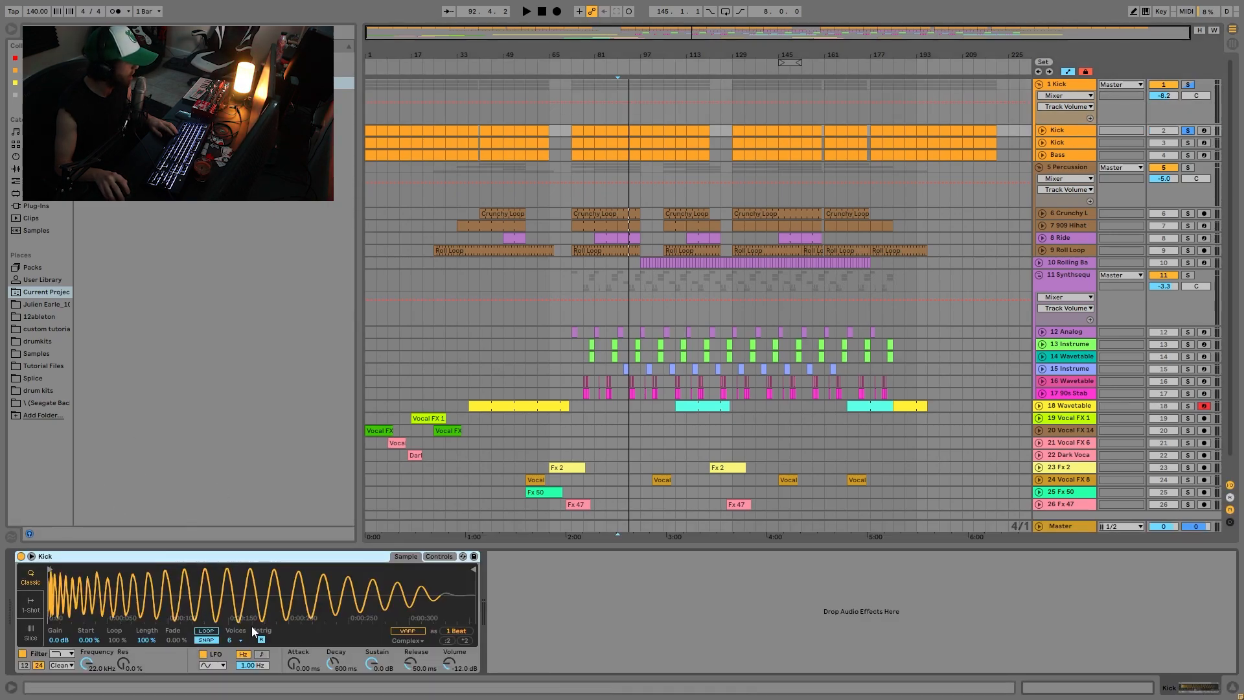
Step: Play the soloed first Kick track, solo the second Kick track and examine its sample waveform up close
{"action": "key", "text": "space"}
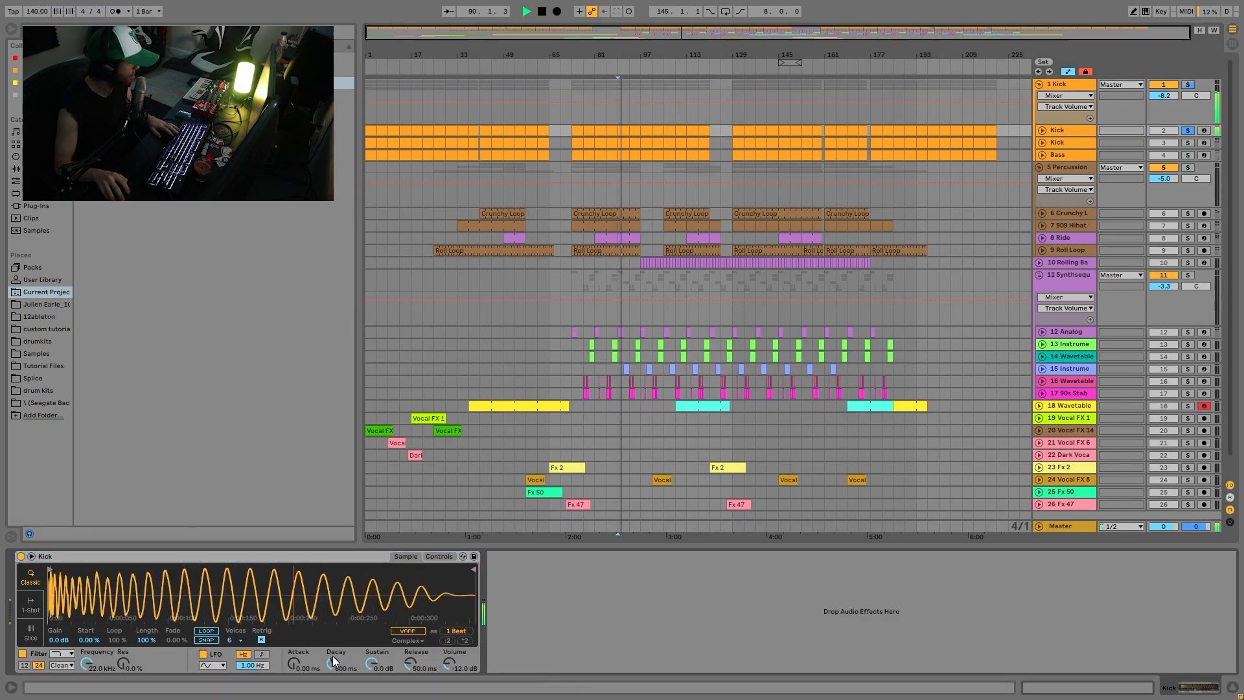
{"action": "left_click", "coordinate": [1188, 143]}
{"action": "left_click", "coordinate": [1059, 143]}
{"action": "left_click_drag", "start_coordinate": [113, 603], "coordinate": [69, 595]}
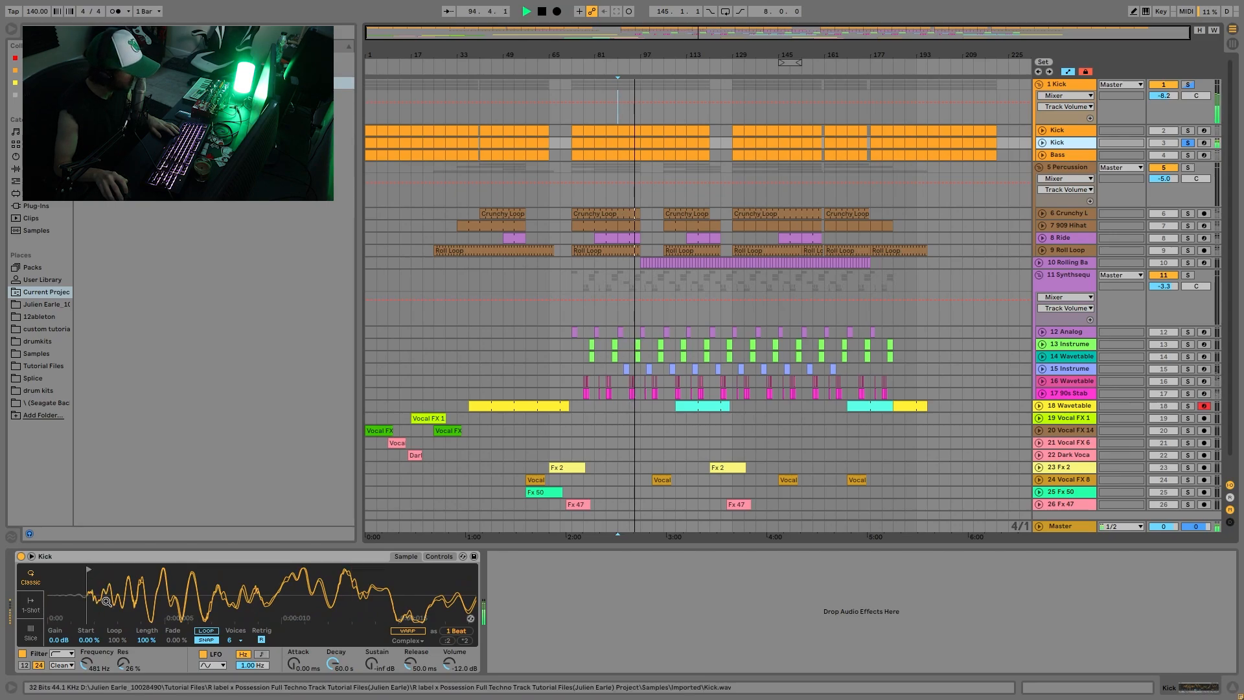
{"action": "left_click_drag", "start_coordinate": [107, 602], "coordinate": [112, 570]}
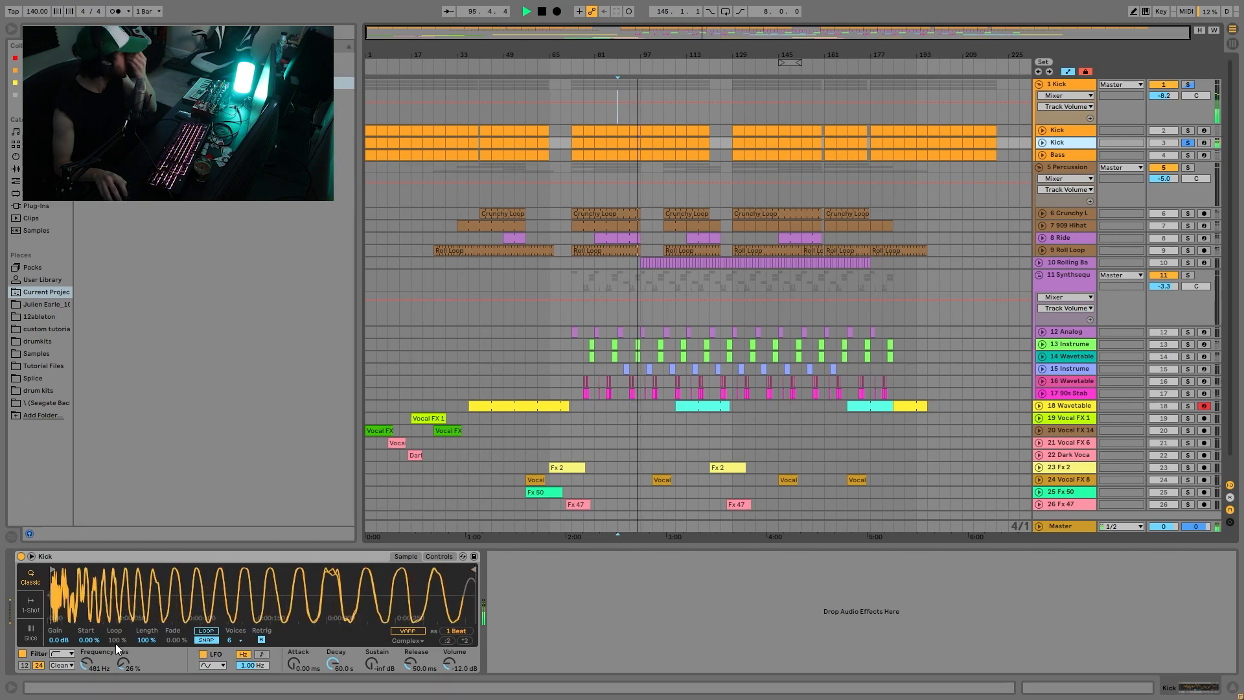
Step: Solo both Kick tracks together and play them back
{"action": "left_click", "coordinate": [1188, 130]}
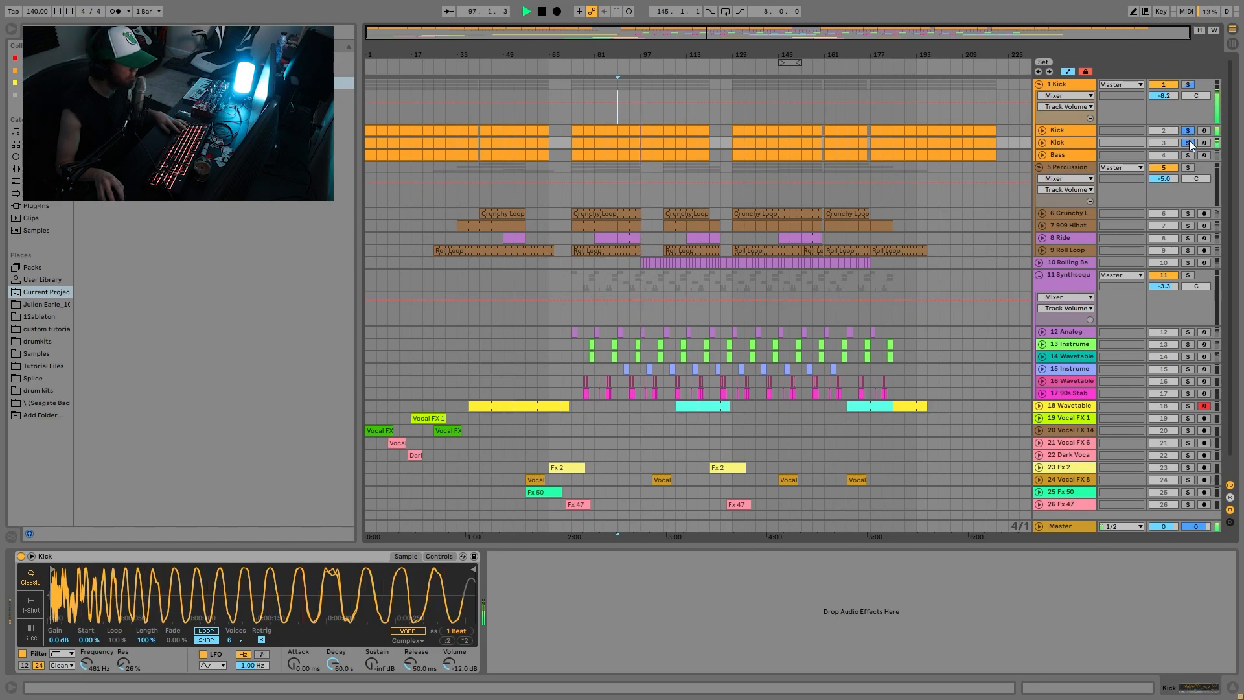
{"action": "left_click", "coordinate": [1188, 142]}
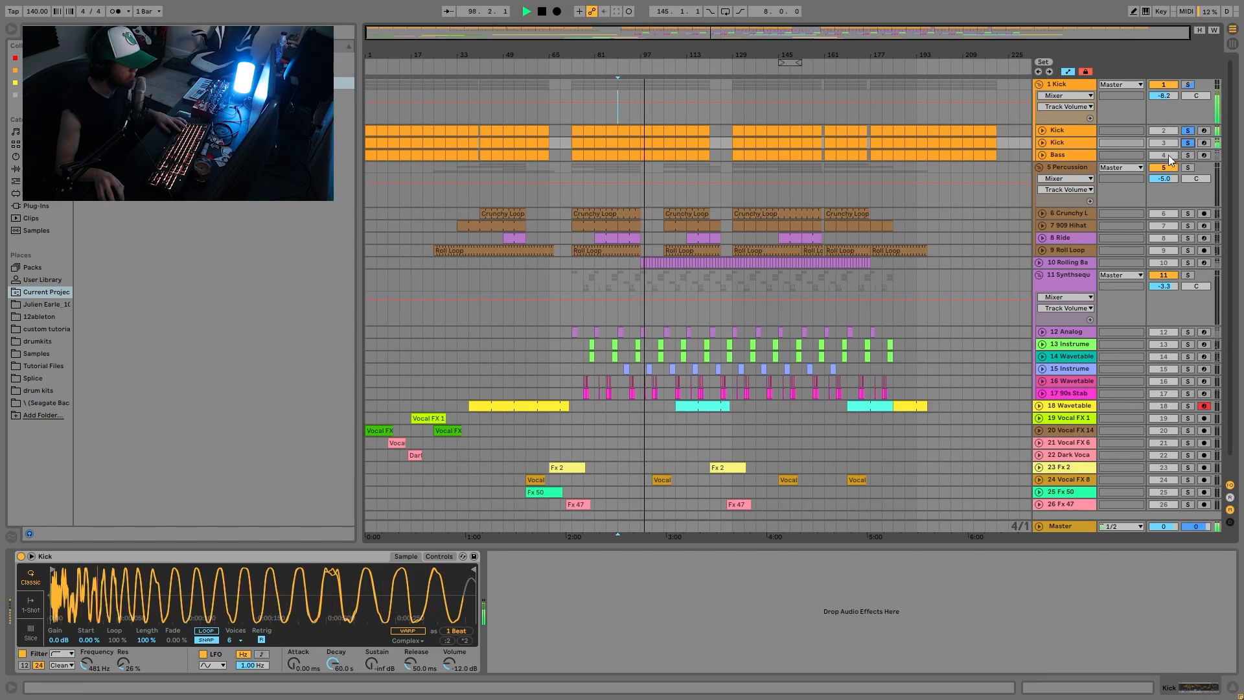
{"action": "key", "text": "space"}
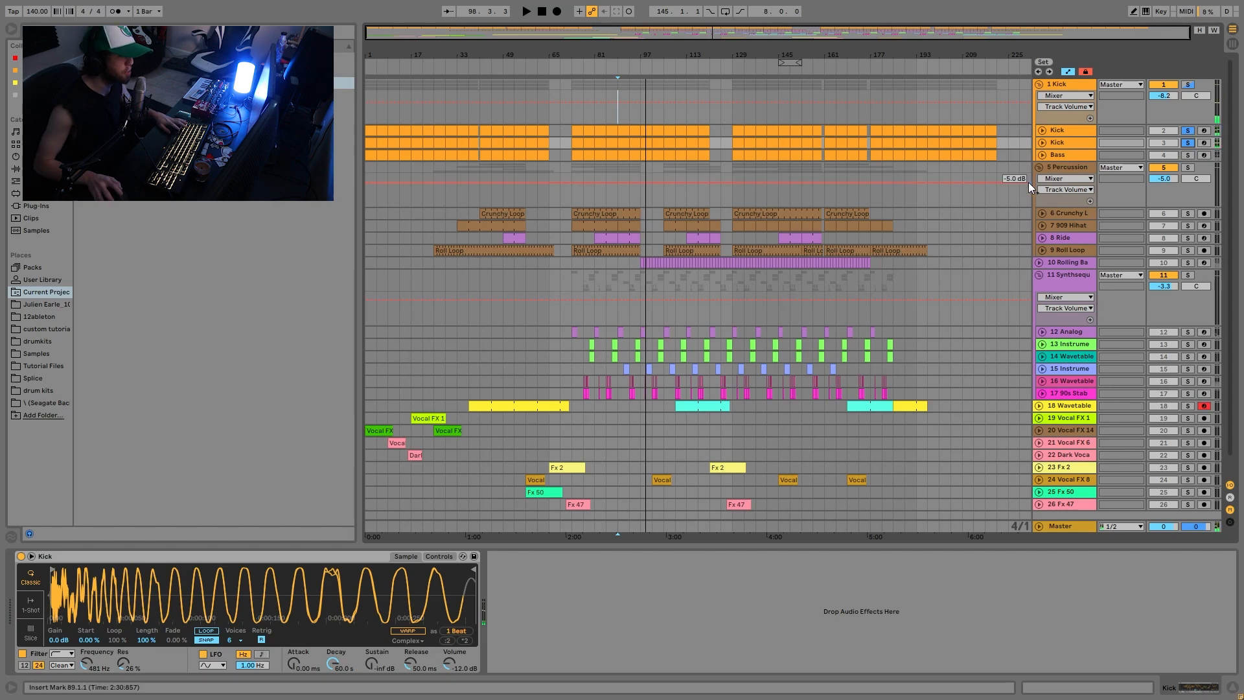
{"action": "key", "text": "space"}
{"action": "left_click", "coordinate": [1188, 143]}
{"action": "key", "text": "space"}
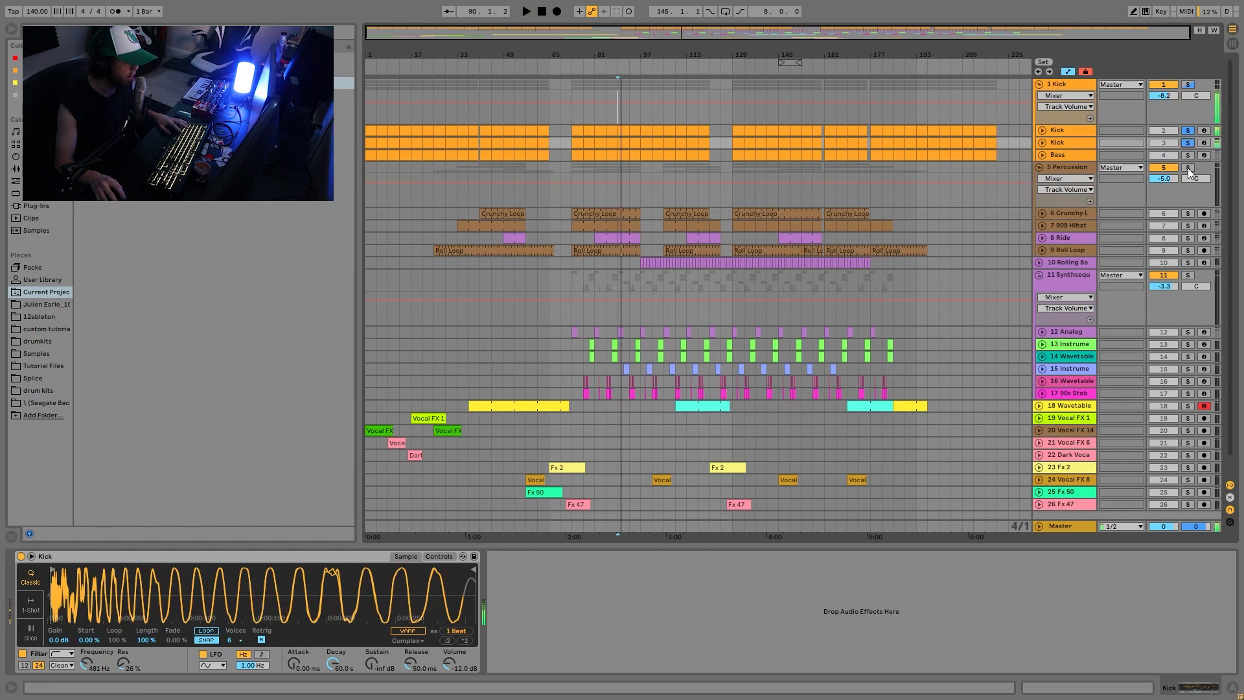
Step: Solo the Bass track, show its devices and delete the deactivated Overdrive before the Auto Filter
{"action": "left_click", "coordinate": [1188, 155]}
{"action": "left_click", "coordinate": [1071, 155]}
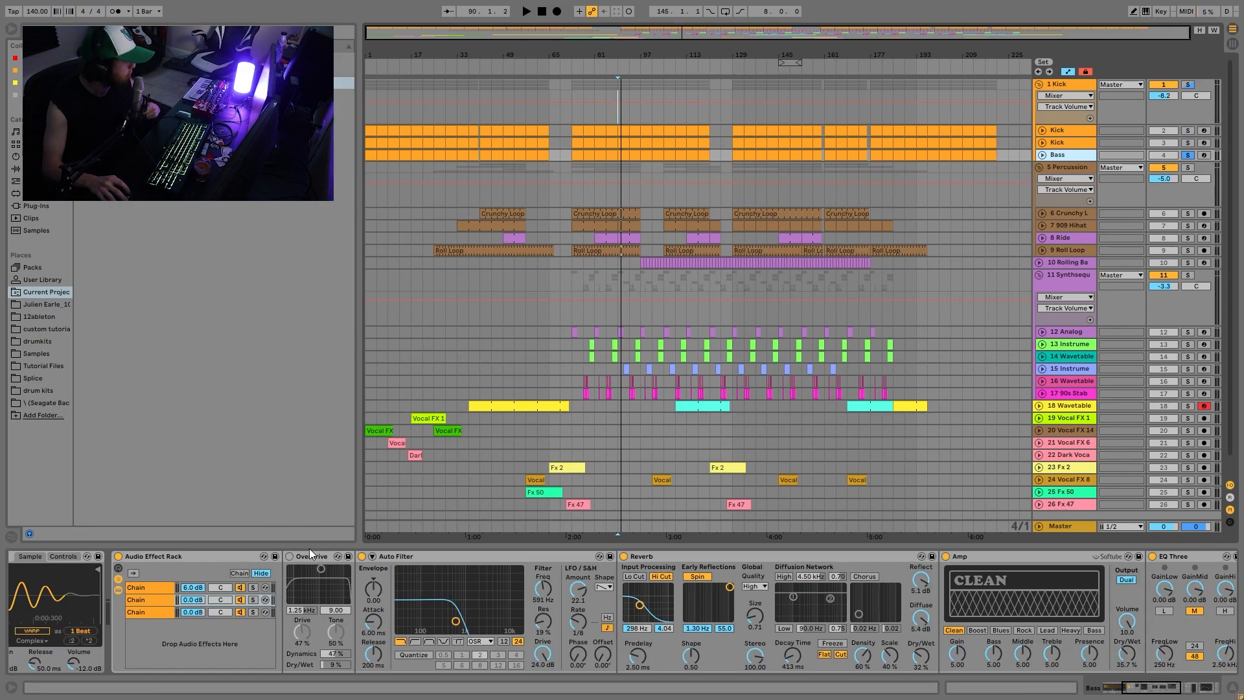
{"action": "left_click", "coordinate": [328, 556]}
{"action": "key", "text": "Delete"}
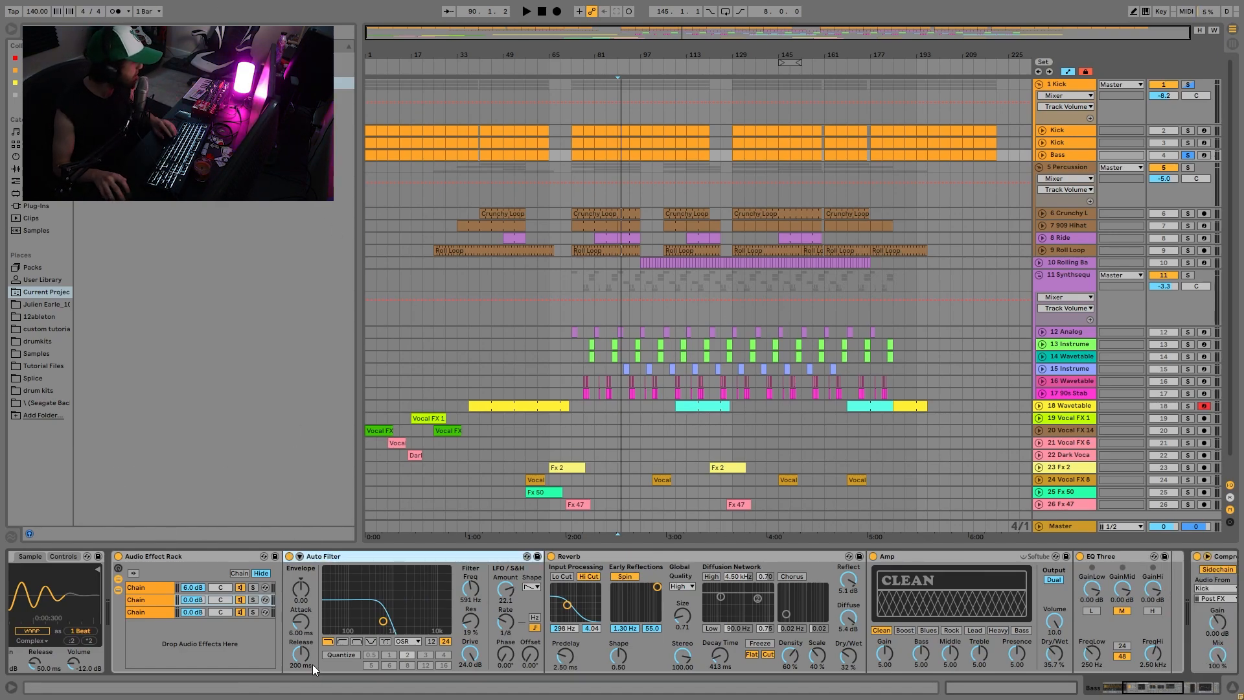
{"action": "scroll", "coordinate": [310, 608], "scroll_direction": "left", "scroll_amount": 6}
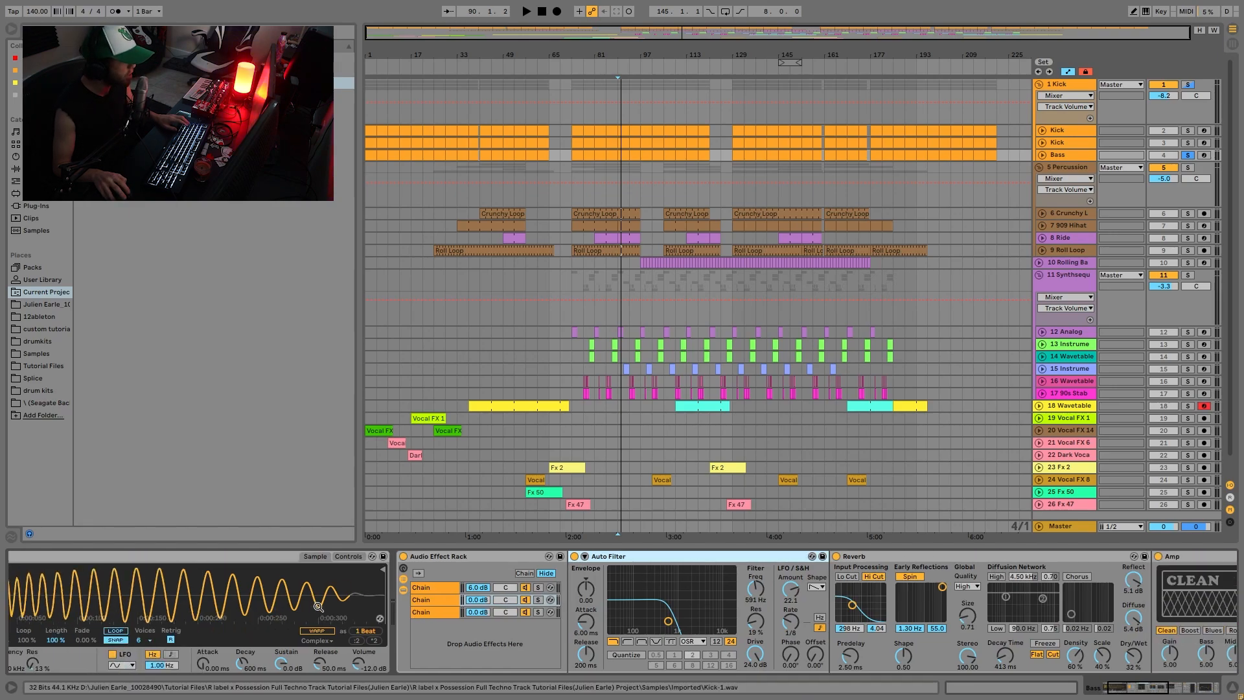
{"action": "scroll", "coordinate": [353, 620], "scroll_direction": "right", "scroll_amount": 4}
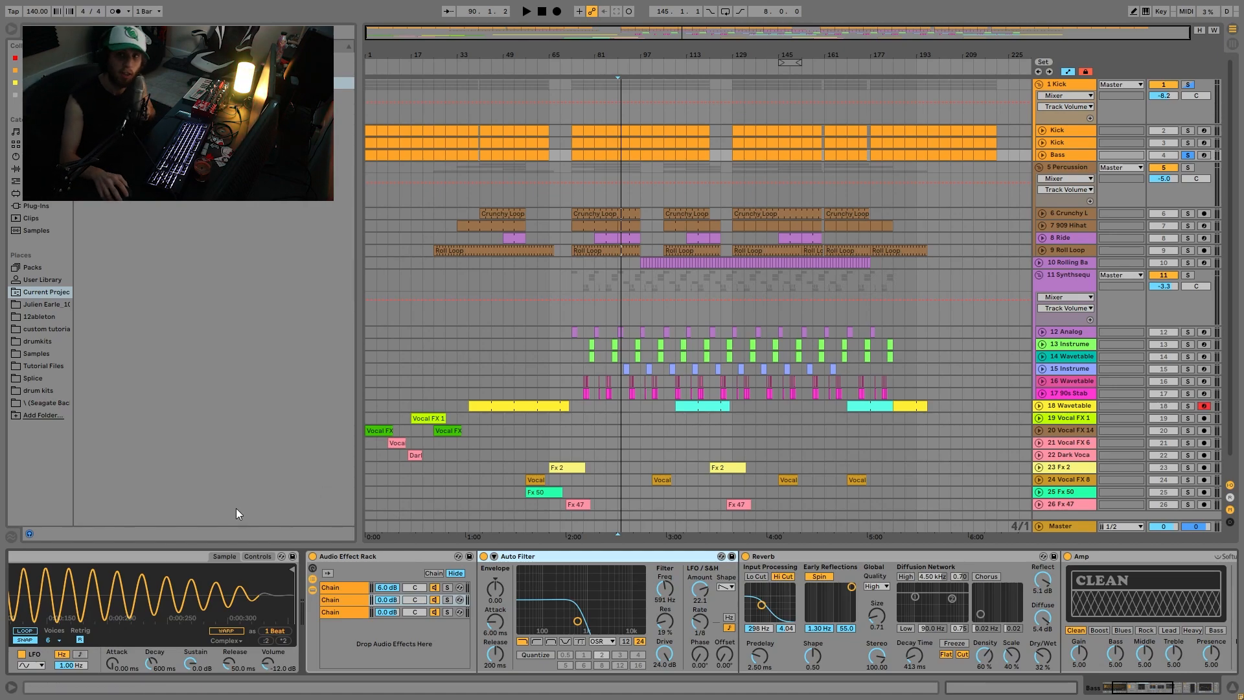
{"action": "left_click", "coordinate": [1190, 167]}
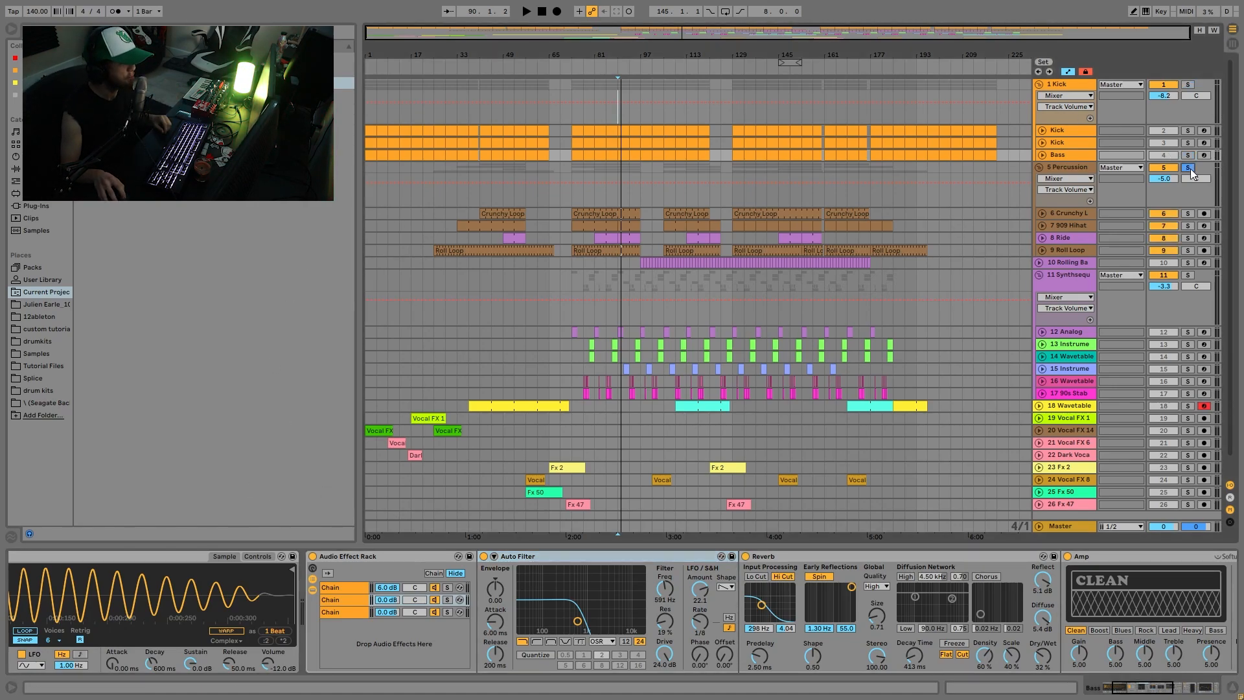
{"action": "key", "text": "space"}
{"action": "key", "text": "space"}
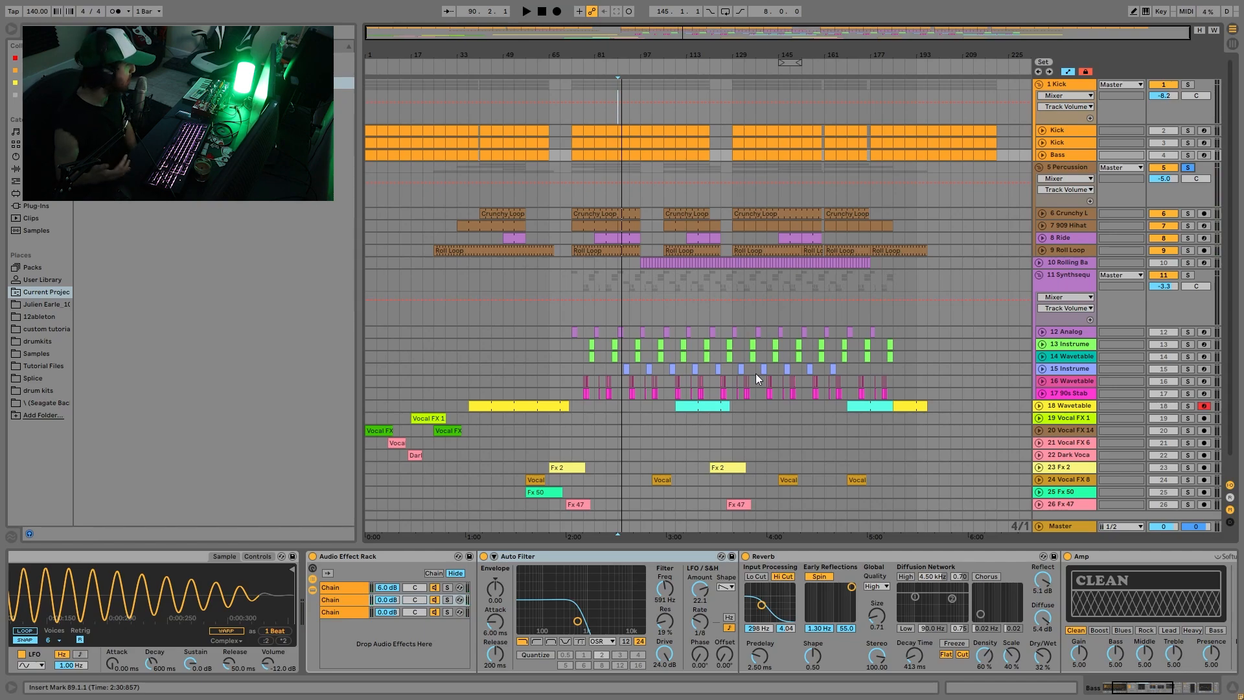
Step: Solo the Bass track, collapse the devices inside its Audio Effect Rack and play the bass
{"action": "left_click", "coordinate": [1188, 155]}
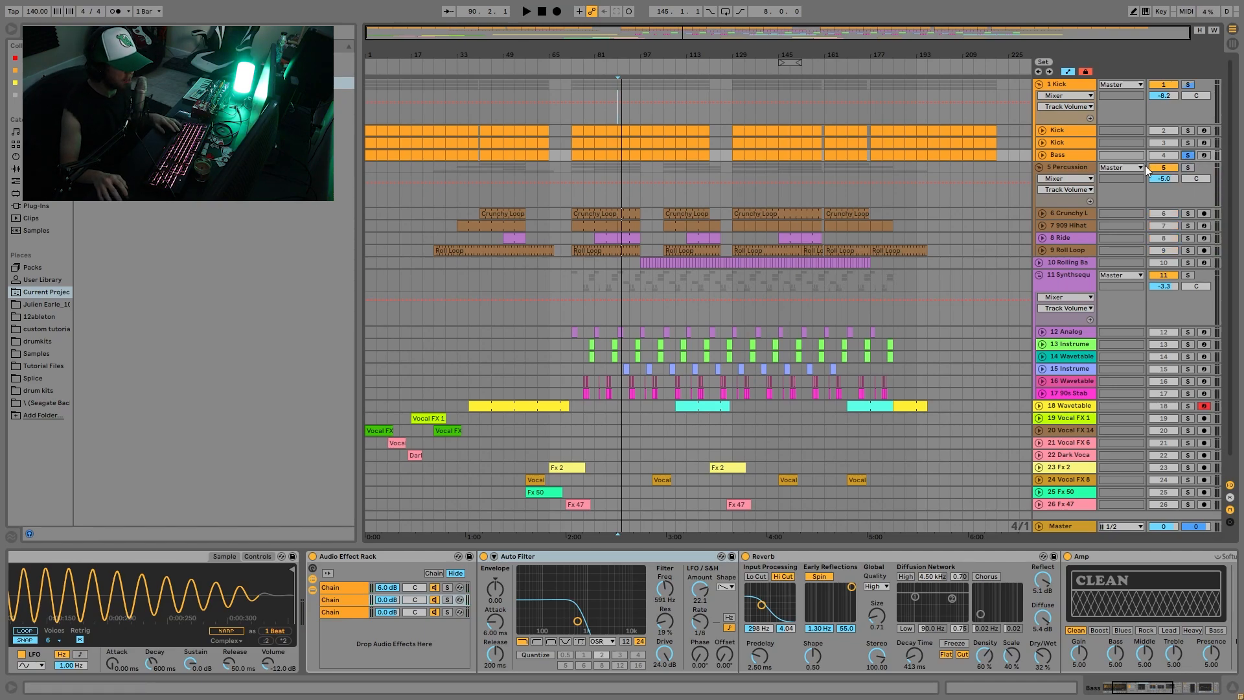
{"action": "key", "text": "space"}
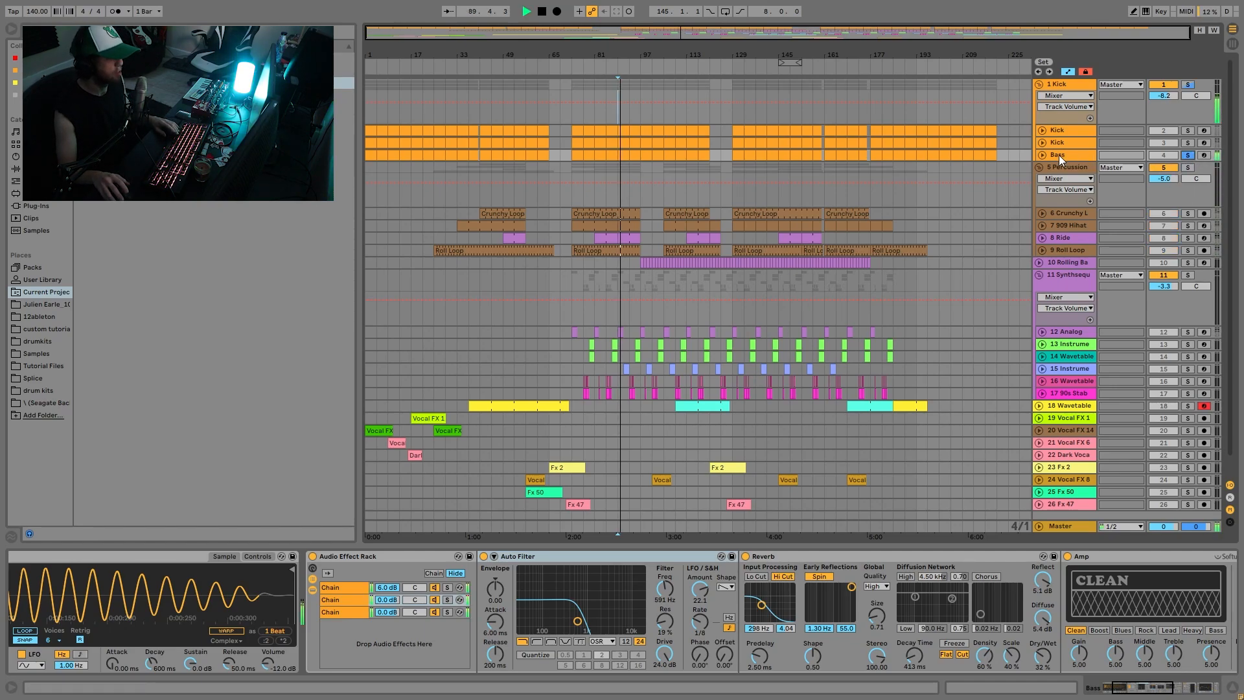
{"action": "key", "text": "space"}
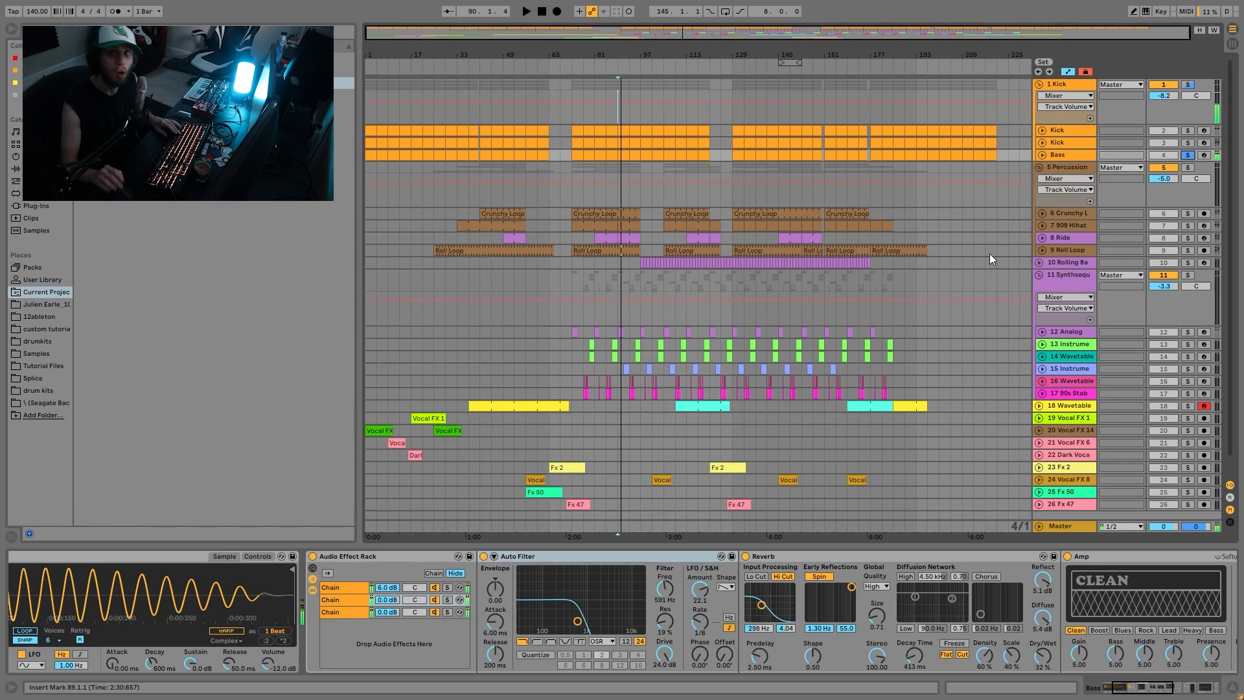
{"action": "left_click", "coordinate": [313, 591]}
{"action": "scroll", "coordinate": [332, 613], "scroll_direction": "left", "scroll_amount": 2}
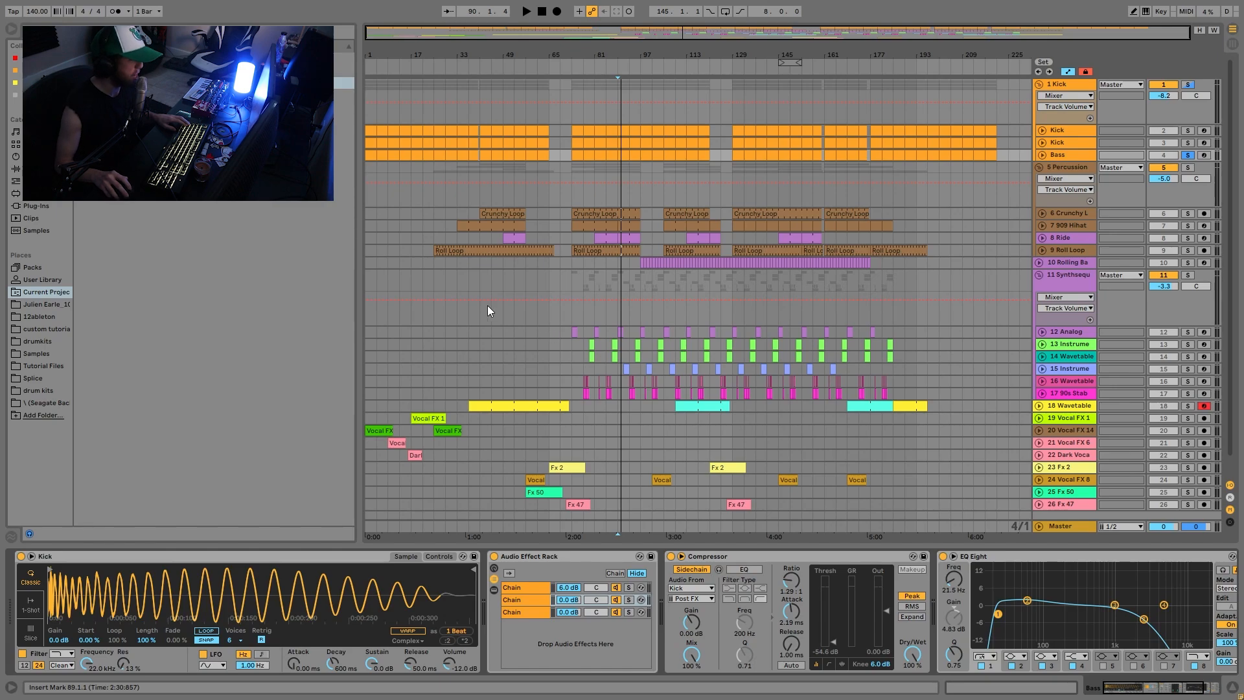
{"action": "key", "text": "space"}
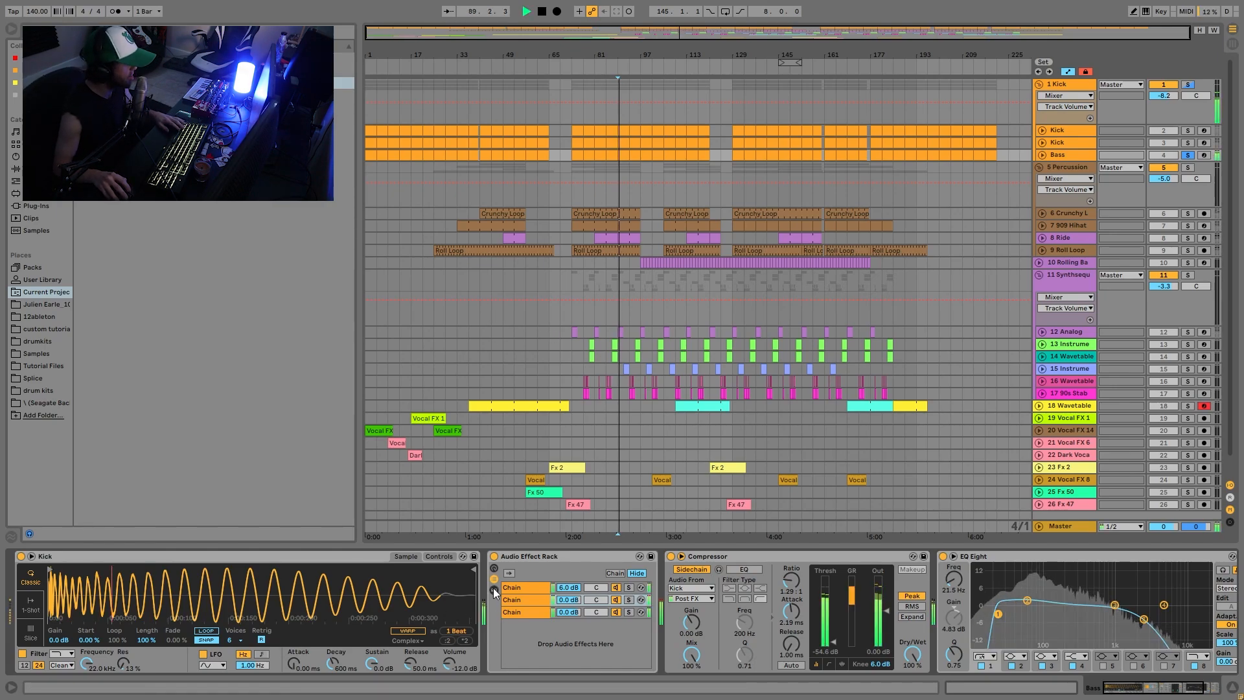
Step: Show the rack's devices again, select the first chain with Overdrive and EQ Three, and play the bass
{"action": "left_click", "coordinate": [492, 589]}
{"action": "left_click", "coordinate": [519, 588]}
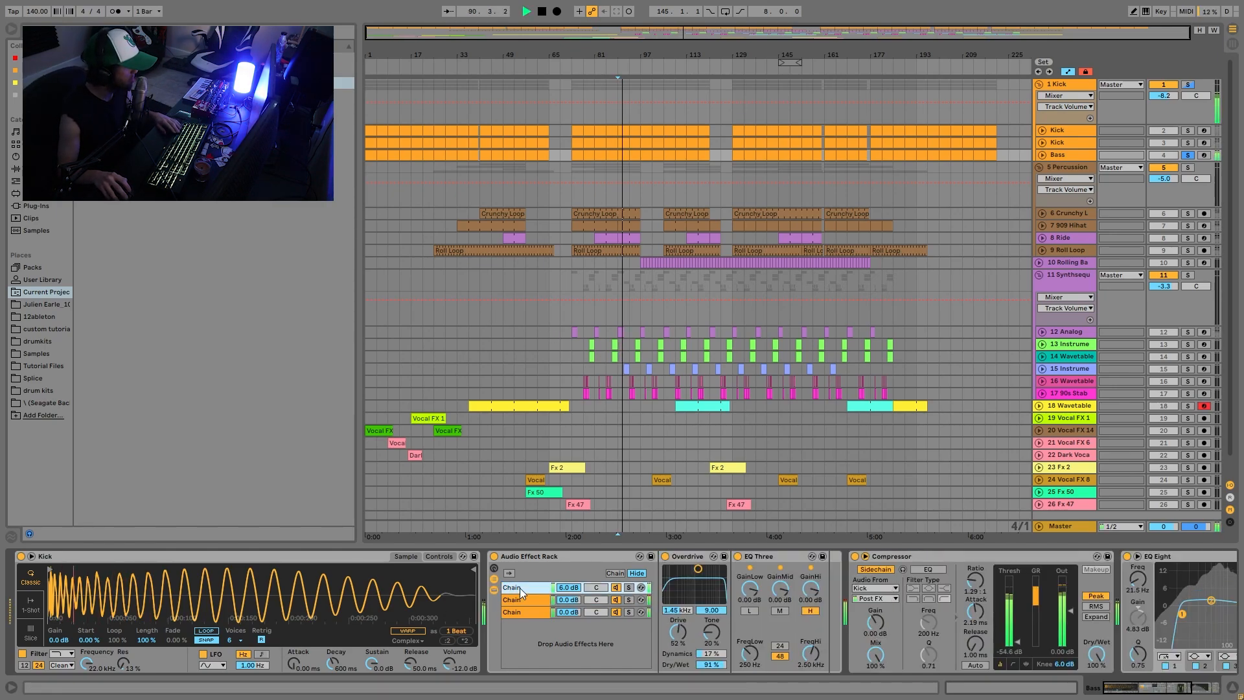
{"action": "key", "text": "space"}
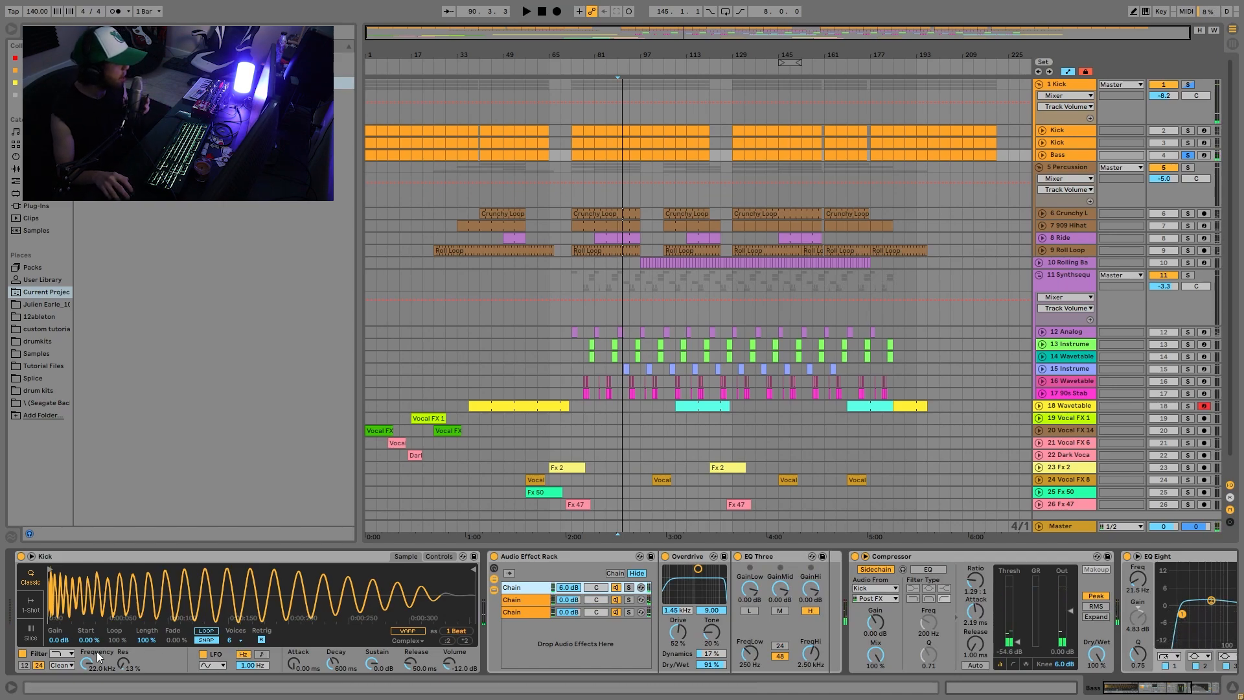
{"action": "key", "text": "space"}
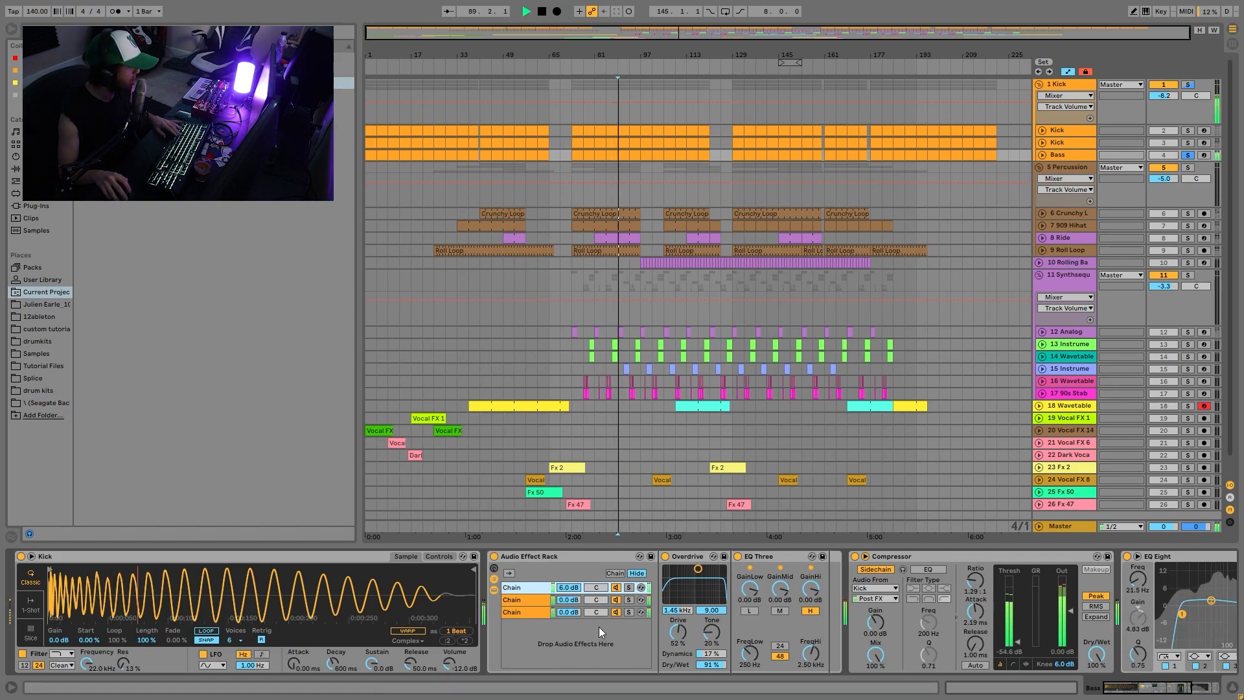
{"action": "key", "text": "space"}
Step: Solo the rack's first, third and second chains in turn during playback to hear each layer's processing
{"action": "left_click", "coordinate": [628, 587]}
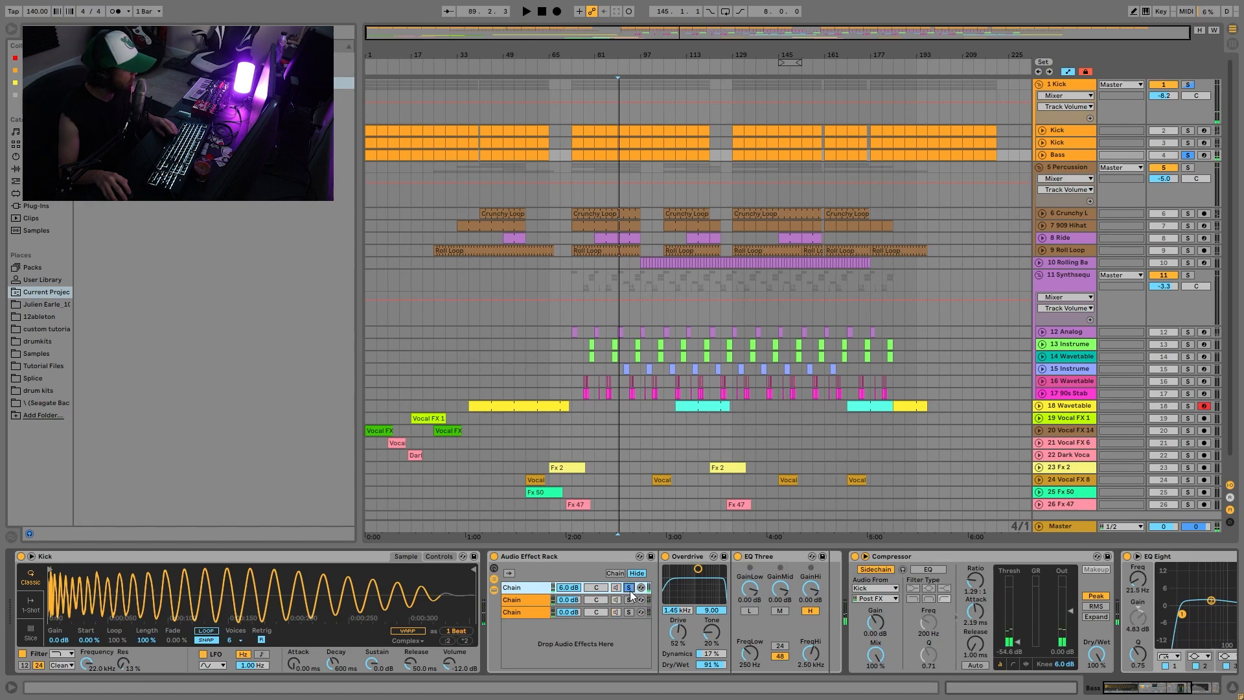
{"action": "key", "text": "space"}
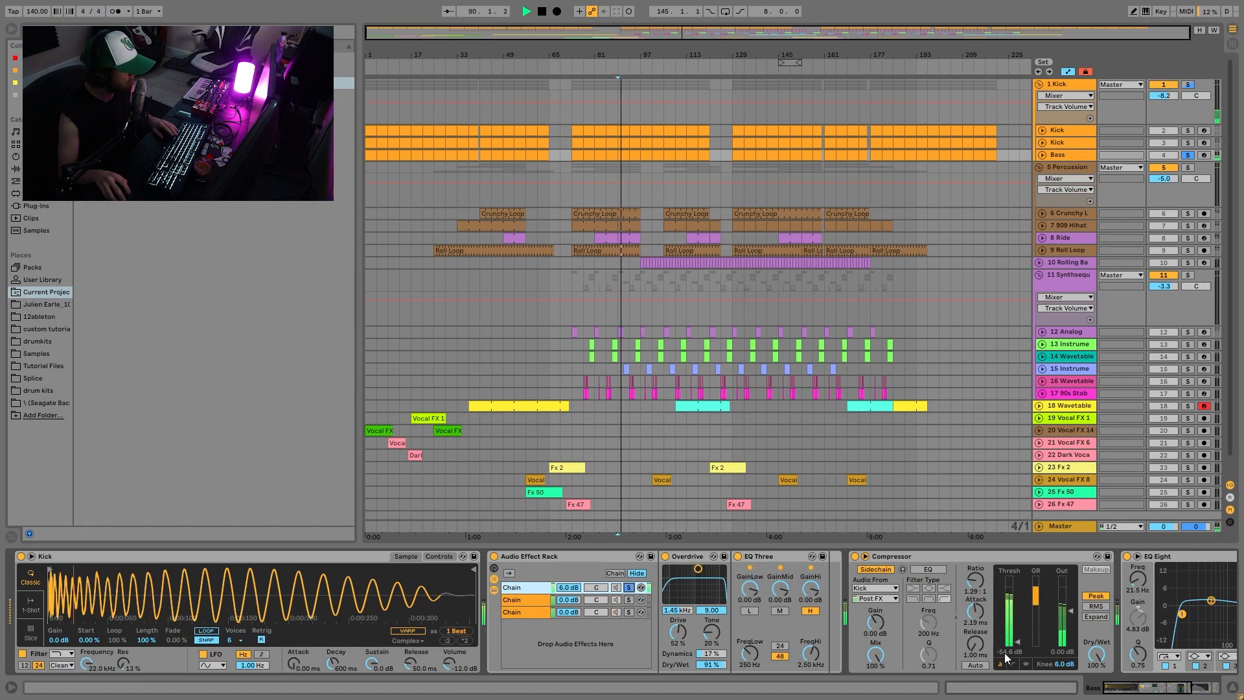
{"action": "left_click", "coordinate": [629, 612]}
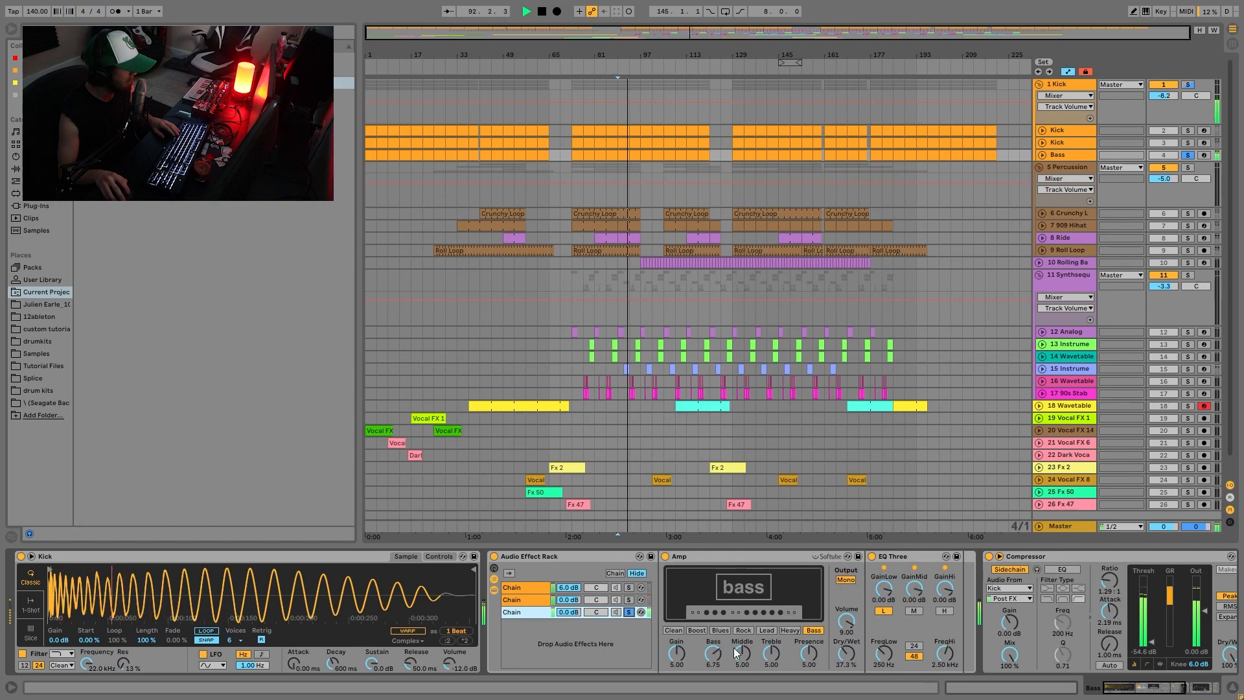
{"action": "left_click", "coordinate": [537, 587]}
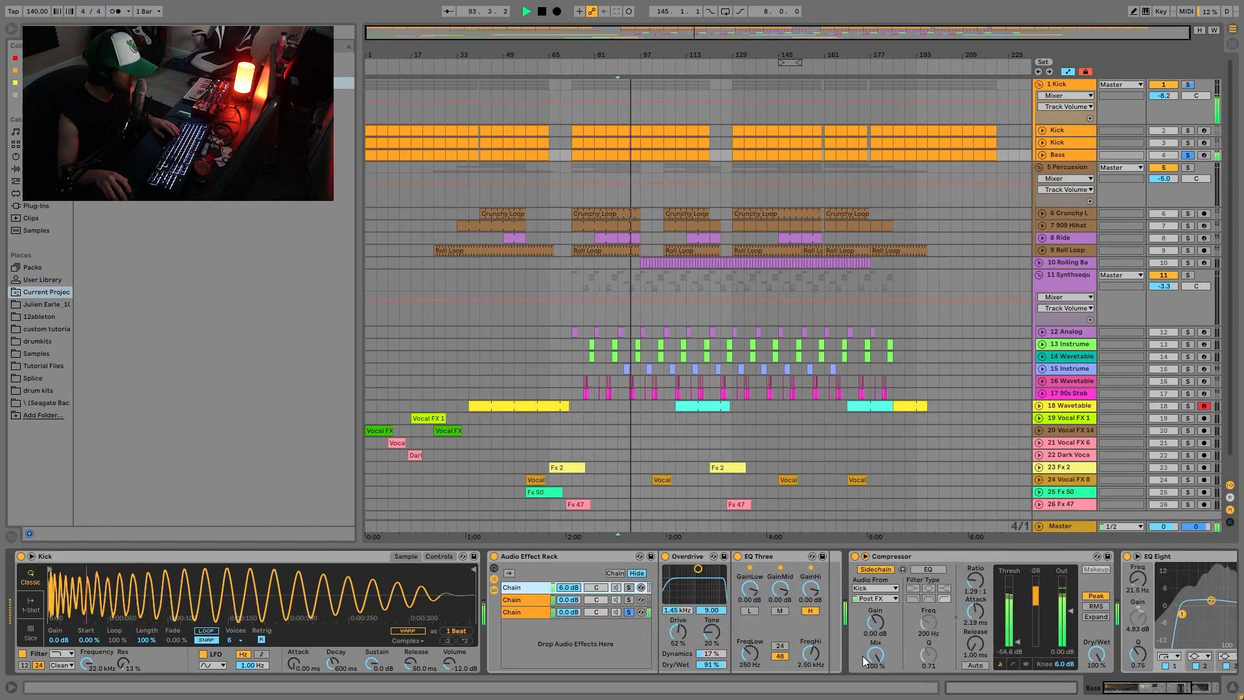
{"action": "left_click", "coordinate": [628, 600]}
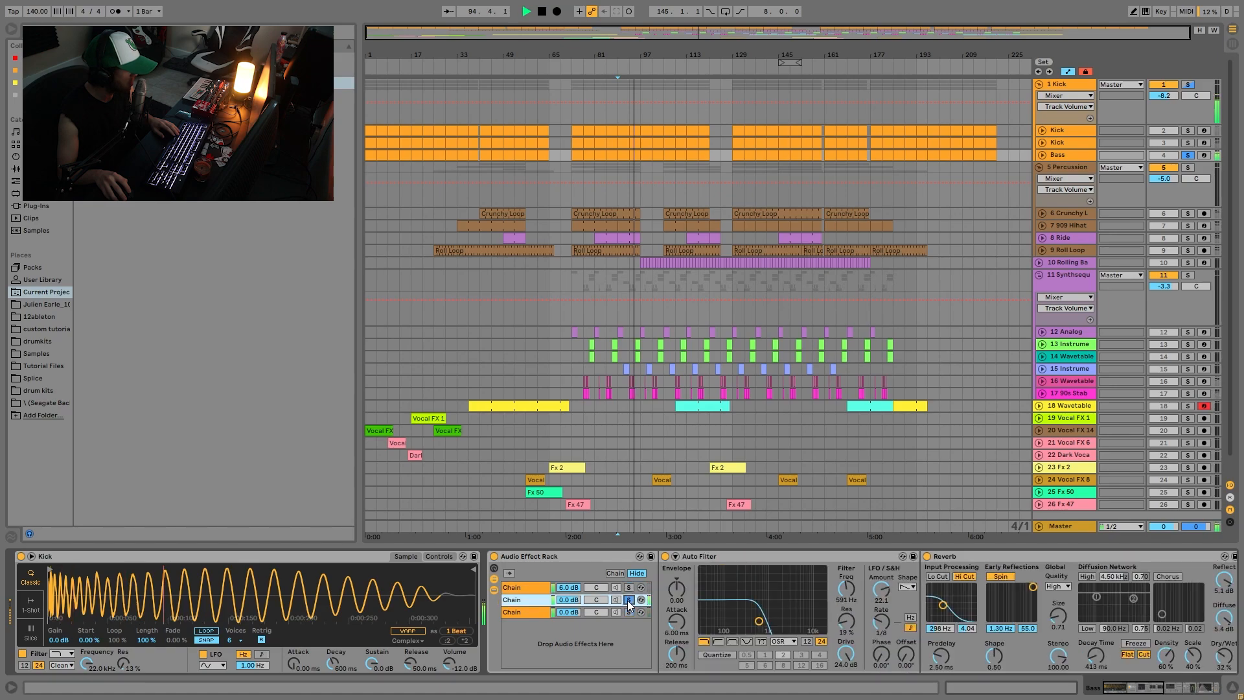
{"action": "scroll", "coordinate": [780, 651], "scroll_direction": "right", "scroll_amount": 3}
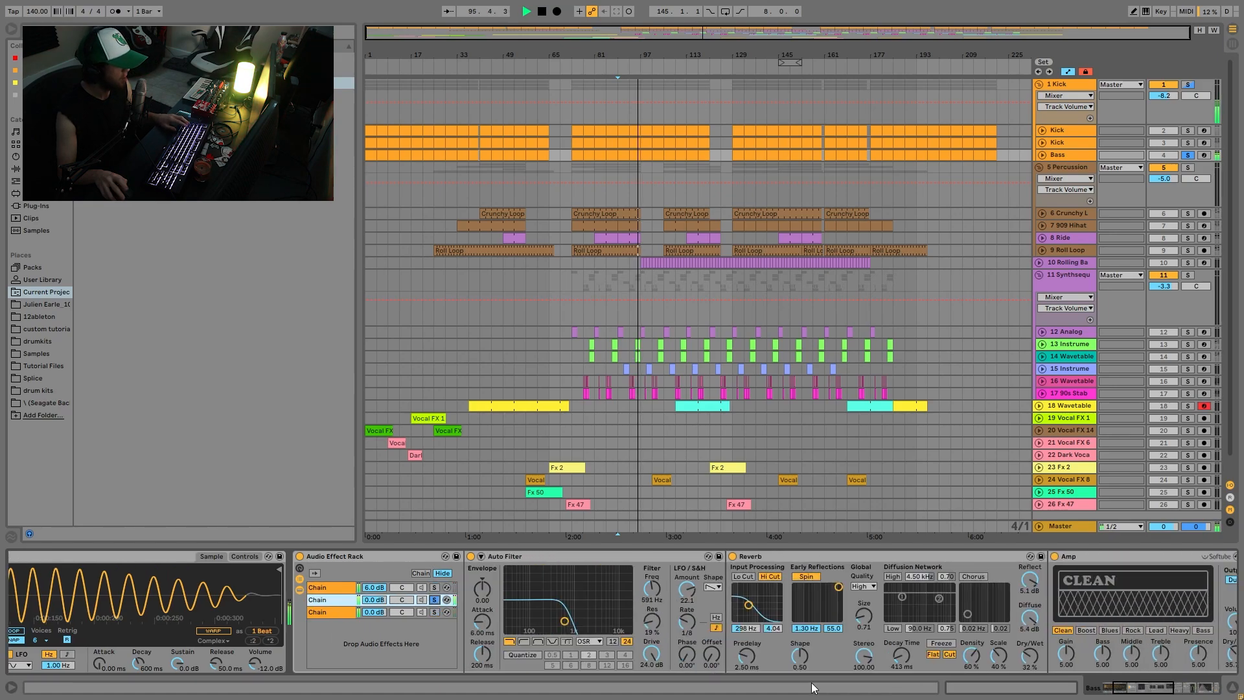
{"action": "key", "text": "space"}
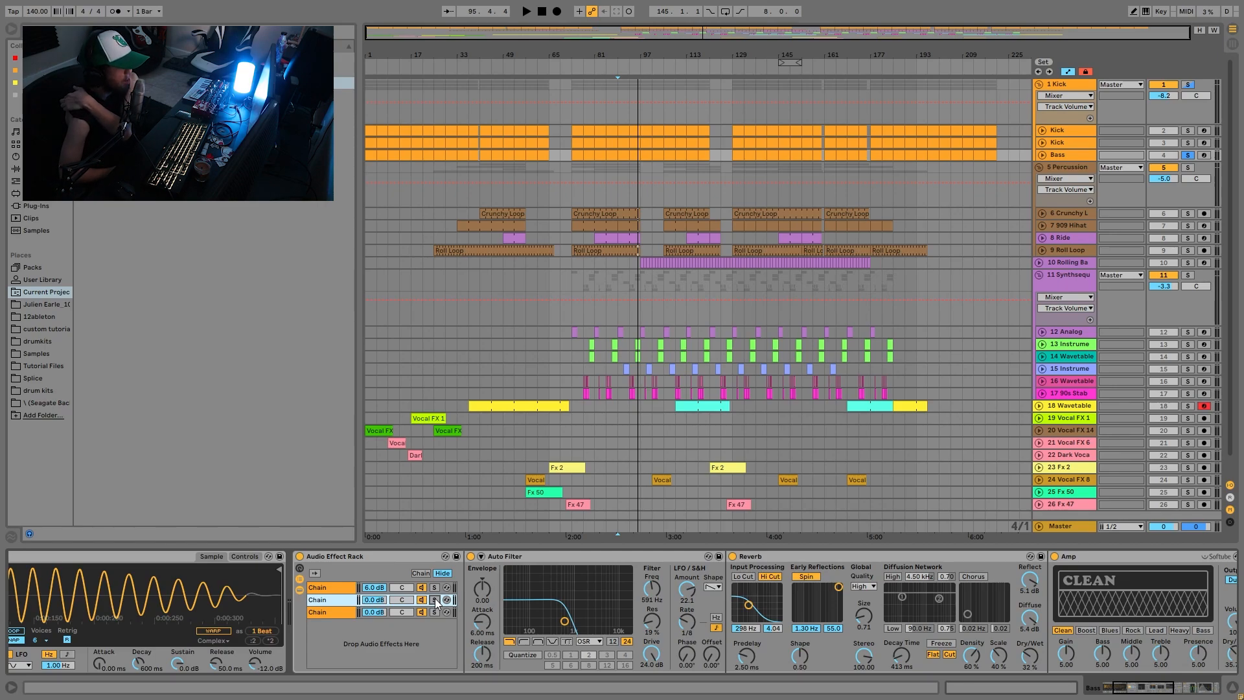
Step: Select the rack's first chain and play the unsoloed chains of the bass, alone and with the whole Kick group
{"action": "left_click", "coordinate": [439, 587]}
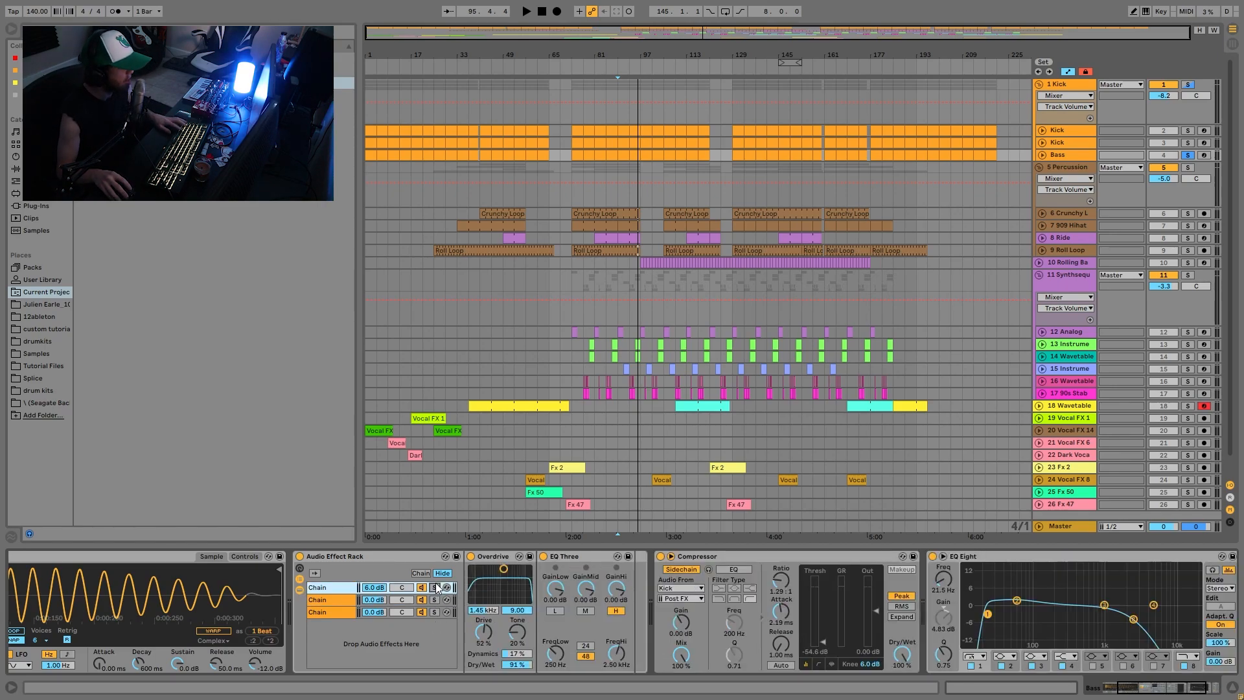
{"action": "left_click", "coordinate": [434, 588]}
{"action": "key", "text": "space"}
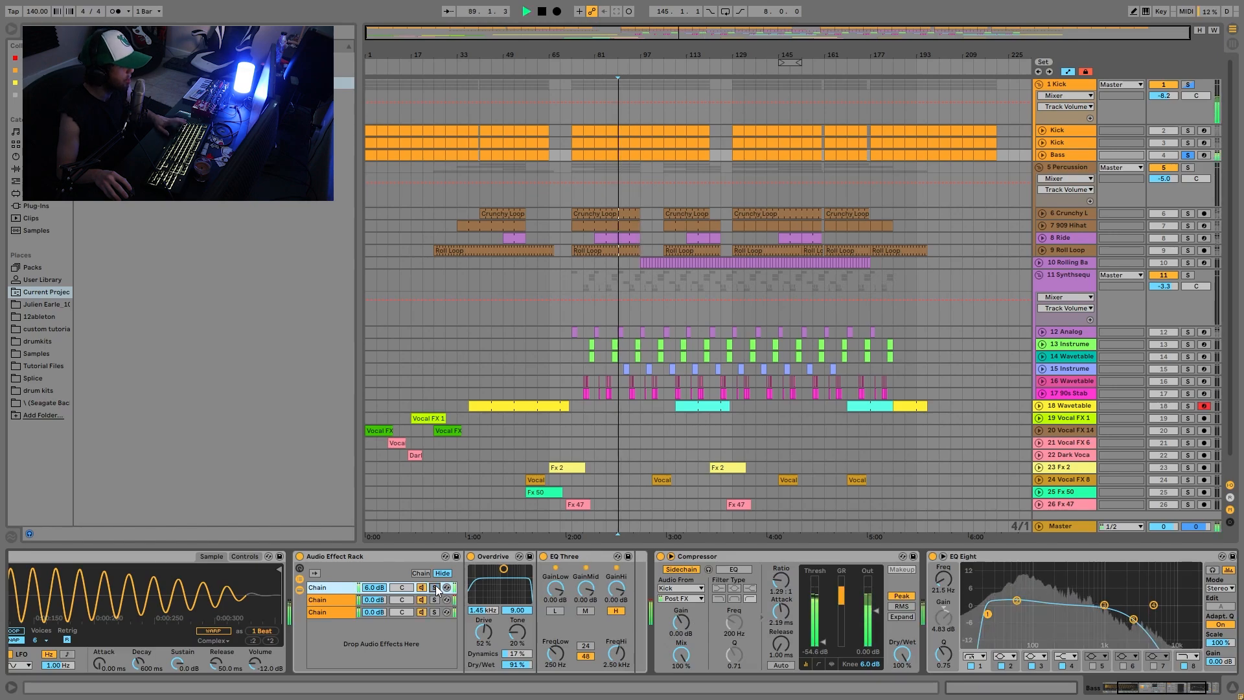
{"action": "key", "text": "space"}
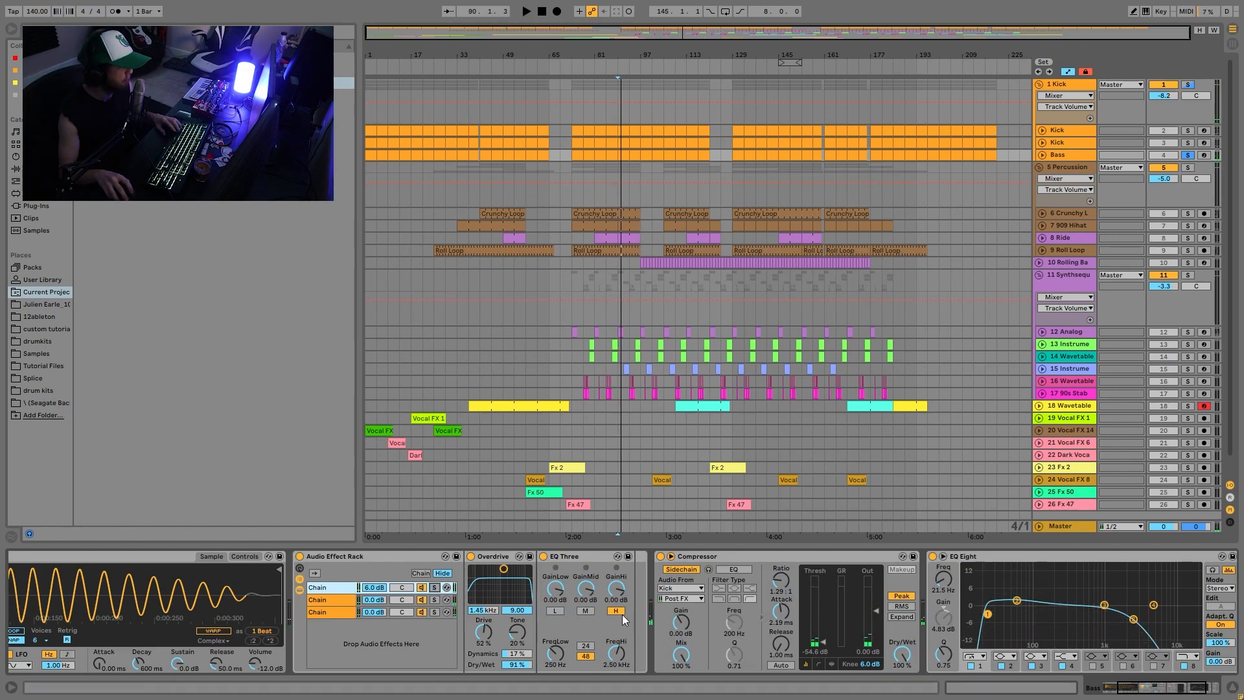
{"action": "key", "text": "space"}
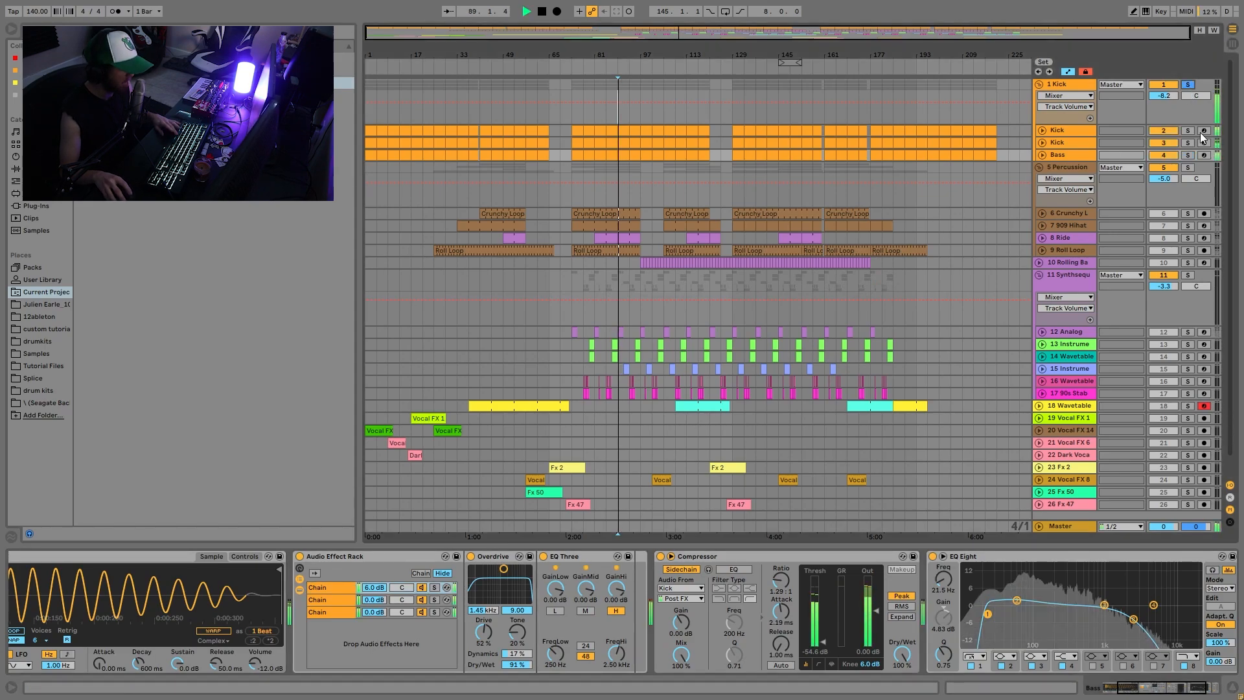
Step: Solo the rack's second chain, examine its Auto Filter, Reverb, Amp and EQ Three devices, and play it
{"action": "left_click", "coordinate": [325, 598]}
{"action": "key", "text": "space"}
{"action": "left_click", "coordinate": [434, 599]}
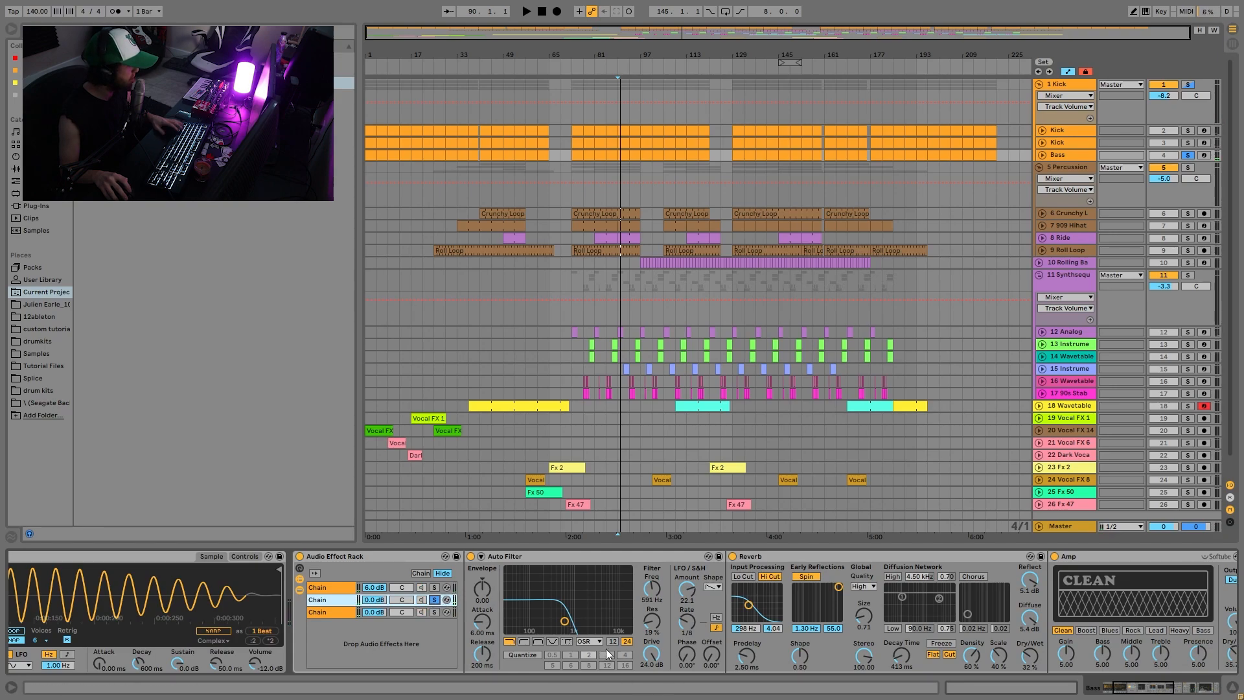
{"action": "scroll", "coordinate": [605, 648], "scroll_direction": "right", "scroll_amount": 3}
{"action": "scroll", "coordinate": [574, 629], "scroll_direction": "right", "scroll_amount": 5}
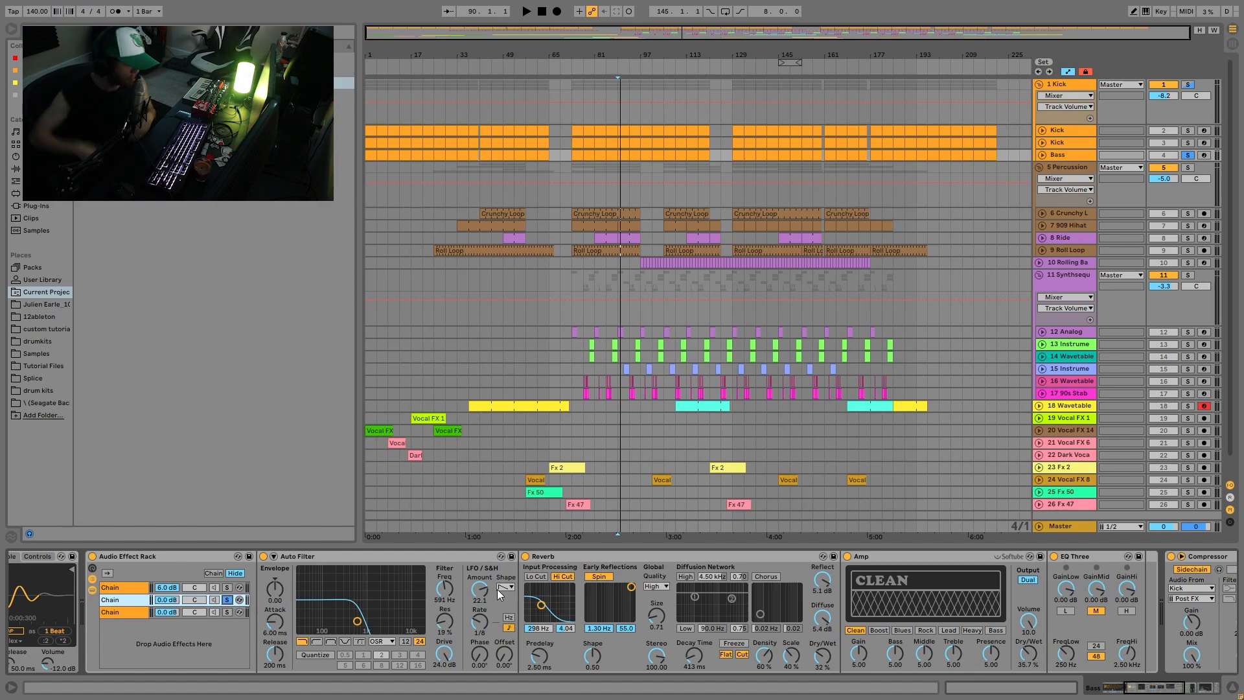
{"action": "key", "text": "space"}
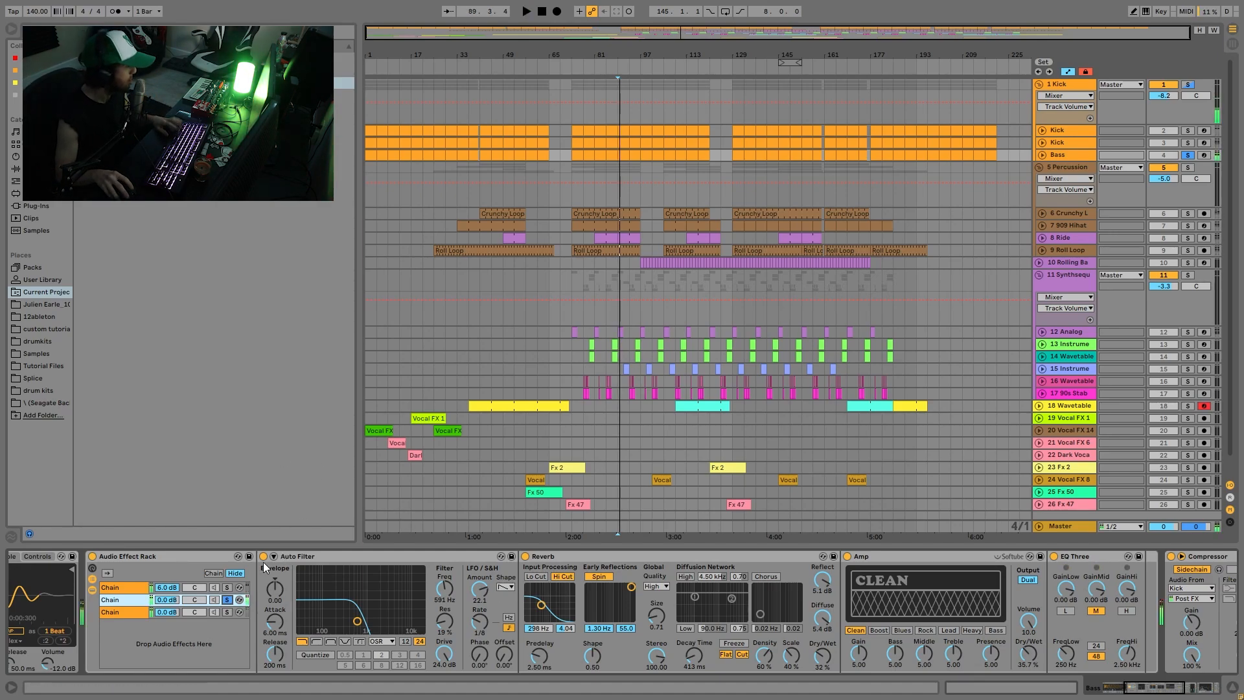
Step: Play the bass while bypassing and re-enabling the soloed second chain's Auto Filter to compare the sound
{"action": "left_click", "coordinate": [264, 556]}
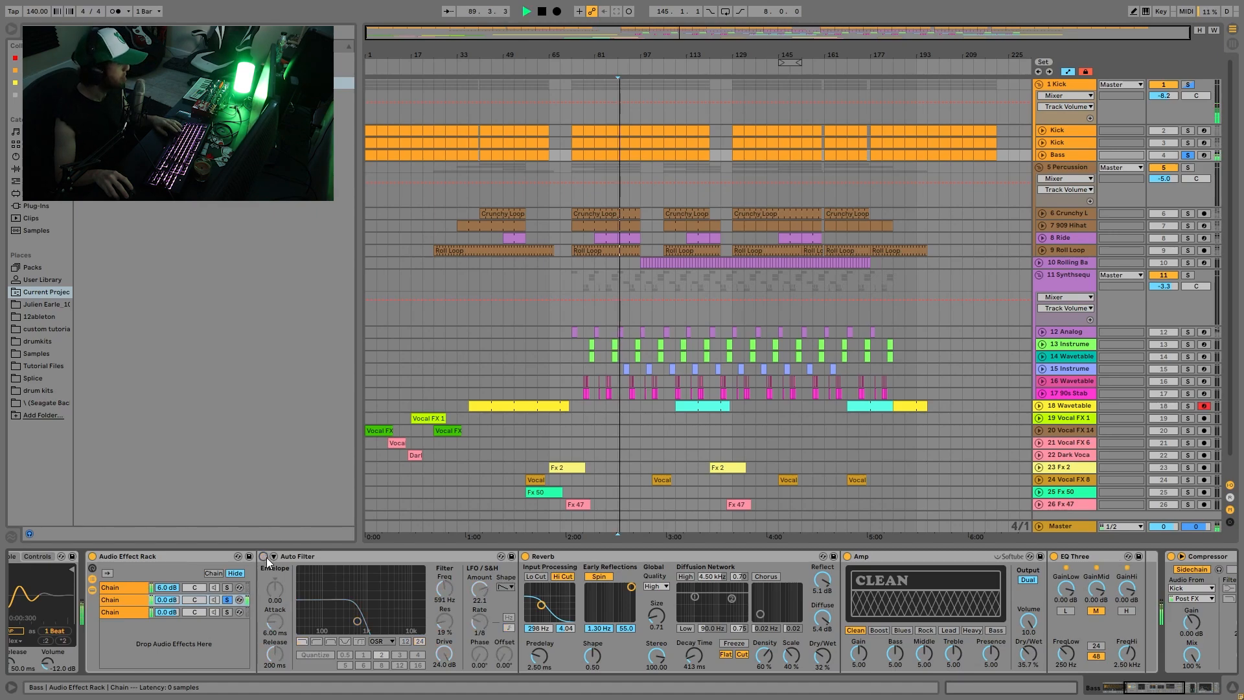
{"action": "key", "text": "space"}
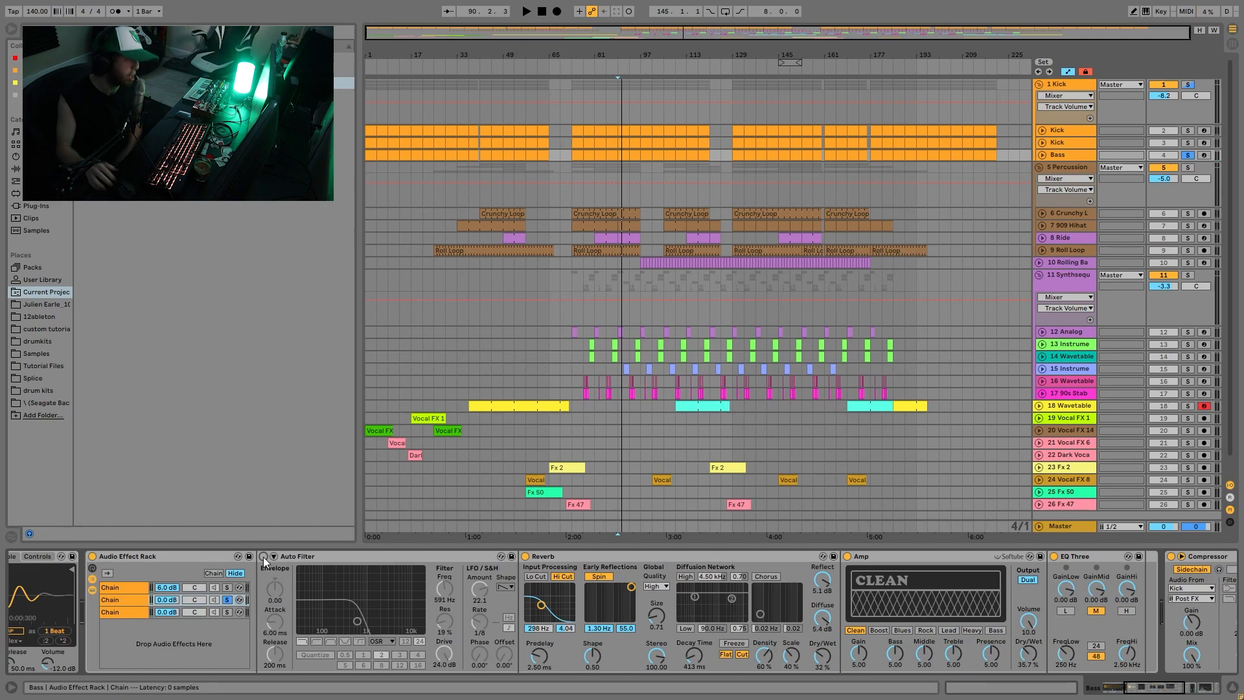
{"action": "left_click", "coordinate": [263, 556]}
{"action": "key", "text": "space"}
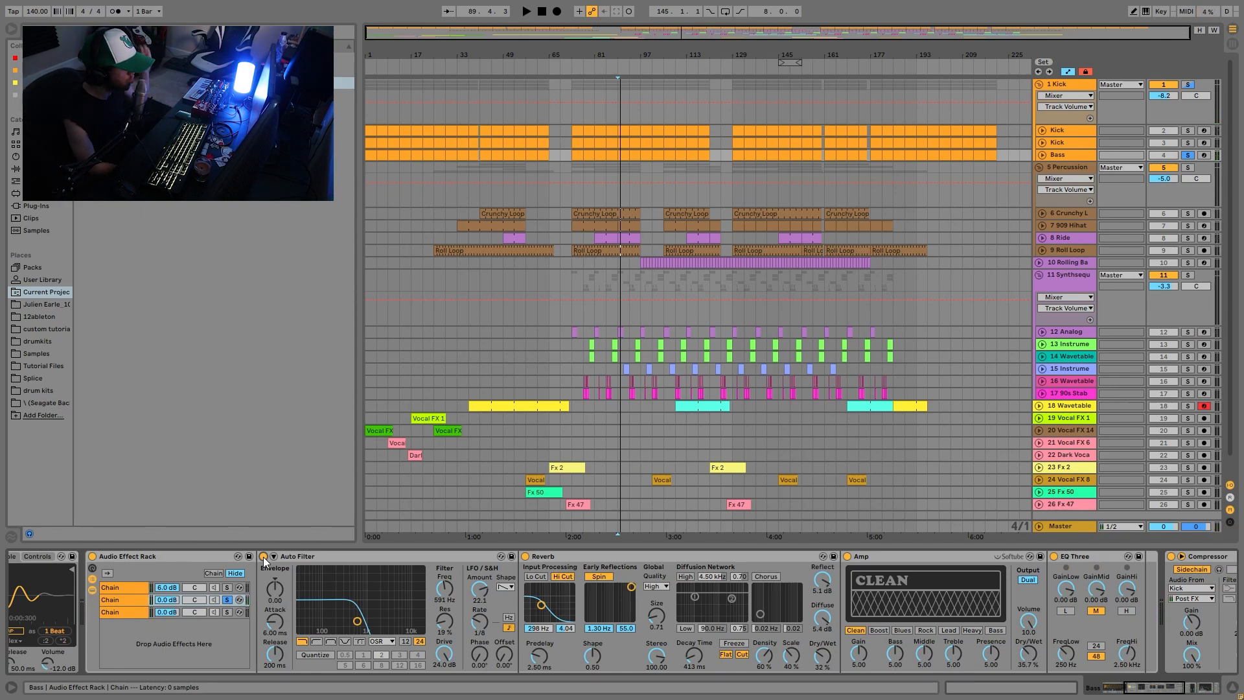
{"action": "key", "text": "space"}
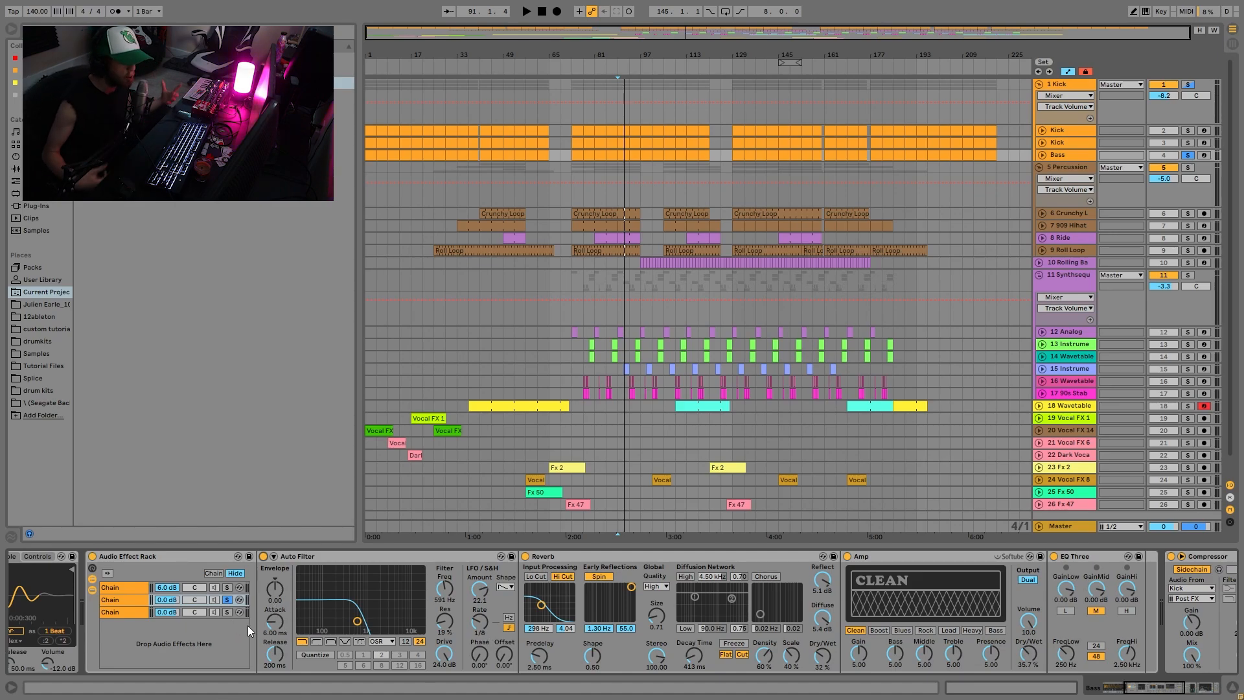
{"action": "key", "text": "space"}
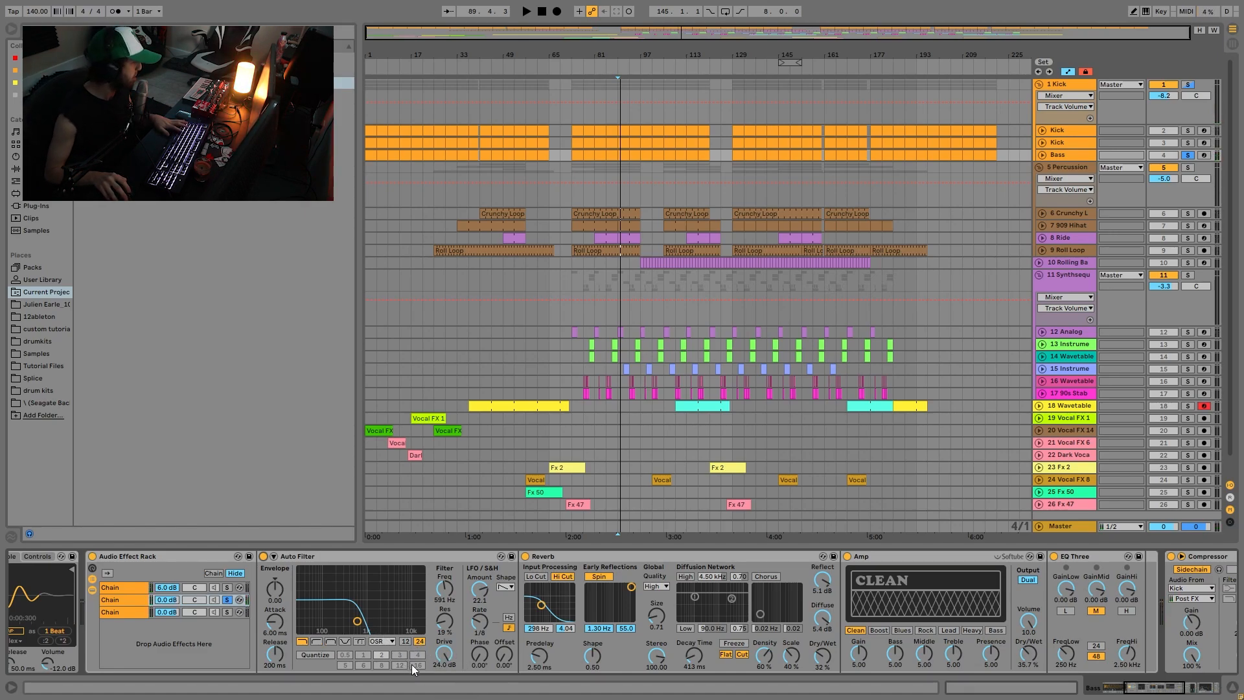
{"action": "key", "text": "space"}
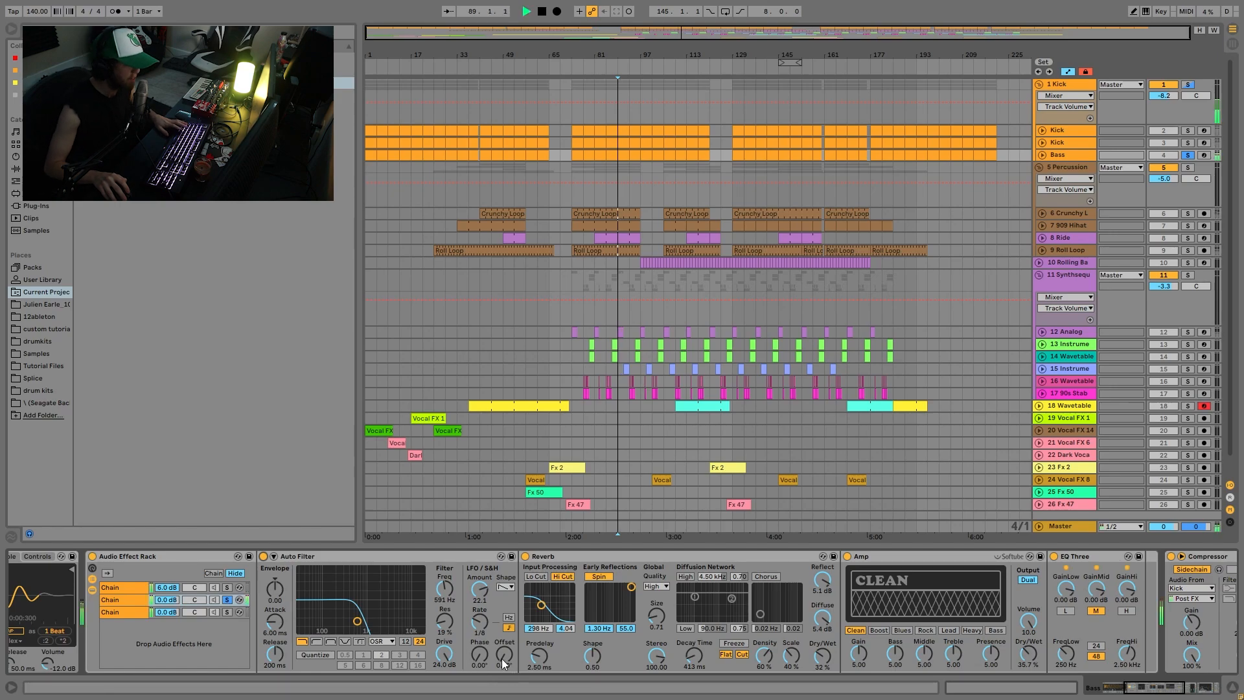
{"action": "left_click", "coordinate": [265, 556]}
{"action": "left_click", "coordinate": [265, 556]}
{"action": "key", "text": "space"}
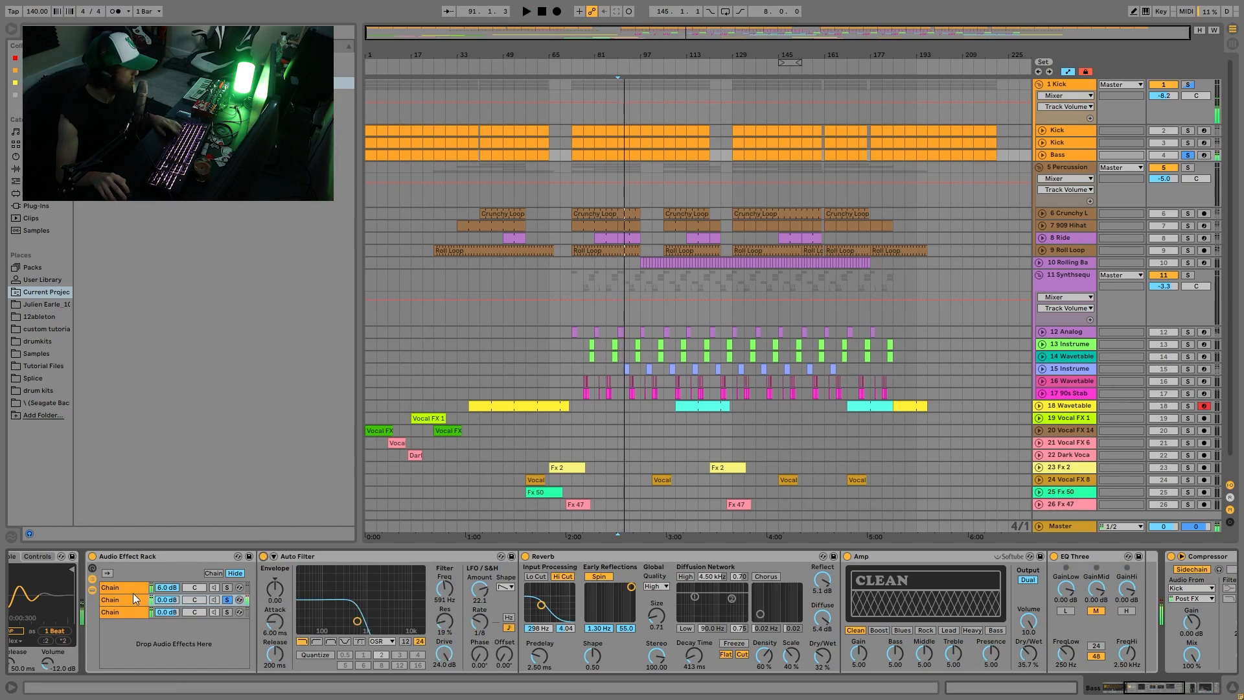
Step: Bypass the second chain's Reverb, start playback, and re-enable it mid-playback to compare the sound
{"action": "scroll", "coordinate": [490, 643], "scroll_direction": "right", "scroll_amount": 5}
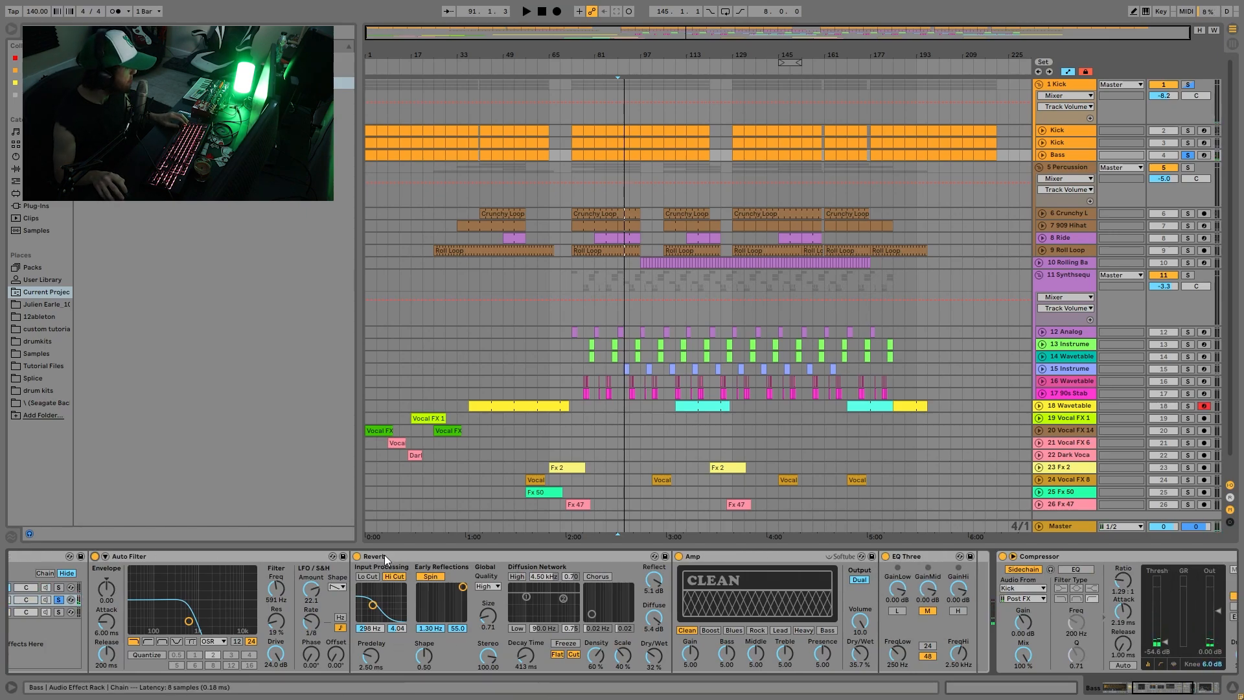
{"action": "left_click", "coordinate": [357, 557]}
{"action": "key", "text": "space"}
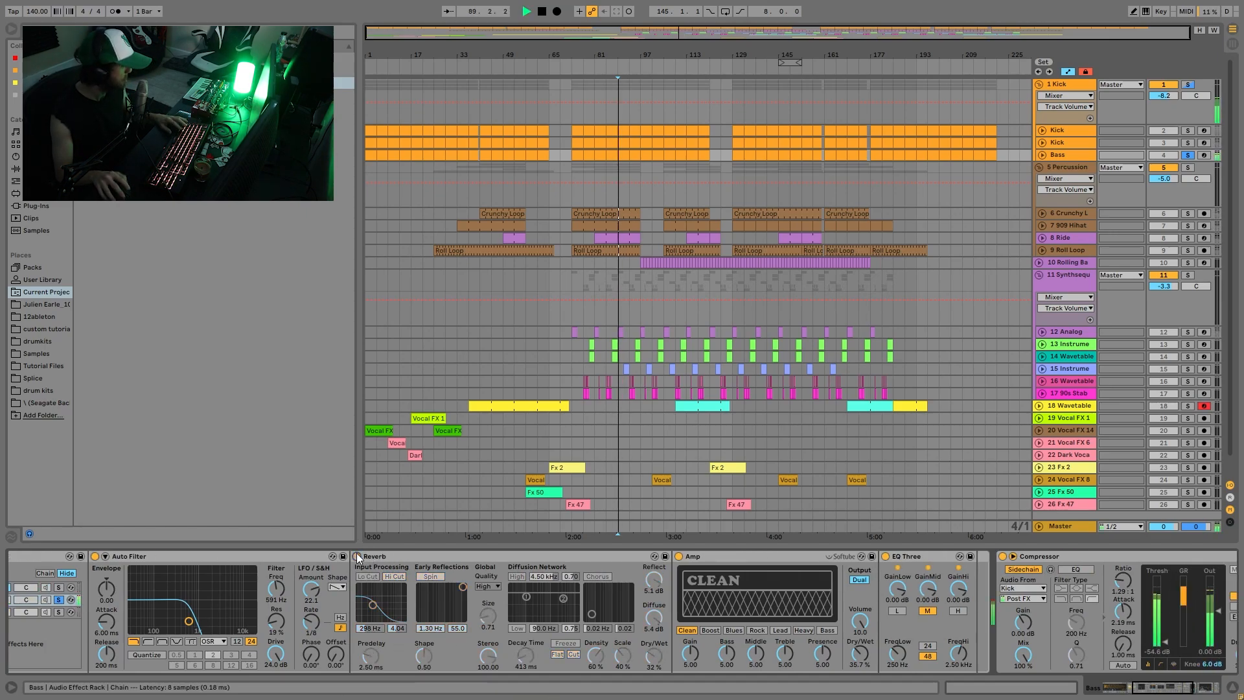
{"action": "left_click", "coordinate": [357, 557]}
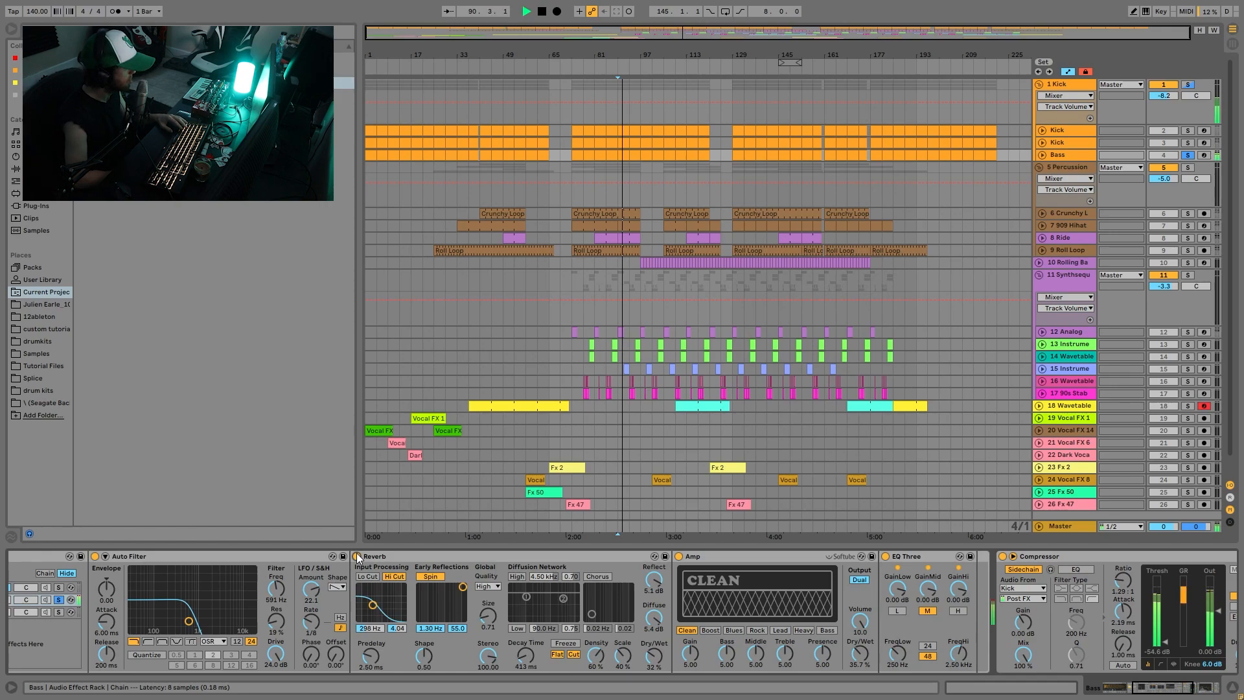
{"action": "key", "text": "space"}
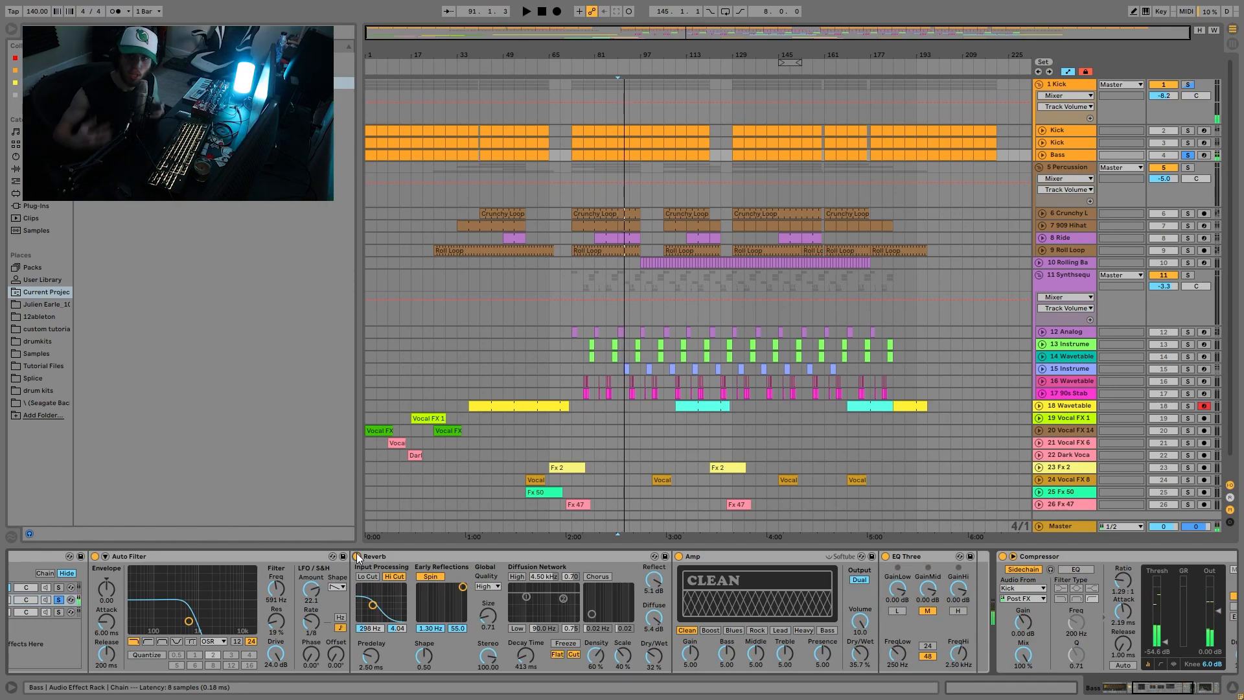
Step: Examine the second chain's Amp and EQ Three, then unsolo the chain and hide the rack's devices
{"action": "scroll", "coordinate": [668, 616], "scroll_direction": "right", "scroll_amount": 3}
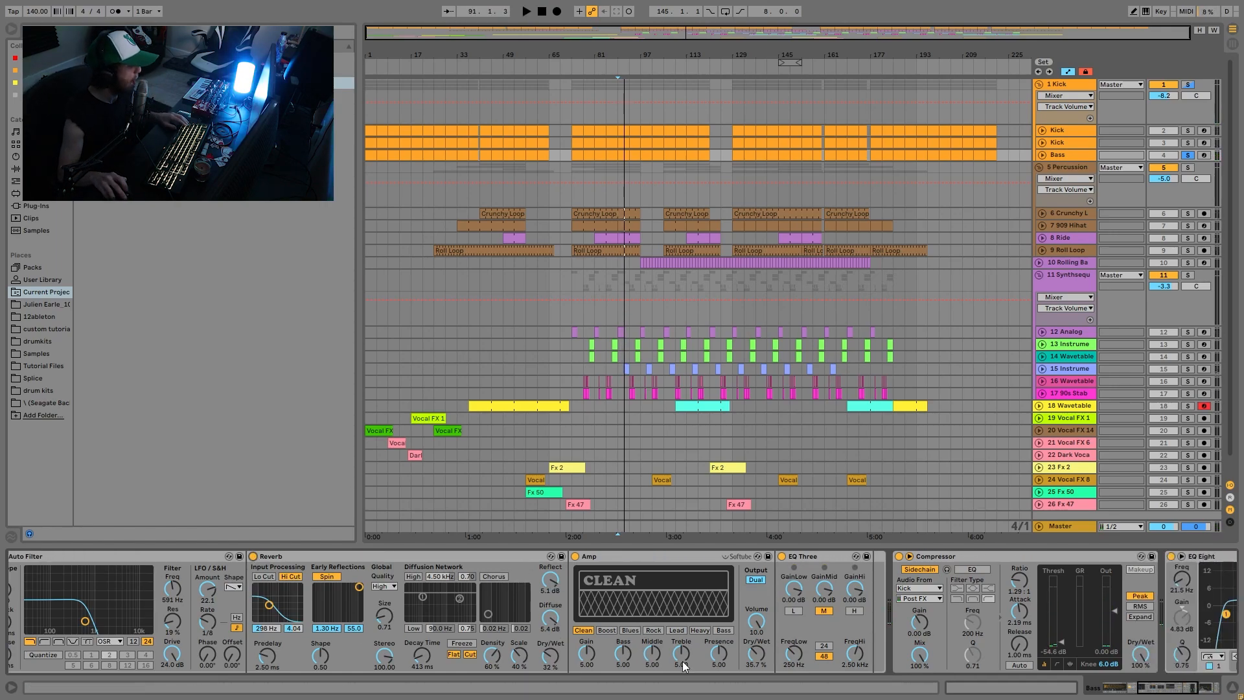
{"action": "scroll", "coordinate": [726, 633], "scroll_direction": "right", "scroll_amount": 3}
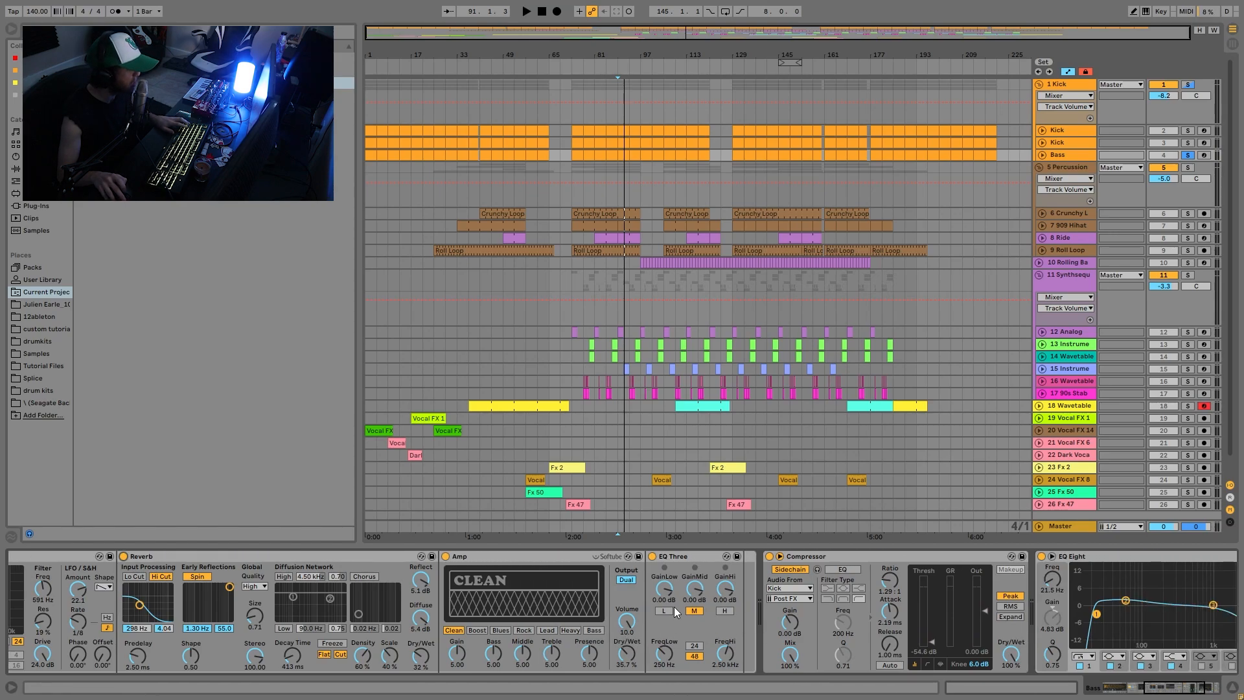
{"action": "scroll", "coordinate": [545, 604], "scroll_direction": "left", "scroll_amount": 12}
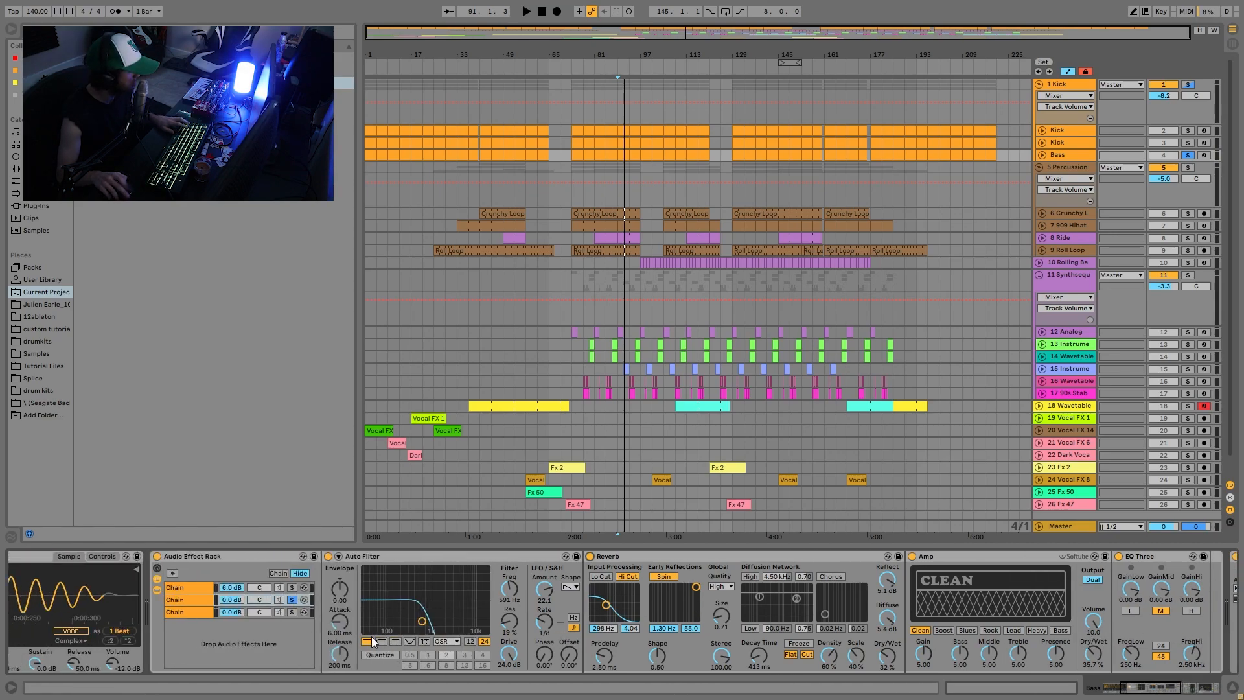
{"action": "left_click", "coordinate": [383, 598]}
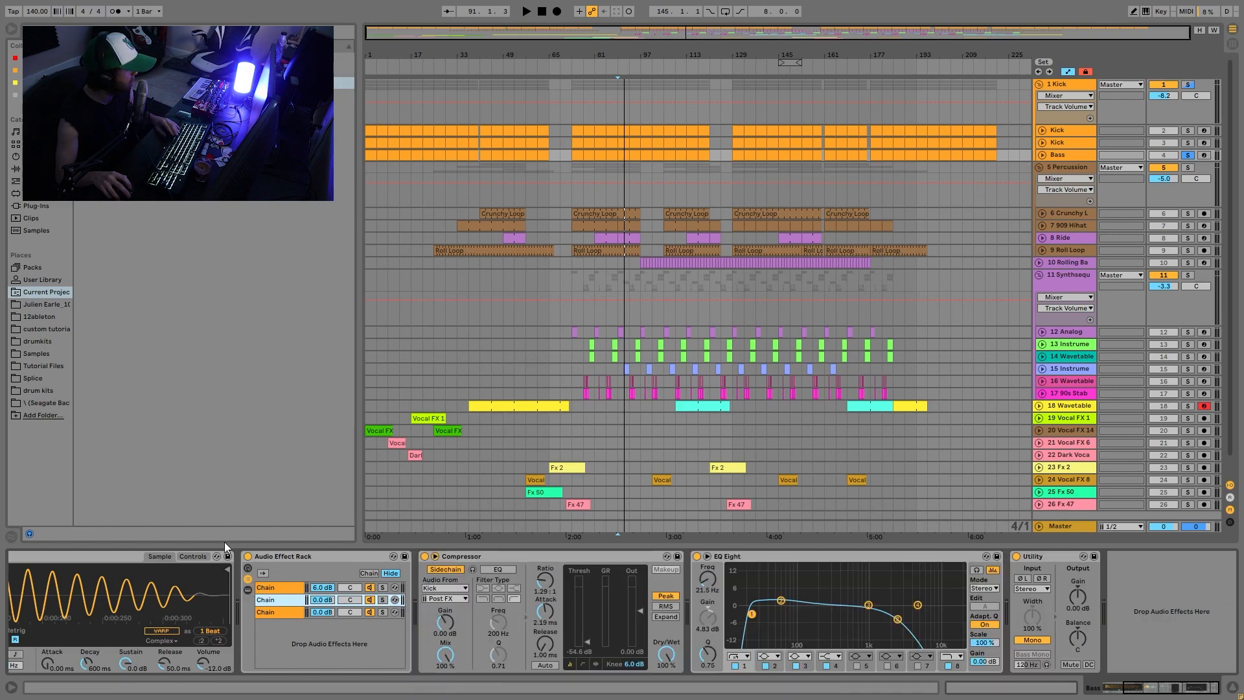
Step: Play the bass with the Audio Effect Rack bypassed and re-enabled, and unsolo the bass to hear the whole Kick group
{"action": "left_click", "coordinate": [247, 556]}
{"action": "key", "text": "space"}
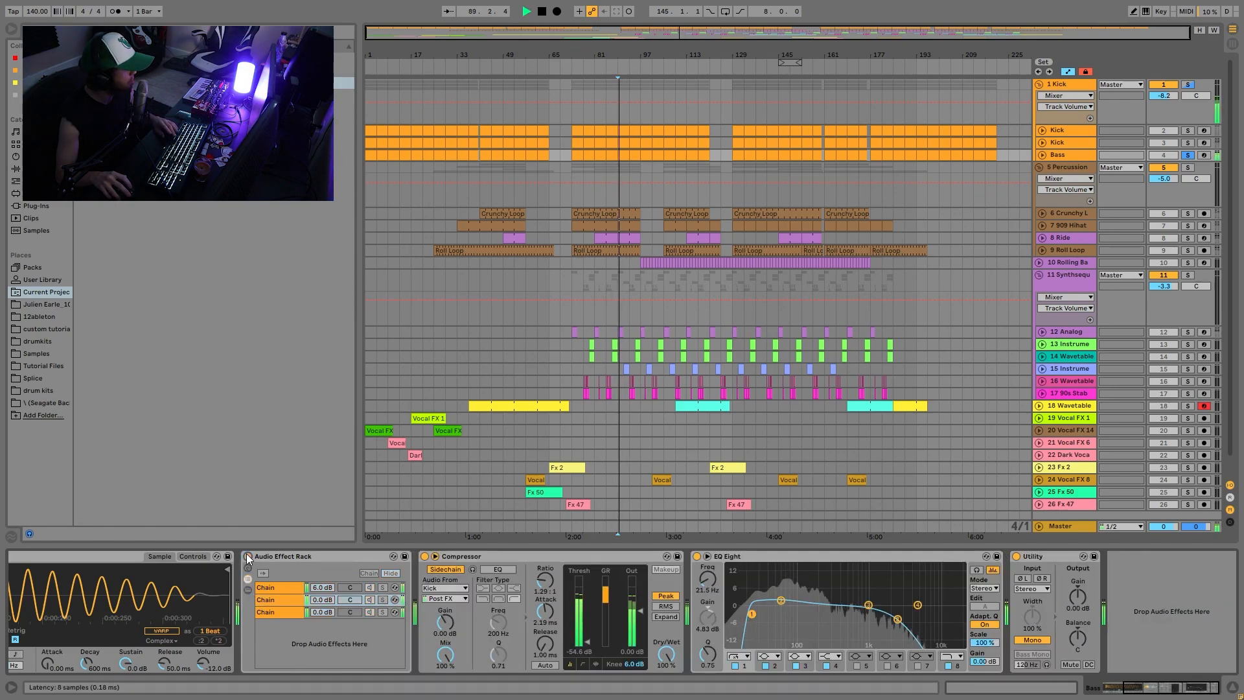
{"action": "left_click", "coordinate": [247, 556]}
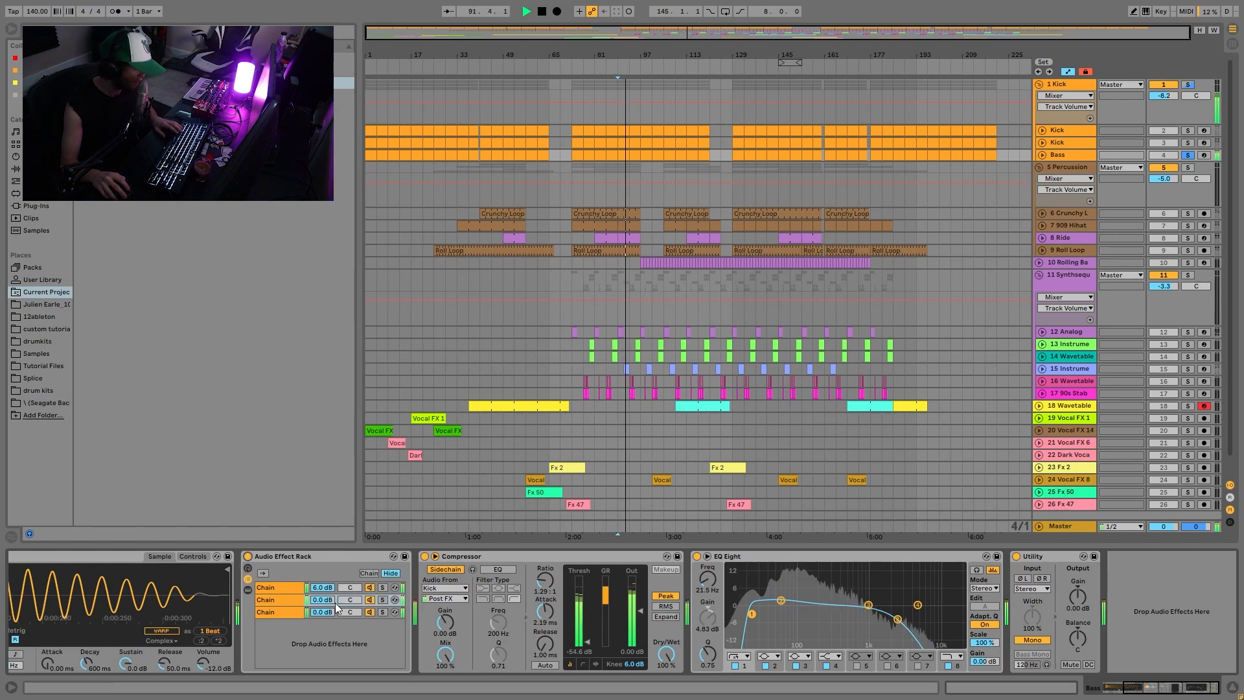
{"action": "key", "text": "space"}
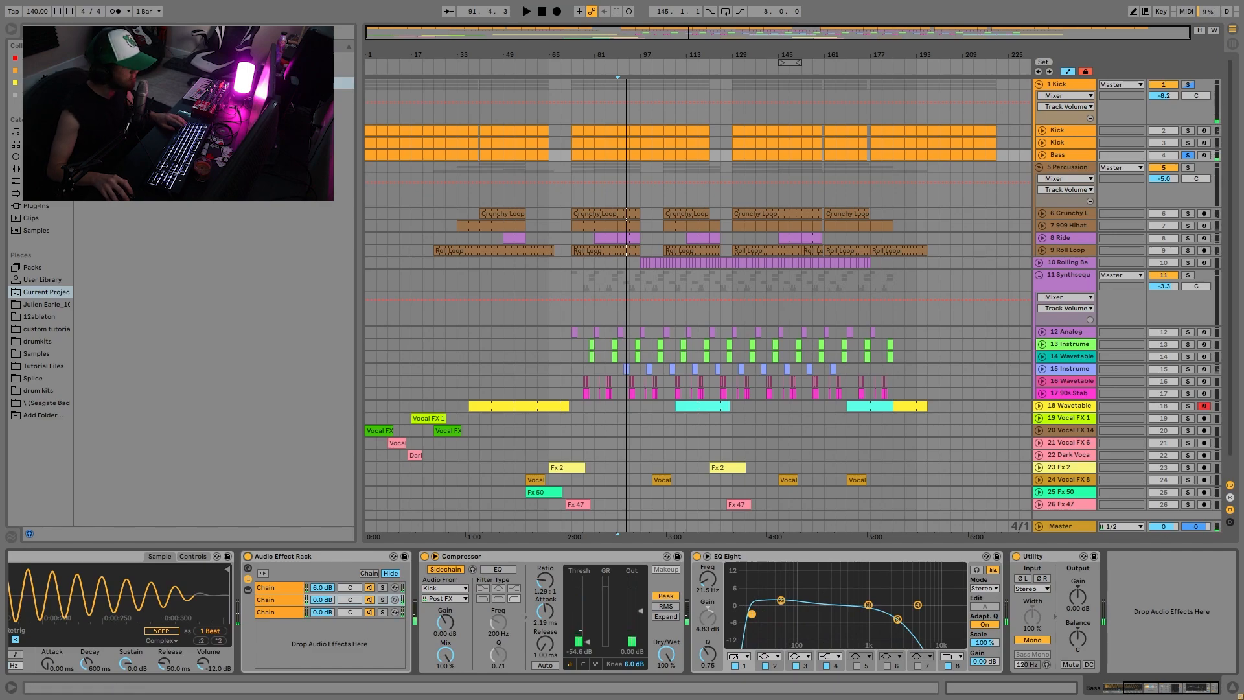
{"action": "key", "text": "space"}
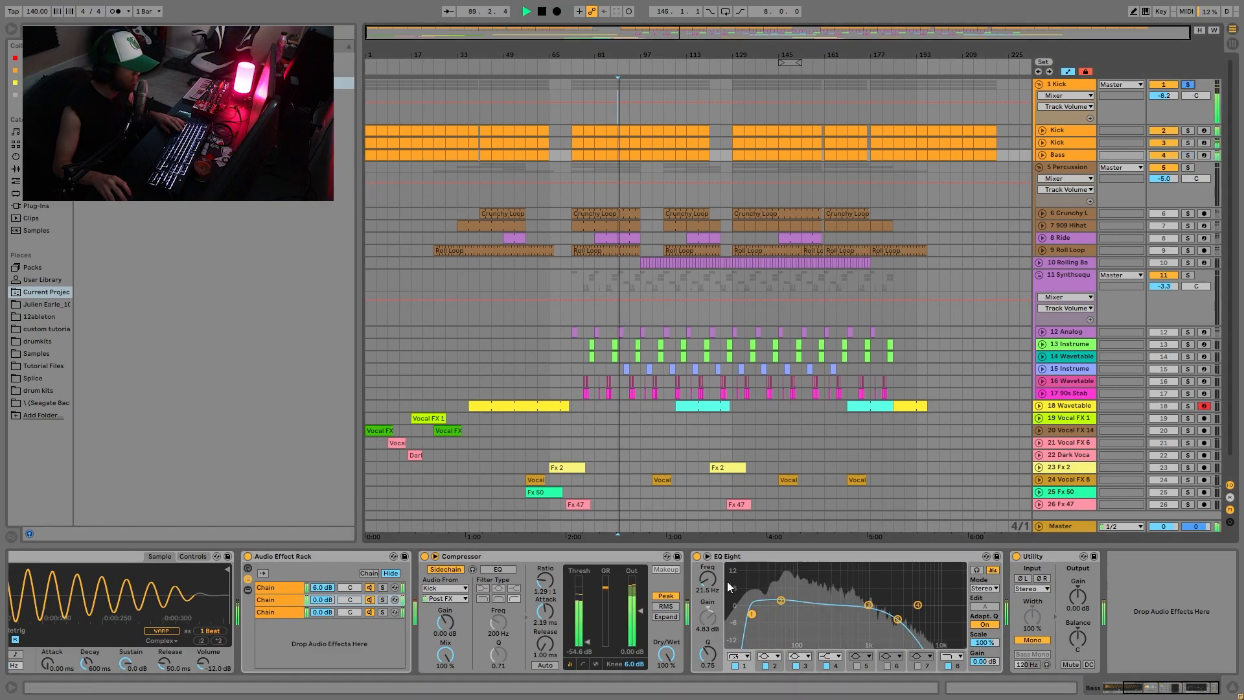
{"action": "key", "text": "space"}
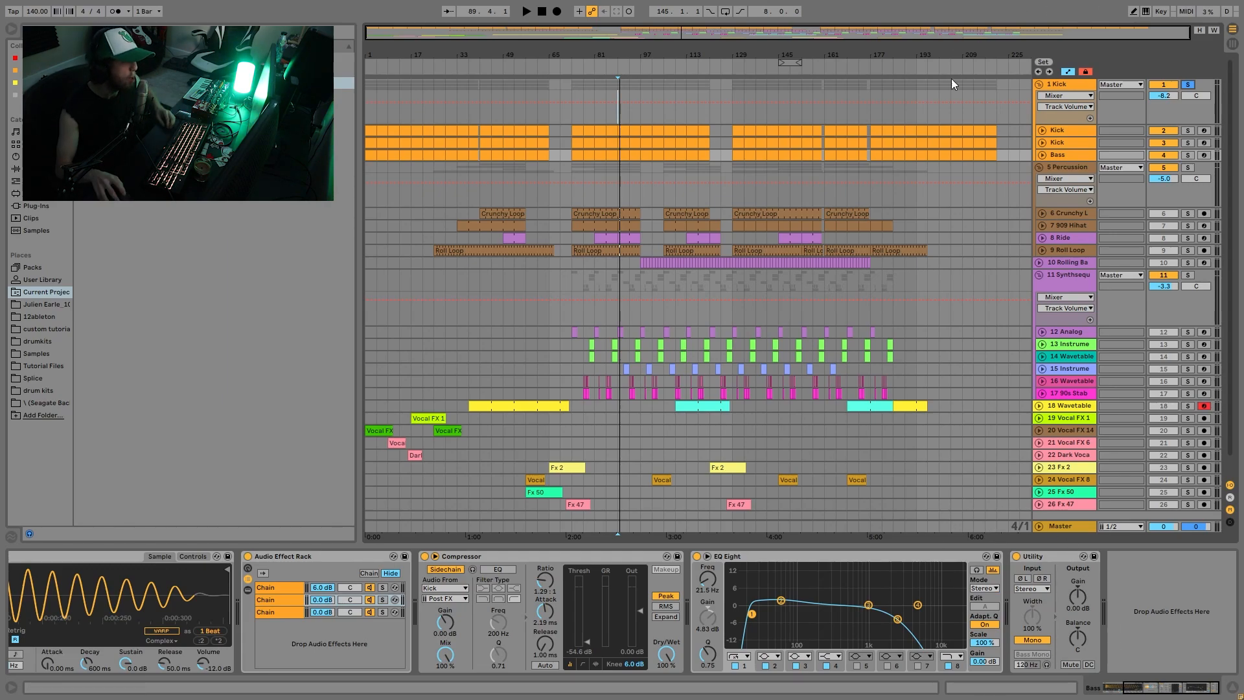
Step: Delete the bypassed Compressor from the Kick group's device chain
{"action": "left_click", "coordinate": [1062, 90]}
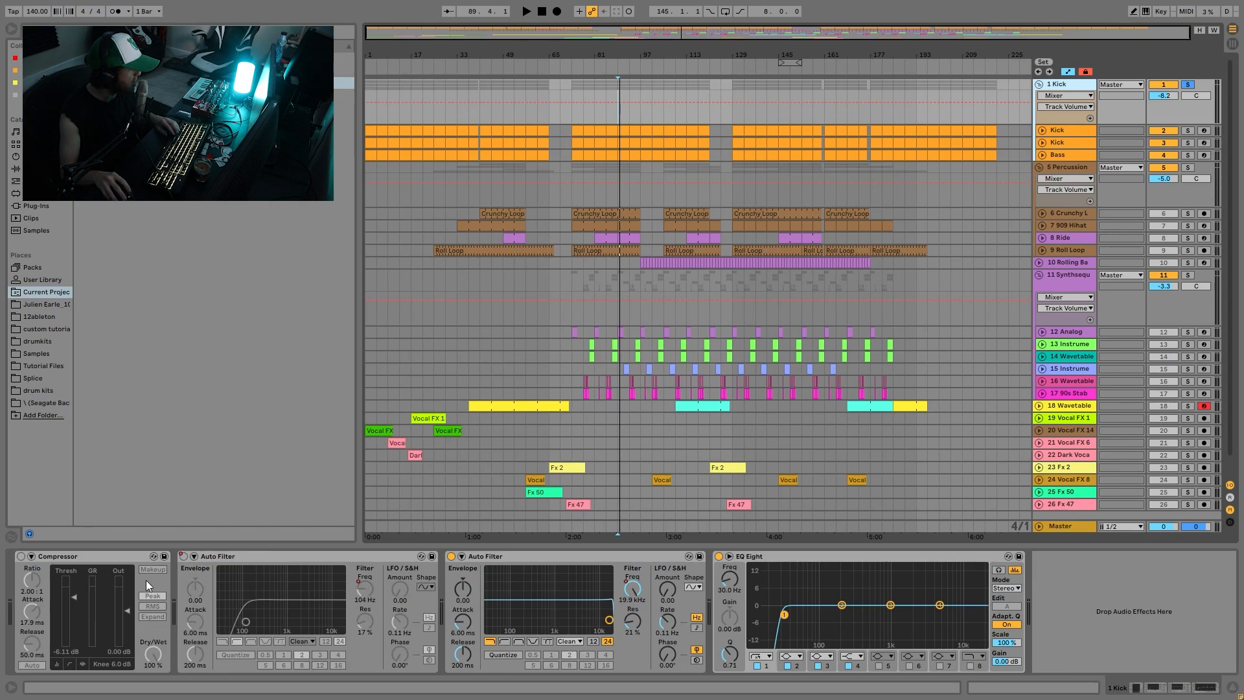
{"action": "left_click", "coordinate": [128, 559]}
{"action": "key", "text": "Delete"}
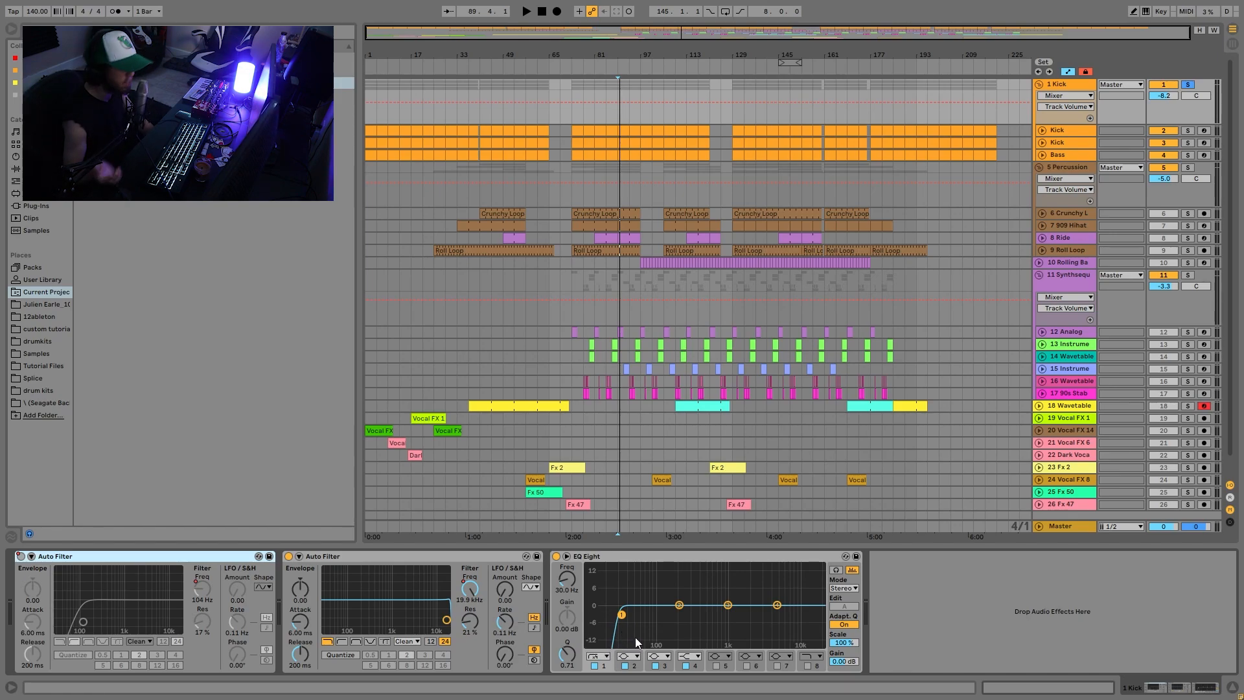
Step: Display the second Auto Filter's Frequency automation on the Kick group, followed by the first filter's Device On and Frequency automation
{"action": "left_click", "coordinate": [477, 590]}
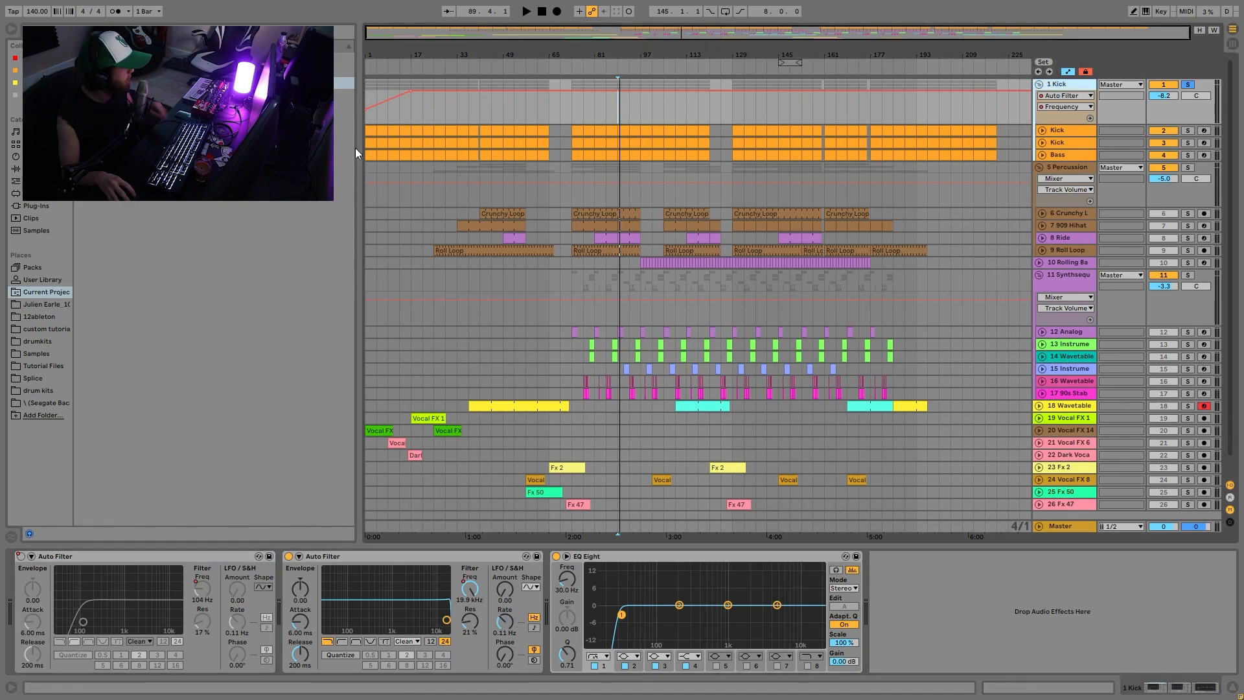
{"action": "right_click", "coordinate": [20, 558]}
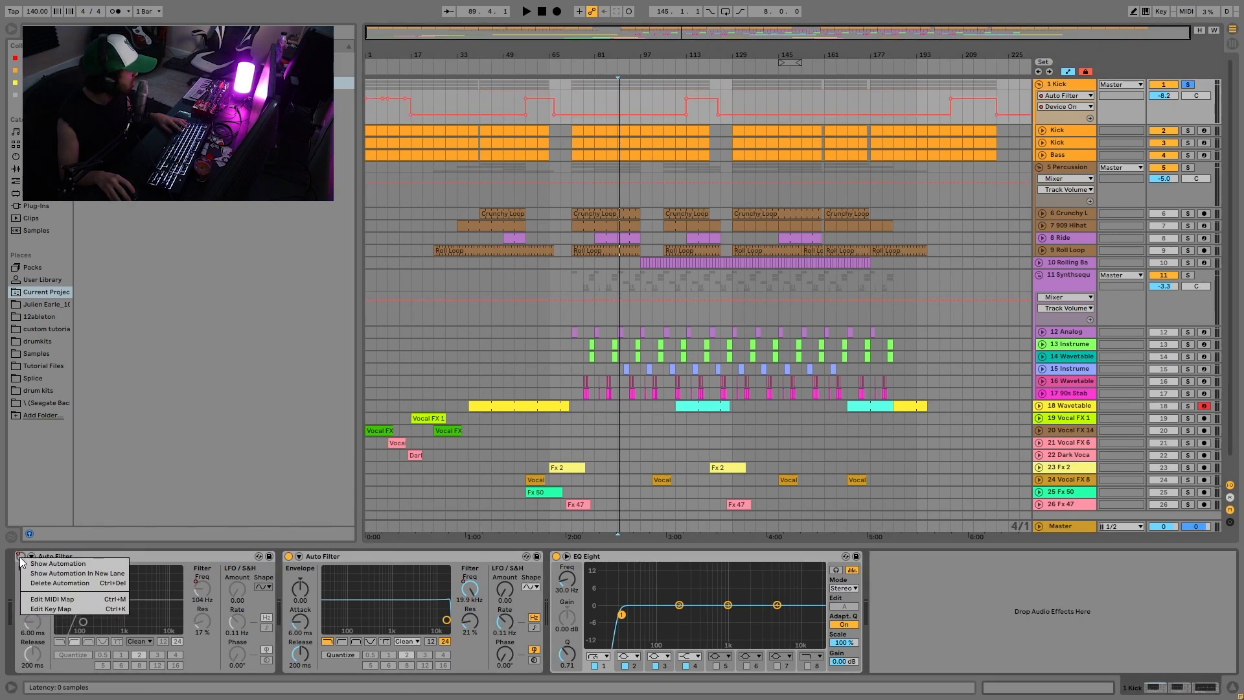
{"action": "left_click", "coordinate": [207, 594]}
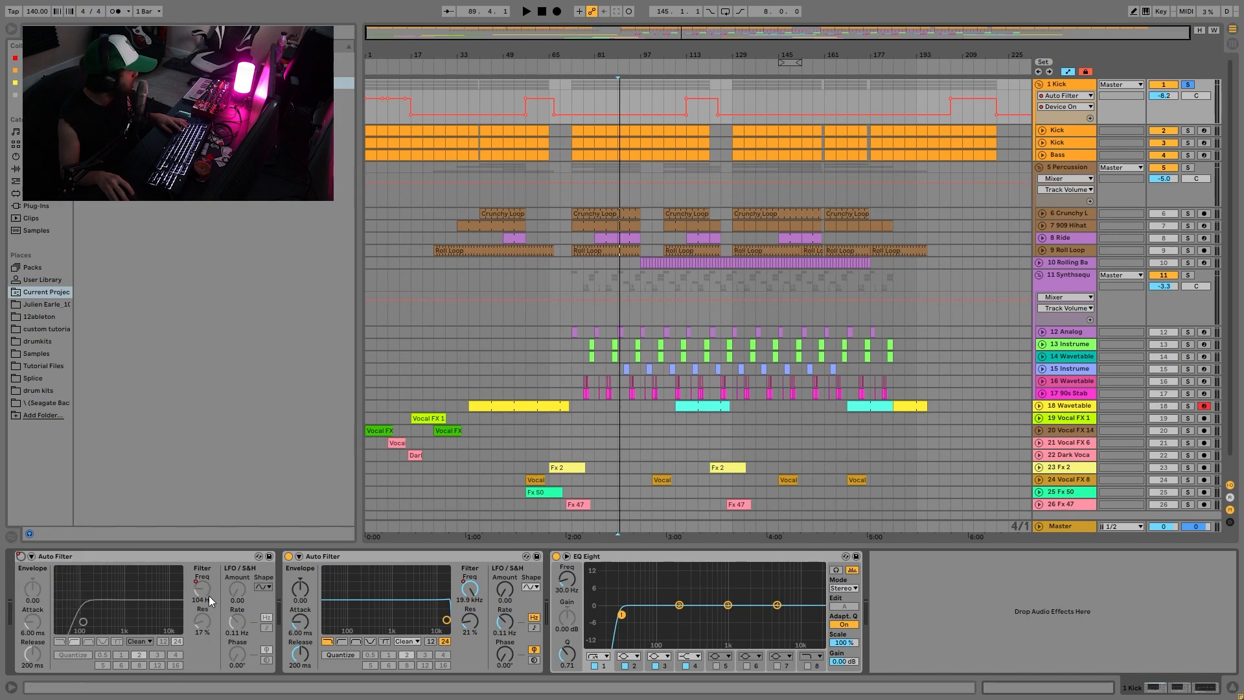
{"action": "left_click_drag", "start_coordinate": [207, 593], "coordinate": [207, 597]}
{"action": "left_click", "coordinate": [605, 12]}
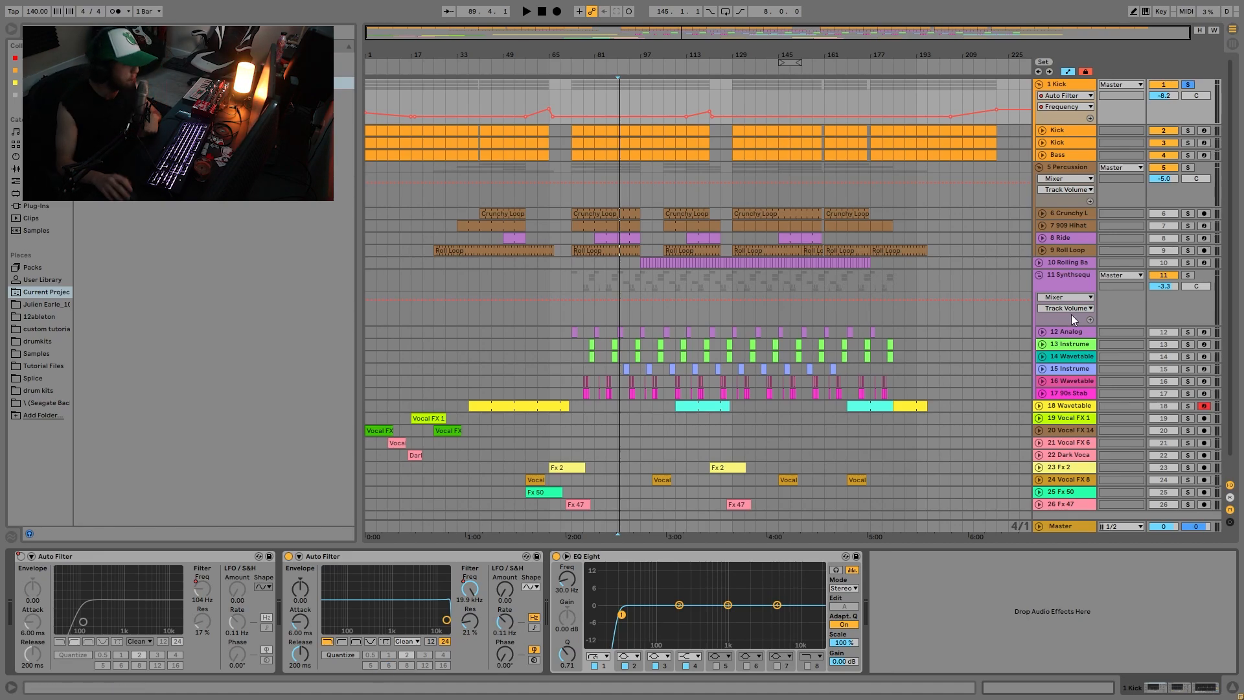
Step: Unsolo the Kick group and play the full track from bar 1 to hear the automated Auto Filters
{"action": "left_click", "coordinate": [1186, 85]}
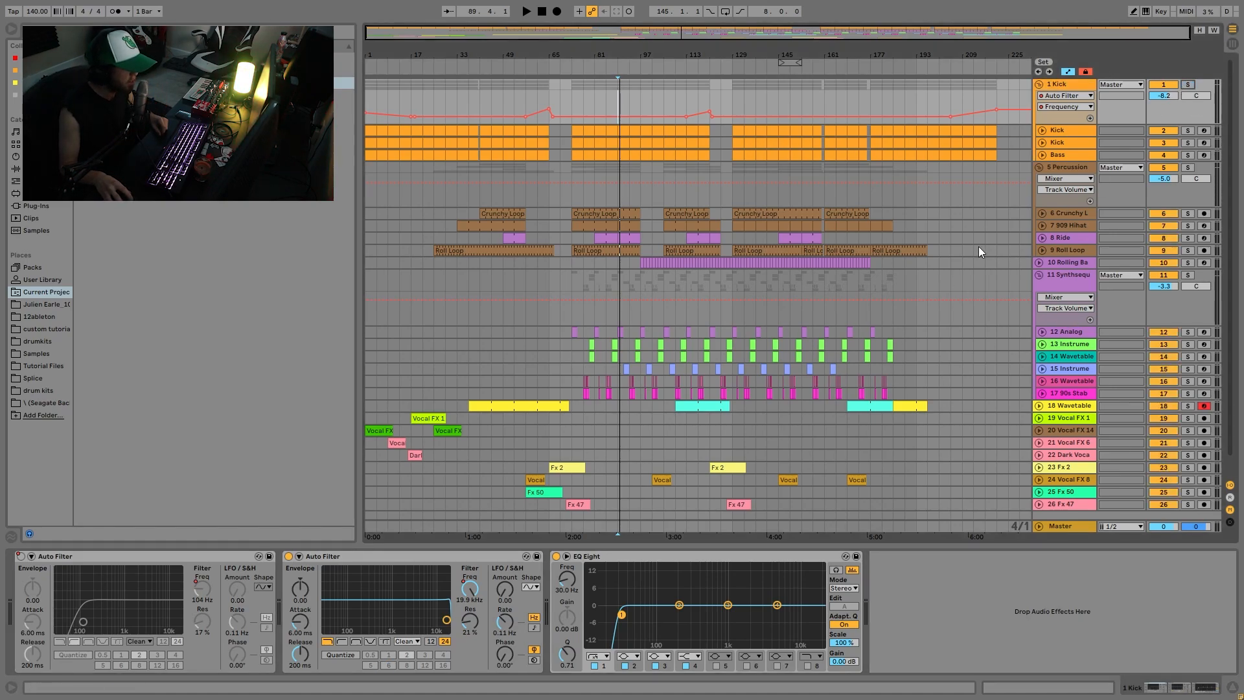
{"action": "left_click", "coordinate": [376, 115]}
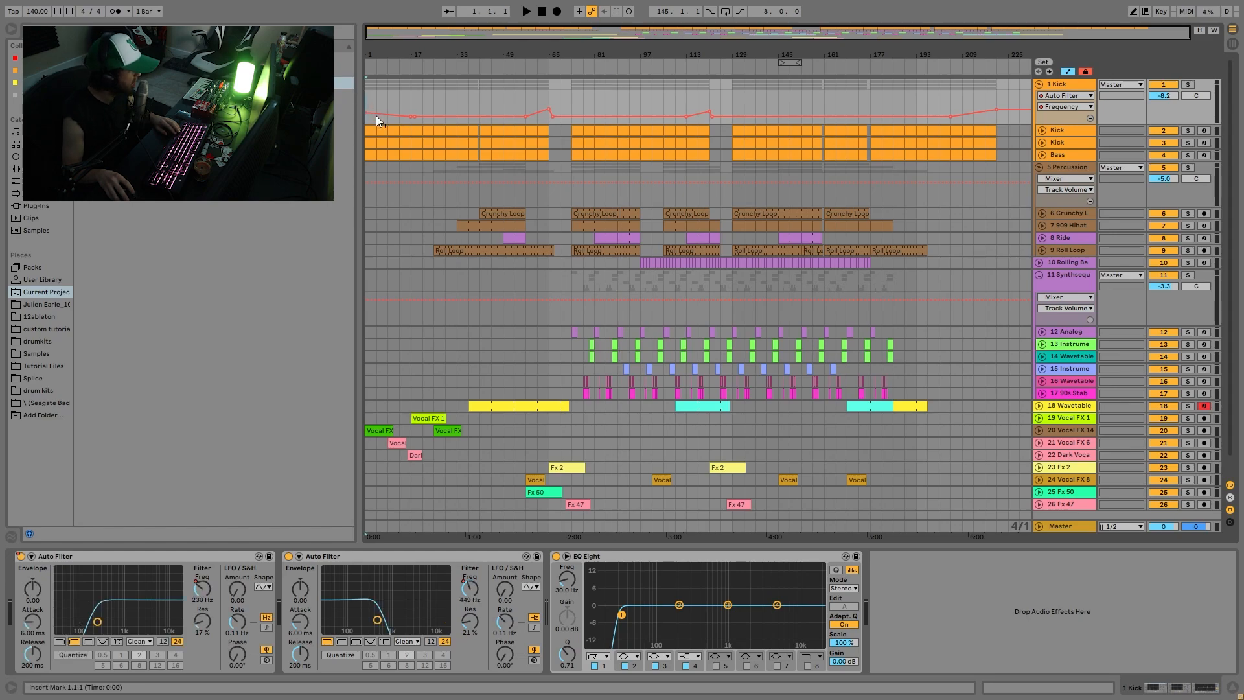
{"action": "key", "text": "space"}
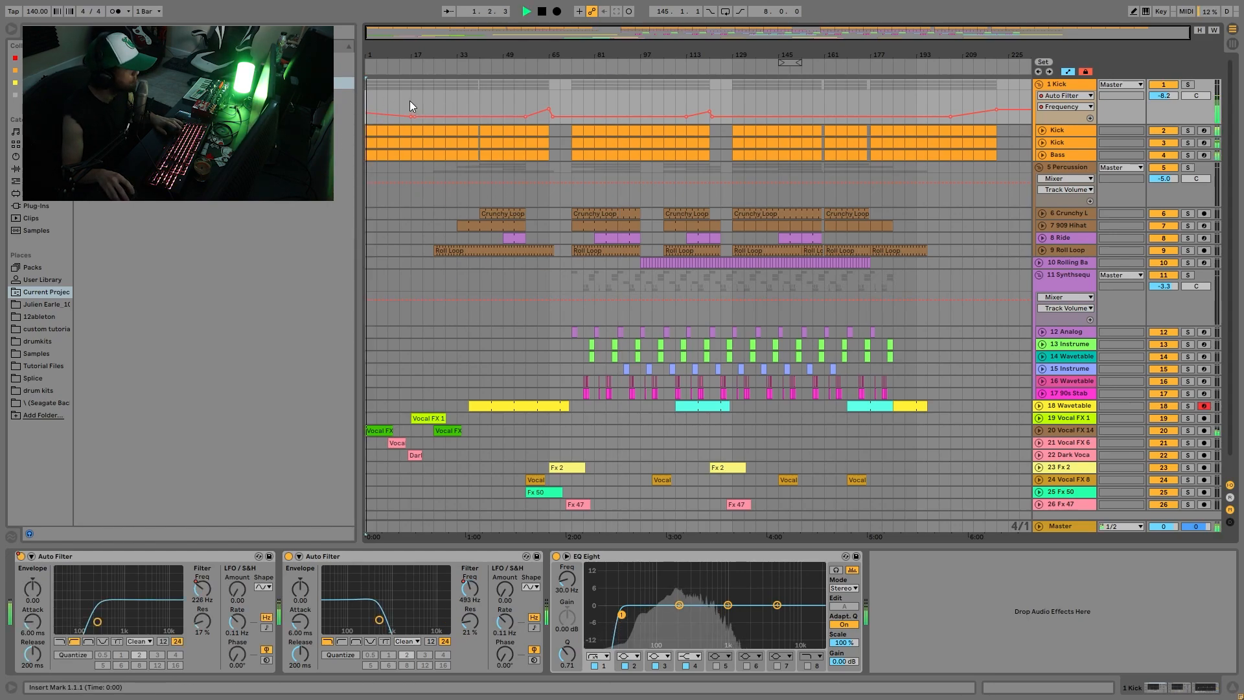
{"action": "key", "text": "space"}
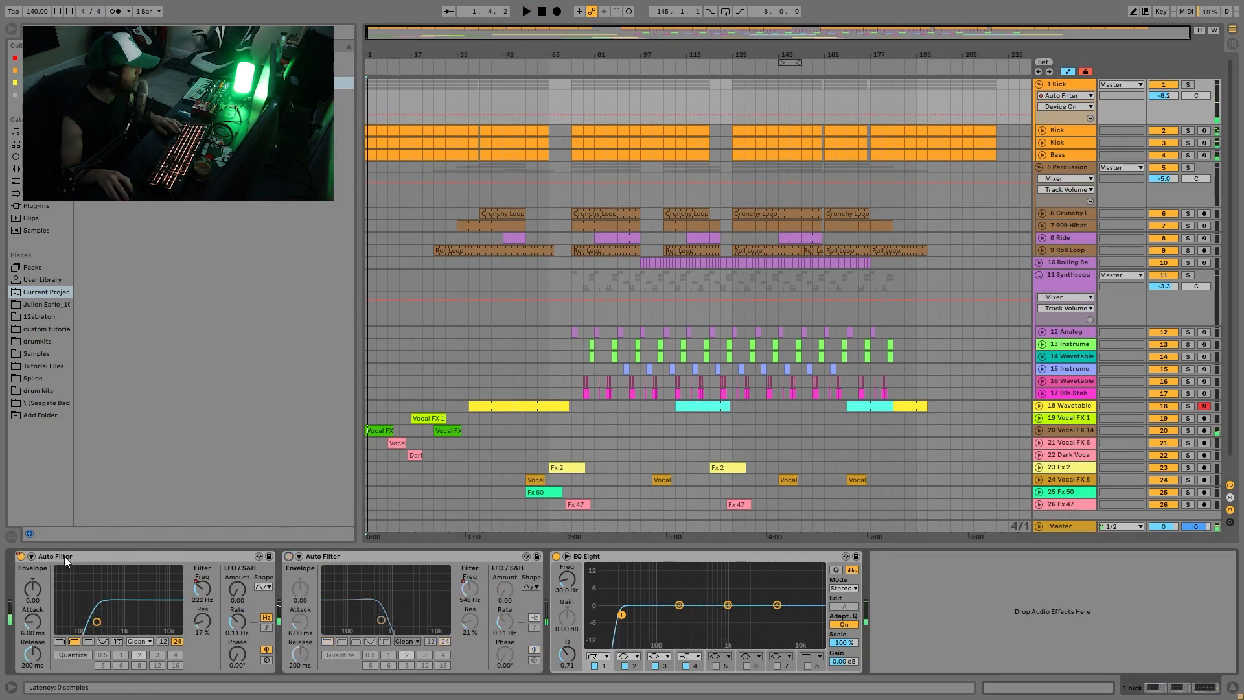
Step: Play the intro and the section around bar 21 with both Auto Filters off, and re-enable the overridden automation
{"action": "left_click", "coordinate": [20, 556]}
{"action": "key", "text": "space"}
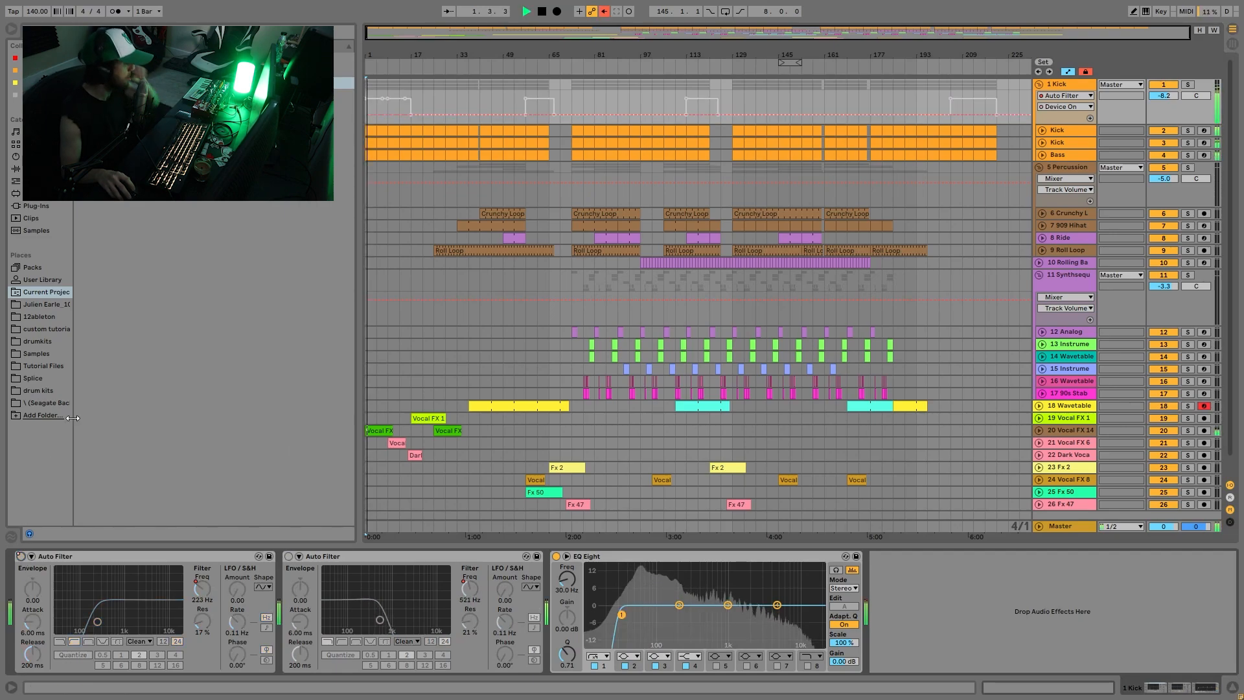
{"action": "key", "text": "space"}
{"action": "left_click", "coordinate": [425, 106]}
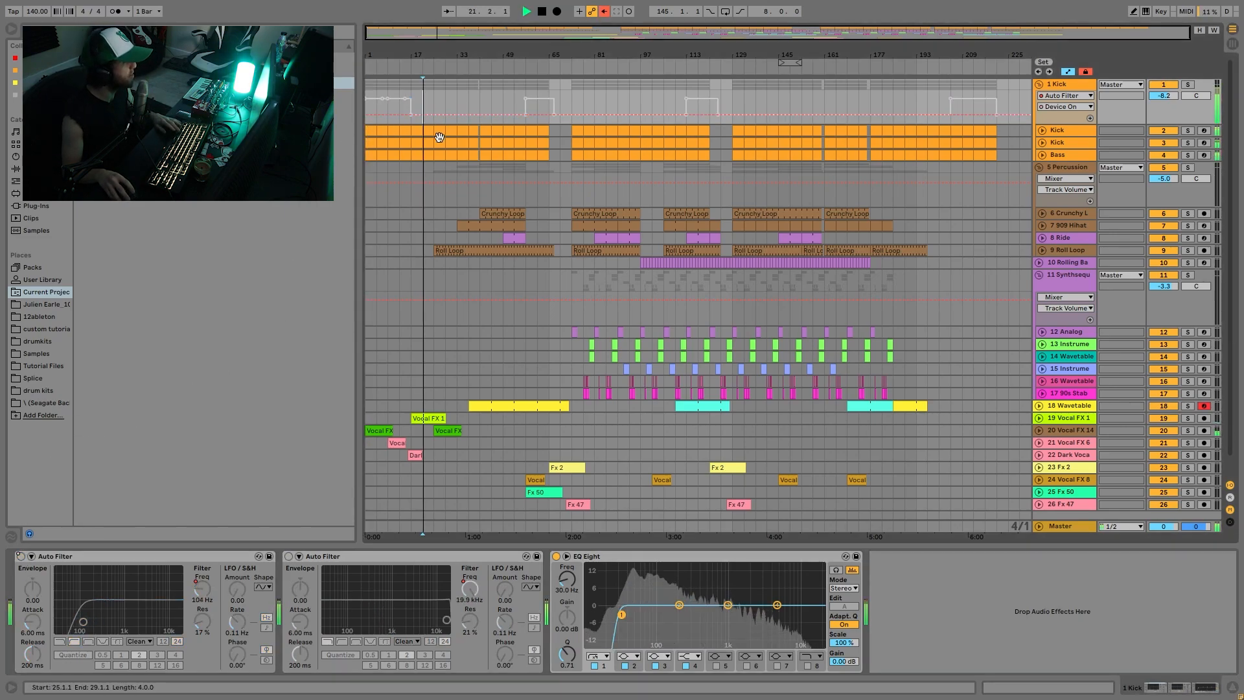
{"action": "left_click", "coordinate": [604, 11]}
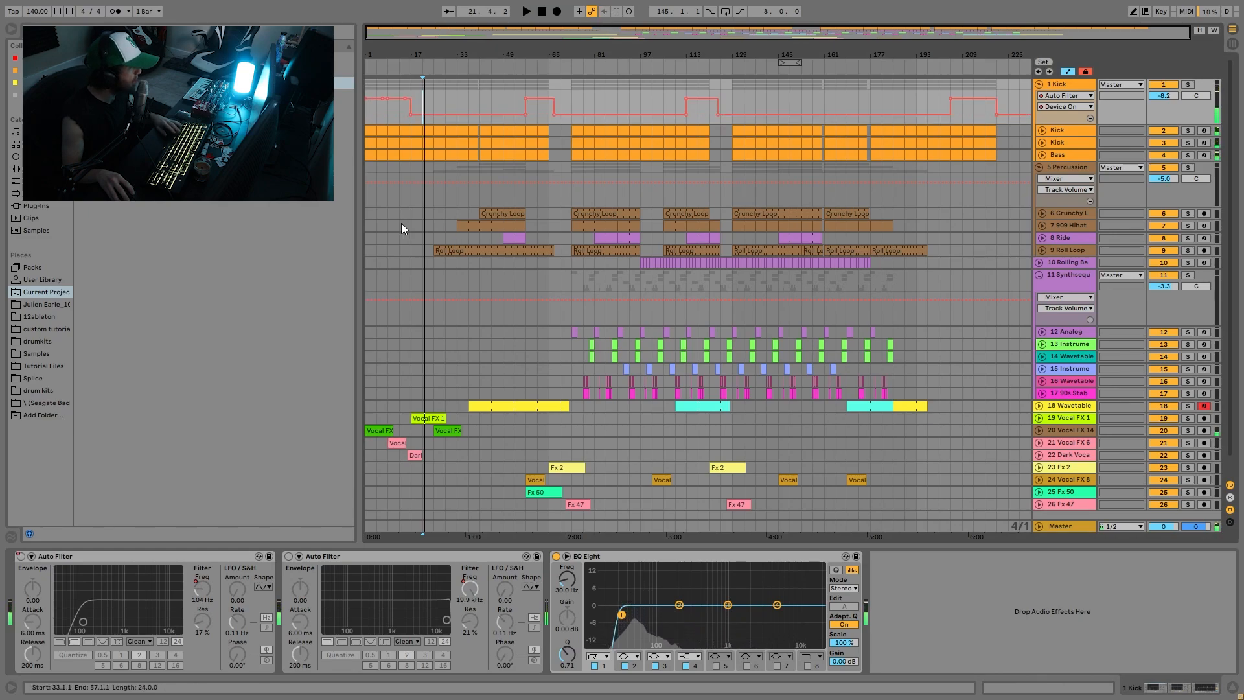
Step: Play from bar 1, switch the second Auto Filter back on, and play the section from bar 21
{"action": "left_click", "coordinate": [367, 87]}
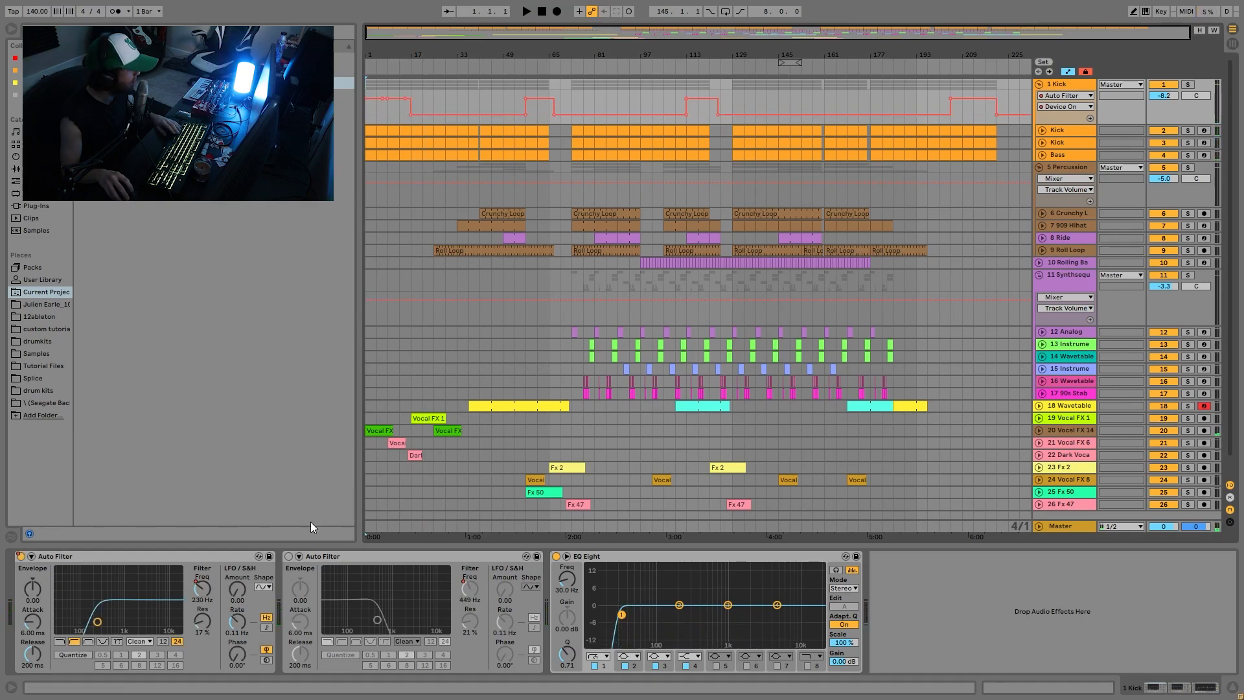
{"action": "key", "text": "space"}
{"action": "left_click", "coordinate": [313, 557]}
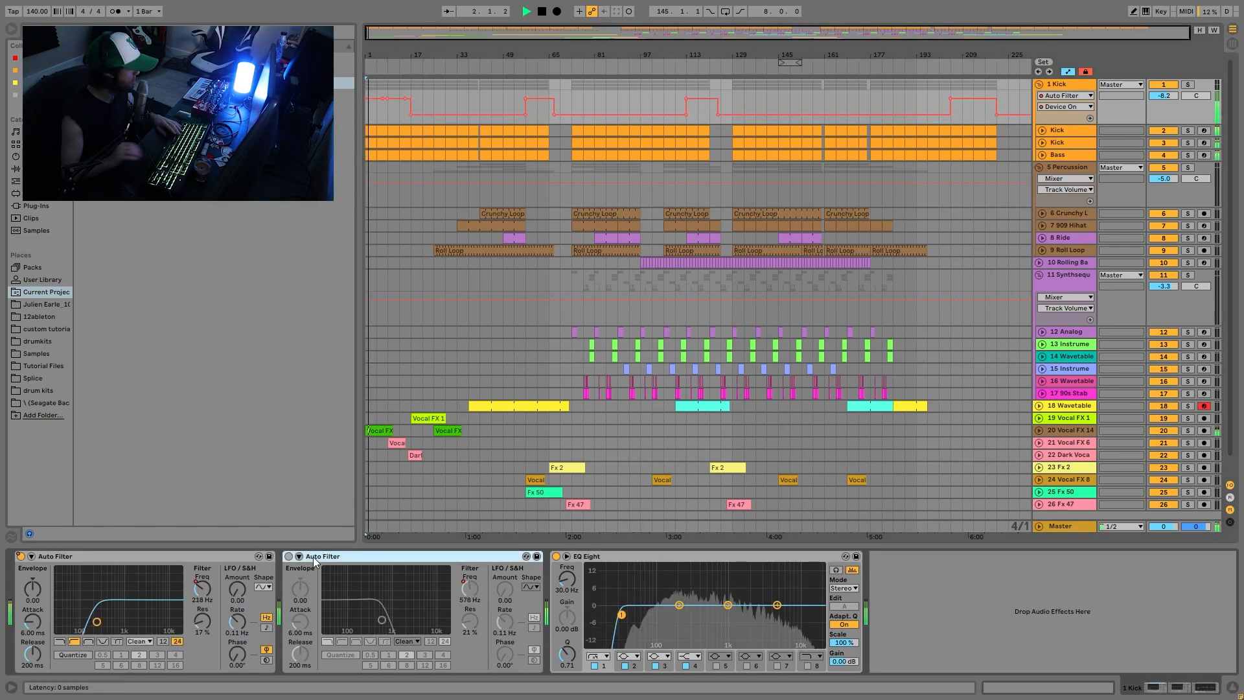
{"action": "left_click", "coordinate": [289, 557]}
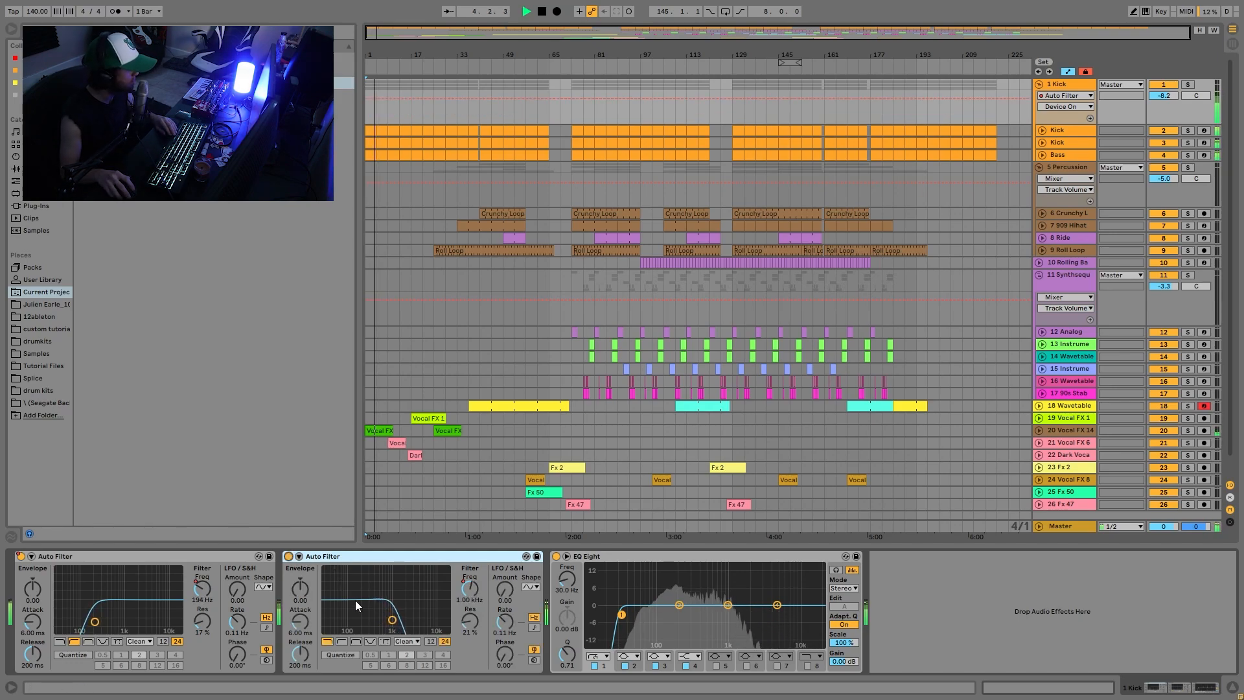
{"action": "left_click", "coordinate": [419, 113]}
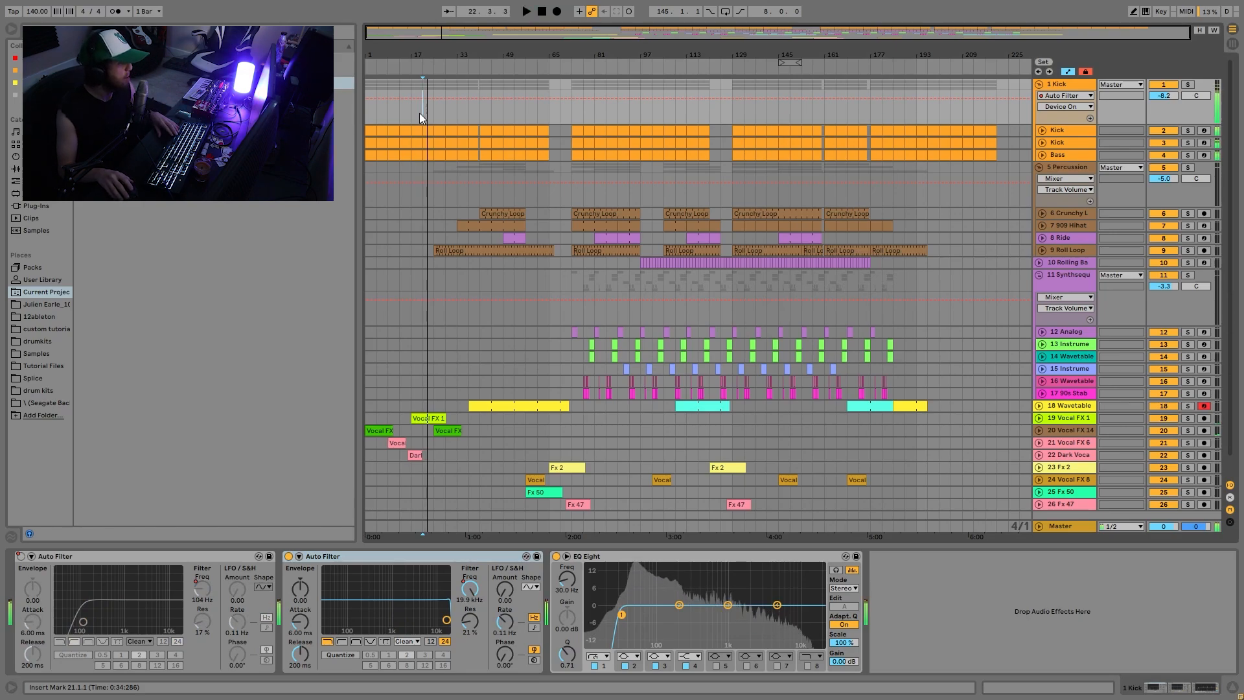
{"action": "key", "text": "space"}
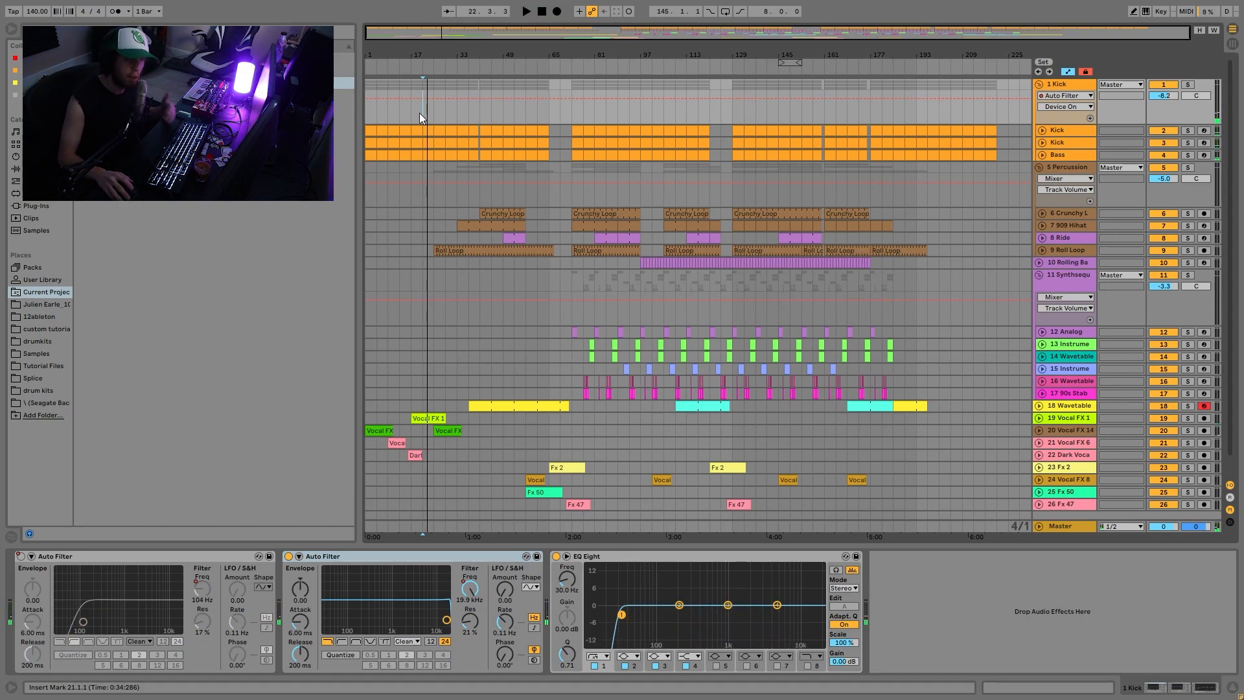
Step: Replay the intro from bar 1 with both Auto Filters active on the Kick group
{"action": "left_click", "coordinate": [370, 118]}
{"action": "key", "text": "space"}
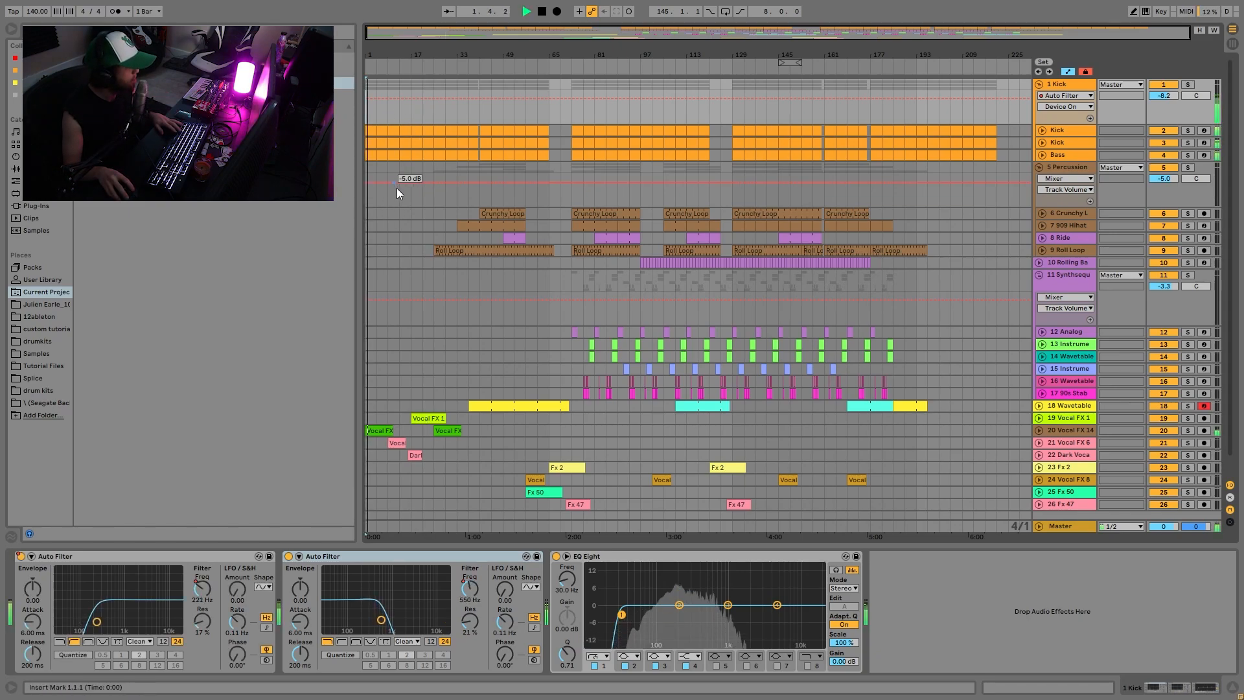
{"action": "key", "text": "space"}
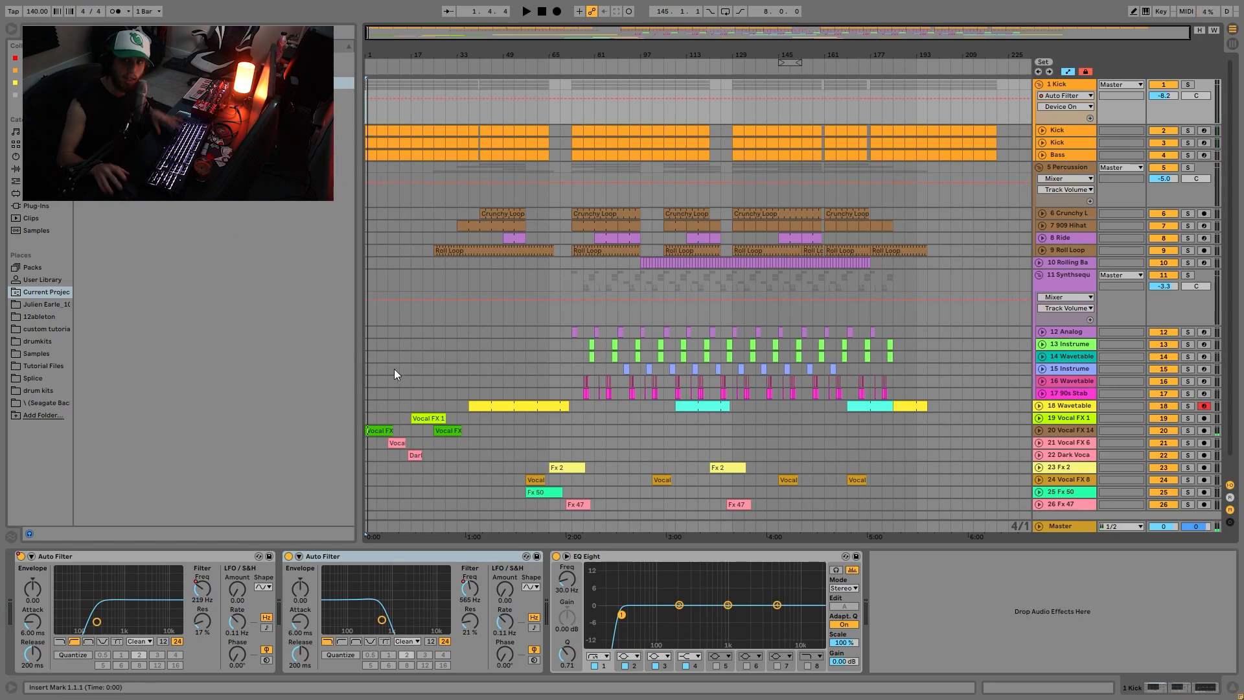
{"action": "key", "text": "space"}
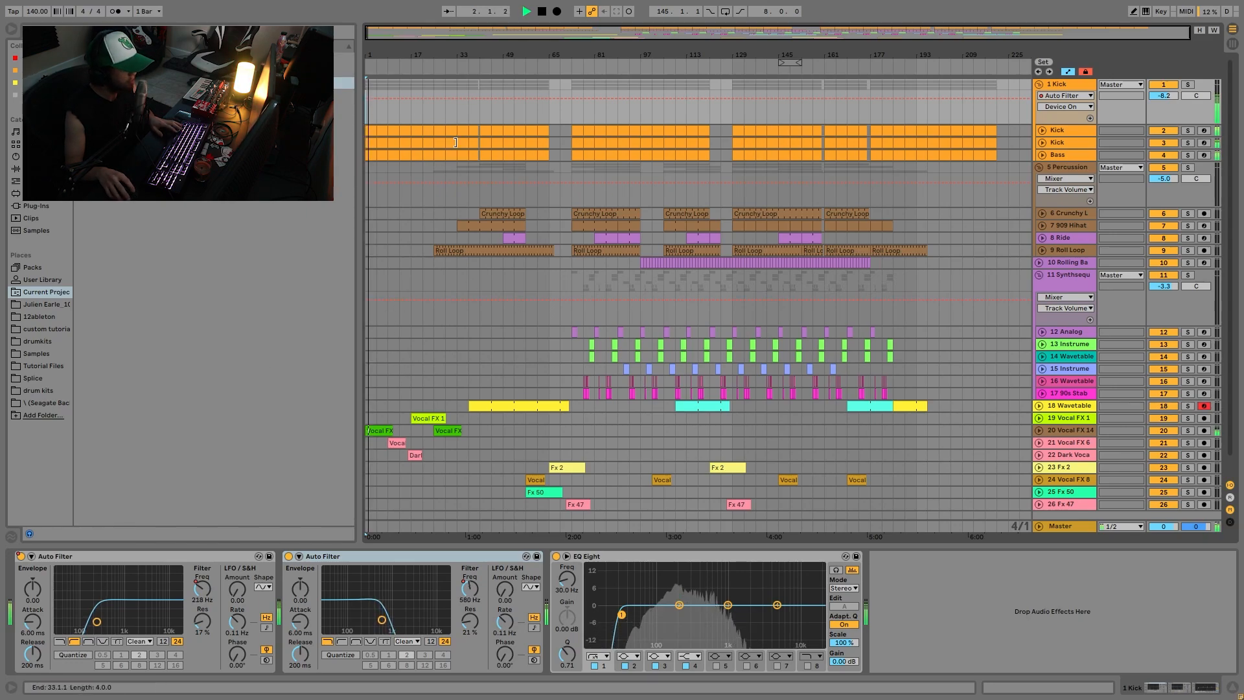
{"action": "key", "text": "space"}
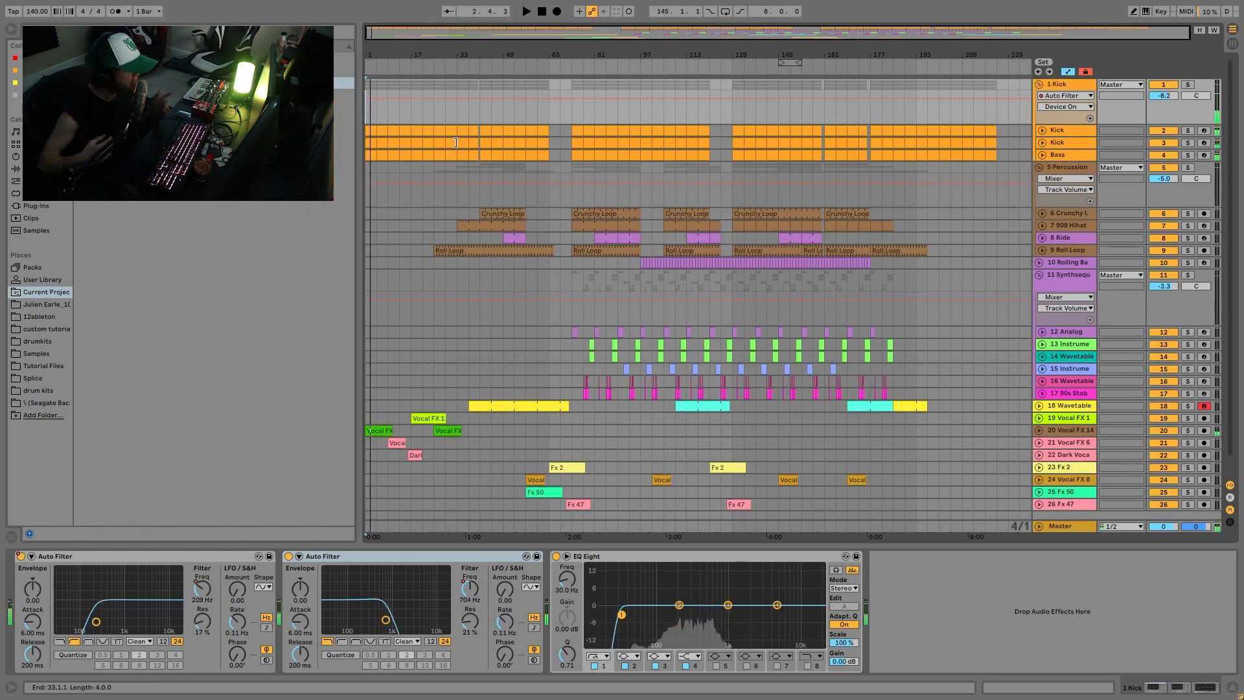
Step: Solo the Percussion group and play it from bar 85
{"action": "left_click", "coordinate": [1190, 171]}
{"action": "left_click", "coordinate": [605, 196]}
{"action": "key", "text": "space"}
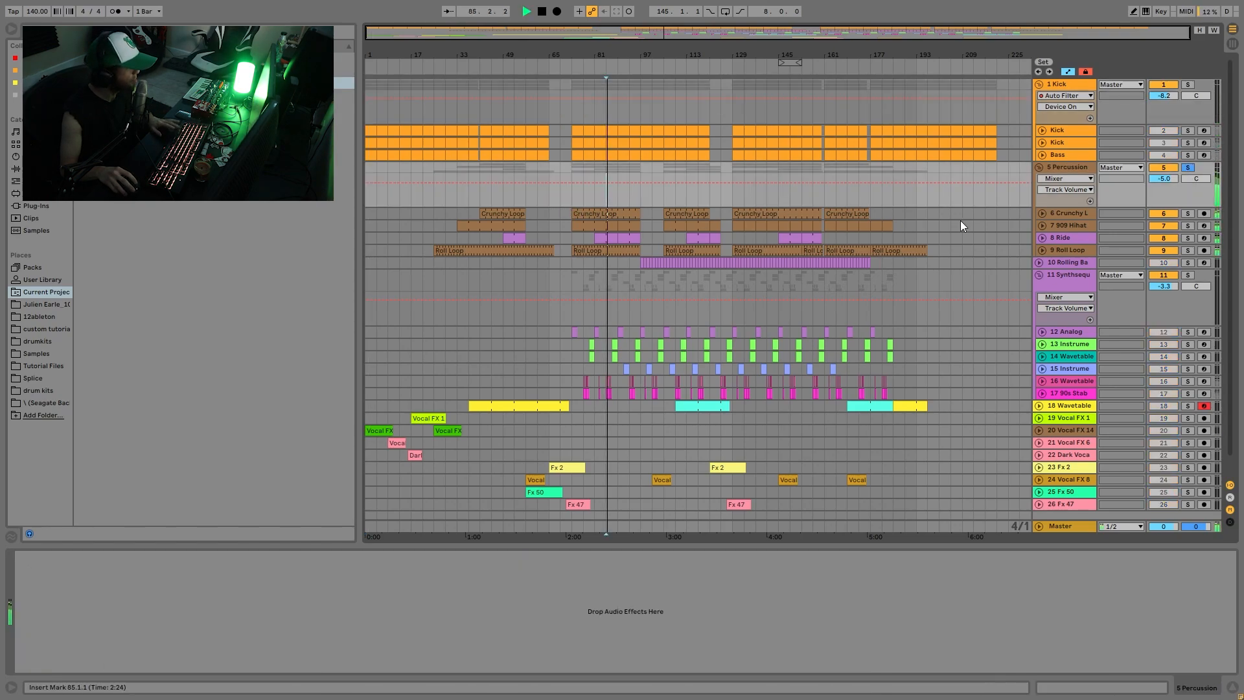
Step: Unfold the Crunchy Loop, 909 Hihat, Ride and Roll Loop tracks to show their waveforms
{"action": "left_click", "coordinate": [1055, 213]}
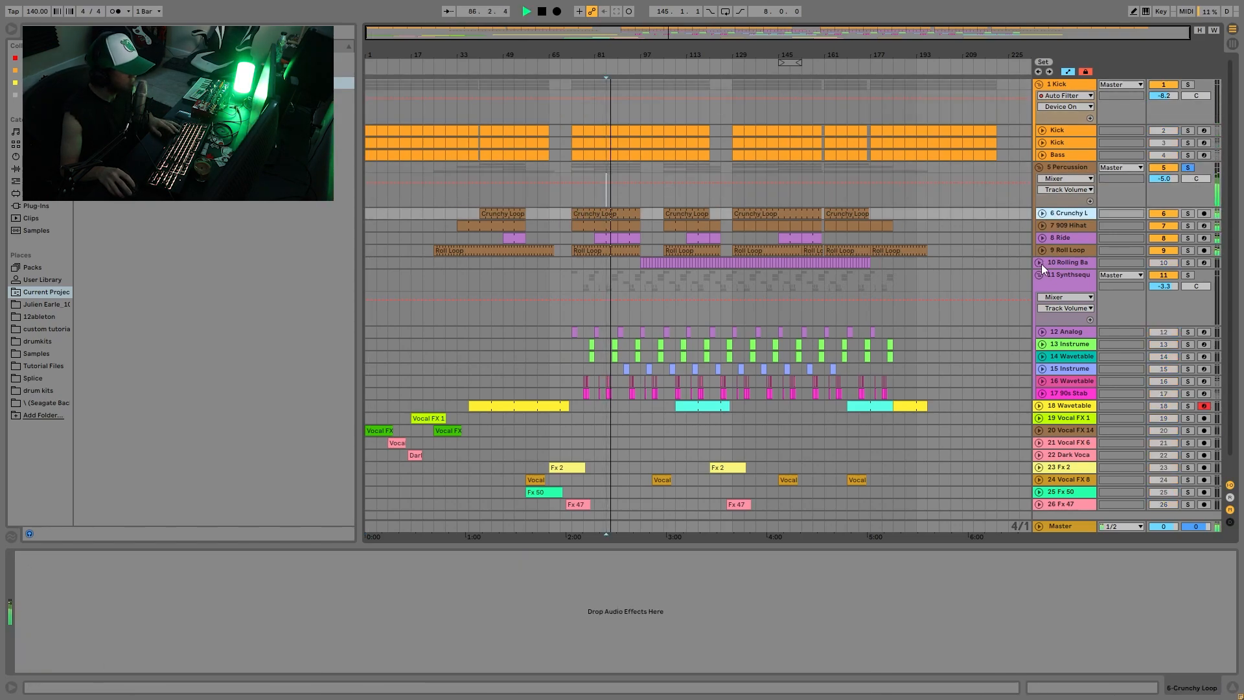
{"action": "left_click", "coordinate": [1039, 250]}
{"action": "left_click", "coordinate": [1043, 237]}
{"action": "left_click", "coordinate": [1042, 225]}
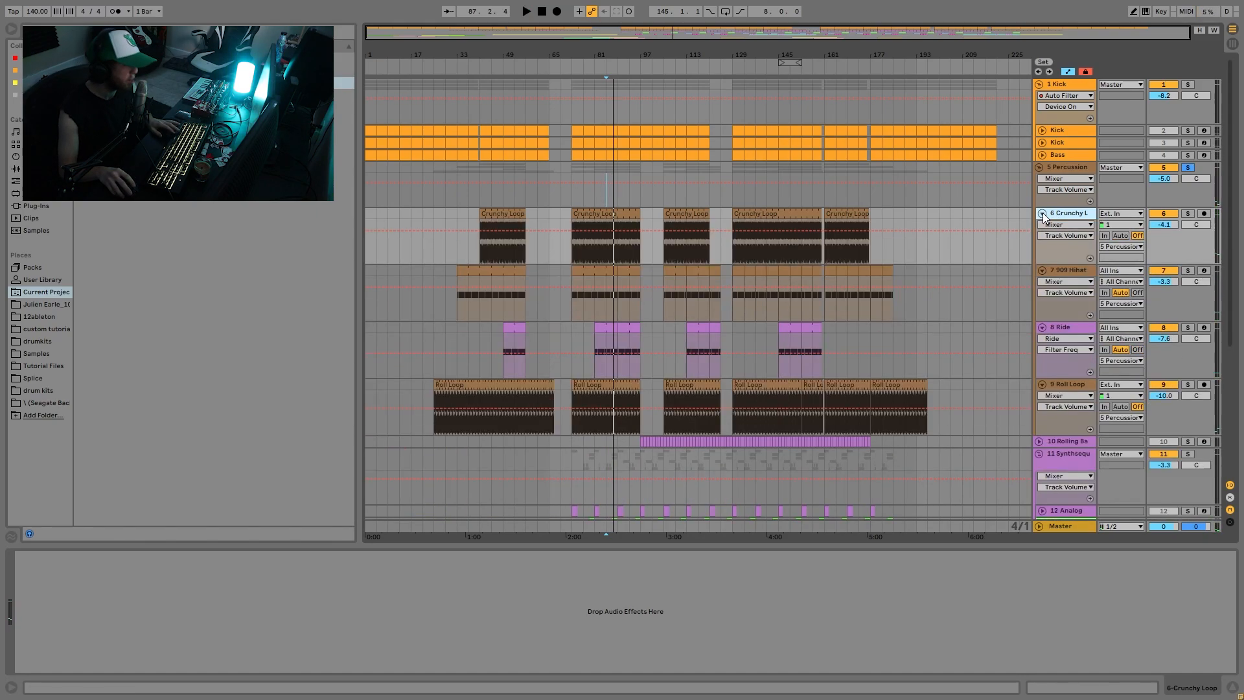
{"action": "left_click", "coordinate": [1043, 214]}
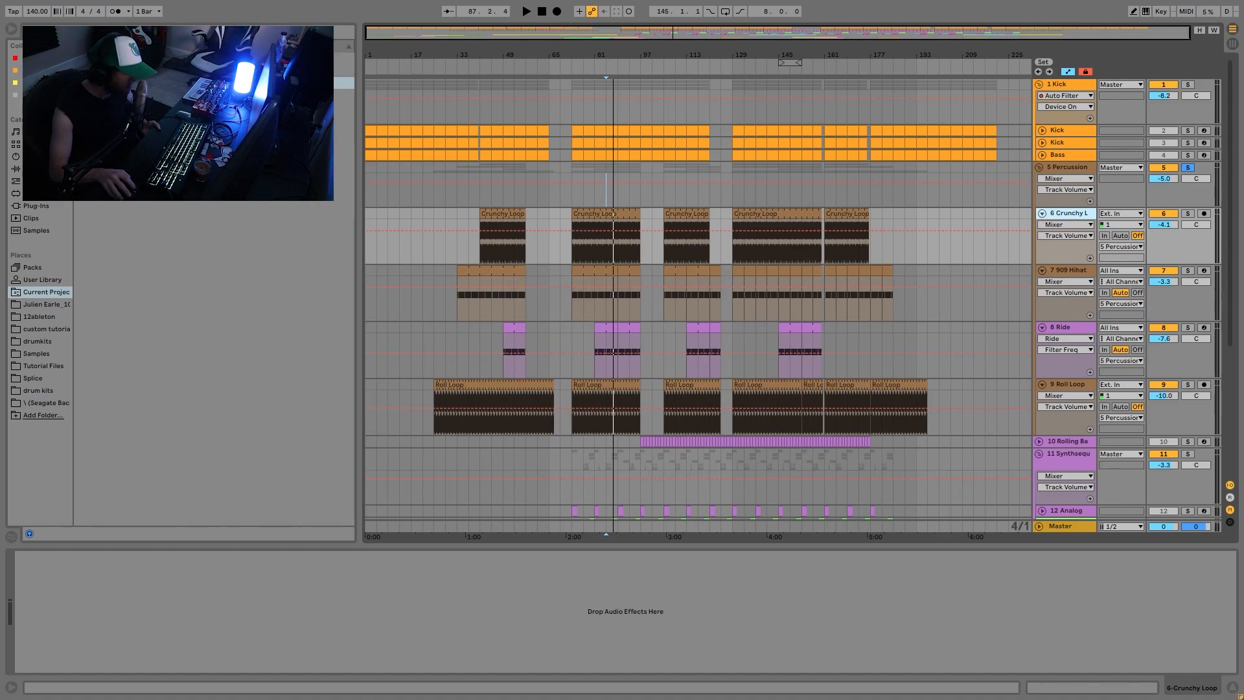
Step: Show the 909 Hihat's instrument and play the percussion from bar 85 with the Kick group, and again with only the Bass track added
{"action": "left_click", "coordinate": [1072, 272]}
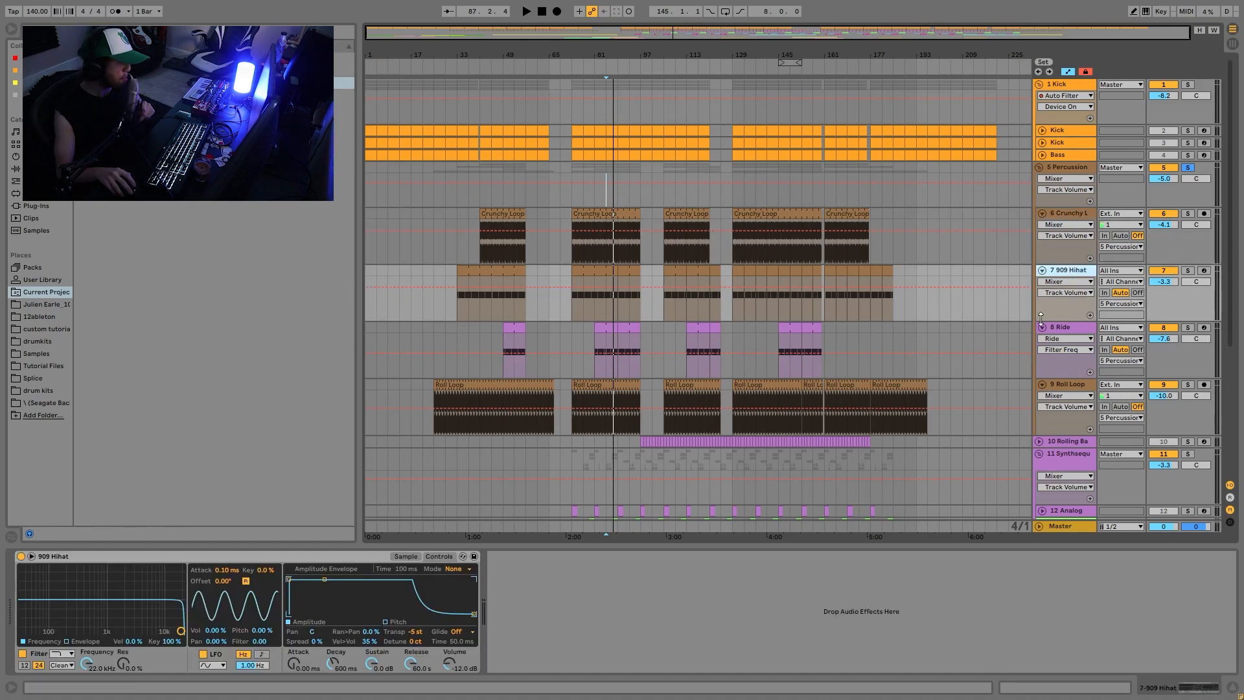
{"action": "key", "text": "space"}
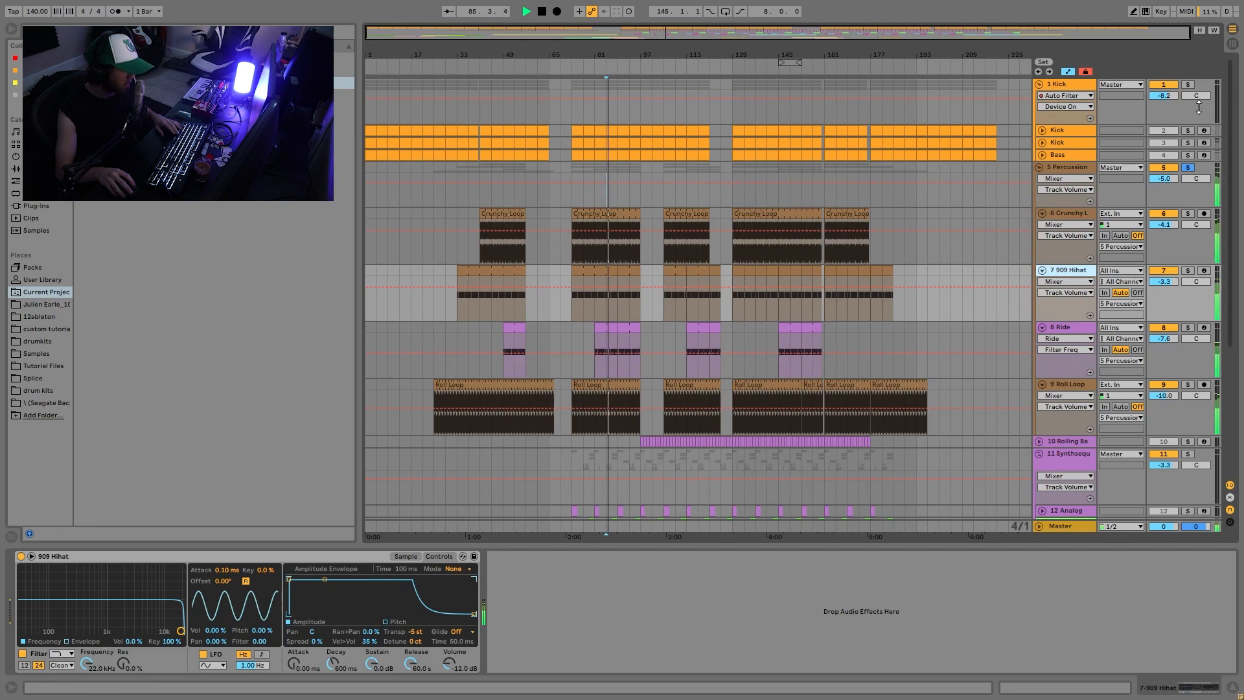
{"action": "left_click", "coordinate": [1188, 85]}
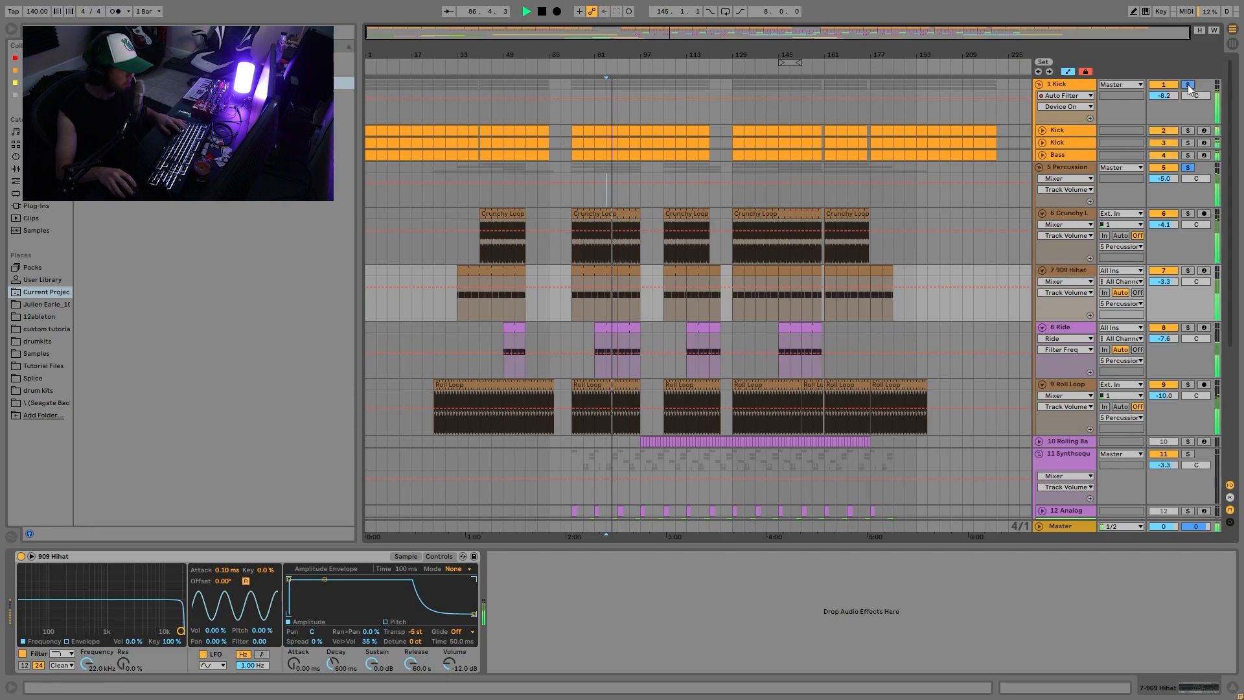
{"action": "left_click", "coordinate": [1186, 154]}
{"action": "key", "text": "space"}
{"action": "key", "text": "space"}
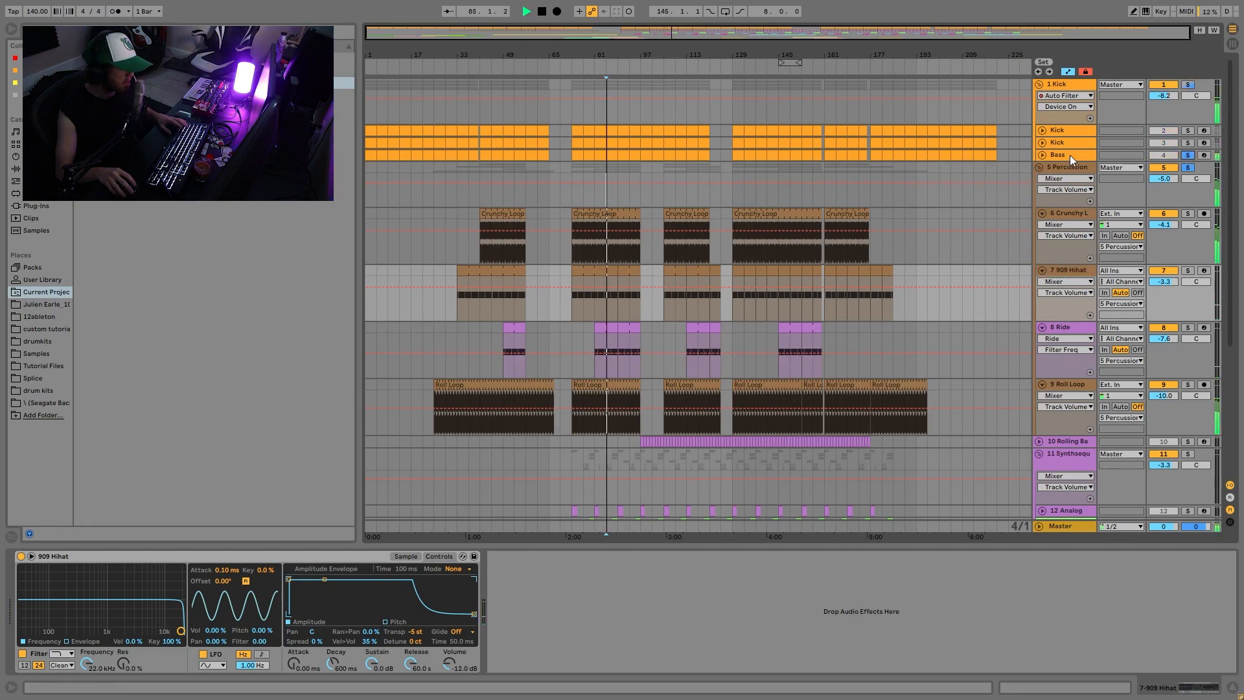
Step: Unsolo the Bass, compare the percussion with and without the Kick group, and leave only the Percussion group soloed
{"action": "left_click", "coordinate": [1190, 155]}
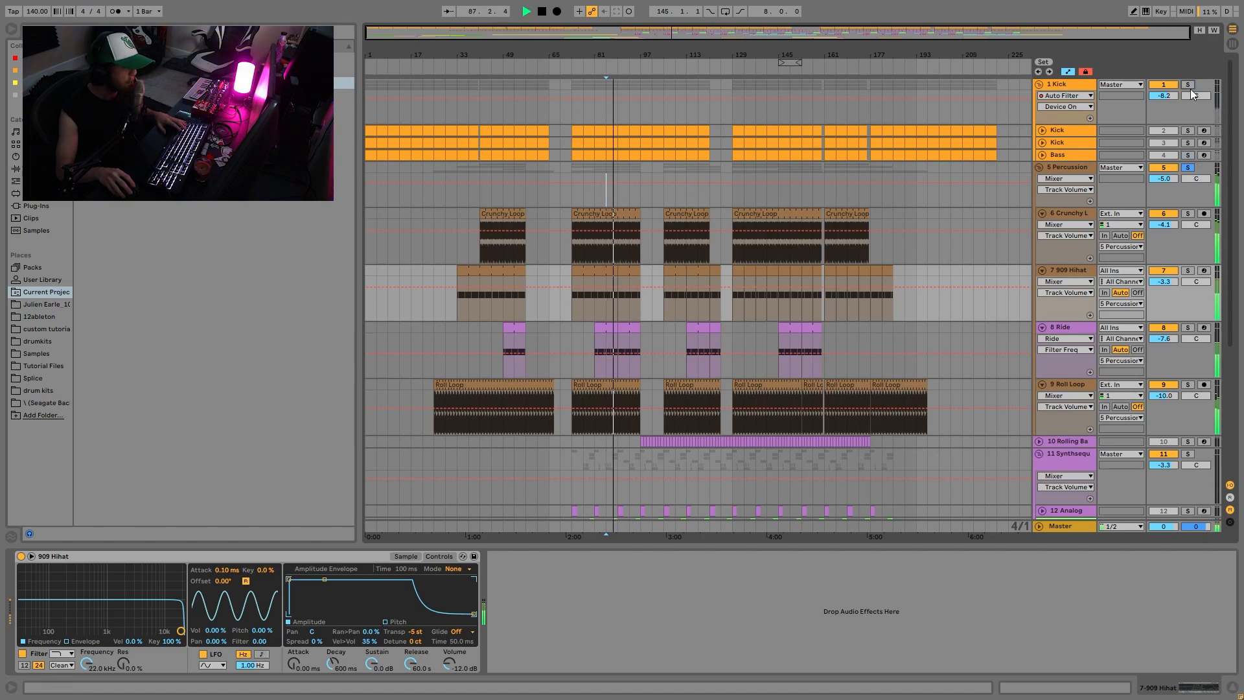
{"action": "key", "text": "space"}
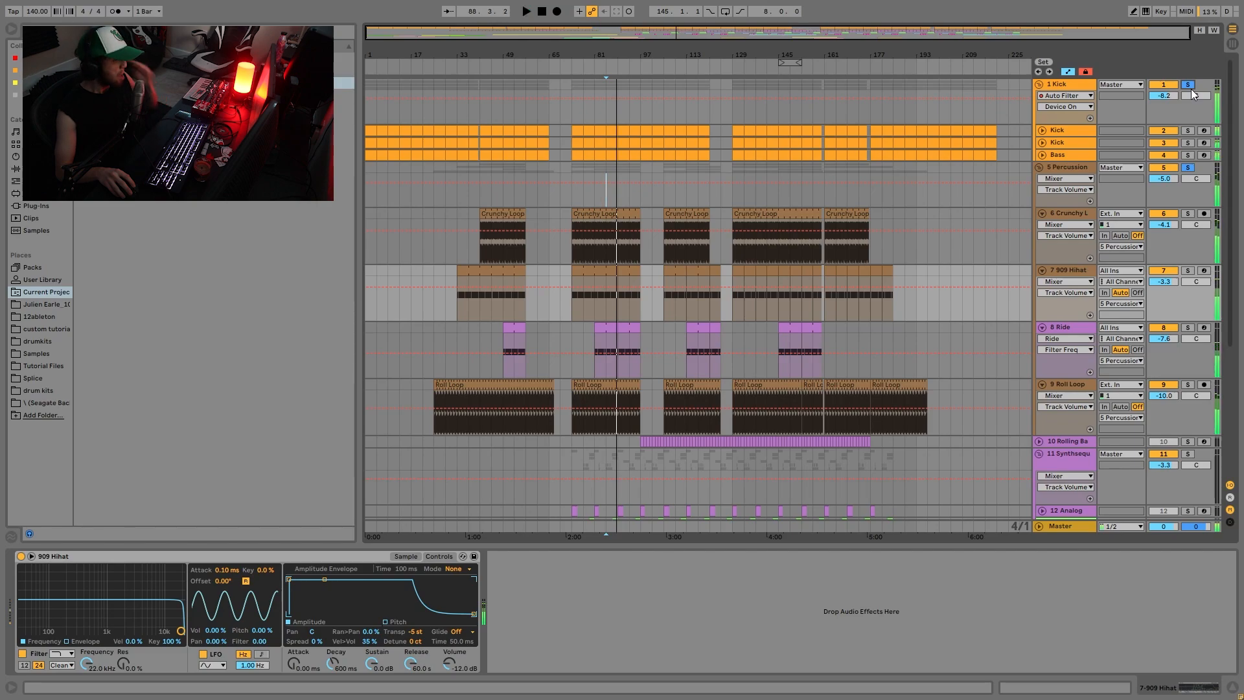
{"action": "left_click", "coordinate": [1188, 85]}
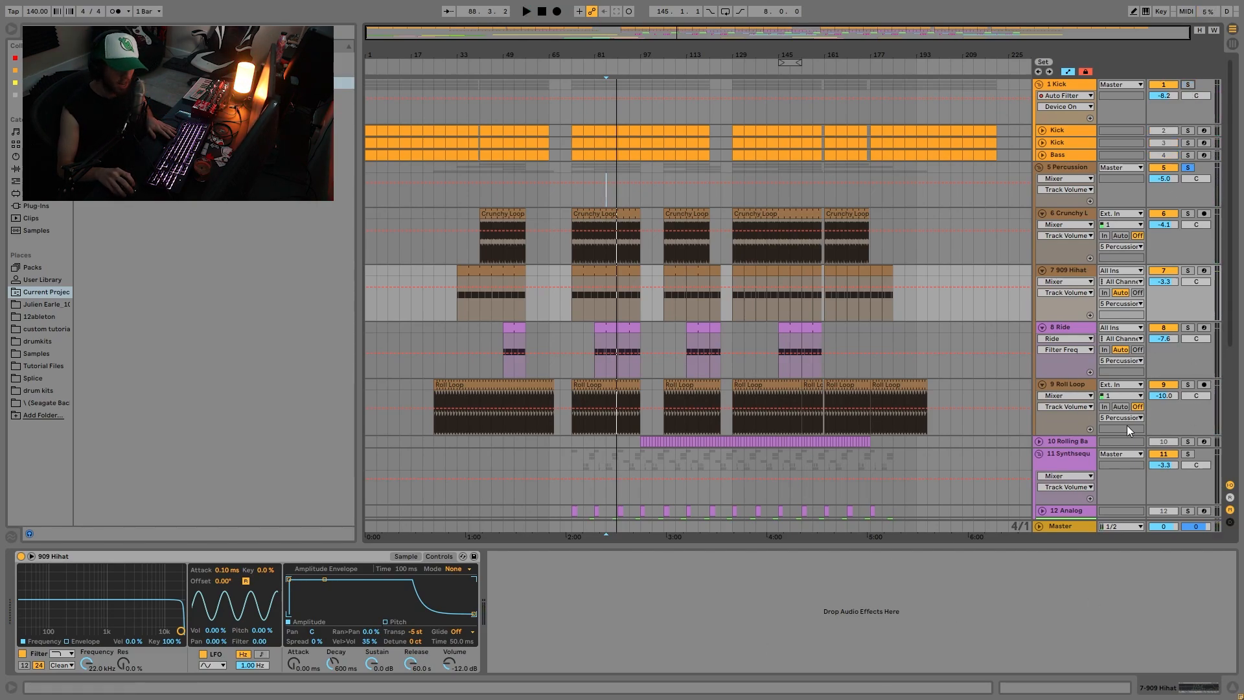
Step: Solo the Crunchy Loop track and play it repeatedly from bar 85
{"action": "left_click", "coordinate": [1188, 213]}
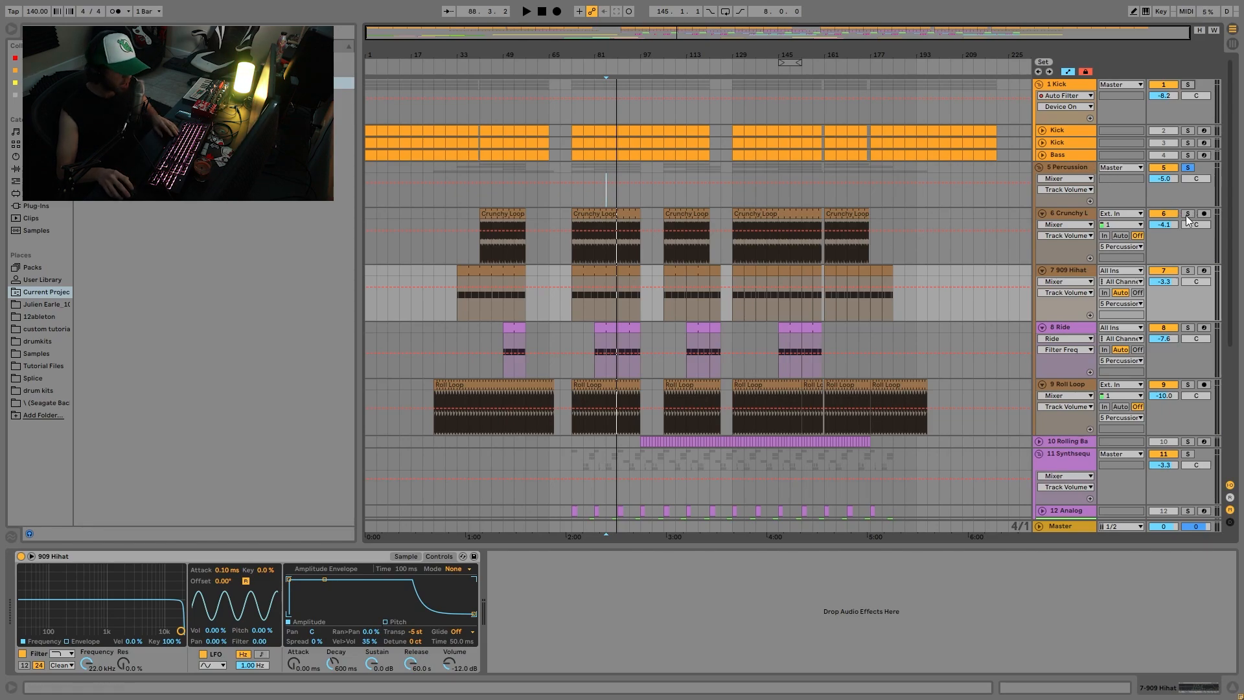
{"action": "left_click", "coordinate": [1068, 216]}
{"action": "key", "text": "space"}
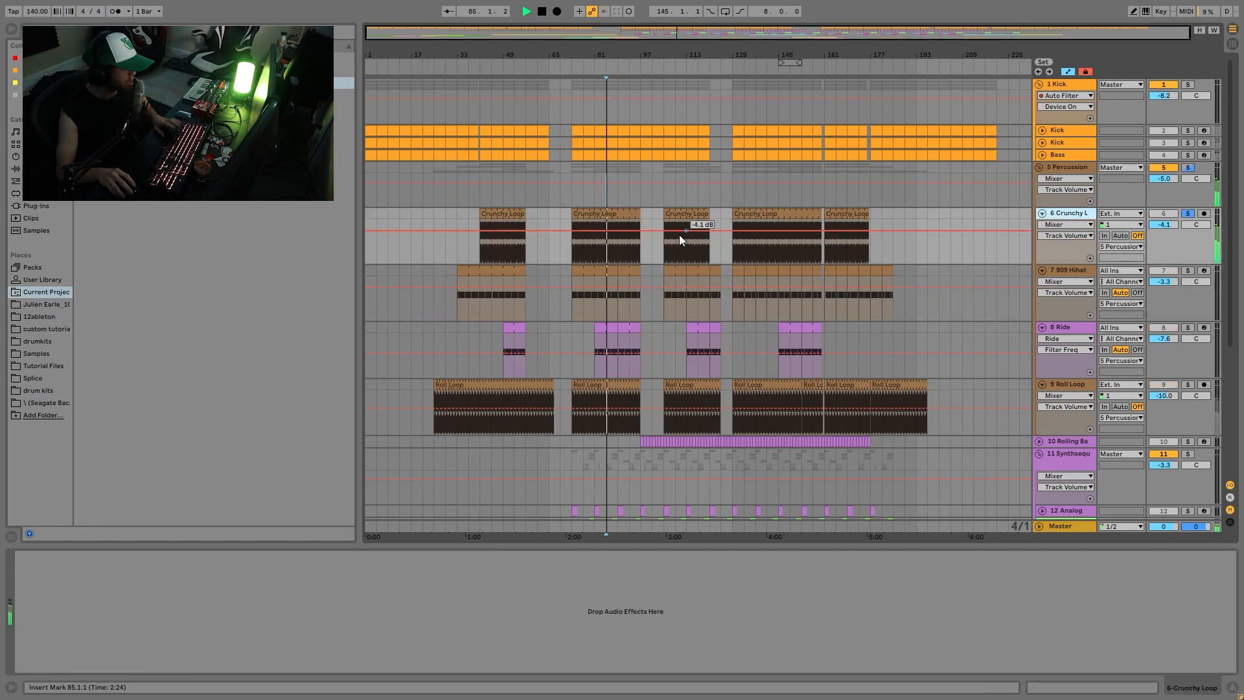
{"action": "key", "text": "space"}
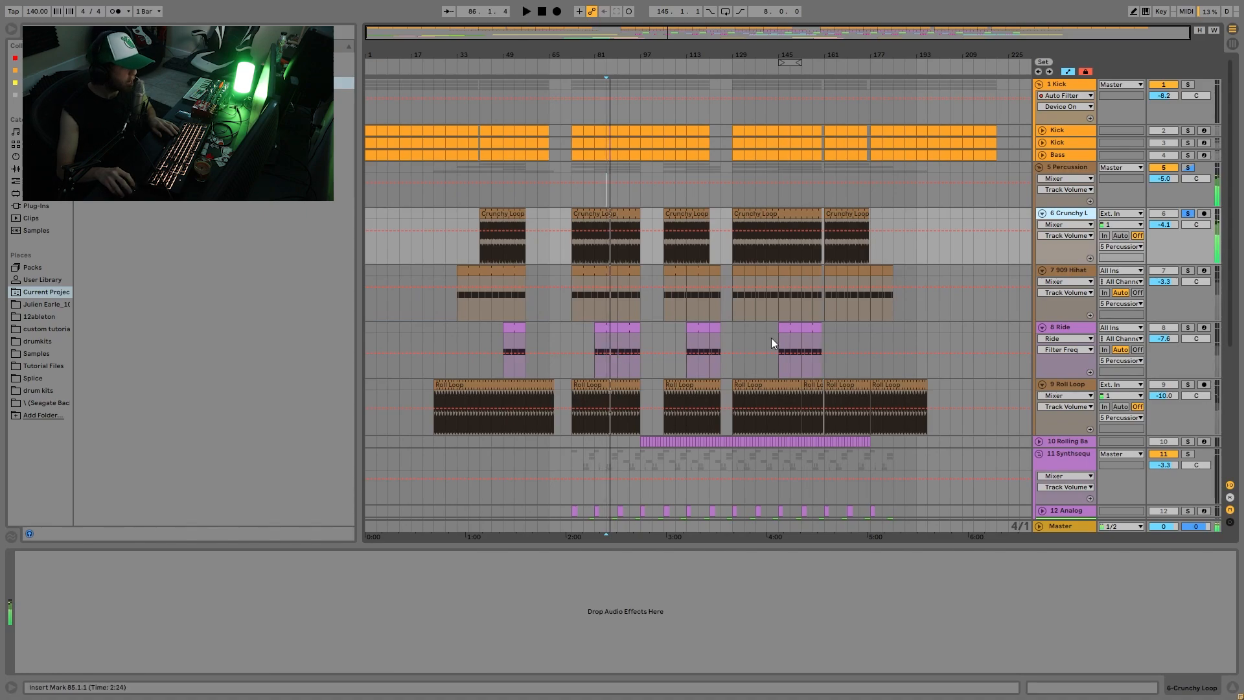
{"action": "left_click", "coordinate": [605, 255]}
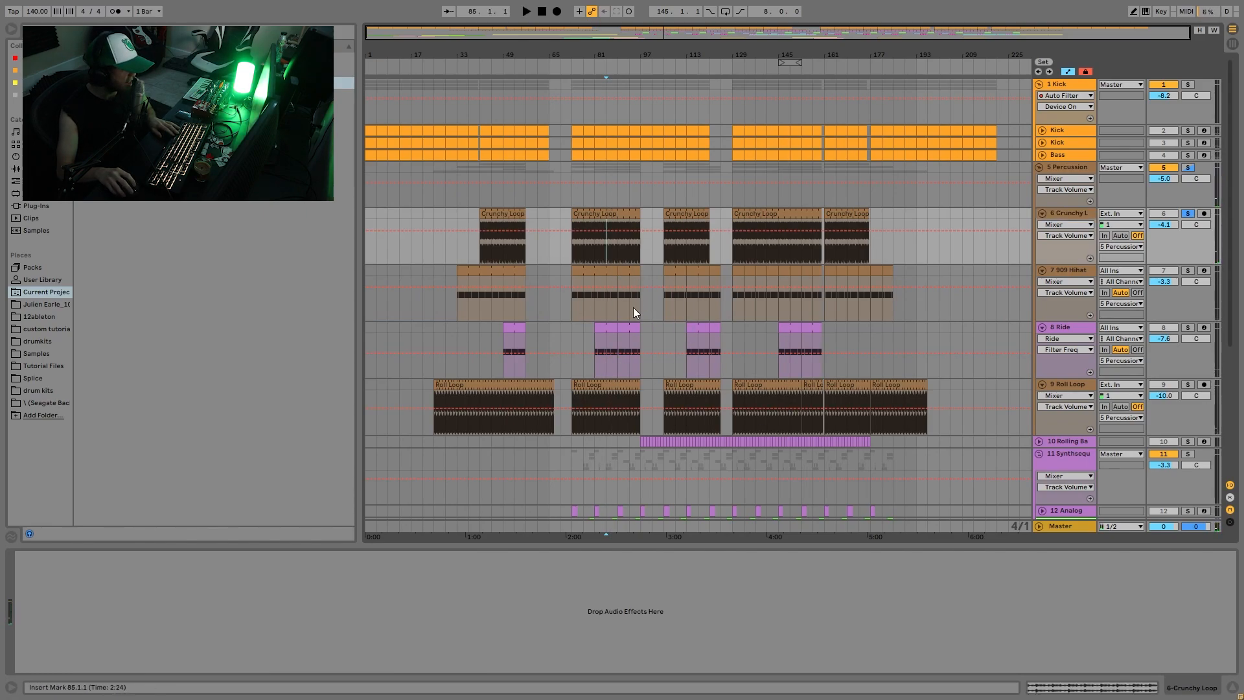
{"action": "key", "text": "space"}
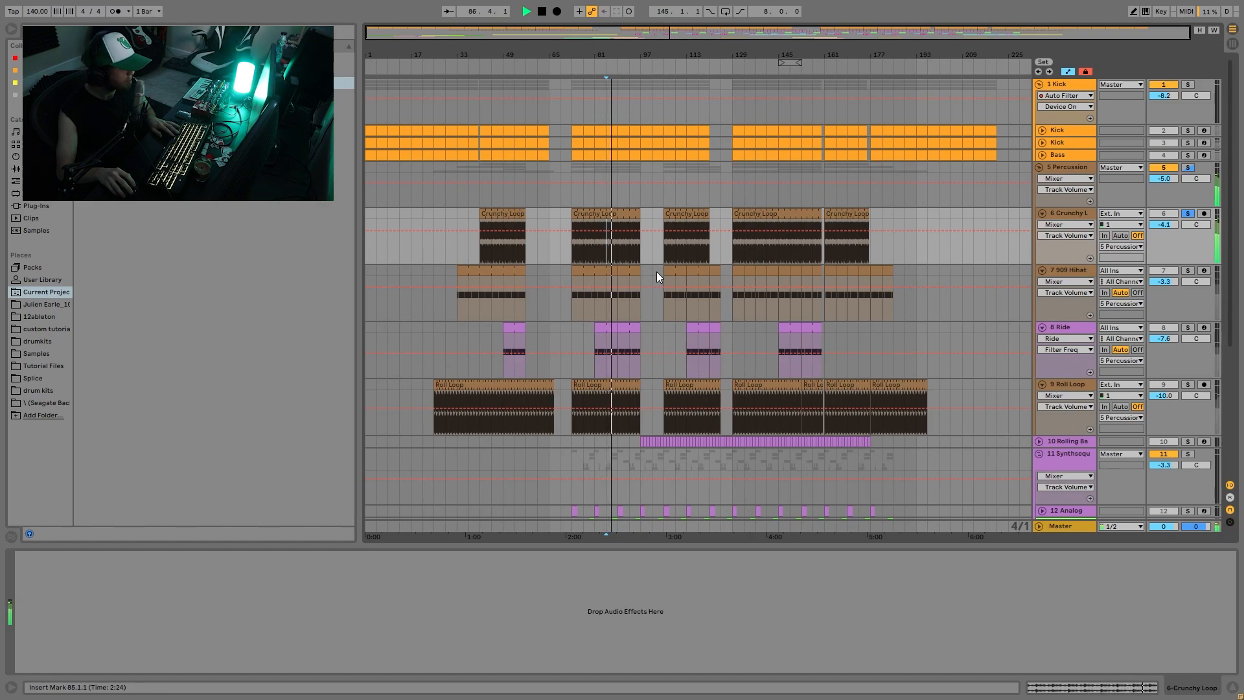
{"action": "key", "text": "space"}
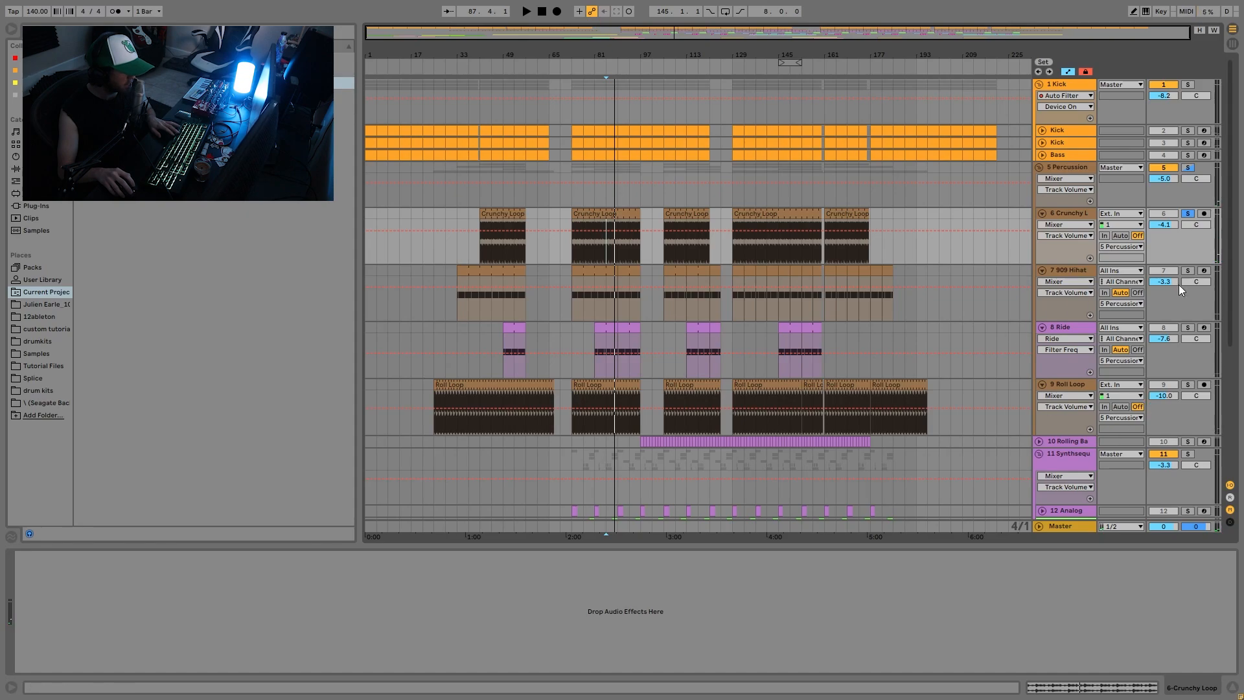
{"action": "key", "text": "space"}
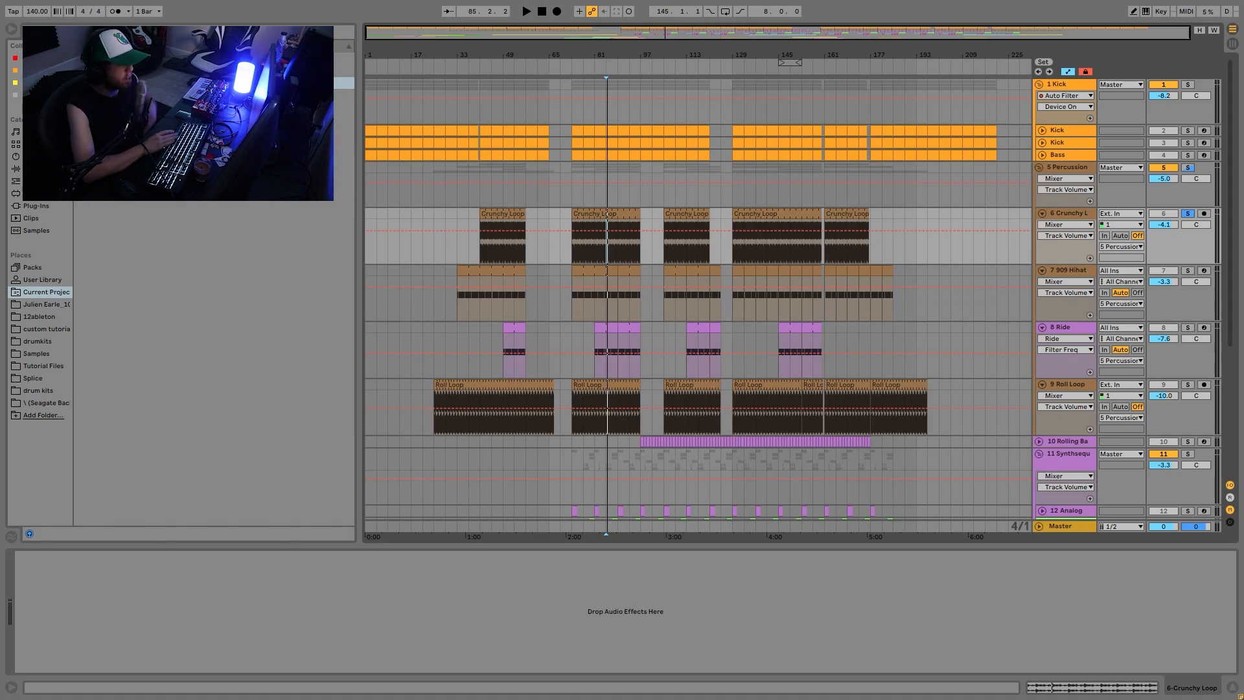
{"action": "key", "text": "space"}
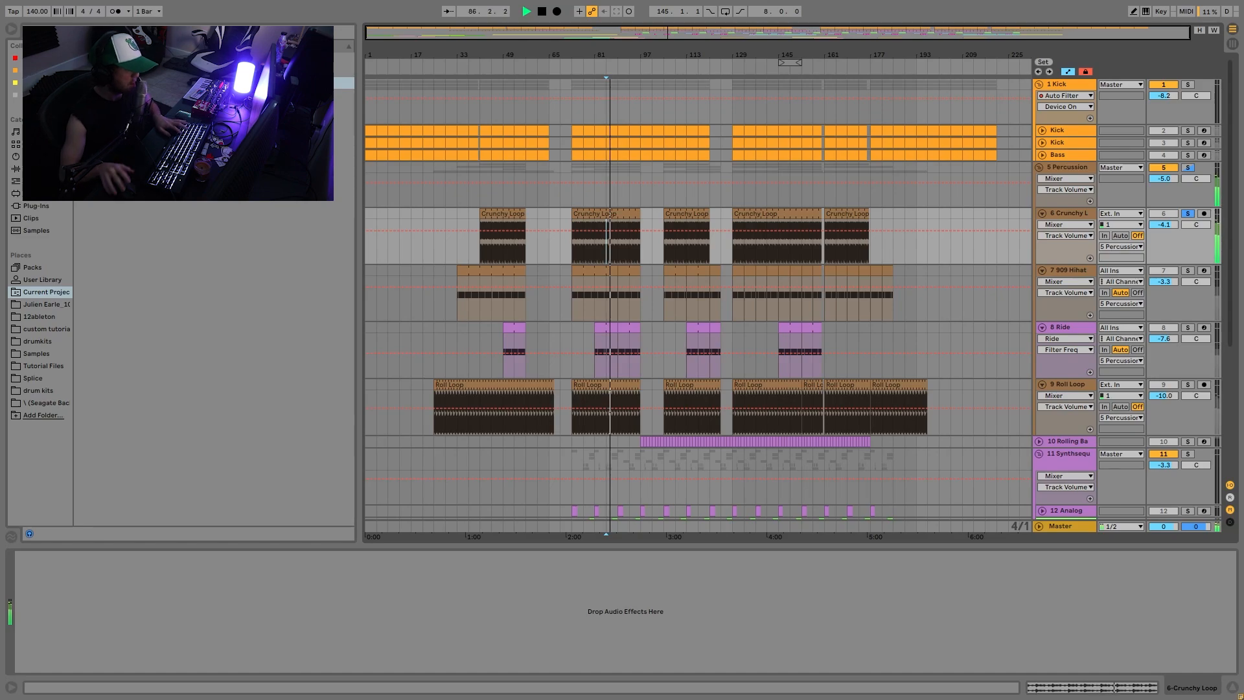
Step: Solo the 909 Hihat track during playback and show its instrument settings
{"action": "left_click", "coordinate": [1187, 271]}
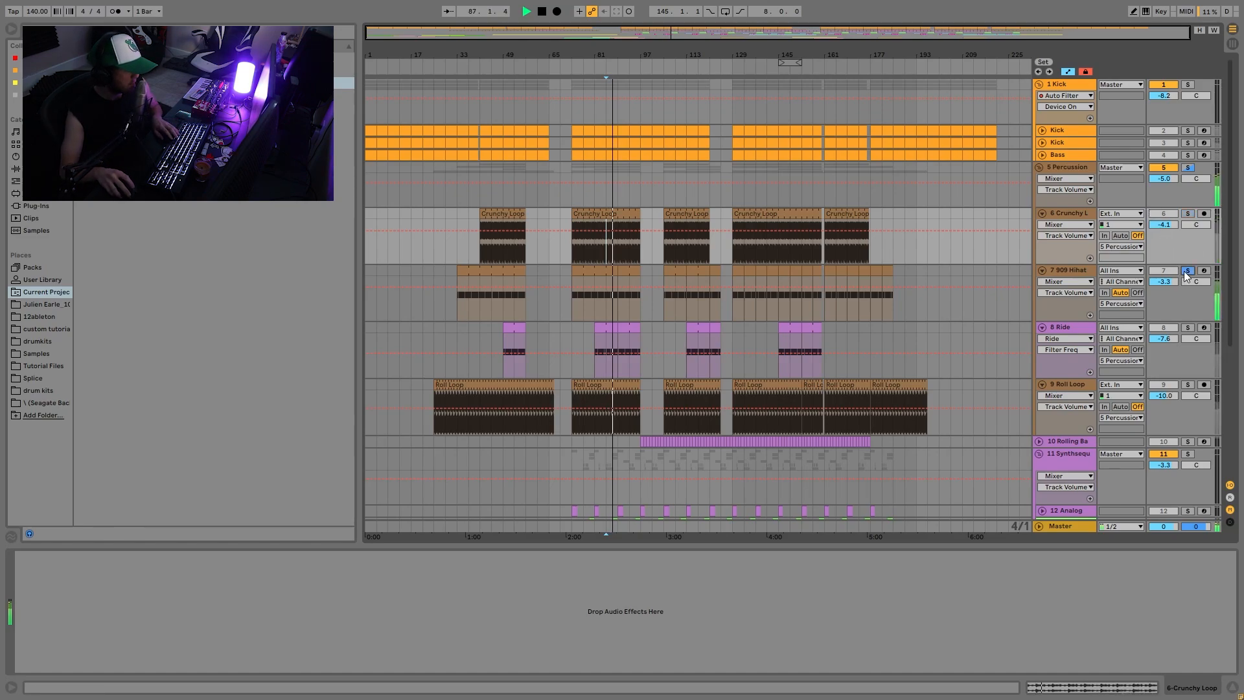
{"action": "left_click", "coordinate": [1080, 275]}
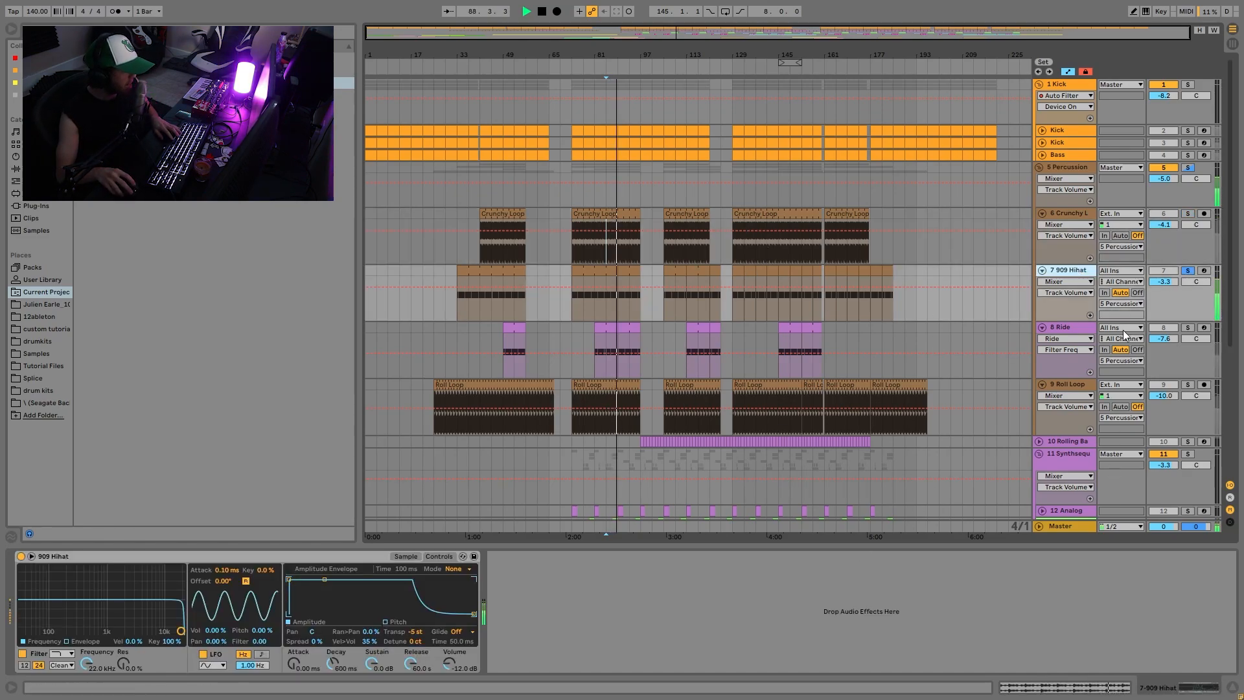
{"action": "key", "text": "space"}
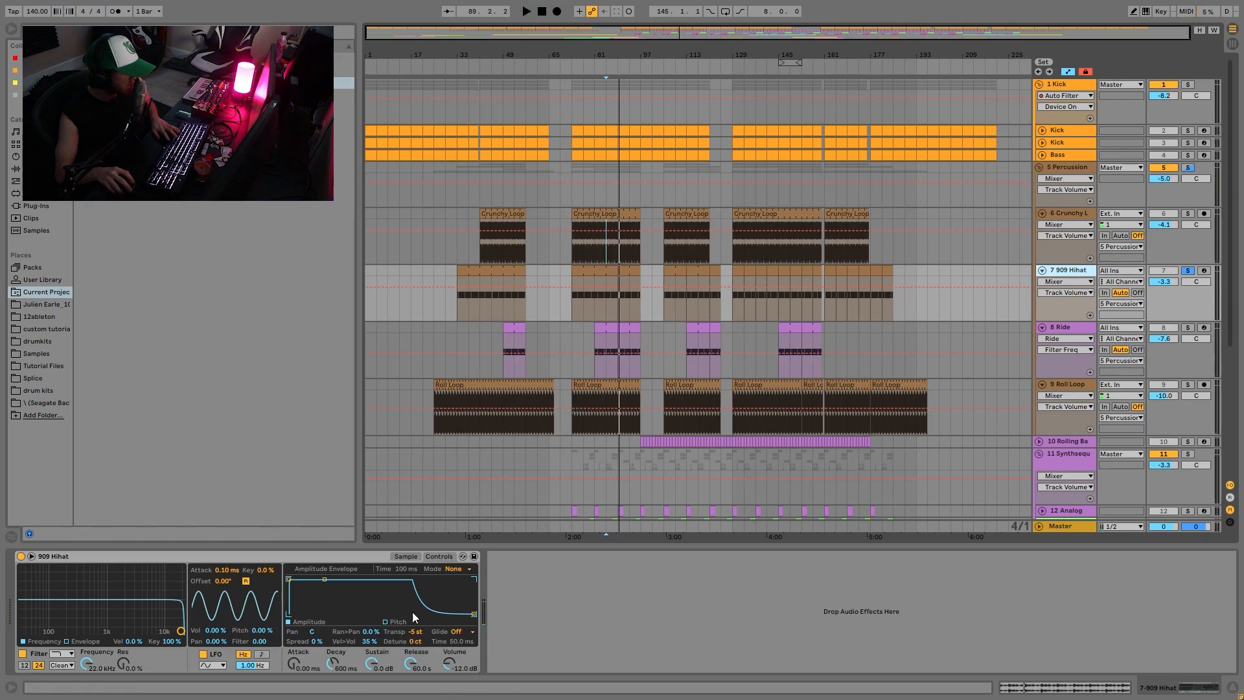
Step: Restart playback from bar 85 with the Ride track soloed and show its sampler
{"action": "key", "text": "space"}
{"action": "left_click", "coordinate": [1188, 328]}
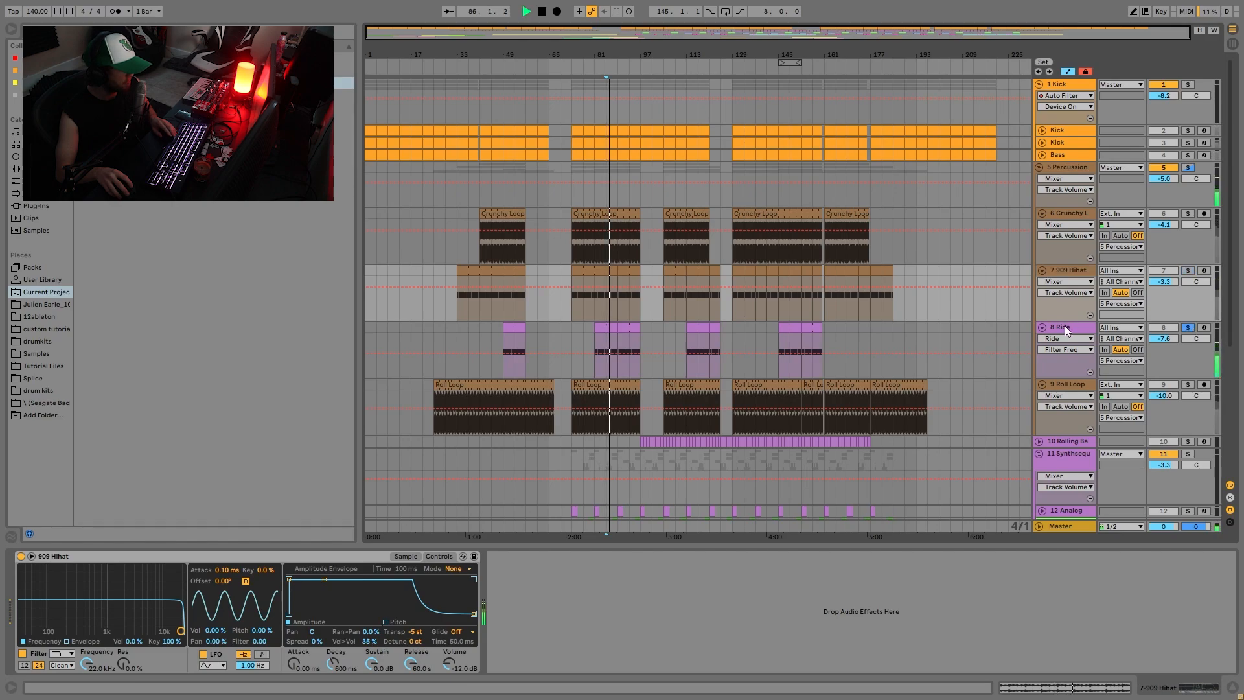
{"action": "left_click", "coordinate": [1064, 325]}
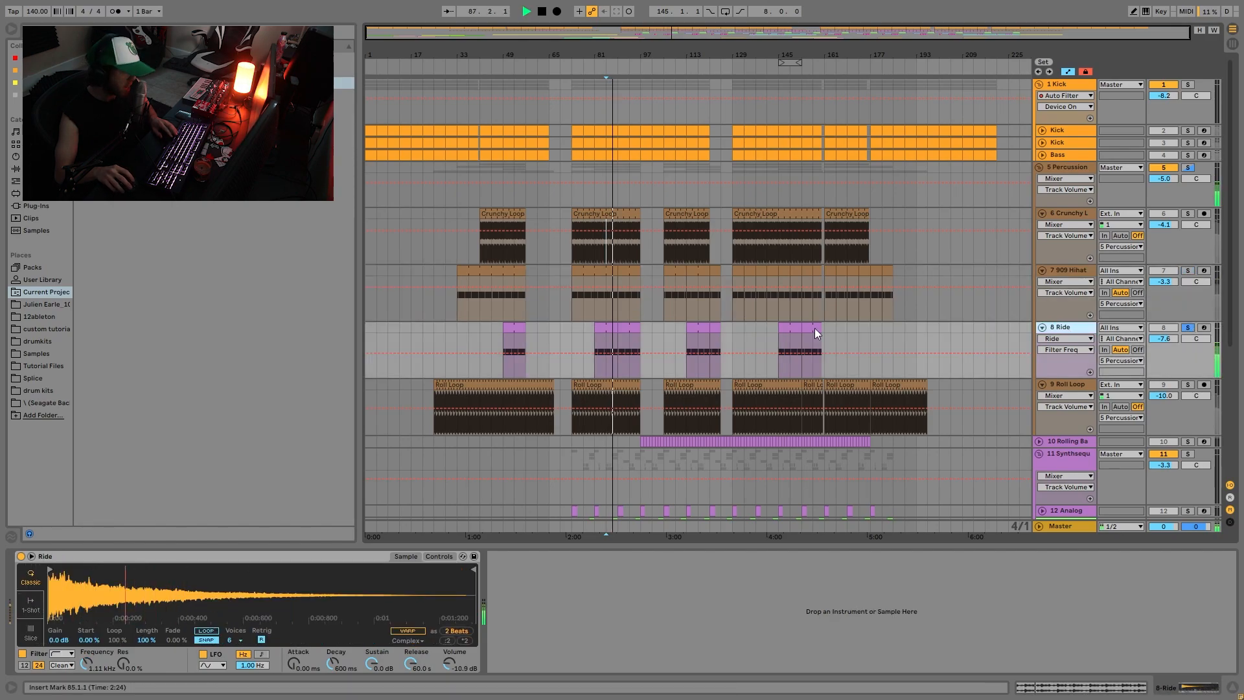
Step: Solo the Roll Loop track, show its Auto Filter, and replay the loop from bar 85
{"action": "left_click", "coordinate": [1189, 385]}
{"action": "left_click", "coordinate": [1089, 387]}
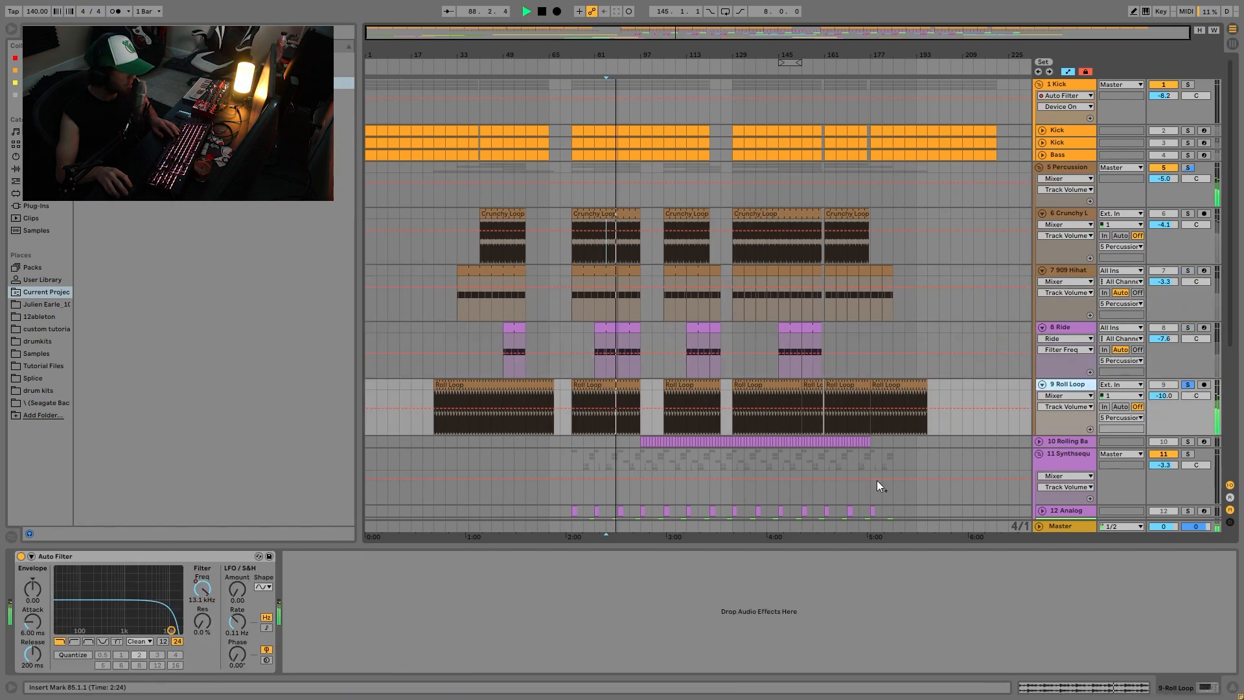
{"action": "key", "text": "space"}
{"action": "key", "text": "space"}
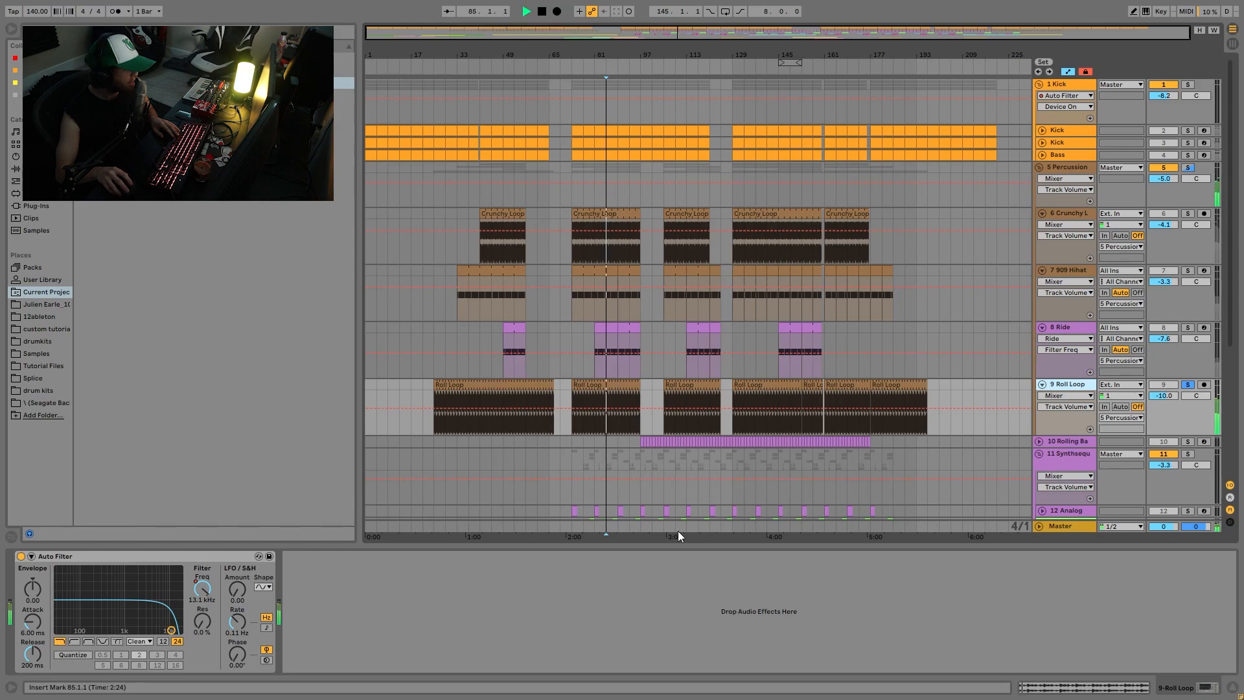
Step: Show the Roll Loop's Auto Filter frequency automation, solo Crunchy Loop alongside it, and clear all solos
{"action": "left_click", "coordinate": [202, 589]}
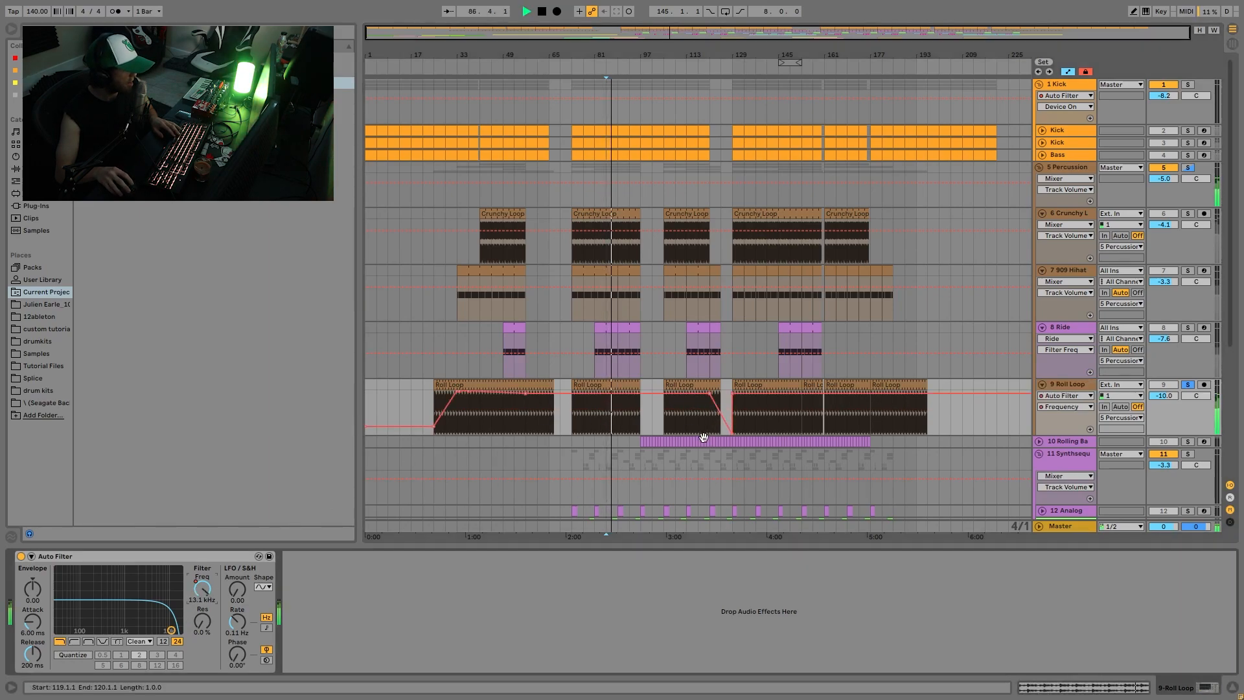
{"action": "left_click", "coordinate": [1188, 214]}
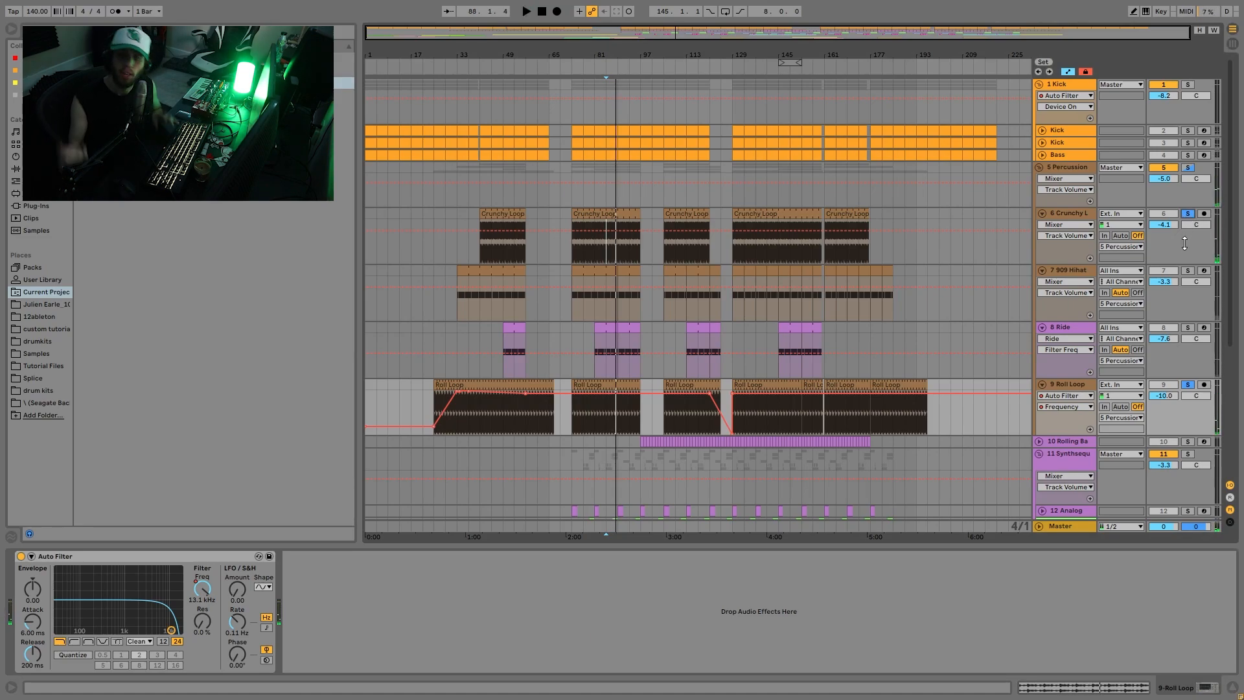
{"action": "left_click", "coordinate": [1188, 214]}
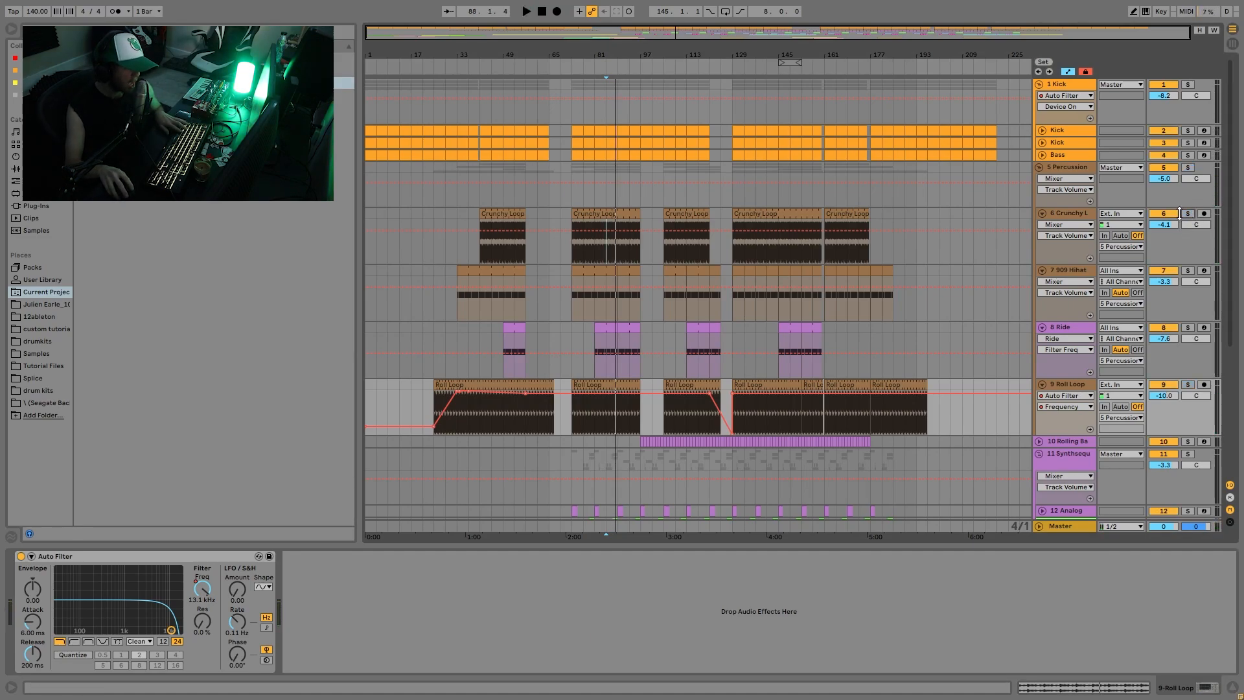
Step: Play the full mix with the Crunchy Loop and Roll Loop tracks muted, and switch them back on for comparison
{"action": "left_click", "coordinate": [1164, 214]}
{"action": "left_click", "coordinate": [1167, 387]}
{"action": "key", "text": "space"}
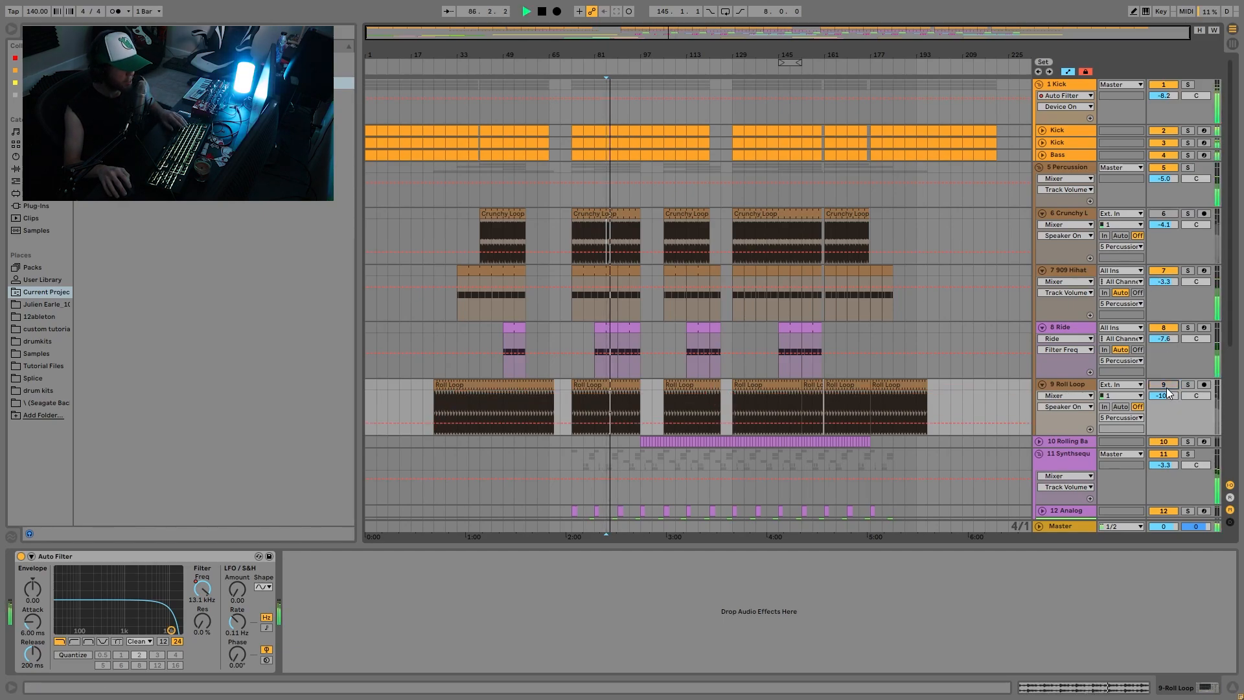
{"action": "left_click", "coordinate": [1167, 387]}
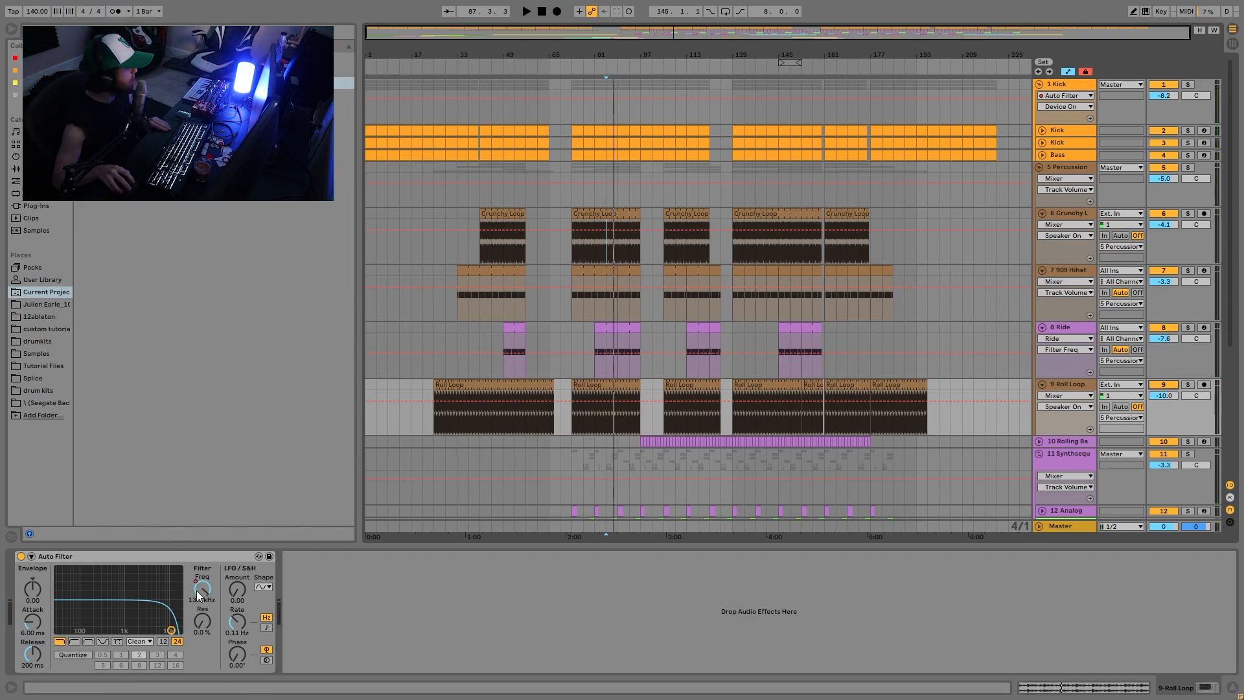
Step: Bring back the Roll Loop's filter frequency automation and place the insert marker at bar 61 on the Percussion group
{"action": "left_click_drag", "start_coordinate": [201, 590], "coordinate": [202, 583]}
{"action": "left_click", "coordinate": [606, 11]}
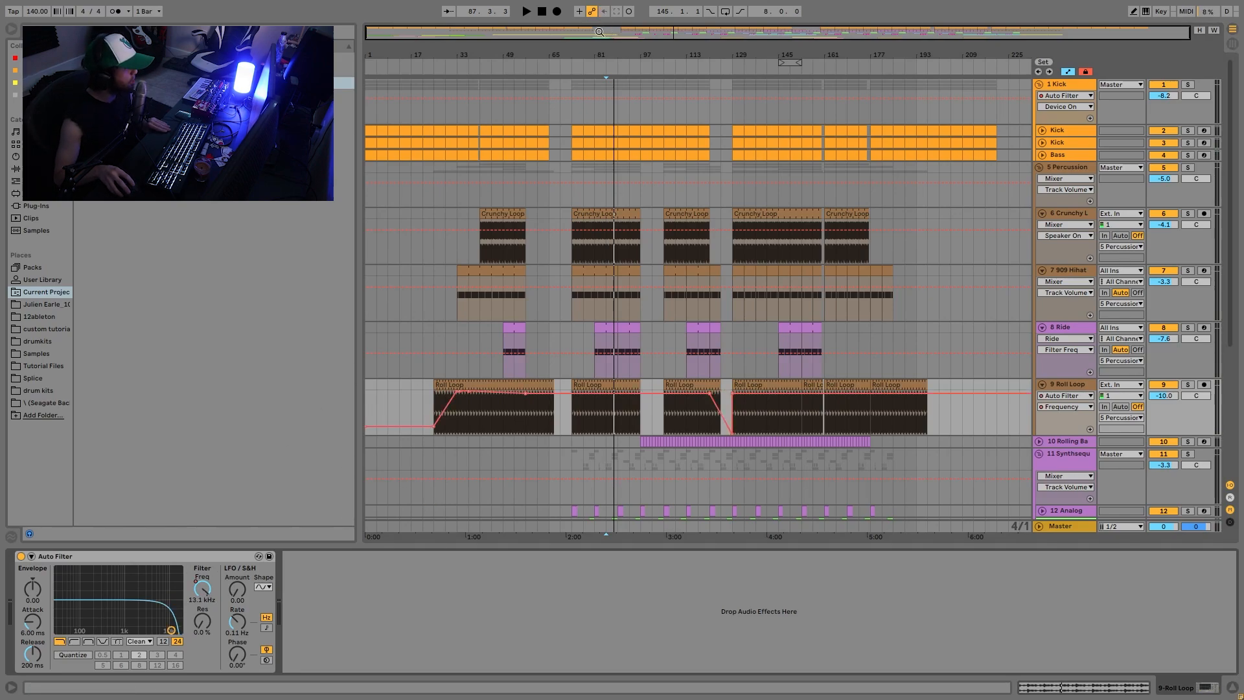
{"action": "left_click", "coordinate": [538, 192]}
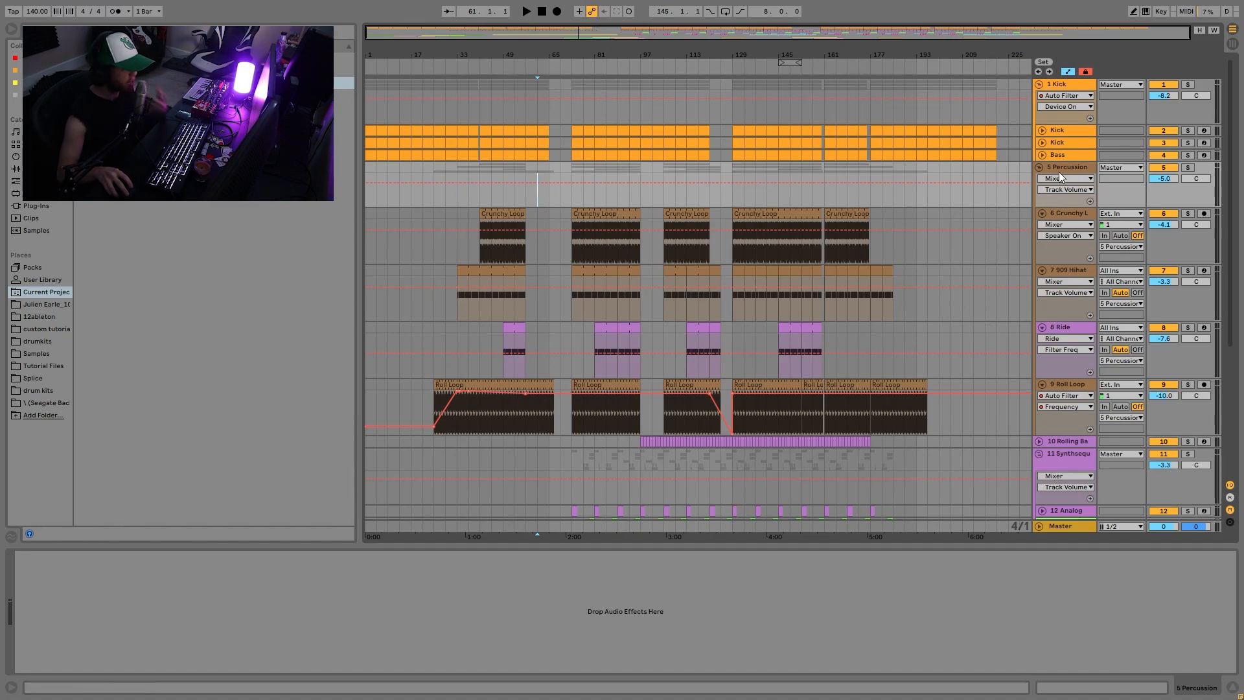
Step: Solo and unfold the Rolling Bass track and play it from bar 133
{"action": "scroll", "coordinate": [1058, 283], "scroll_direction": "down", "scroll_amount": 5}
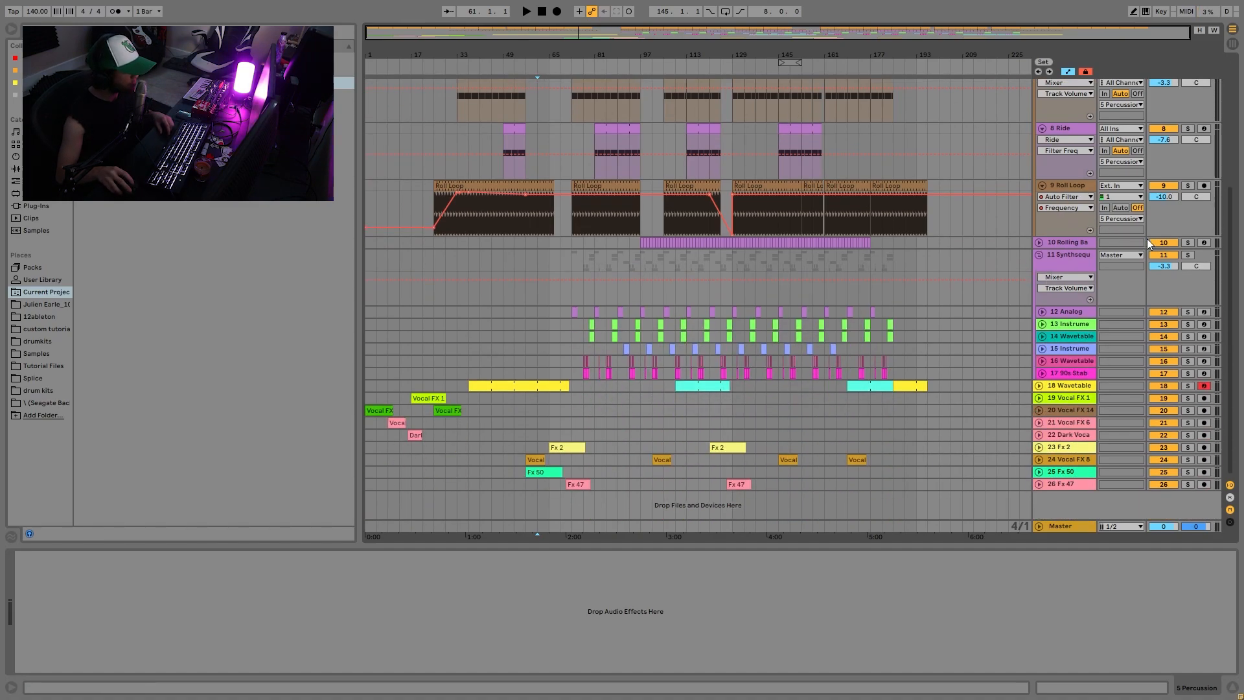
{"action": "left_click", "coordinate": [1188, 243]}
{"action": "left_click", "coordinate": [1039, 243]}
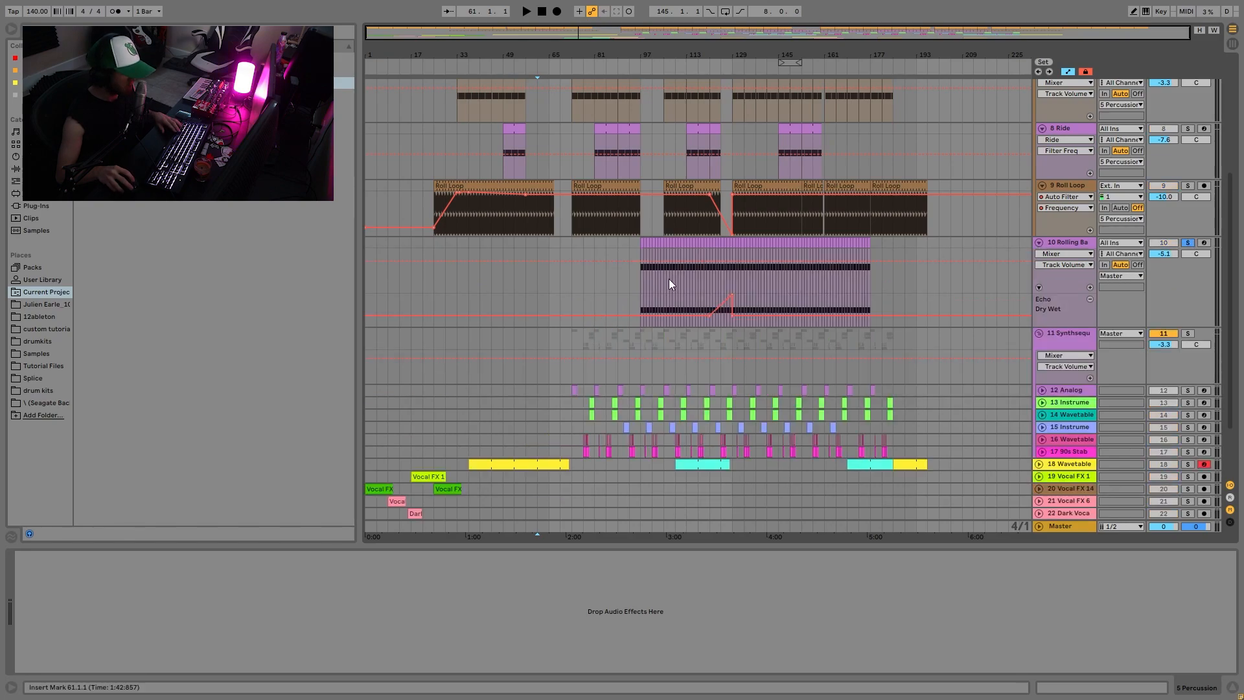
{"action": "left_click", "coordinate": [748, 273]}
{"action": "key", "text": "space"}
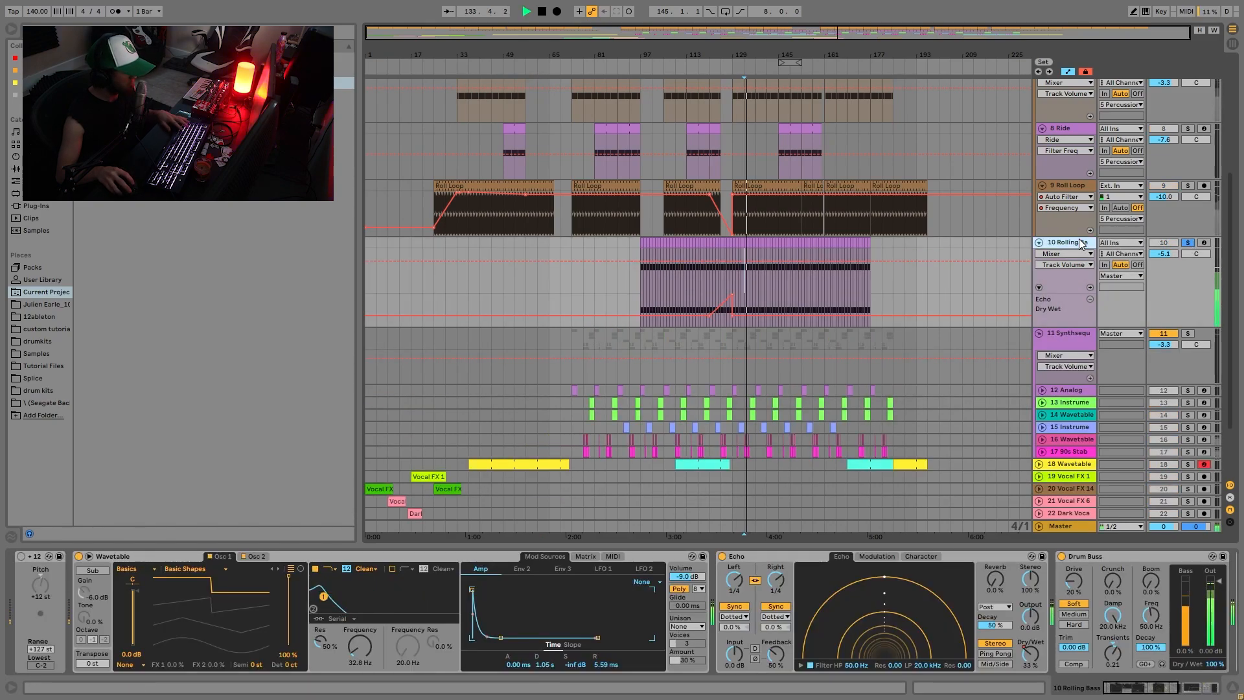
Step: Open the Rolling Bass MIDI clip at bar 133, play its notes, and return to the track's device chain
{"action": "key", "text": "space"}
{"action": "double_click", "coordinate": [745, 243]}
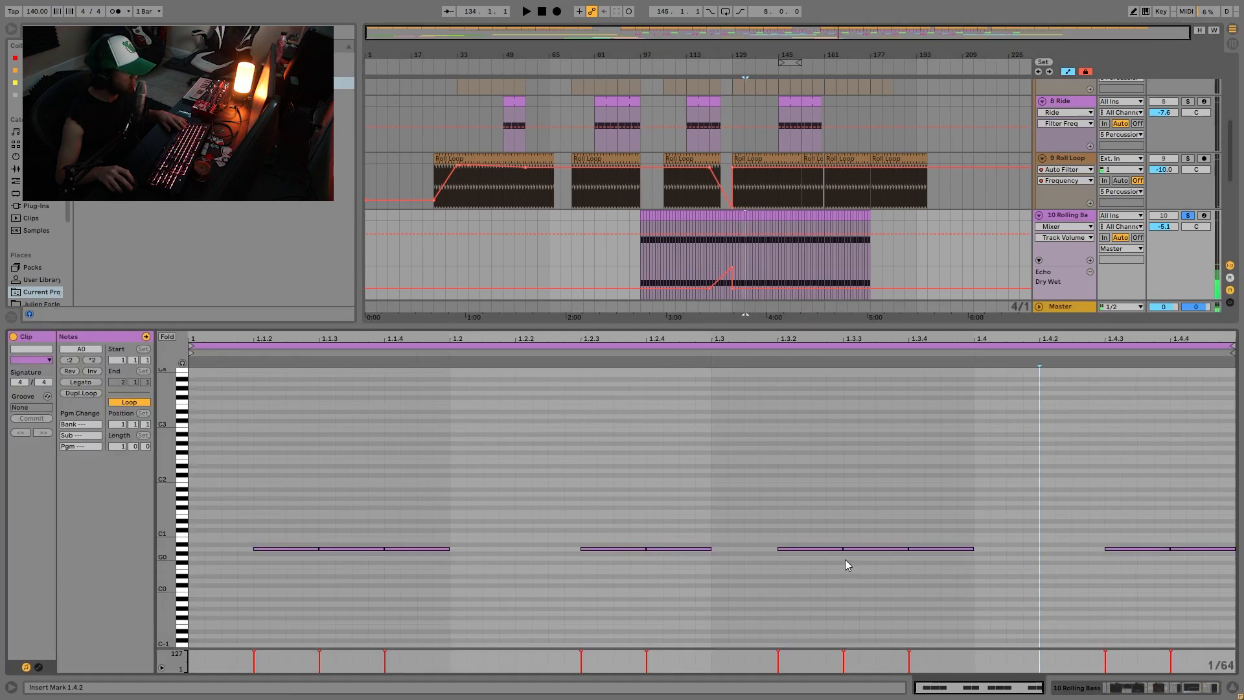
{"action": "key", "text": "space"}
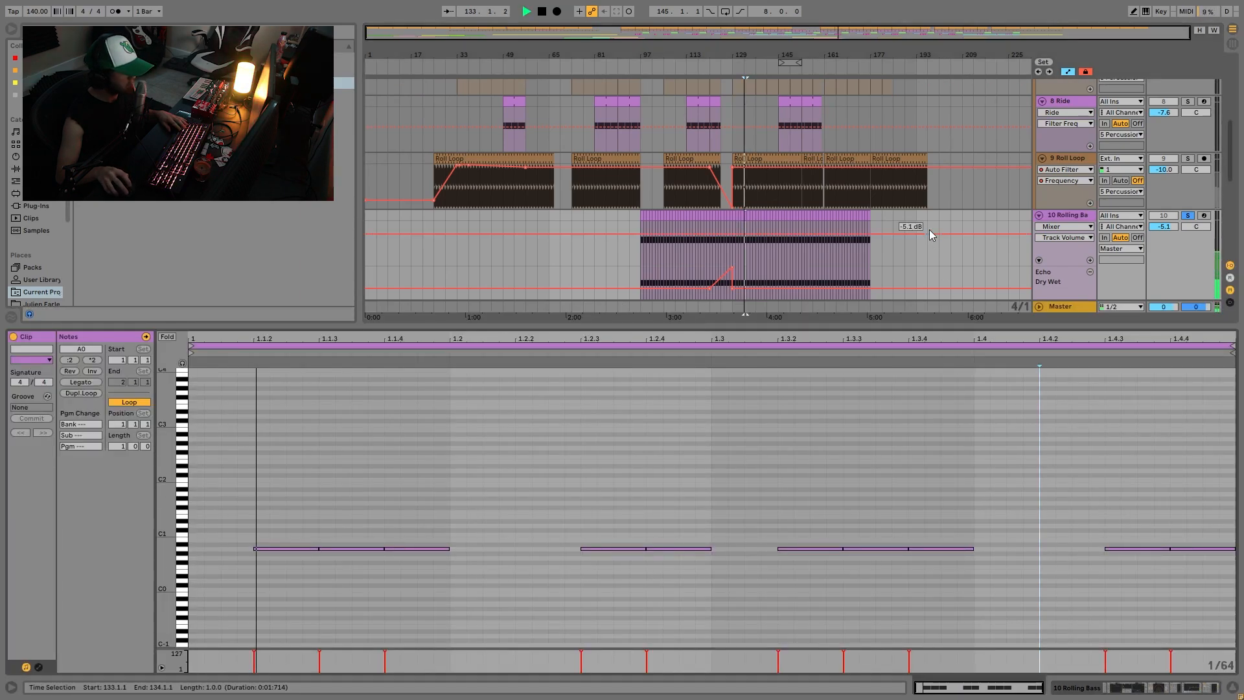
{"action": "left_click", "coordinate": [1079, 217]}
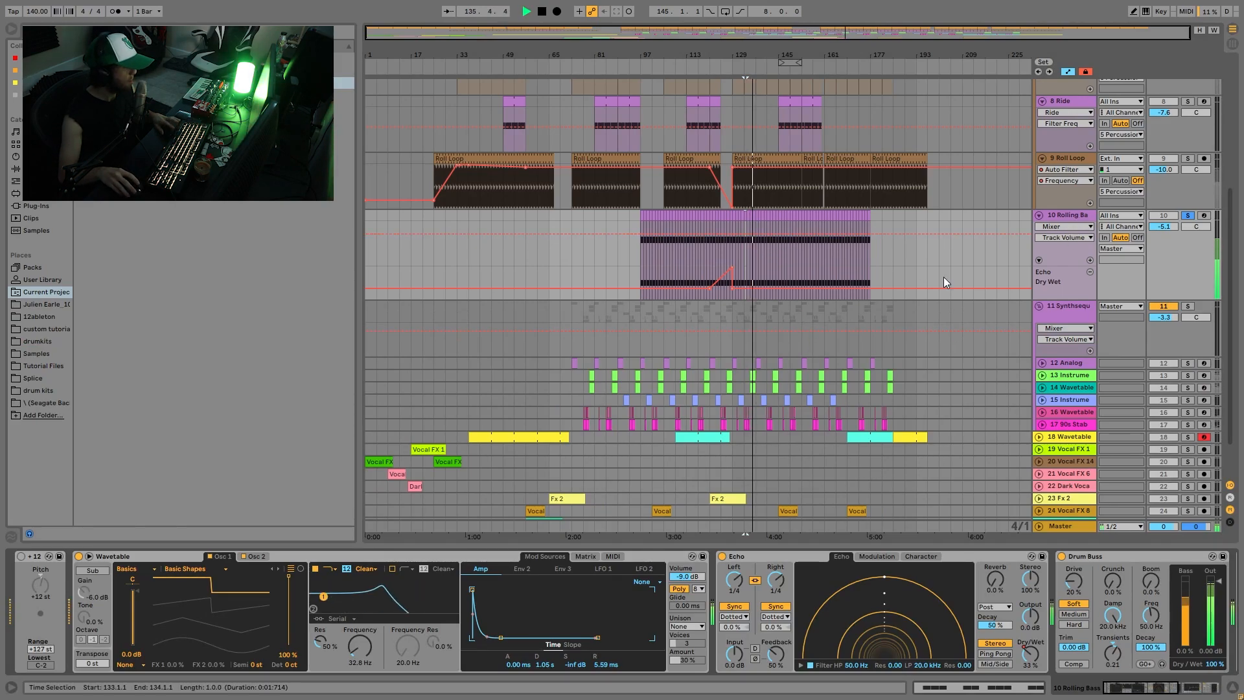
Step: Fold the Rolling Bass track and play it soloed together with the Synthsequence group from bar 97
{"action": "scroll", "coordinate": [1000, 237], "scroll_direction": "up", "scroll_amount": 3}
{"action": "scroll", "coordinate": [1146, 315], "scroll_direction": "up", "scroll_amount": 1}
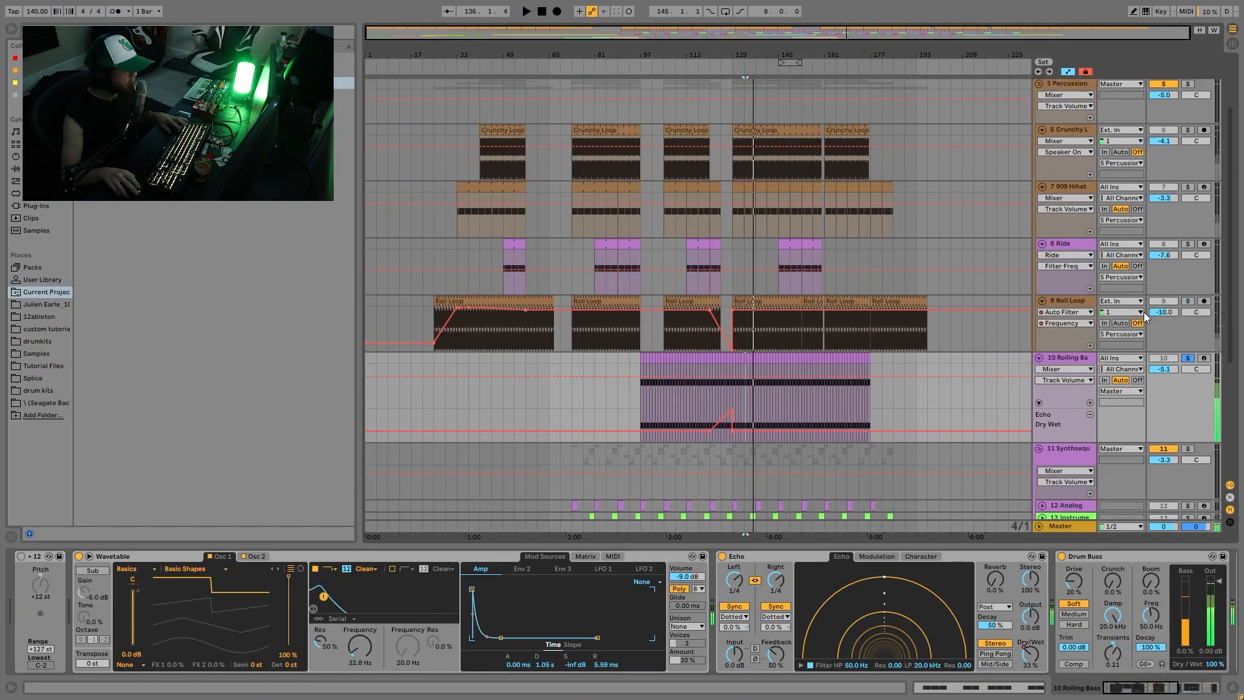
{"action": "left_click", "coordinate": [1039, 359]}
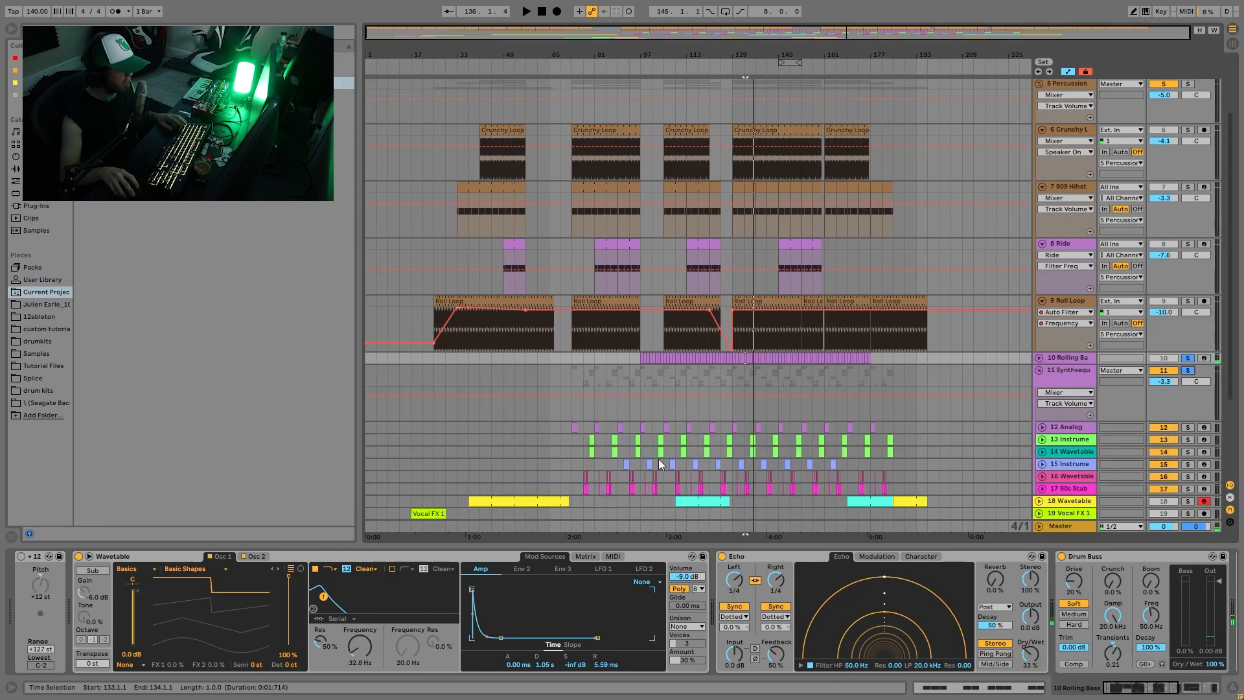
{"action": "left_click", "coordinate": [636, 369]}
{"action": "key", "text": "space"}
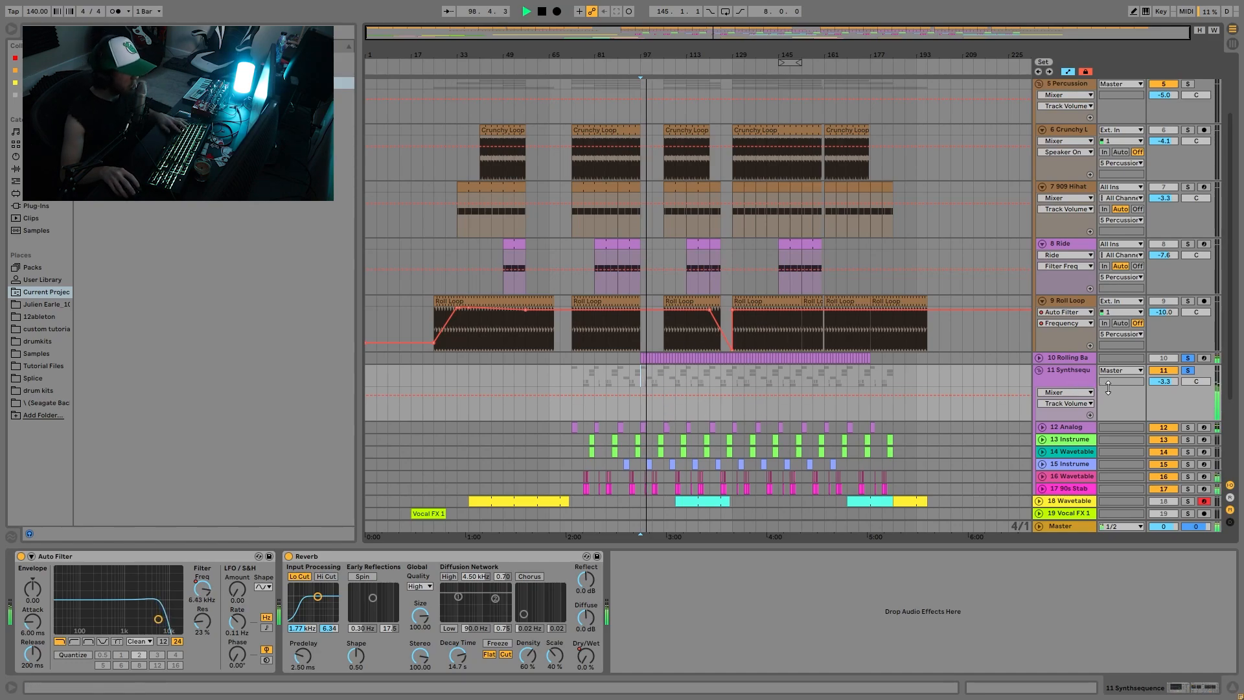
Step: Clear the solos and replay the full mix from bar 97, comparing it with Rolling Bass muted and unmuted
{"action": "left_click", "coordinate": [1184, 368]}
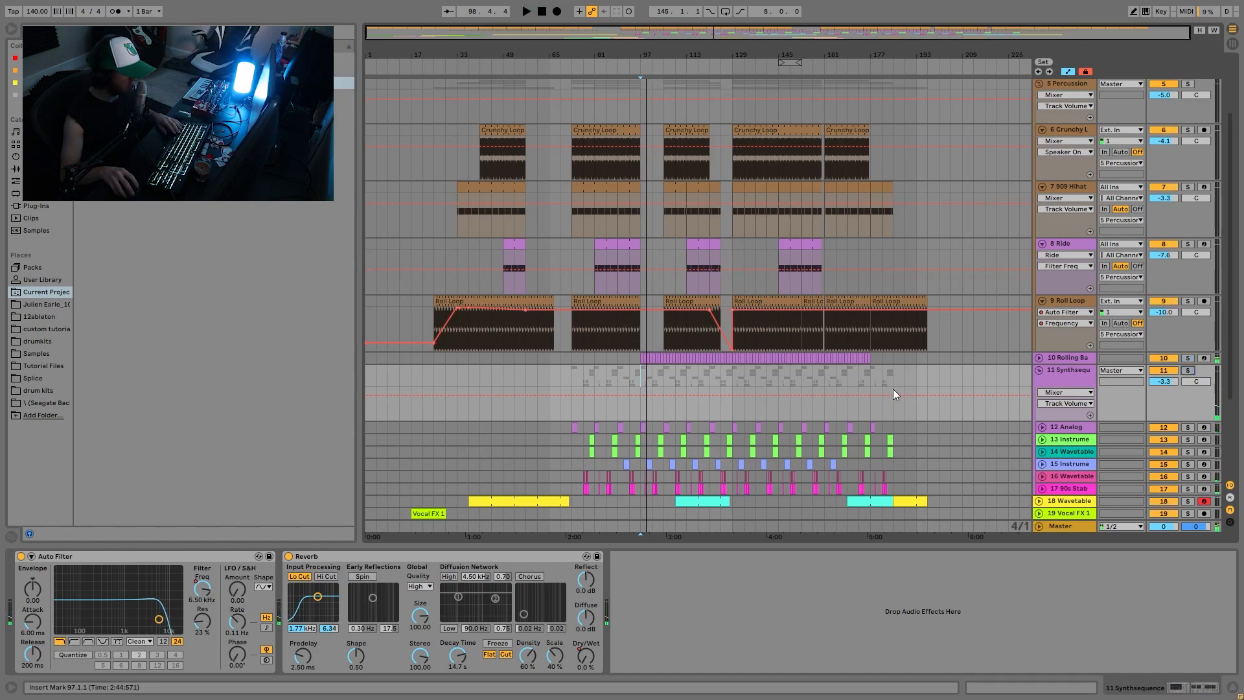
{"action": "key", "text": "space"}
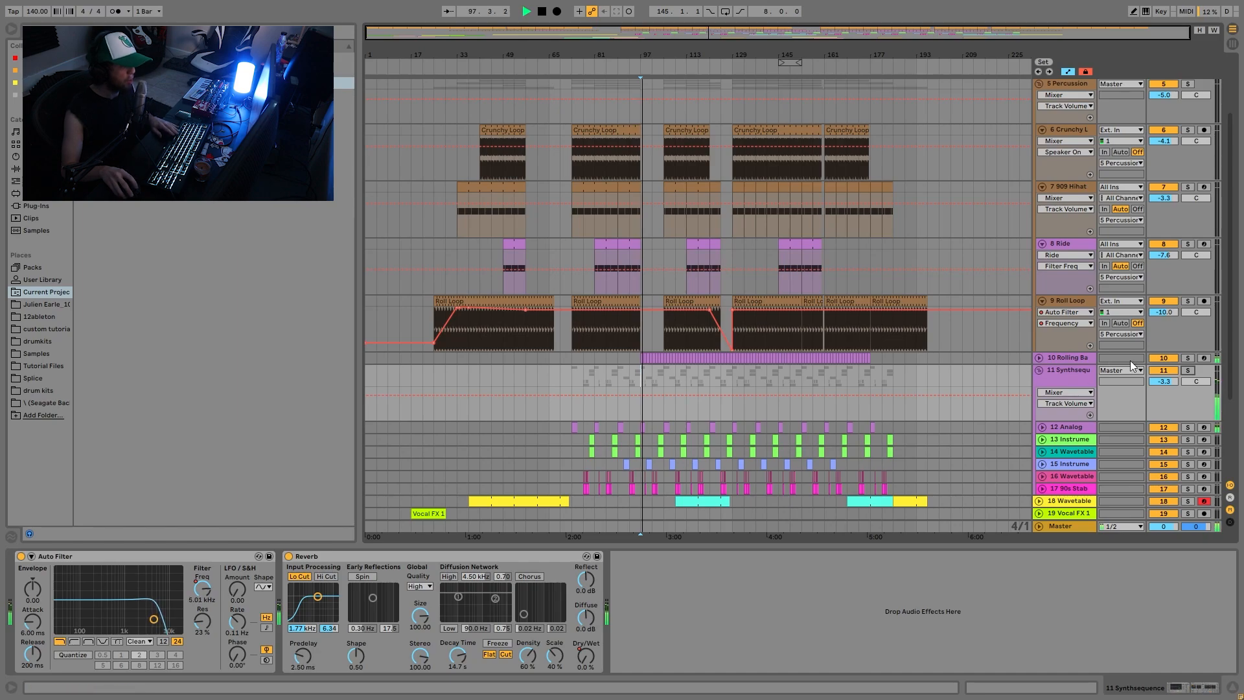
{"action": "left_click", "coordinate": [1162, 360]}
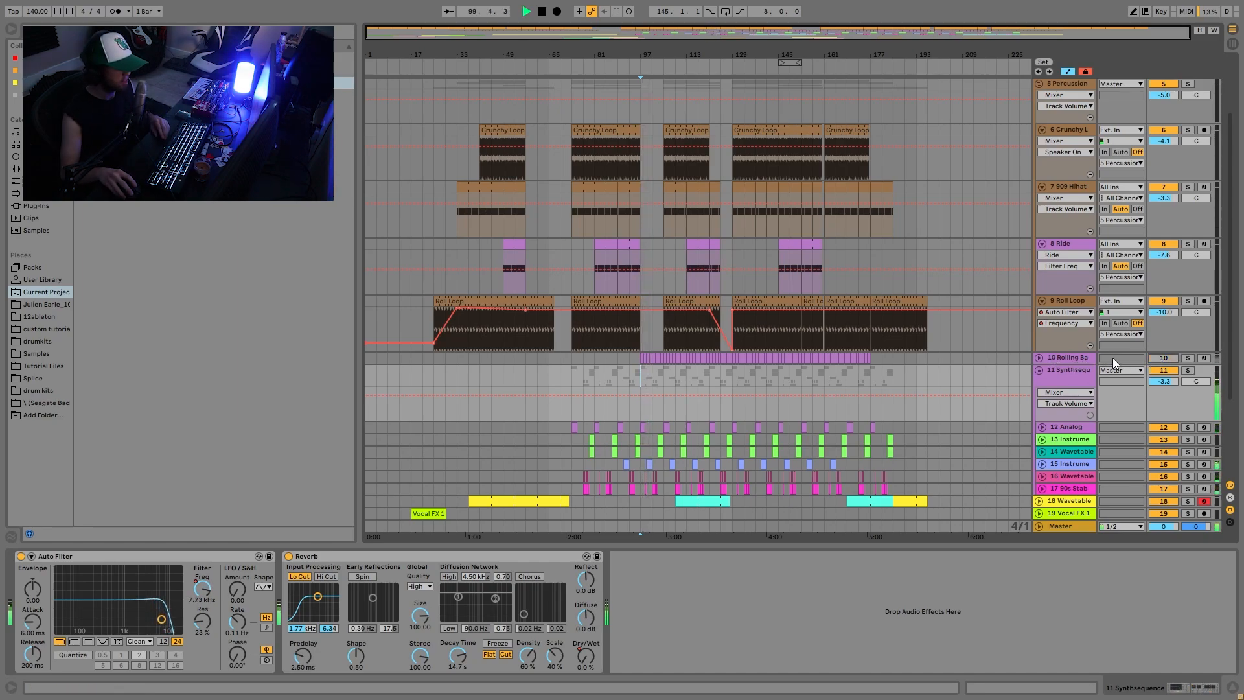
{"action": "key", "text": "space"}
{"action": "key", "text": "space"}
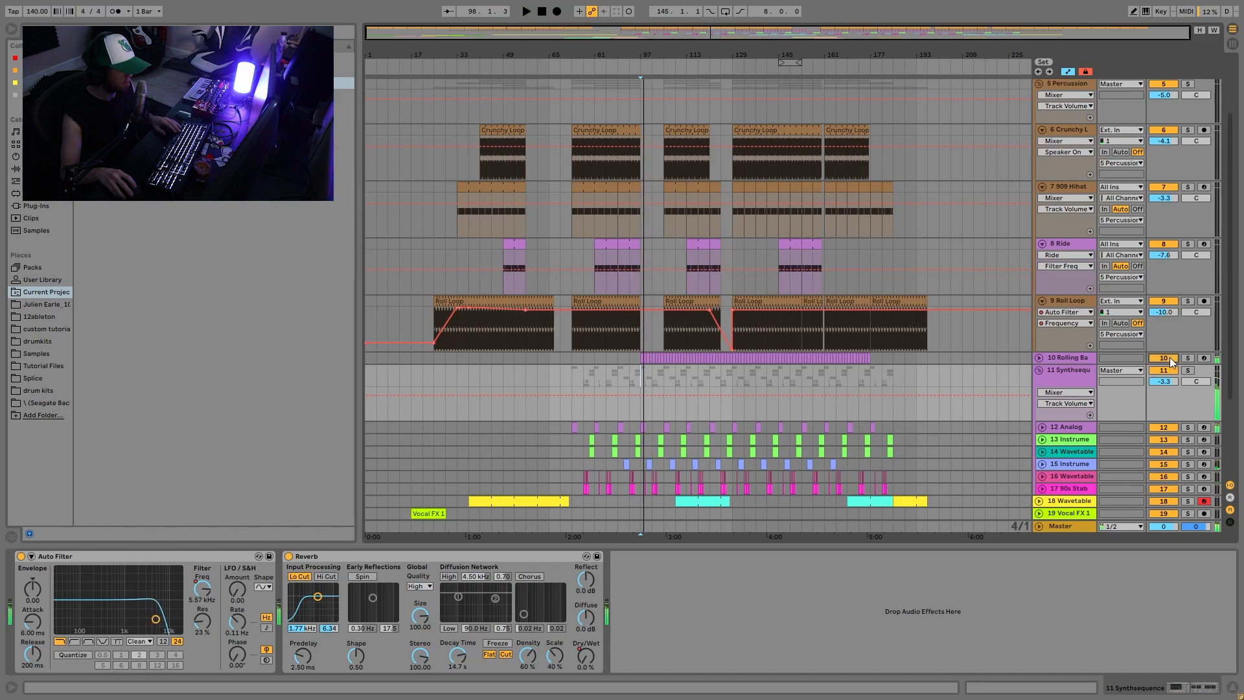
Step: Solo Rolling Bass and inspect its Wavetable's Osc 2 and modulation matrix while replaying from bar 97
{"action": "left_click", "coordinate": [1045, 358]}
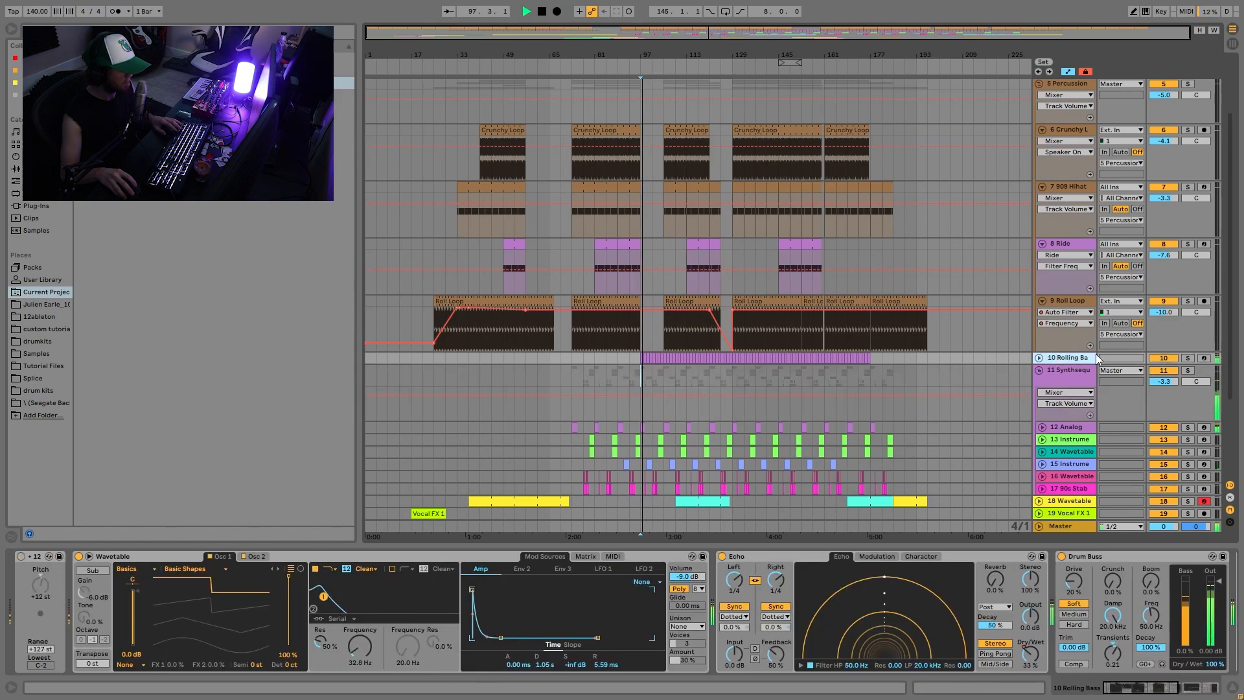
{"action": "left_click", "coordinate": [1188, 358]}
{"action": "key", "text": "space"}
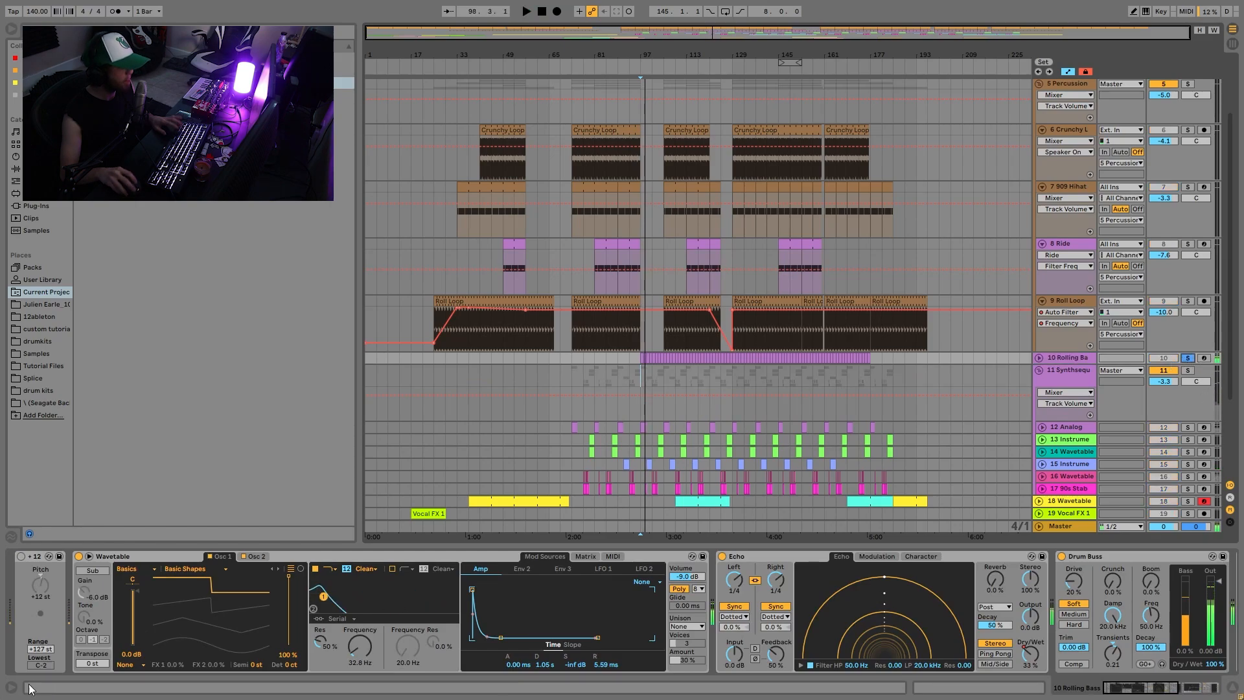
{"action": "left_click", "coordinate": [252, 557]}
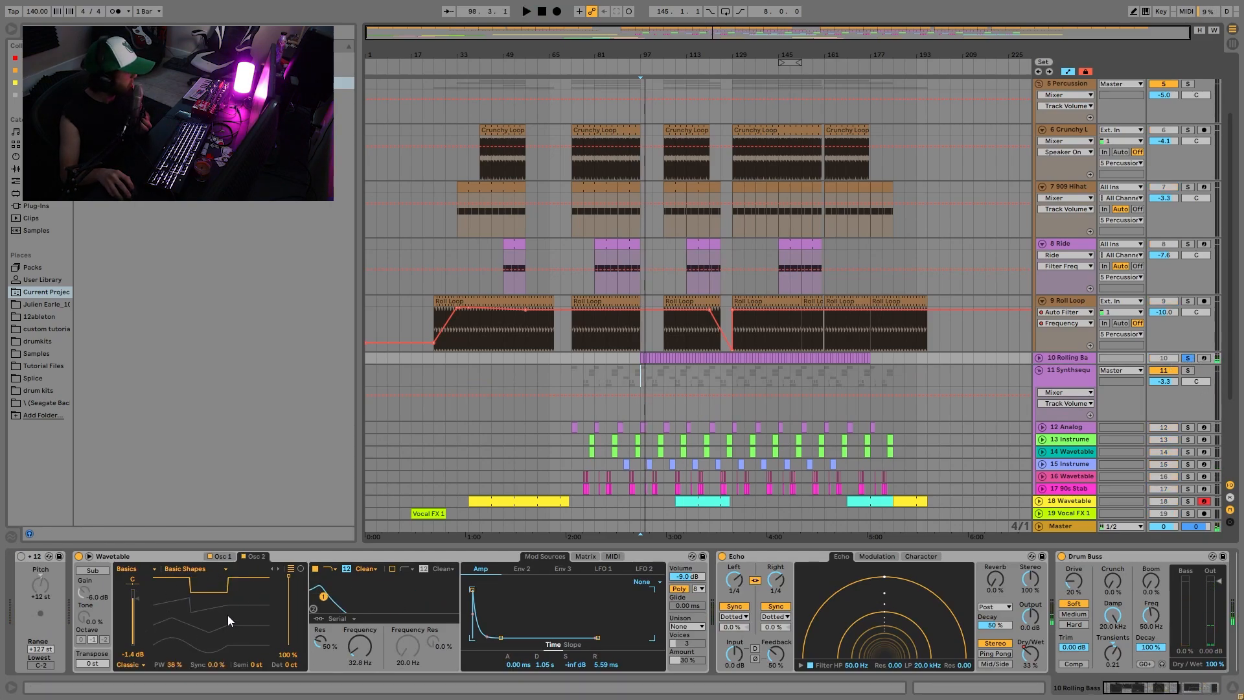
{"action": "key", "text": "space"}
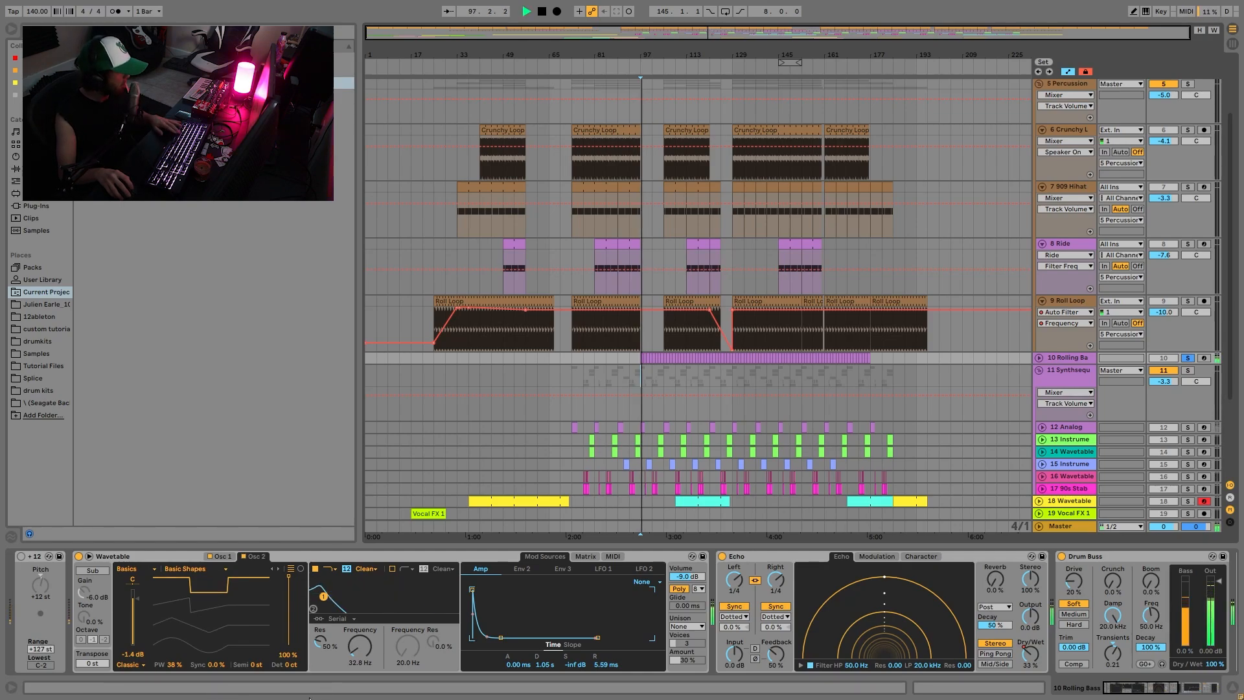
{"action": "left_click", "coordinate": [586, 557]}
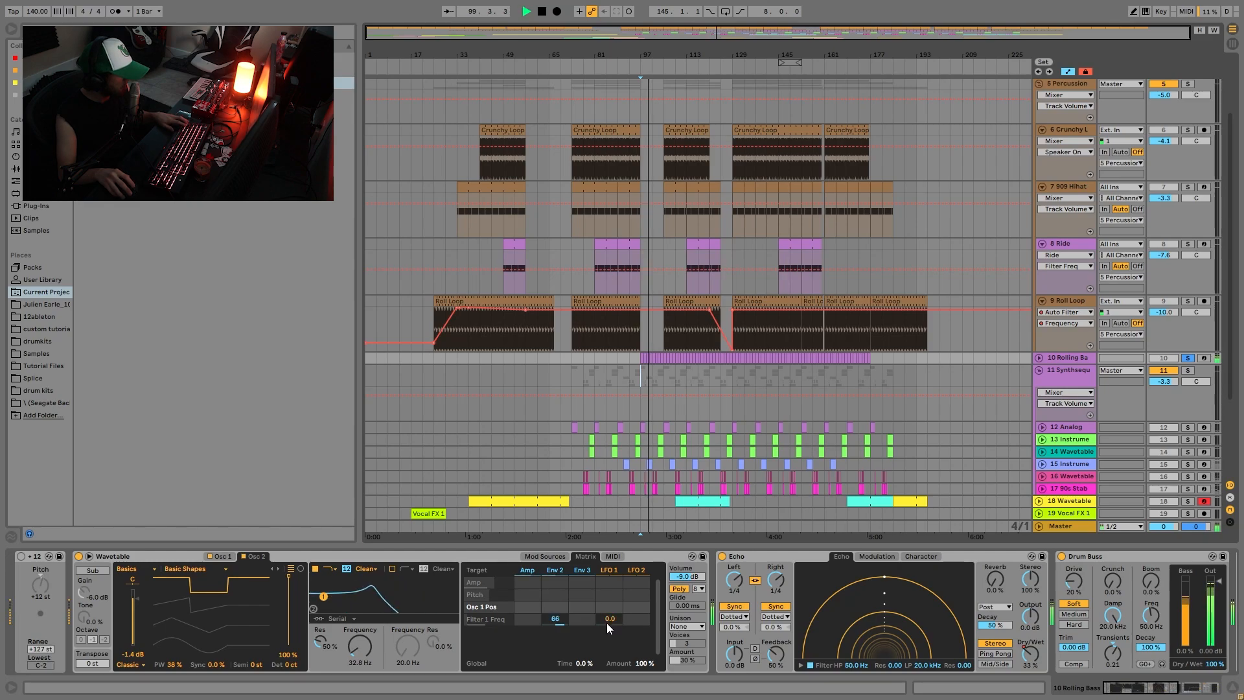
Step: Show the Echo Dry/Wet automation on the Rolling Bass track and play its rise from bar 125
{"action": "scroll", "coordinate": [789, 622], "scroll_direction": "right", "scroll_amount": 8}
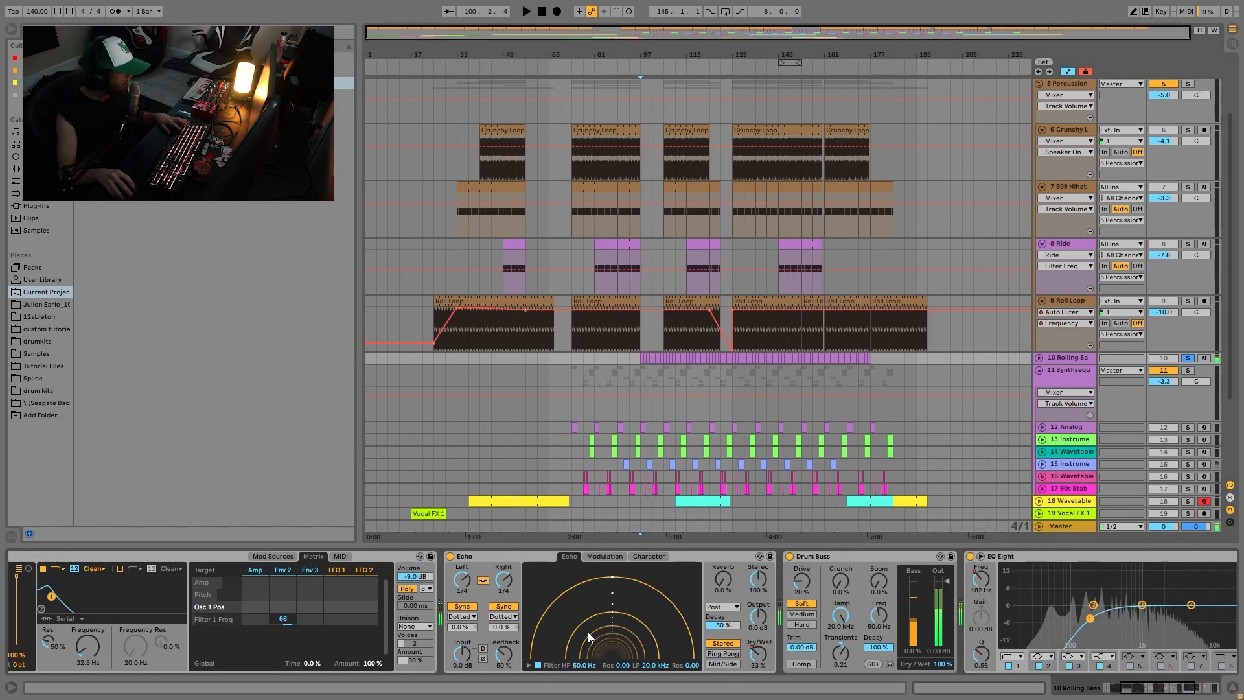
{"action": "scroll", "coordinate": [588, 632], "scroll_direction": "right", "scroll_amount": 3}
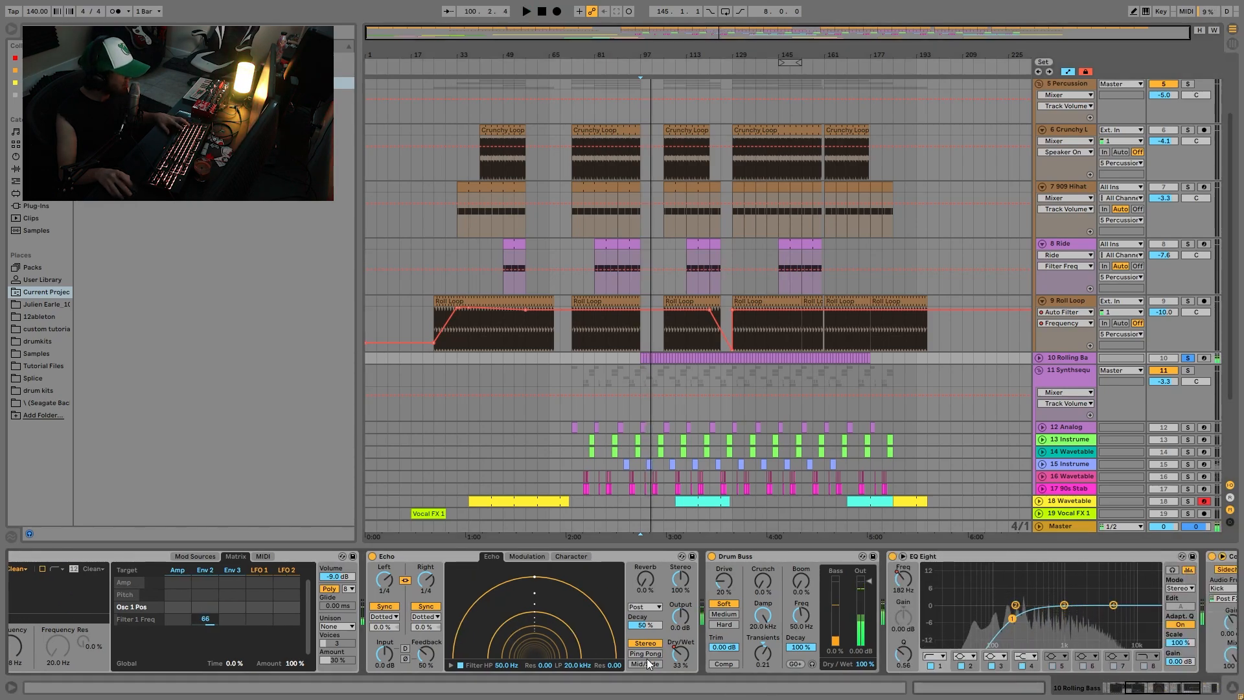
{"action": "right_click", "coordinate": [682, 661]}
{"action": "left_click", "coordinate": [717, 581]}
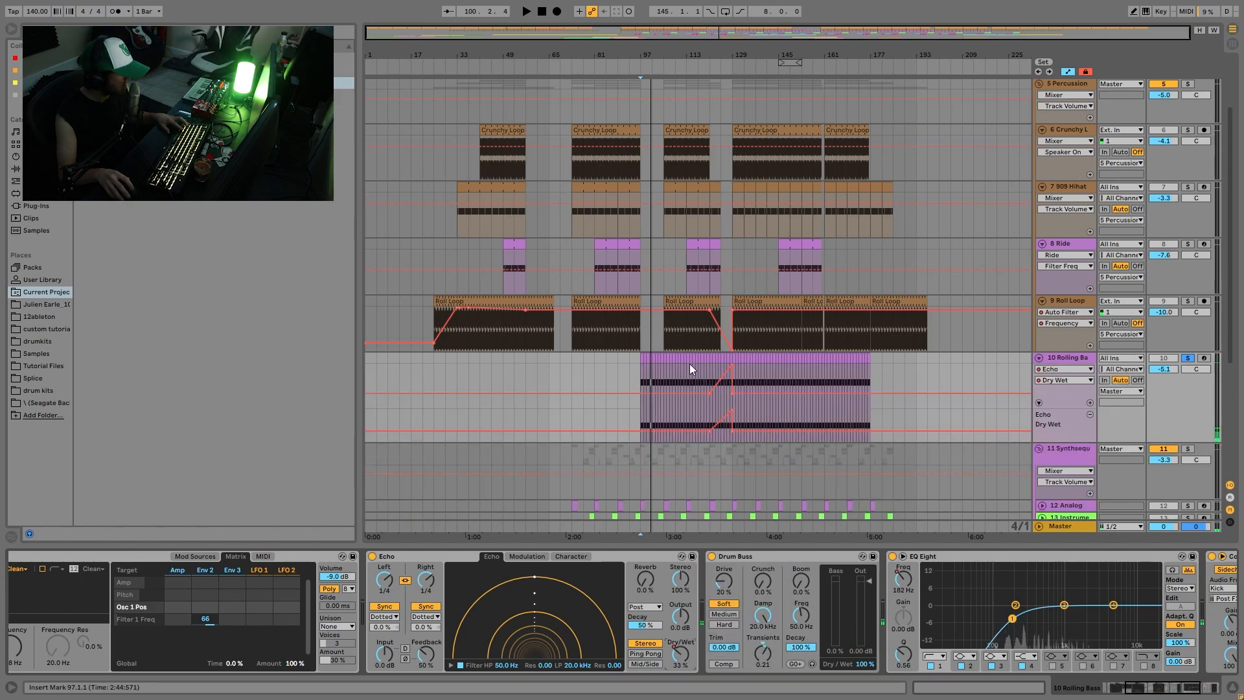
{"action": "left_click", "coordinate": [721, 397]}
{"action": "key", "text": "space"}
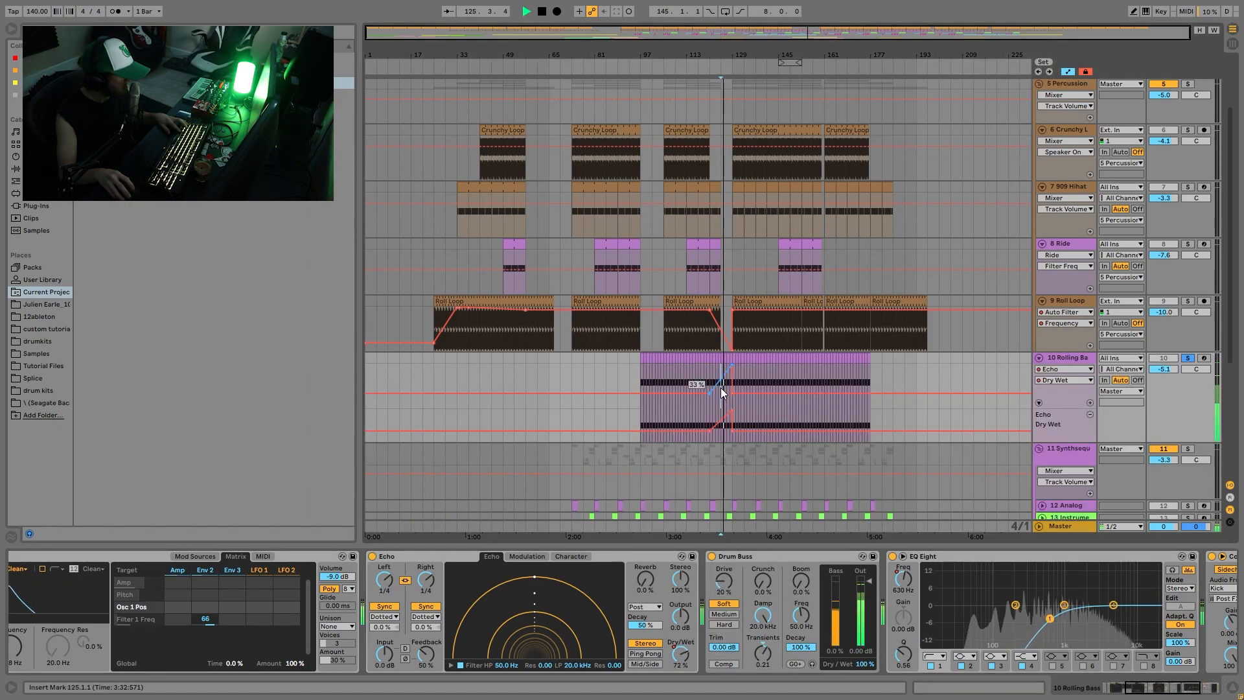
{"action": "key", "text": "space"}
Step: Show the EQ Eight band 1 frequency automation on Rolling Bass and play the track from bar 109
{"action": "scroll", "coordinate": [837, 608], "scroll_direction": "right", "scroll_amount": 3}
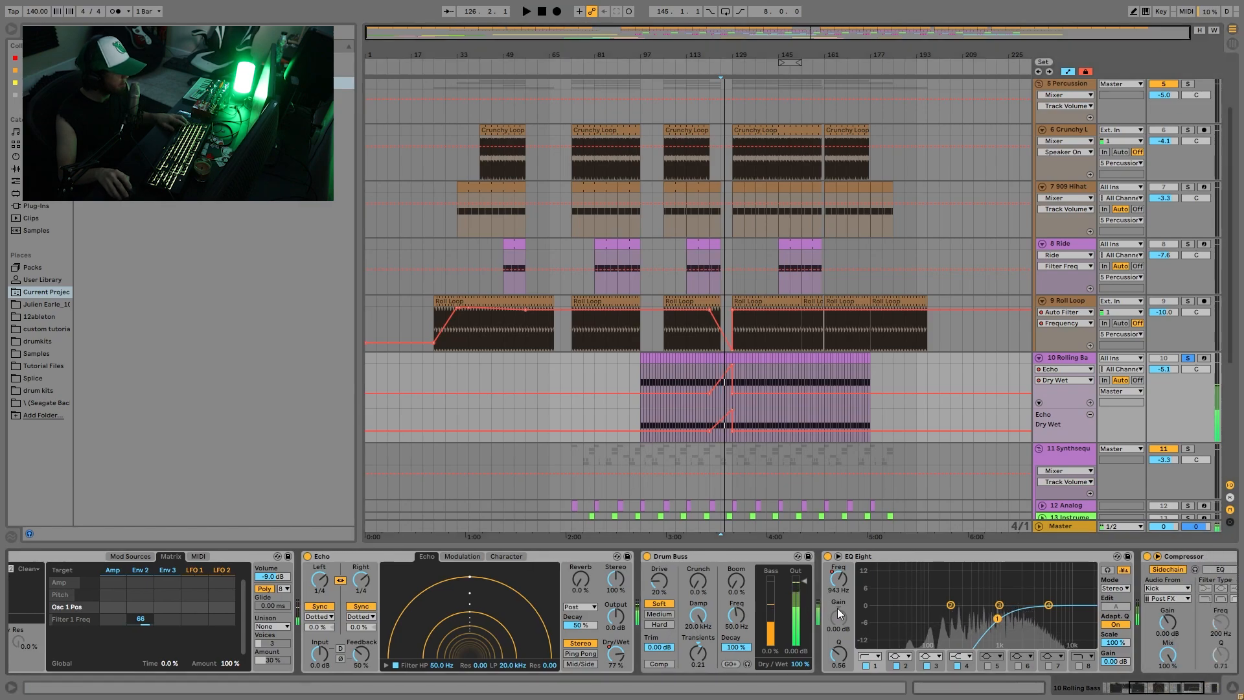
{"action": "scroll", "coordinate": [837, 609], "scroll_direction": "right", "scroll_amount": 5}
{"action": "left_click", "coordinate": [684, 578]}
{"action": "left_click", "coordinate": [671, 373]}
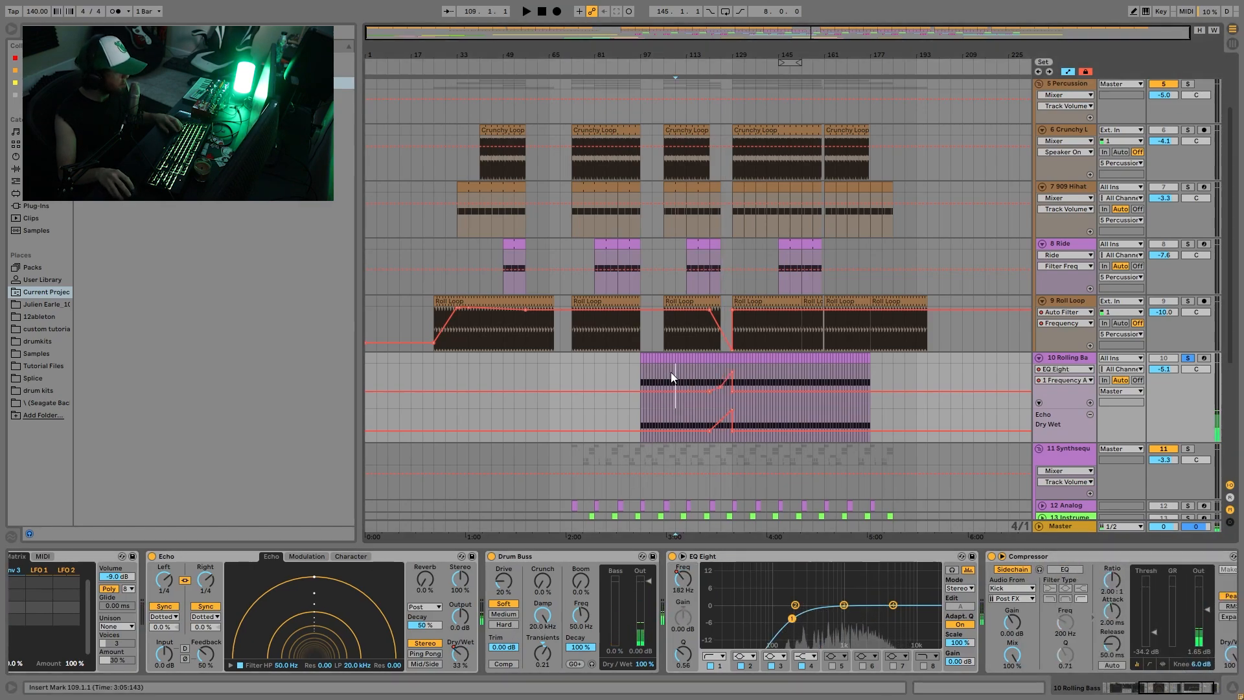
{"action": "scroll", "coordinate": [722, 349], "scroll_direction": "up", "scroll_amount": 3}
{"action": "key", "text": "space"}
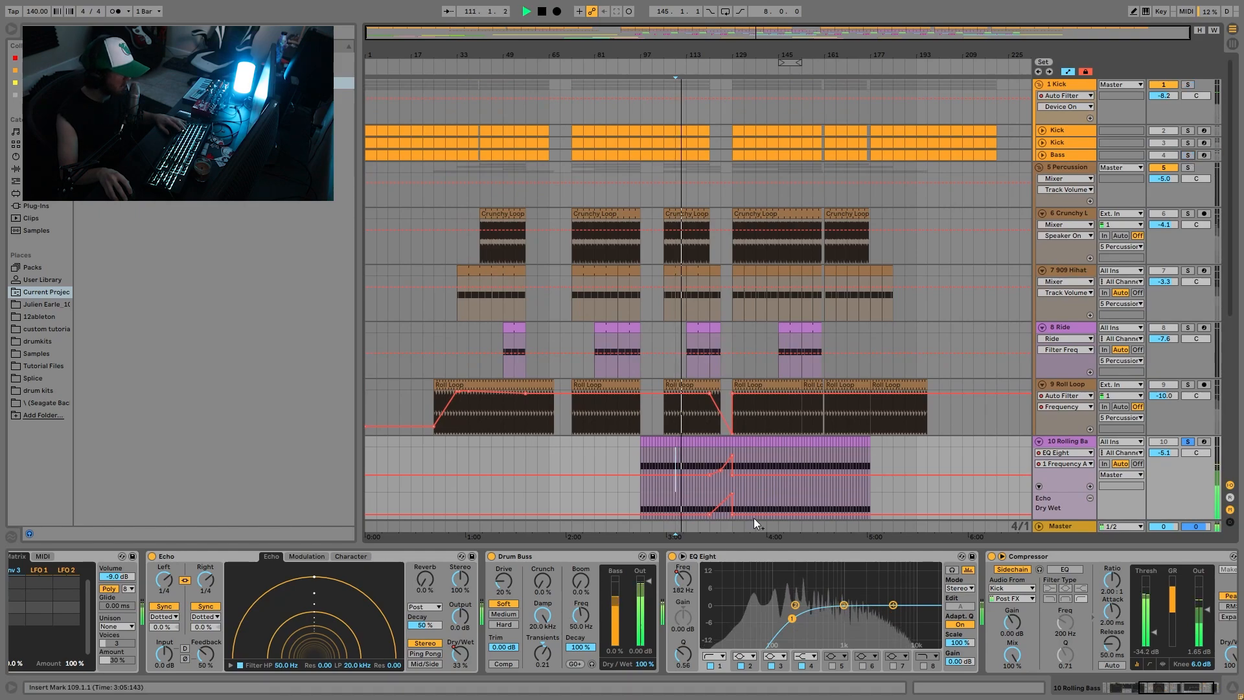
{"action": "key", "text": "space"}
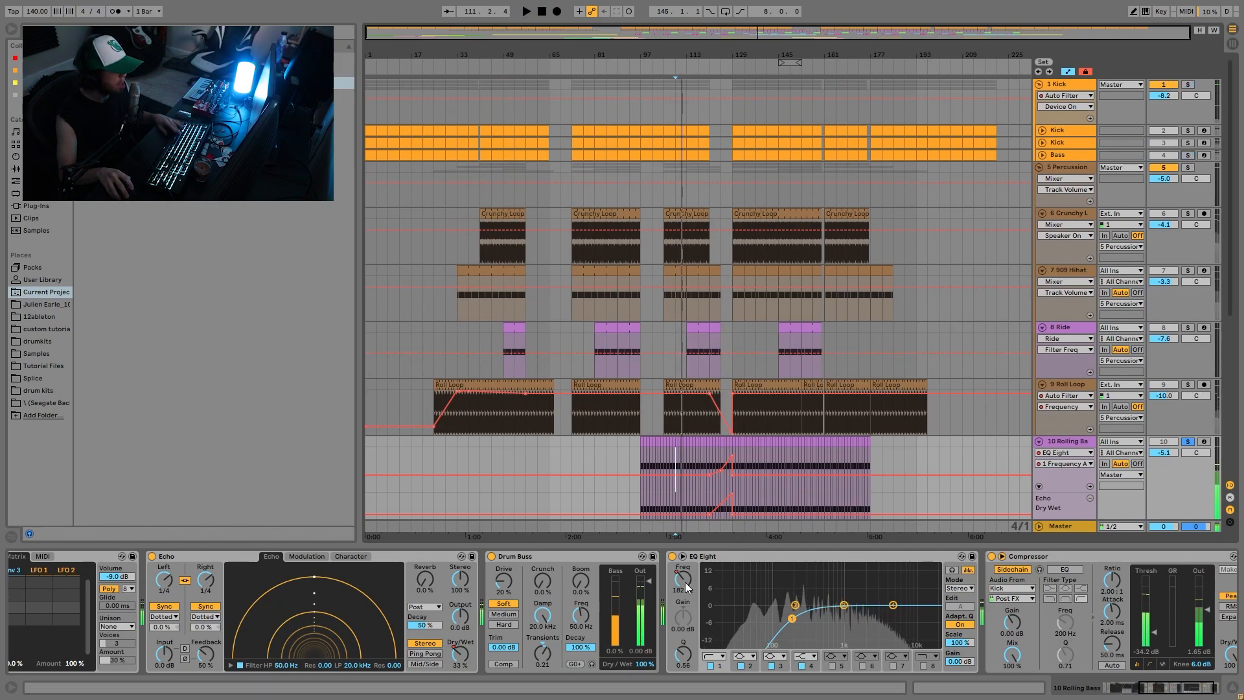
Step: Play the Rolling Bass EQ frequency sweep from bar 125 and bring the sidechained Compressor into view
{"action": "left_click", "coordinate": [721, 454]}
{"action": "key", "text": "space"}
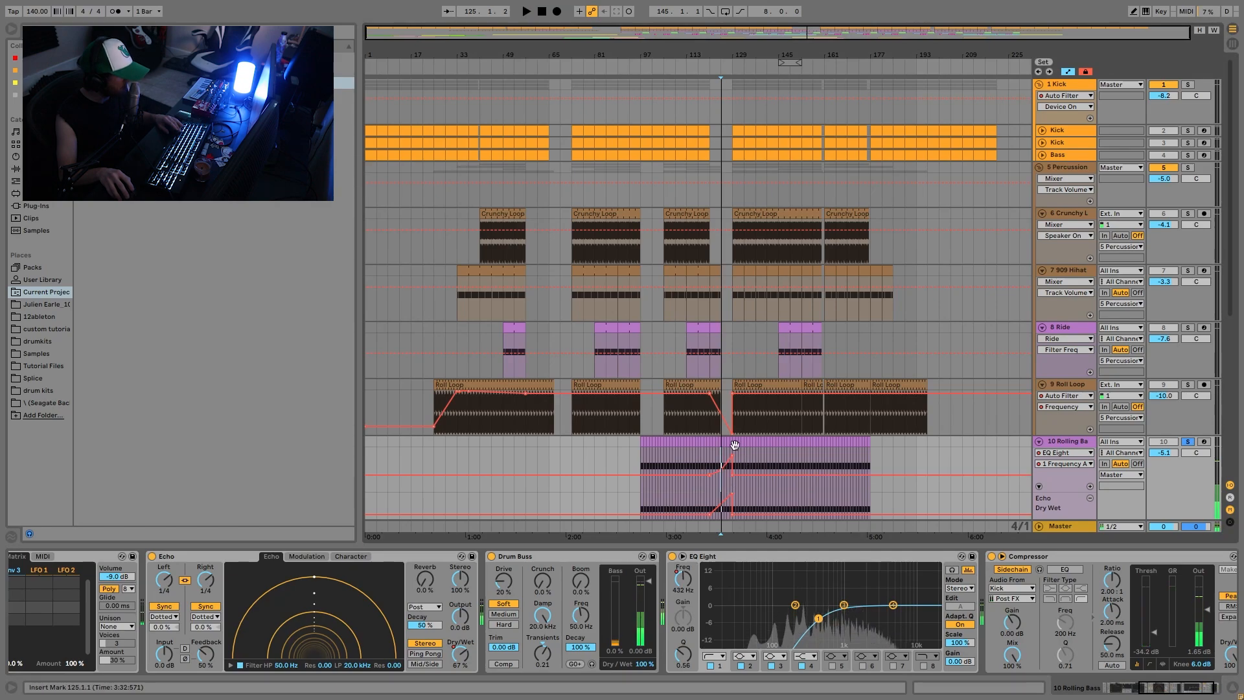
{"action": "scroll", "coordinate": [966, 601], "scroll_direction": "right", "scroll_amount": 3}
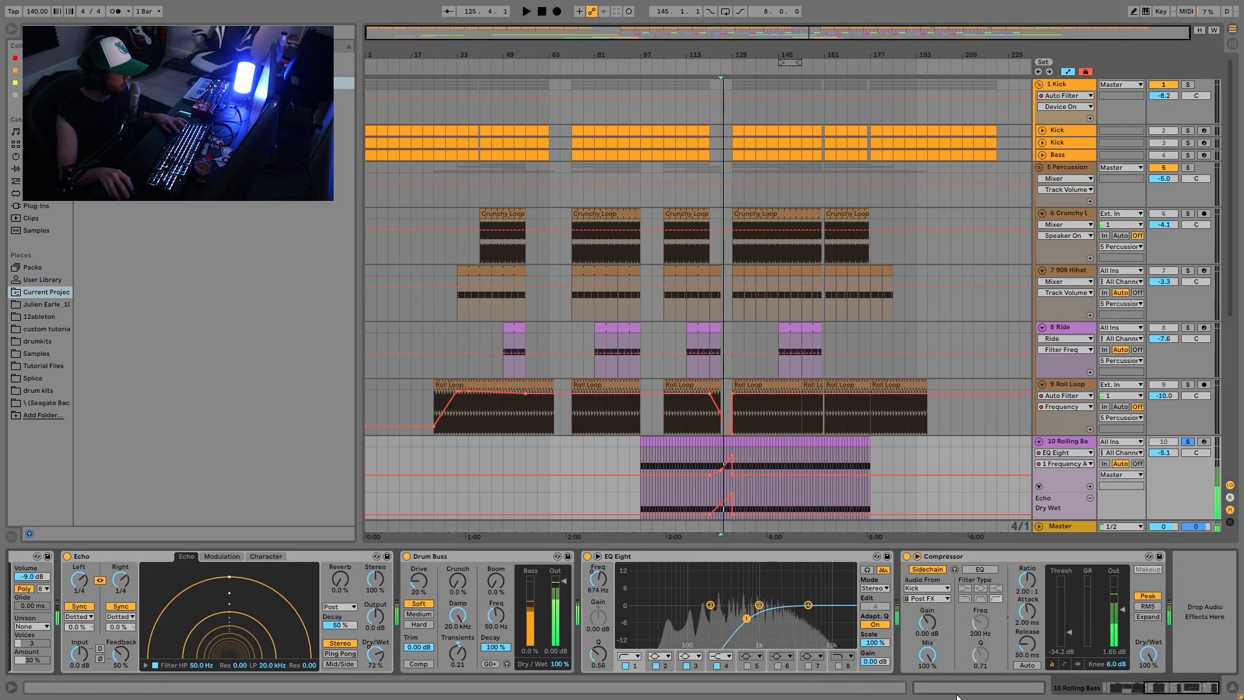
Step: Finish with the Rolling Bass Compressor and play the Synthsequence group from bar 121, skipping ahead to bar 129
{"action": "left_click", "coordinate": [949, 556]}
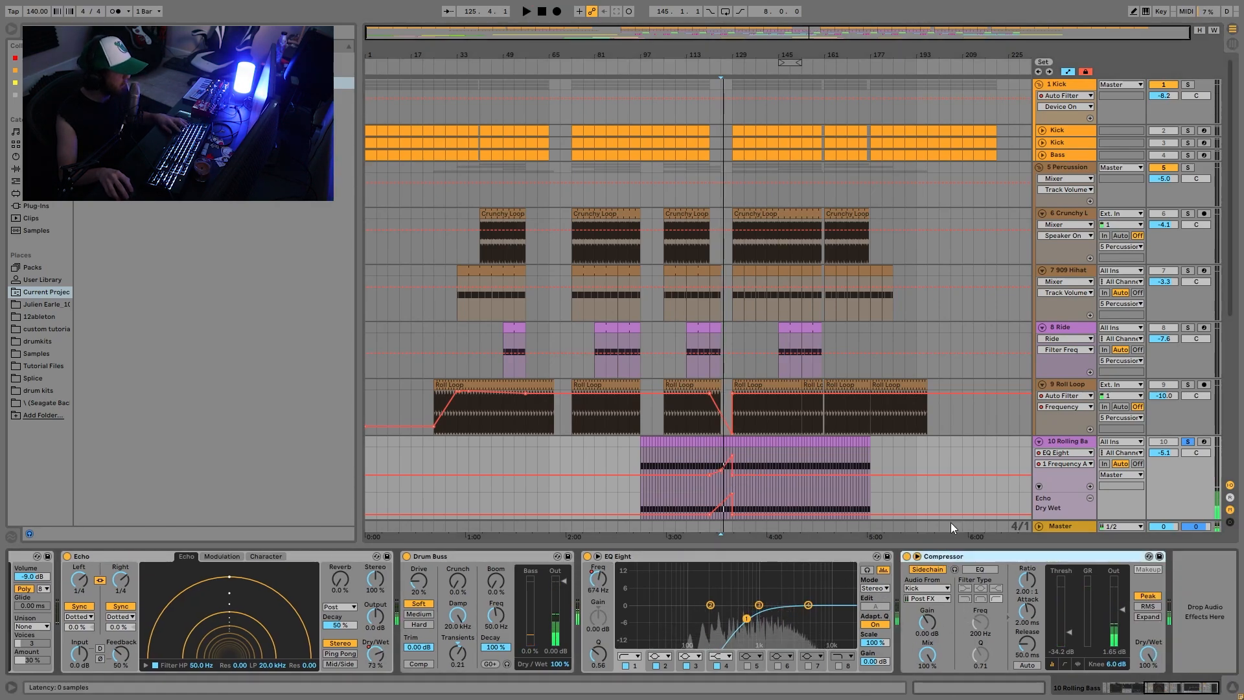
{"action": "scroll", "coordinate": [952, 527], "scroll_direction": "down", "scroll_amount": 5}
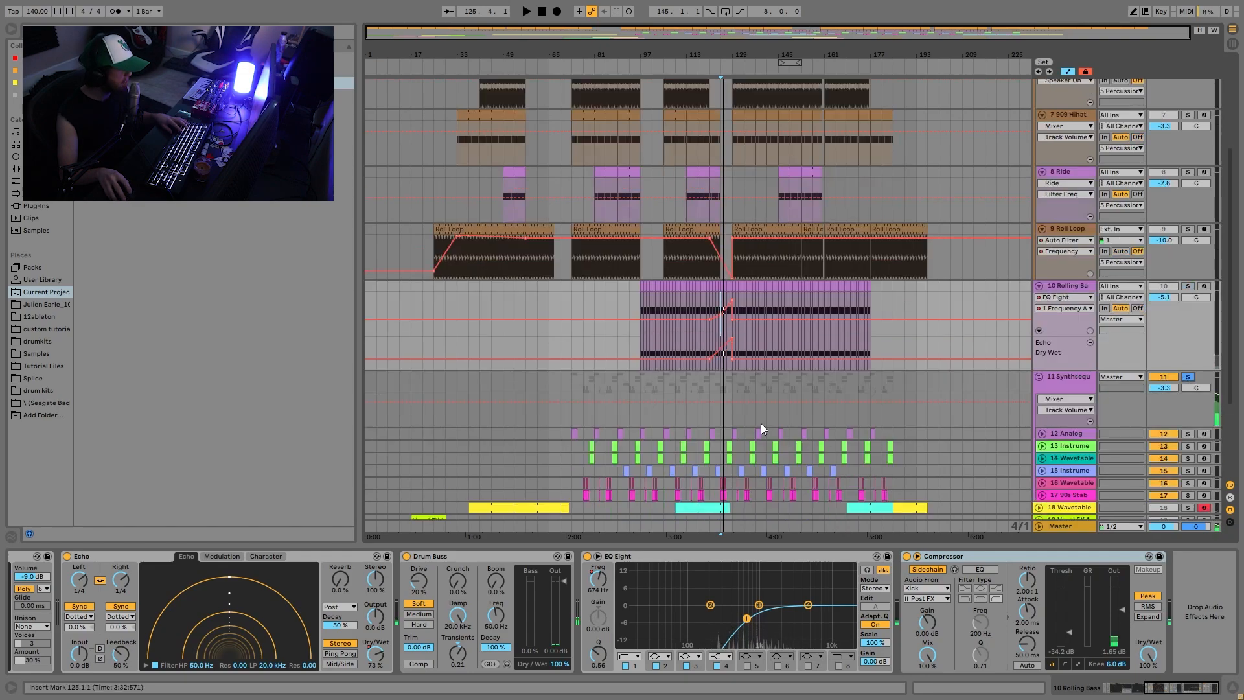
{"action": "left_click", "coordinate": [711, 434]}
{"action": "key", "text": "space"}
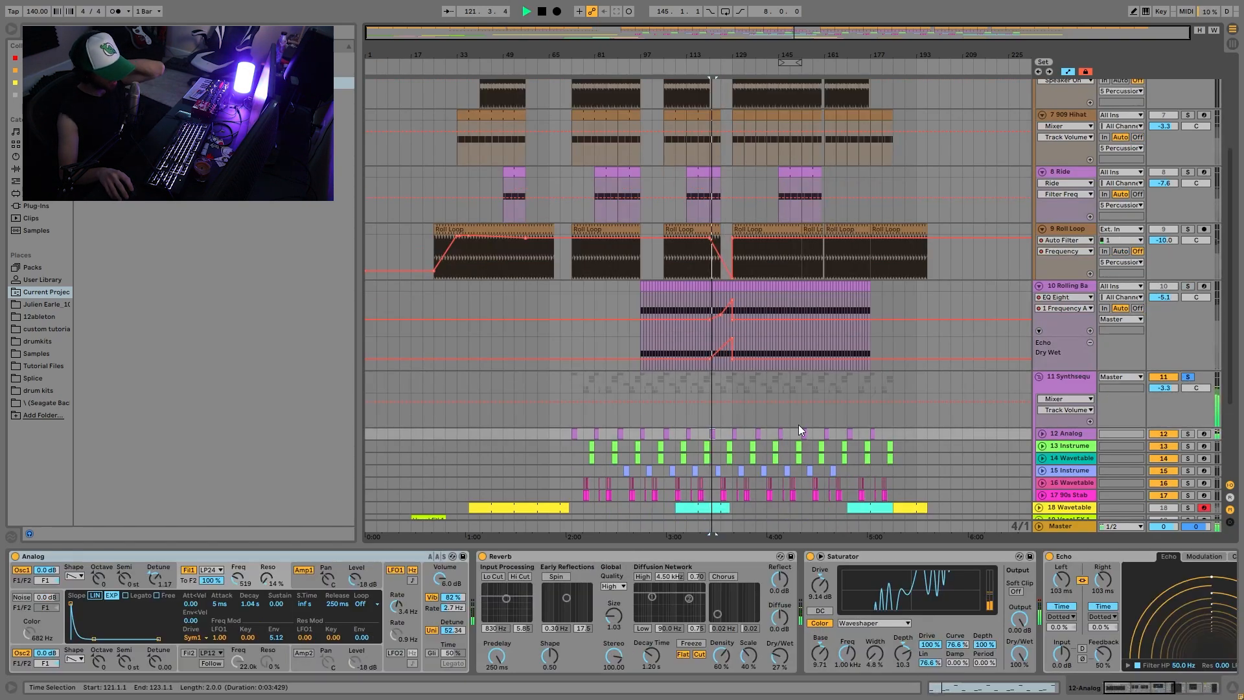
{"action": "left_click", "coordinate": [732, 419]}
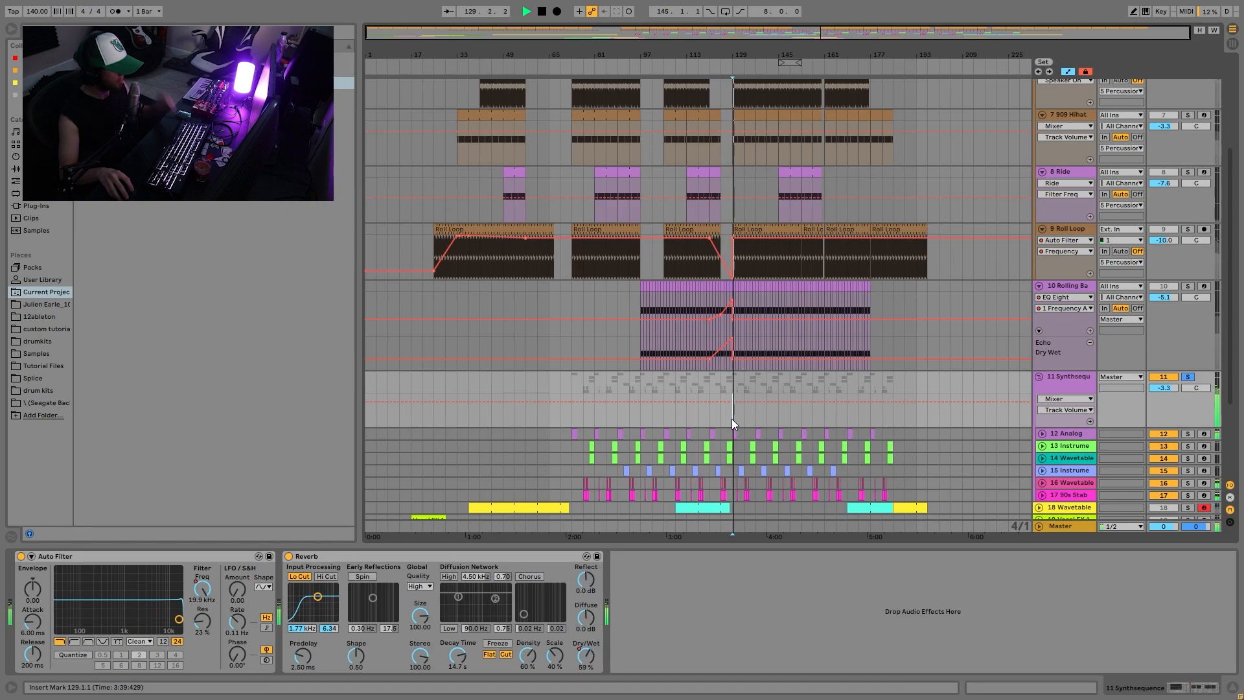
Step: Unfold tracks 12 to 17 of the Synthsequence group, from Analog down to 90s Stab, to show their clips
{"action": "left_click", "coordinate": [1053, 435]}
{"action": "left_click", "coordinate": [1043, 433]}
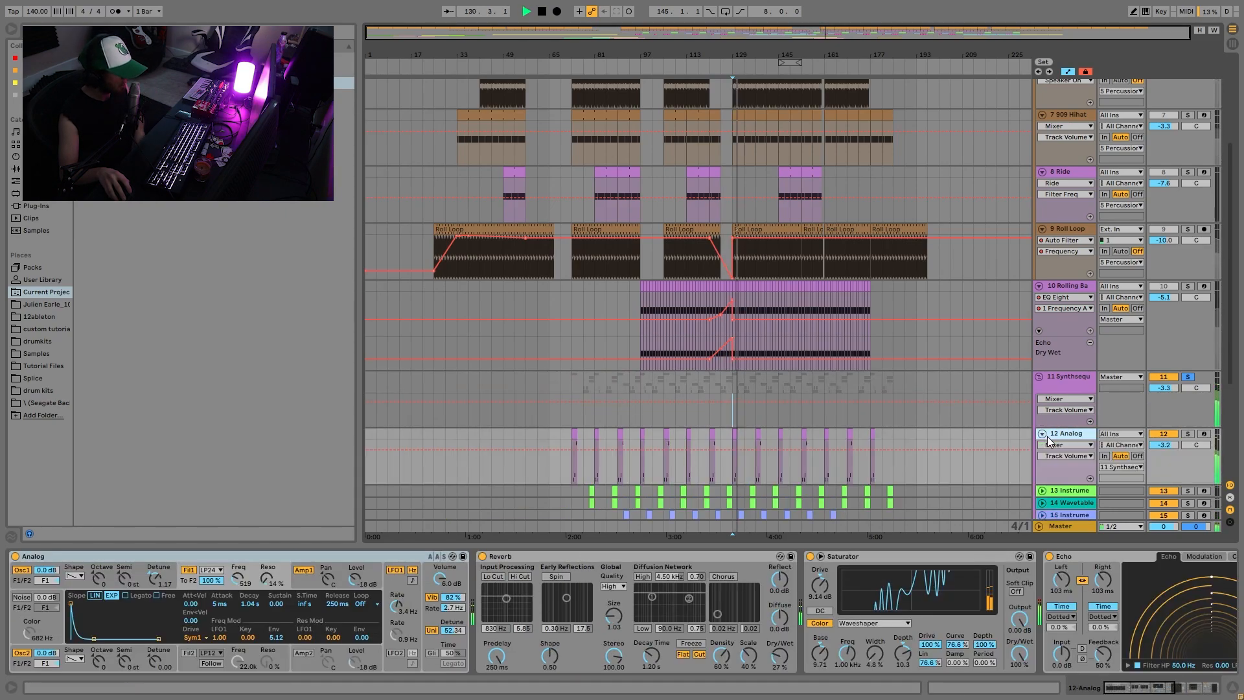
{"action": "scroll", "coordinate": [1043, 433], "scroll_direction": "down", "scroll_amount": 1}
{"action": "left_click", "coordinate": [1042, 422]}
{"action": "scroll", "coordinate": [1048, 432], "scroll_direction": "down", "scroll_amount": 1}
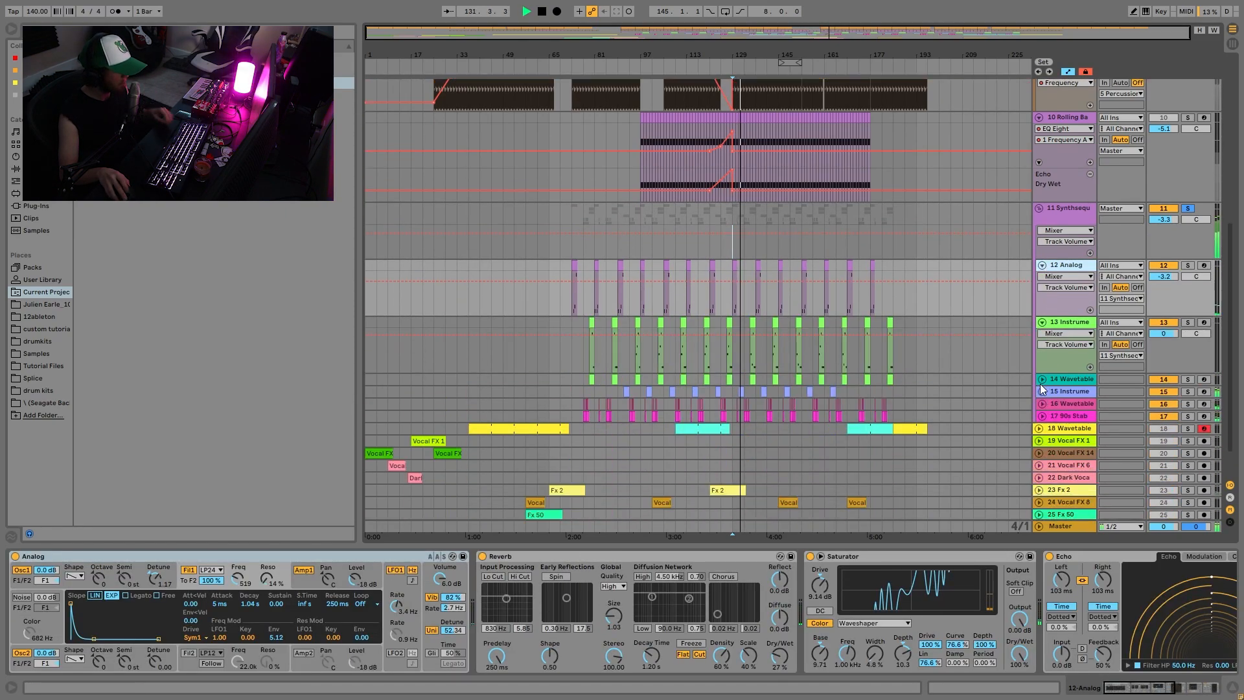
{"action": "left_click", "coordinate": [1040, 384]}
{"action": "scroll", "coordinate": [1041, 384], "scroll_direction": "down", "scroll_amount": 1}
{"action": "left_click", "coordinate": [1043, 371]}
{"action": "scroll", "coordinate": [1048, 382], "scroll_direction": "down", "scroll_amount": 1}
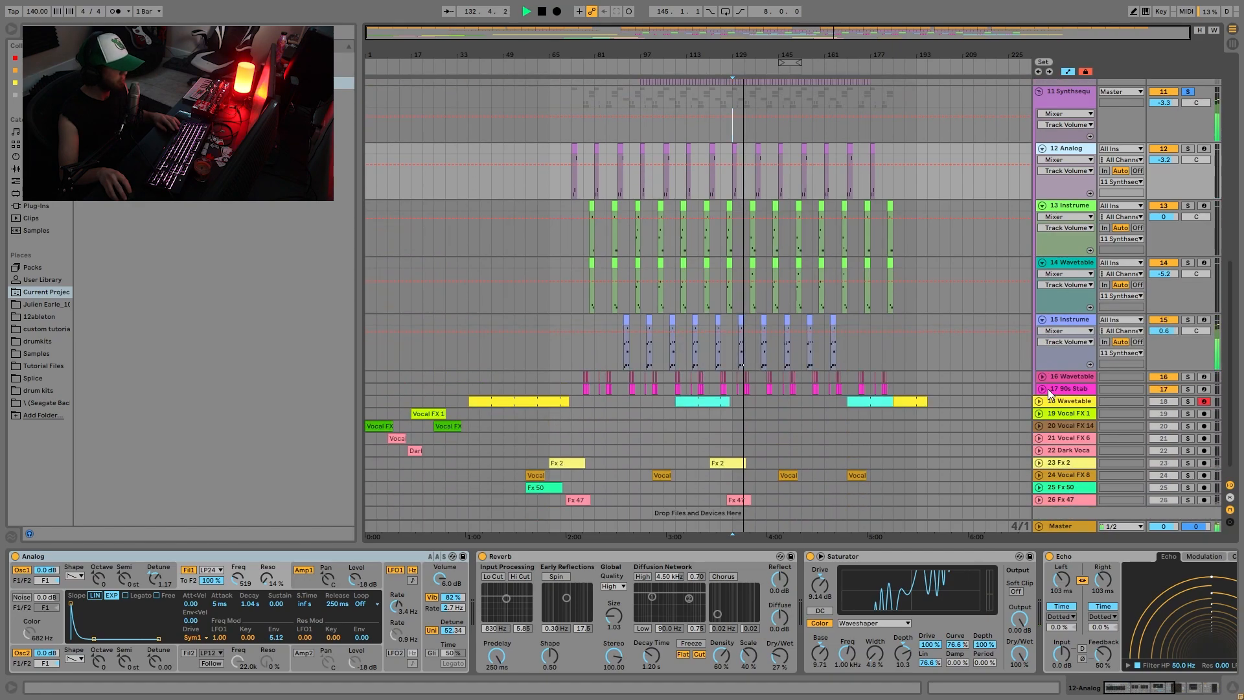
{"action": "left_click", "coordinate": [1043, 377]}
{"action": "left_click", "coordinate": [1043, 433]}
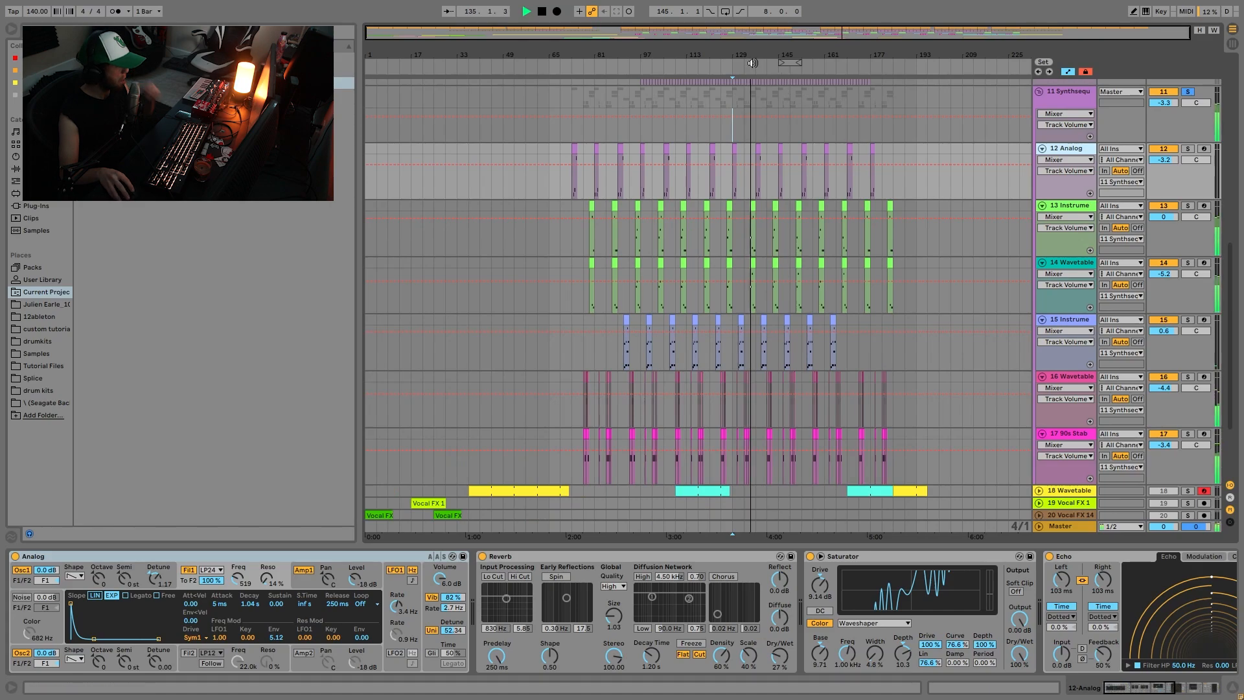
Step: Examine the alternating synth clips up close around bar 137 and replay the short Analog phrase from bar 129
{"action": "left_click_drag", "start_coordinate": [747, 59], "coordinate": [748, 169]}
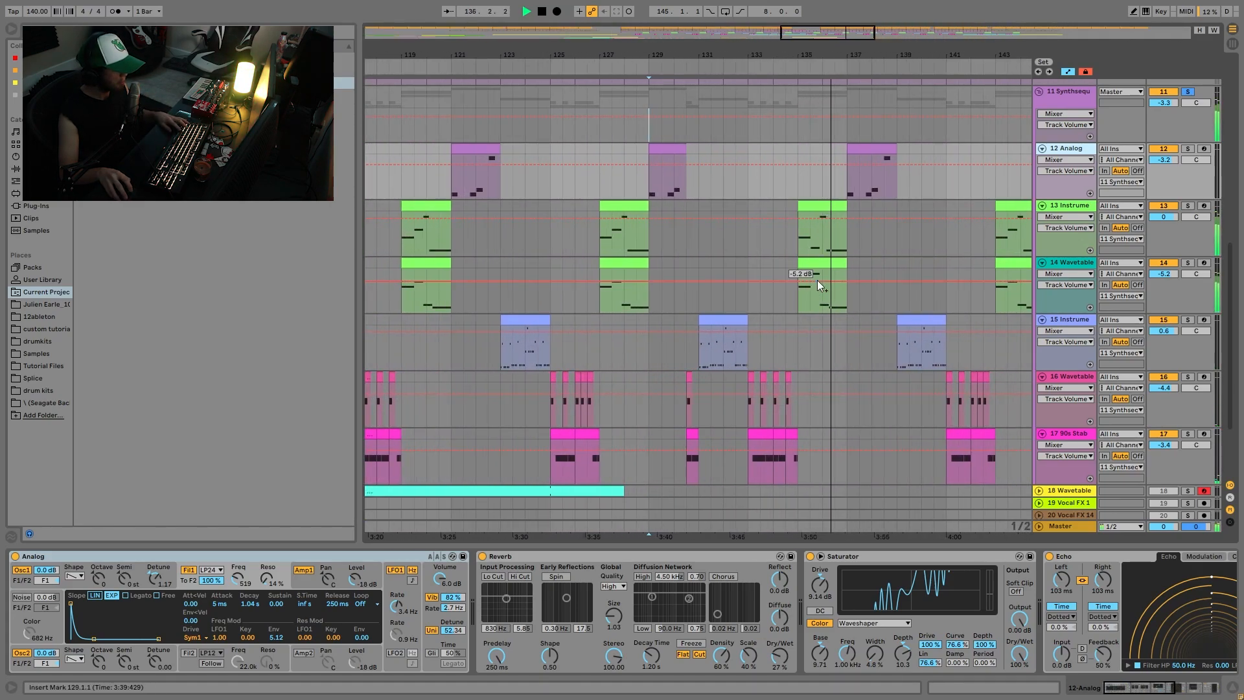
{"action": "key", "text": "space"}
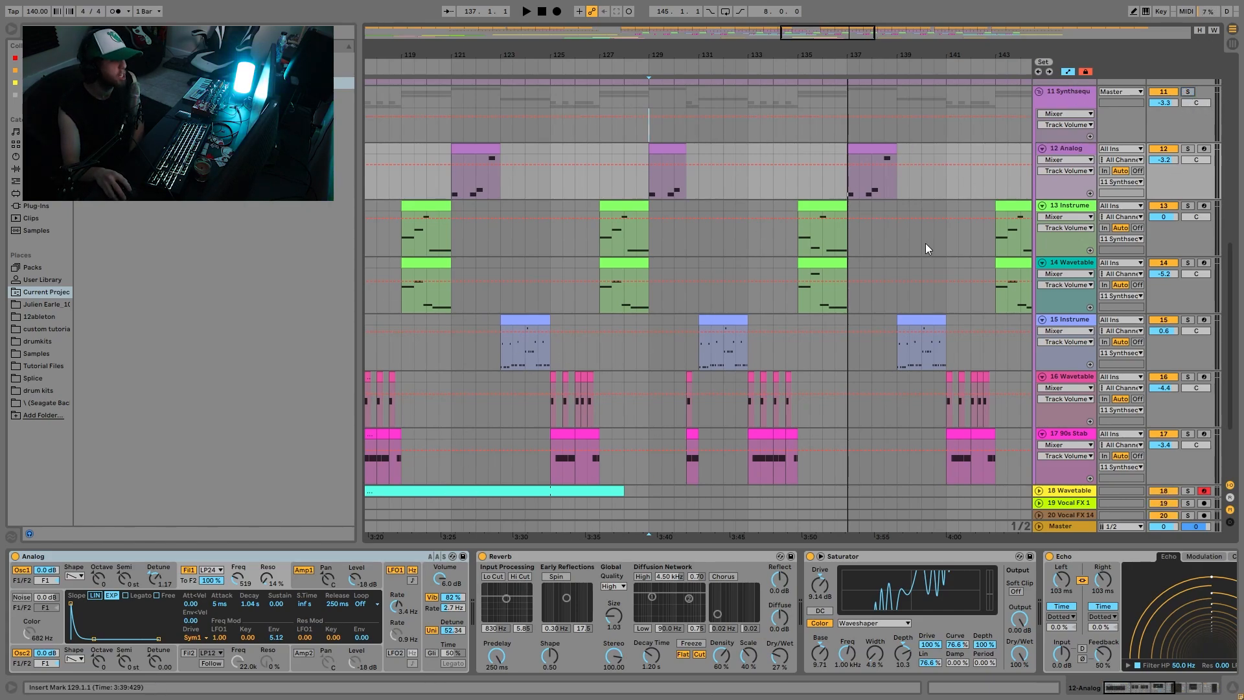
{"action": "key", "text": "space"}
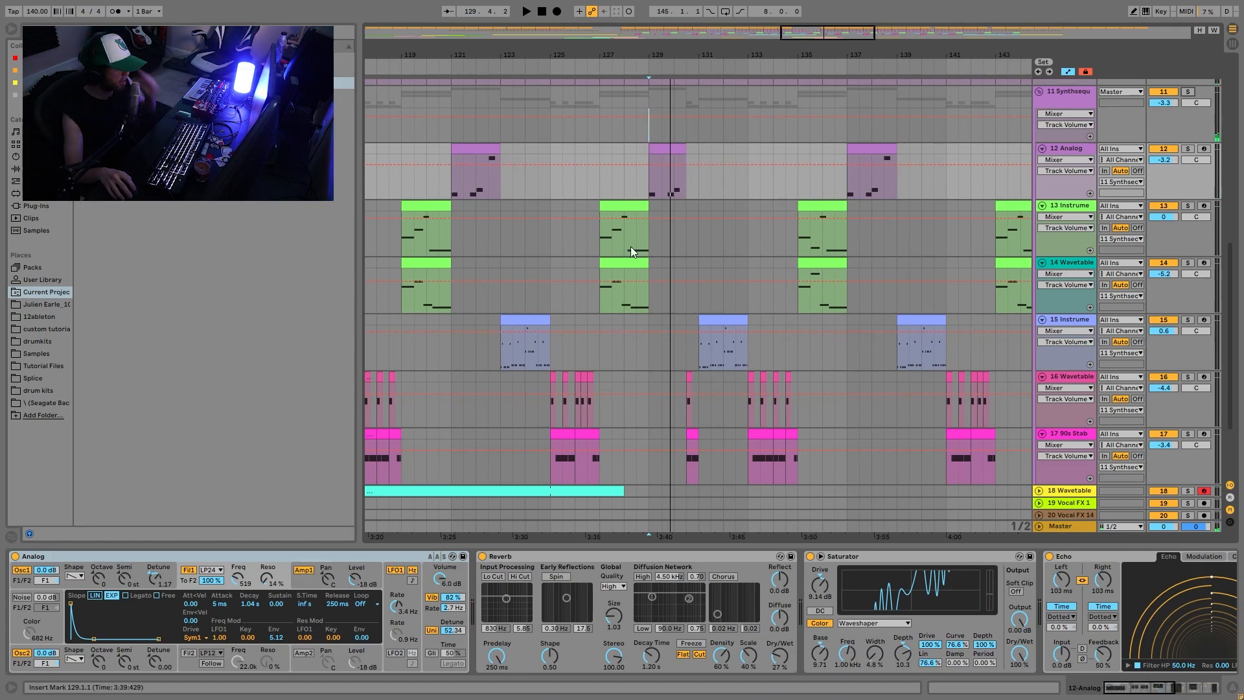
{"action": "key", "text": "space"}
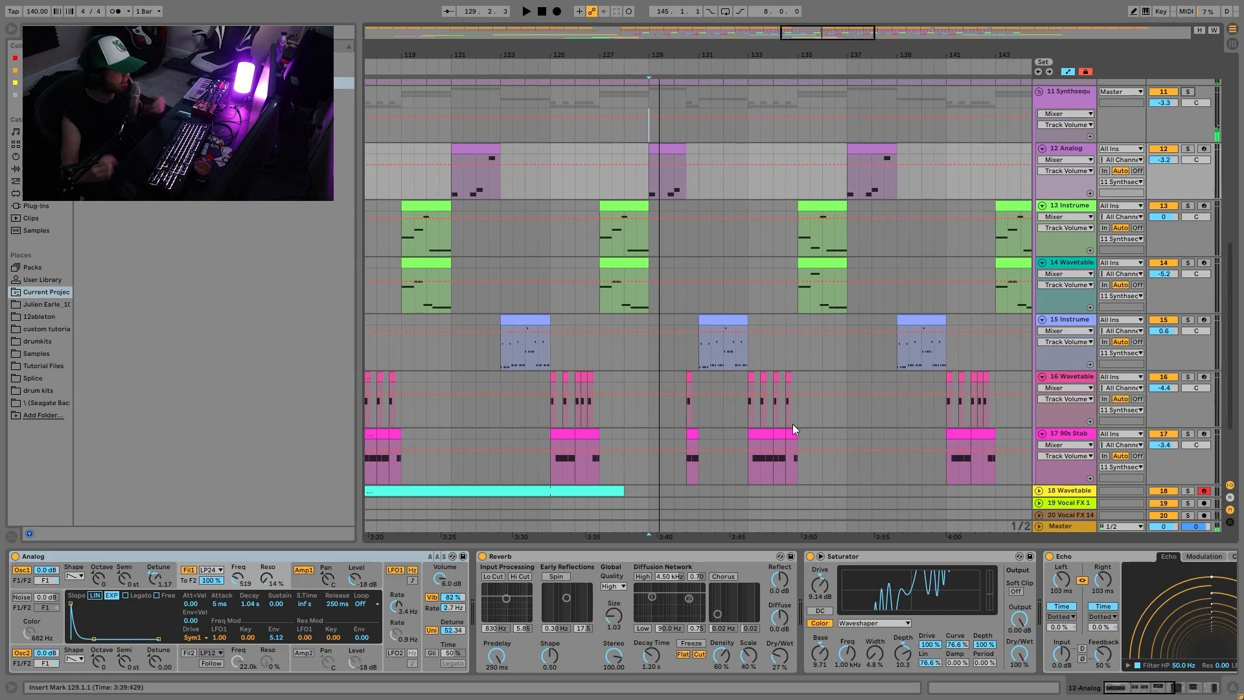
Step: Loop the four bars from 131 to 135 on instrument track 15 and play them
{"action": "left_click", "coordinate": [729, 336]}
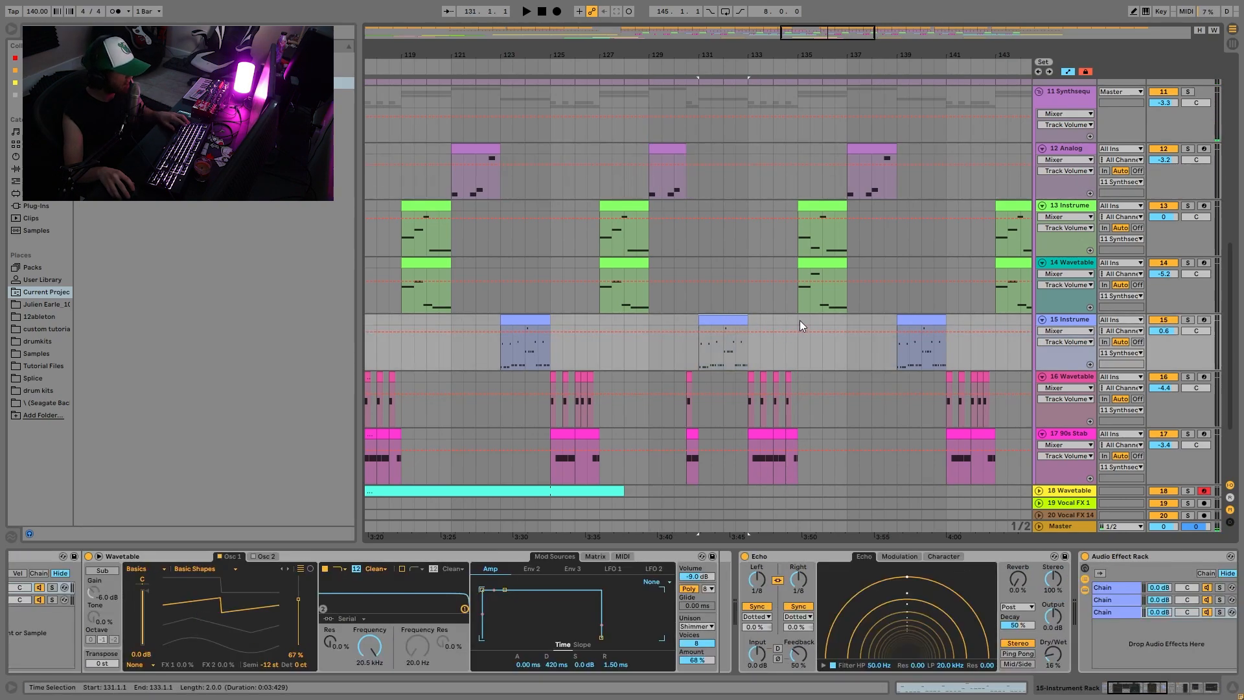
{"action": "key", "text": "ctrl+l"}
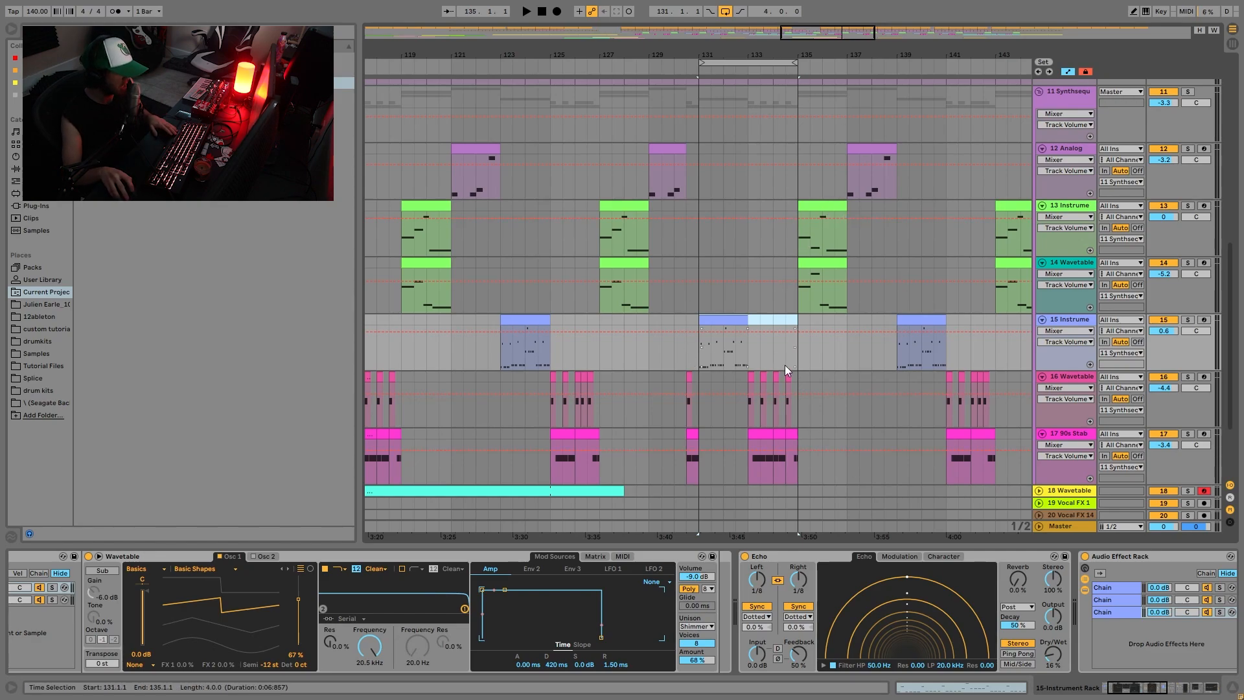
{"action": "key", "text": "space"}
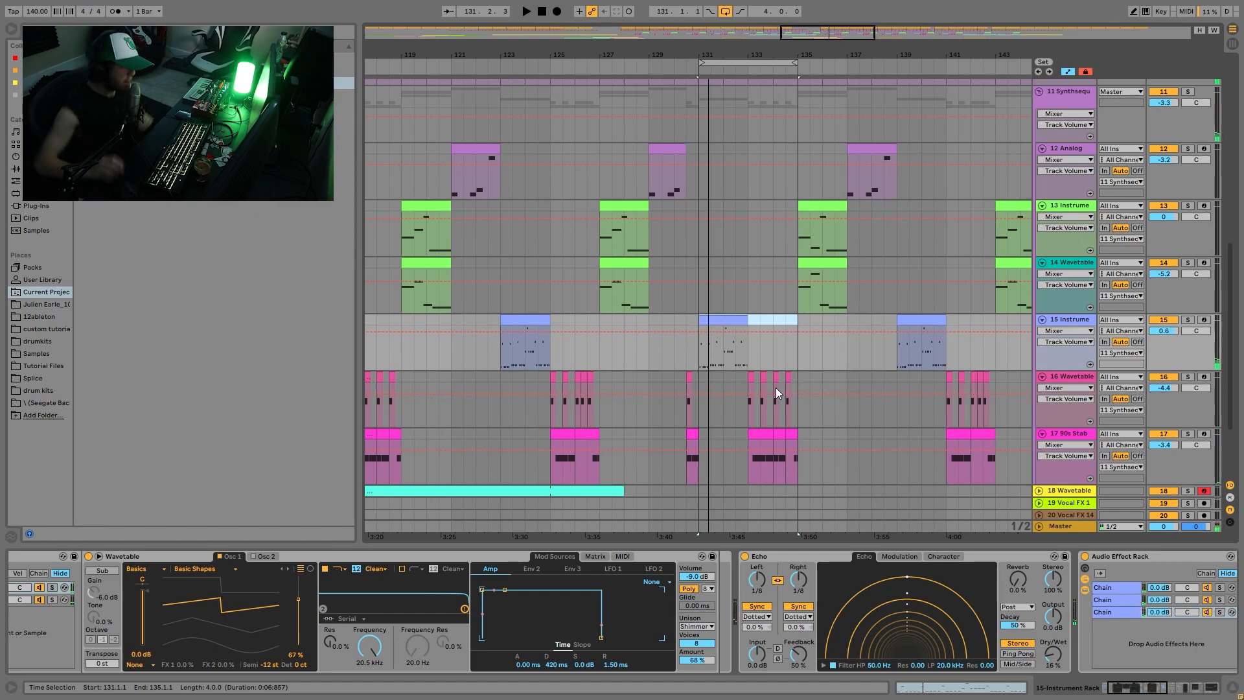
Step: Narrow the loop to track 15's two-bar clip from bar 131 to 133 and play it
{"action": "left_click", "coordinate": [734, 316]}
{"action": "key", "text": "ctrl+l"}
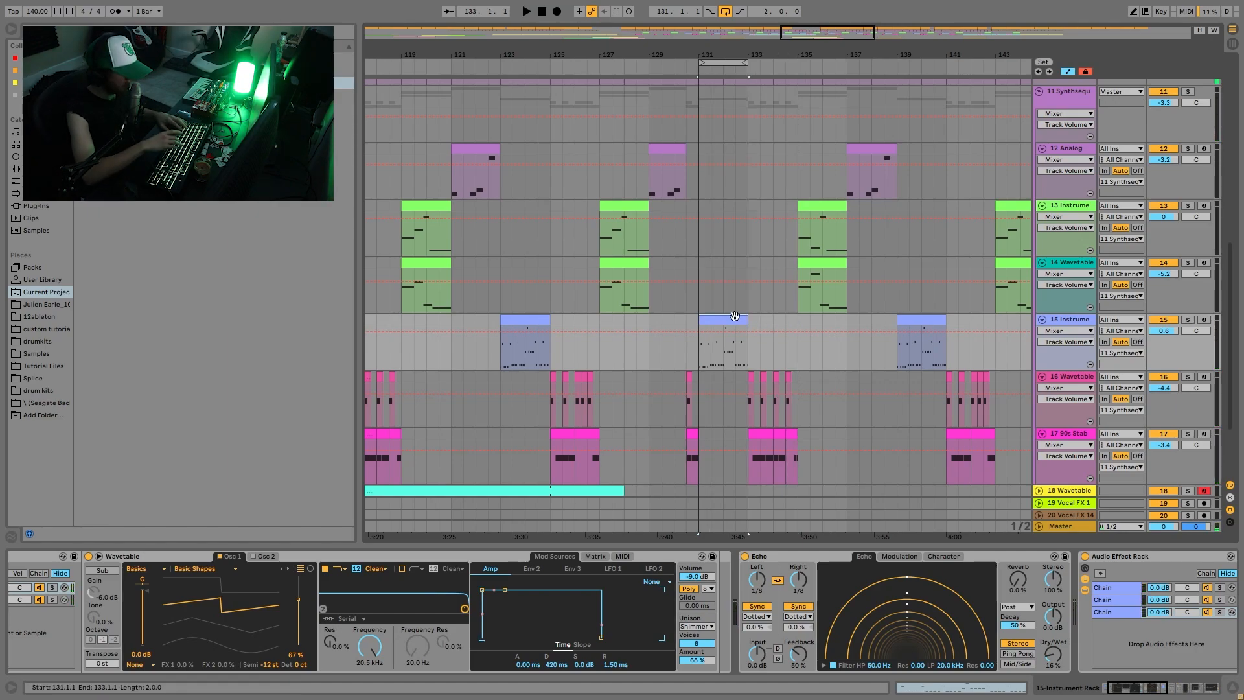
{"action": "key", "text": "space"}
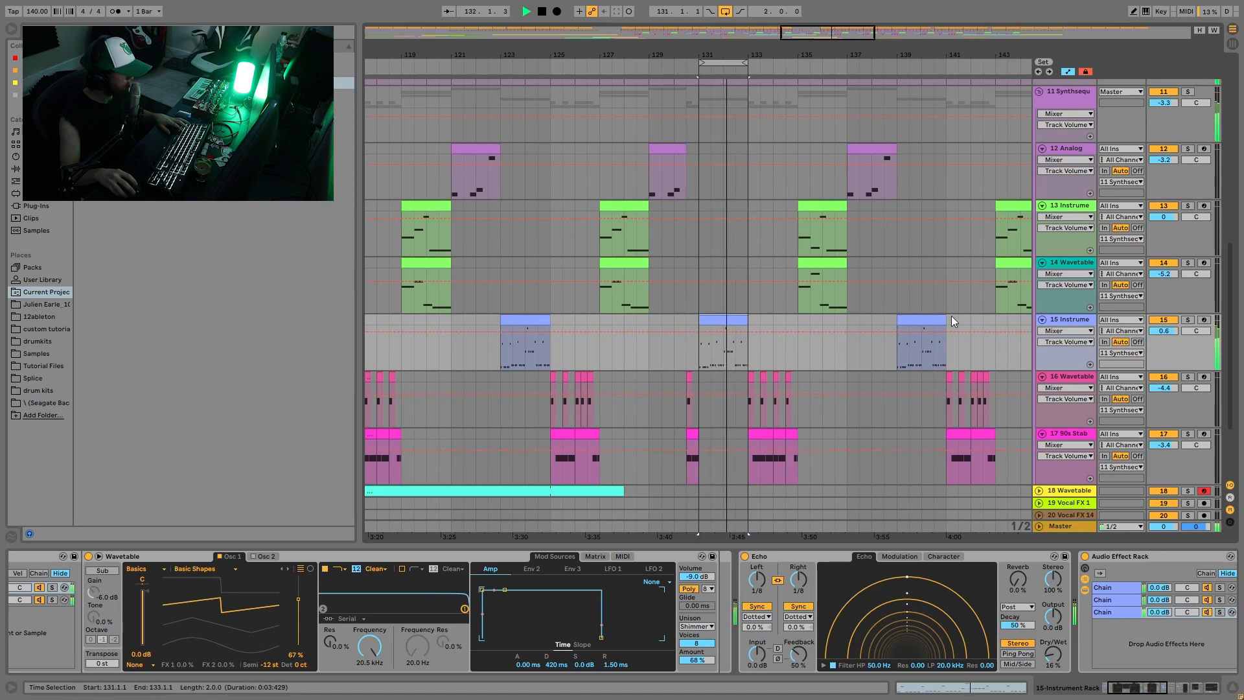
{"action": "key", "text": "space"}
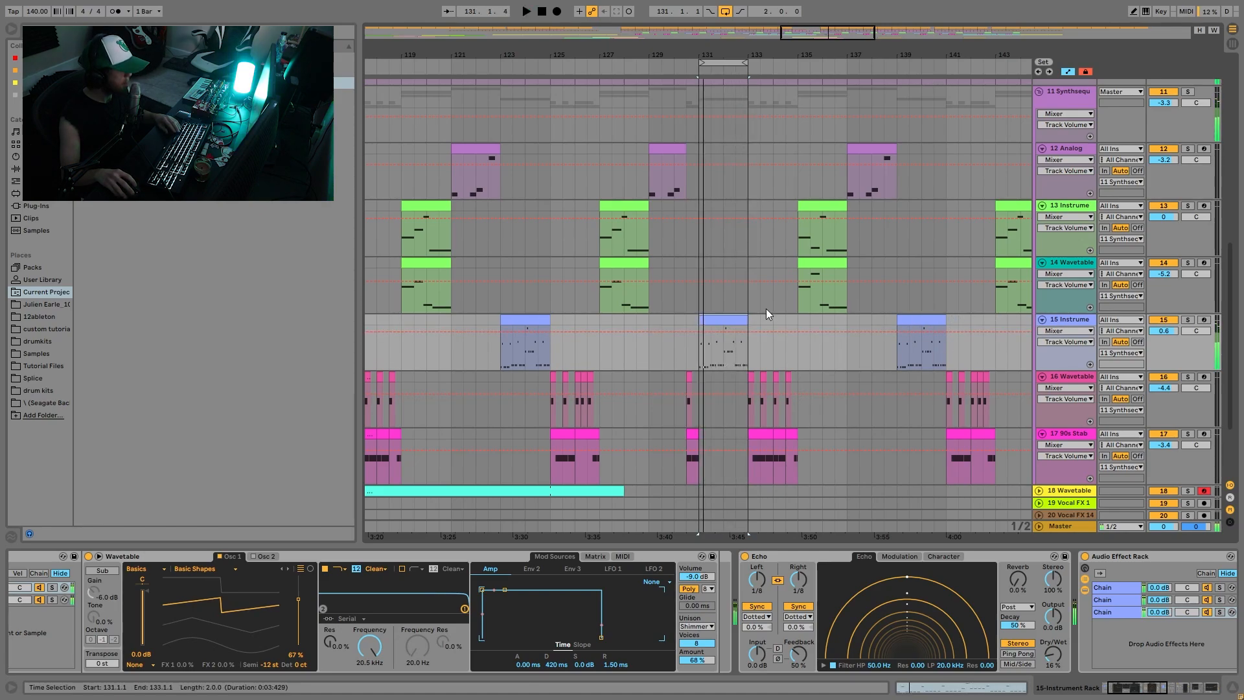
Step: Extend the loop to four bars with the gap after track 15's clip selected, then loop 16 bars from 129 to 145
{"action": "left_click_drag", "start_coordinate": [750, 62], "coordinate": [797, 61]}
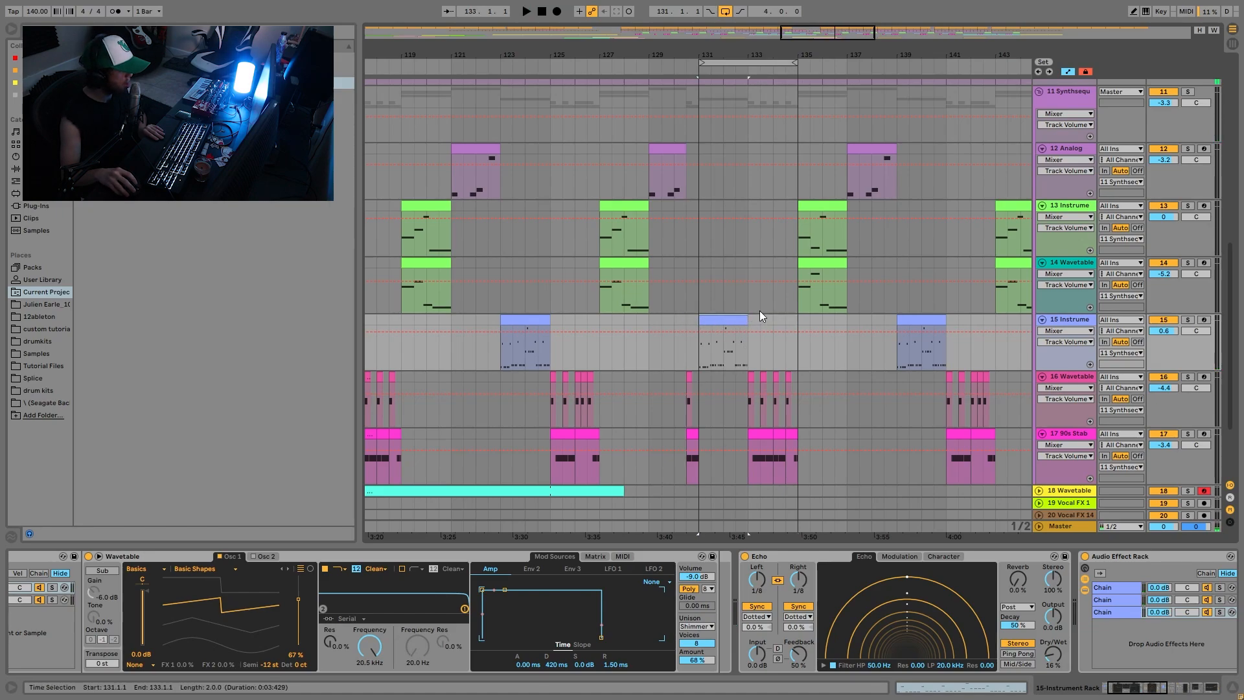
{"action": "left_click", "coordinate": [749, 324]}
{"action": "left_click_drag", "start_coordinate": [748, 321], "coordinate": [792, 328]}
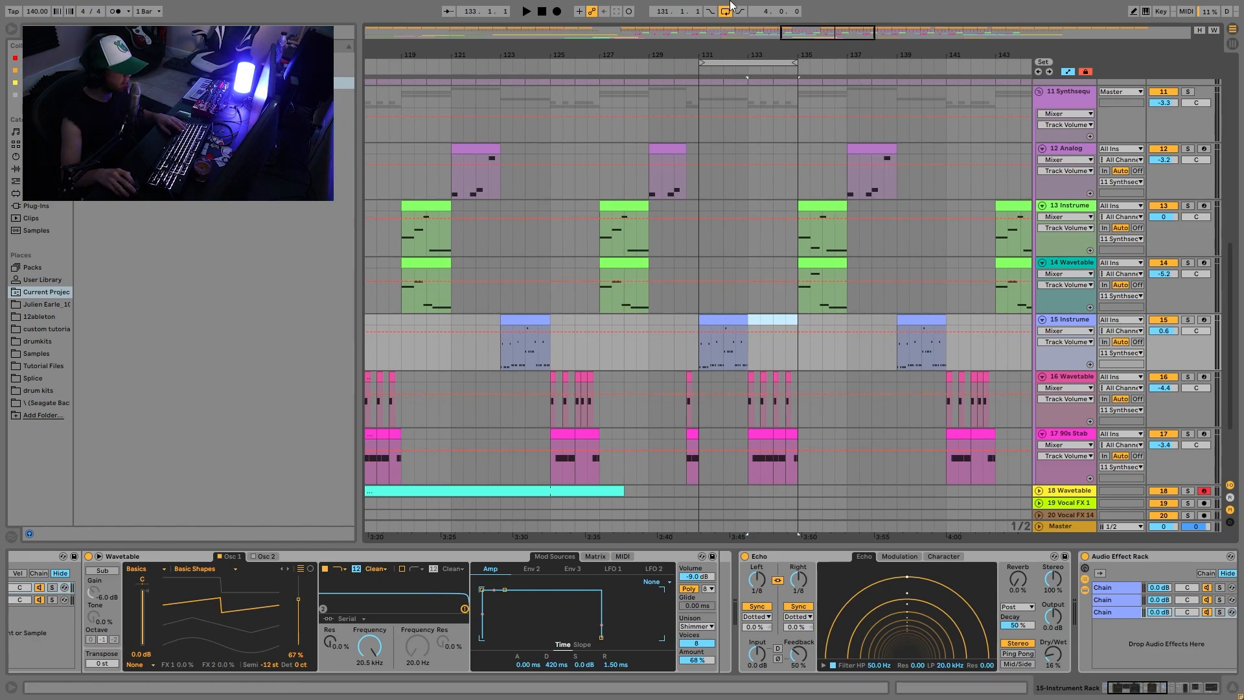
{"action": "left_click_drag", "start_coordinate": [750, 49], "coordinate": [893, 65]}
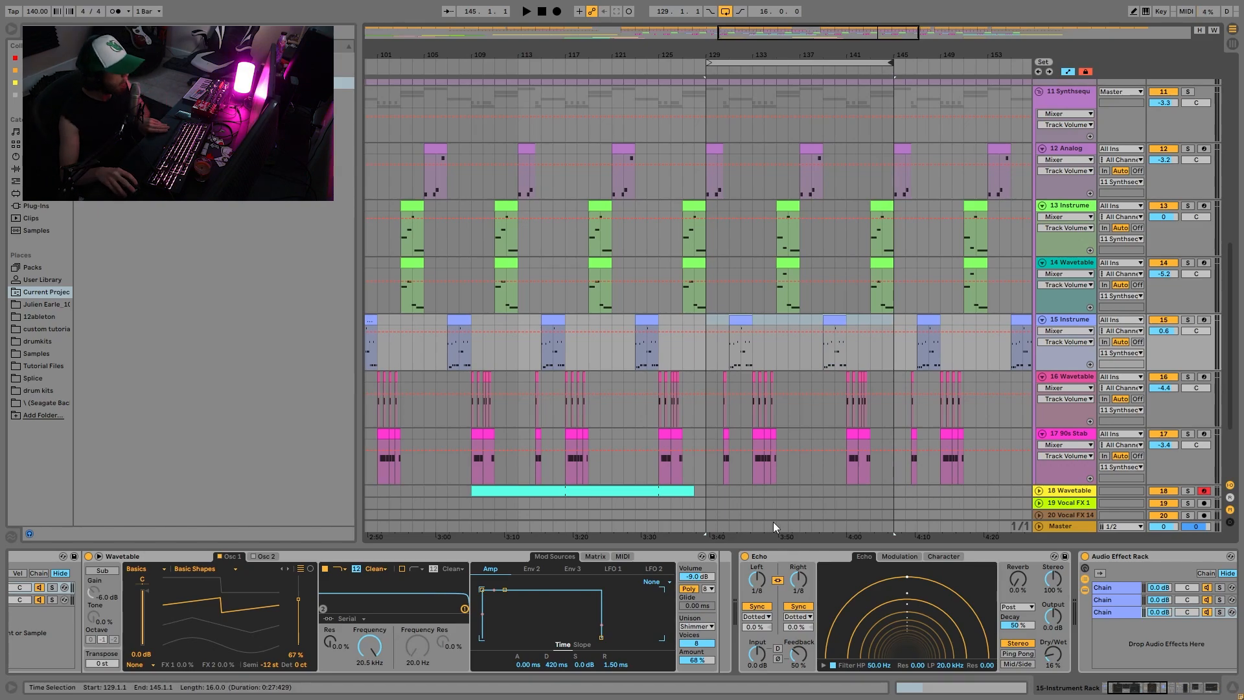
Step: Solo the Analog track, open its MIDI clip at bar 137 and play its notes
{"action": "left_click", "coordinate": [751, 464]}
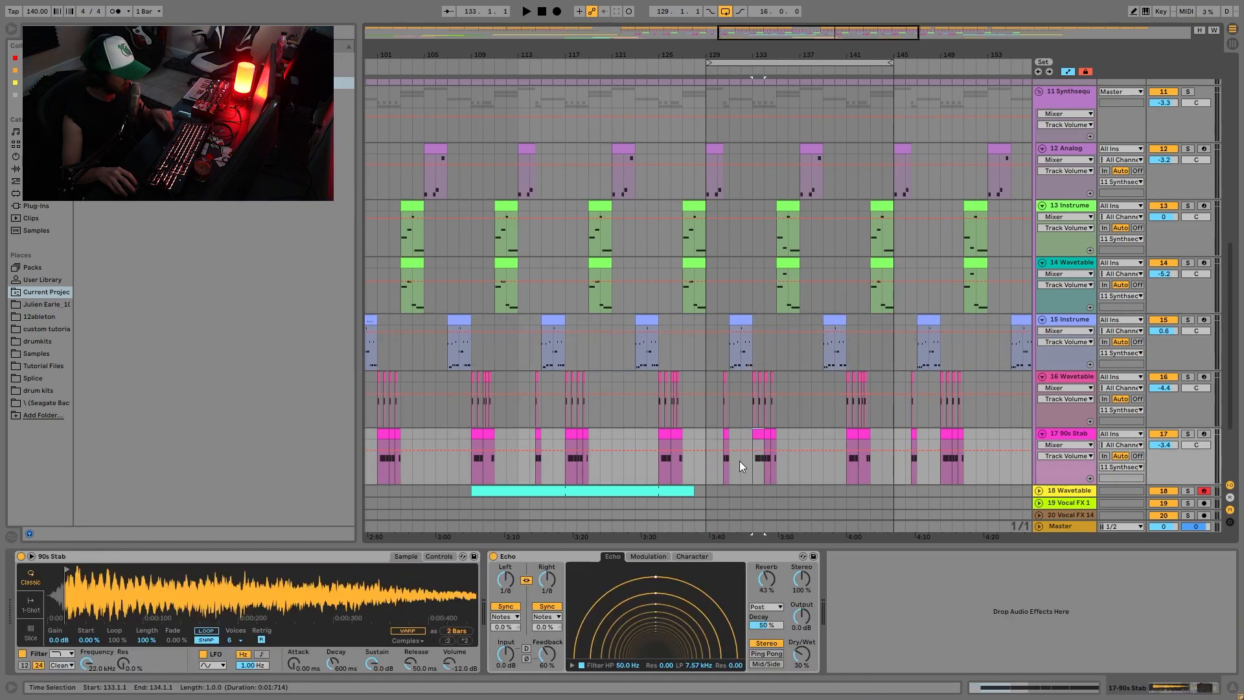
{"action": "left_click", "coordinate": [1069, 146]}
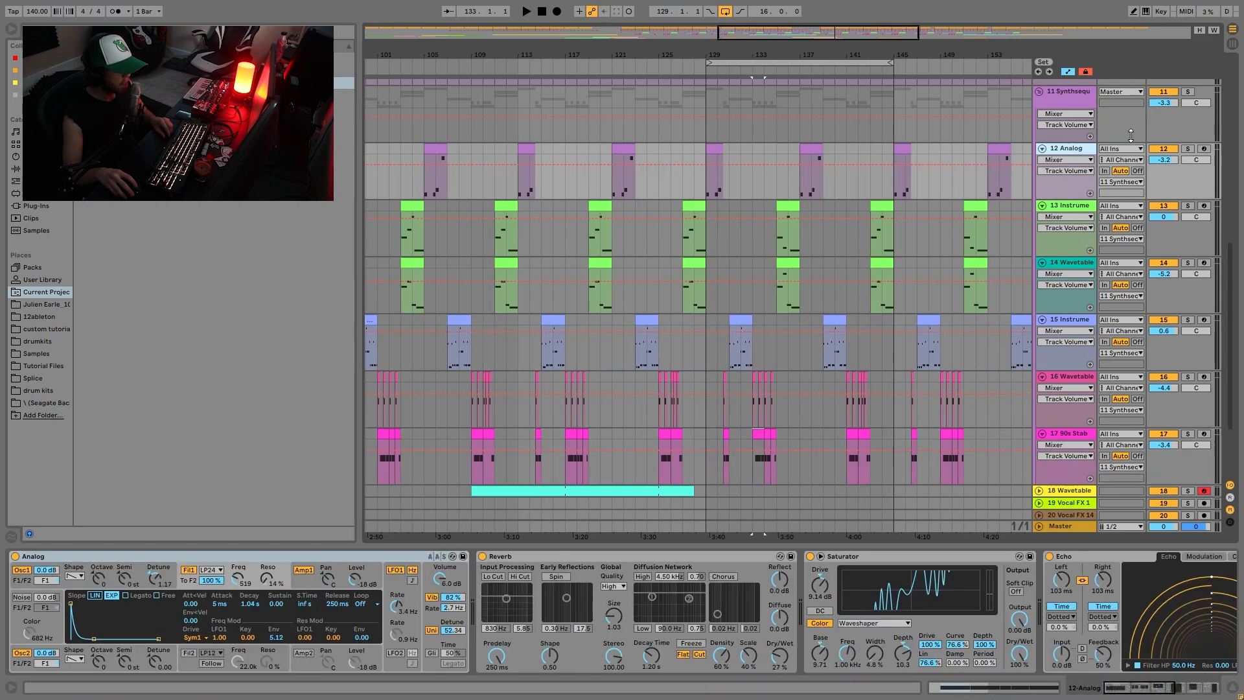
{"action": "left_click", "coordinate": [1188, 149]}
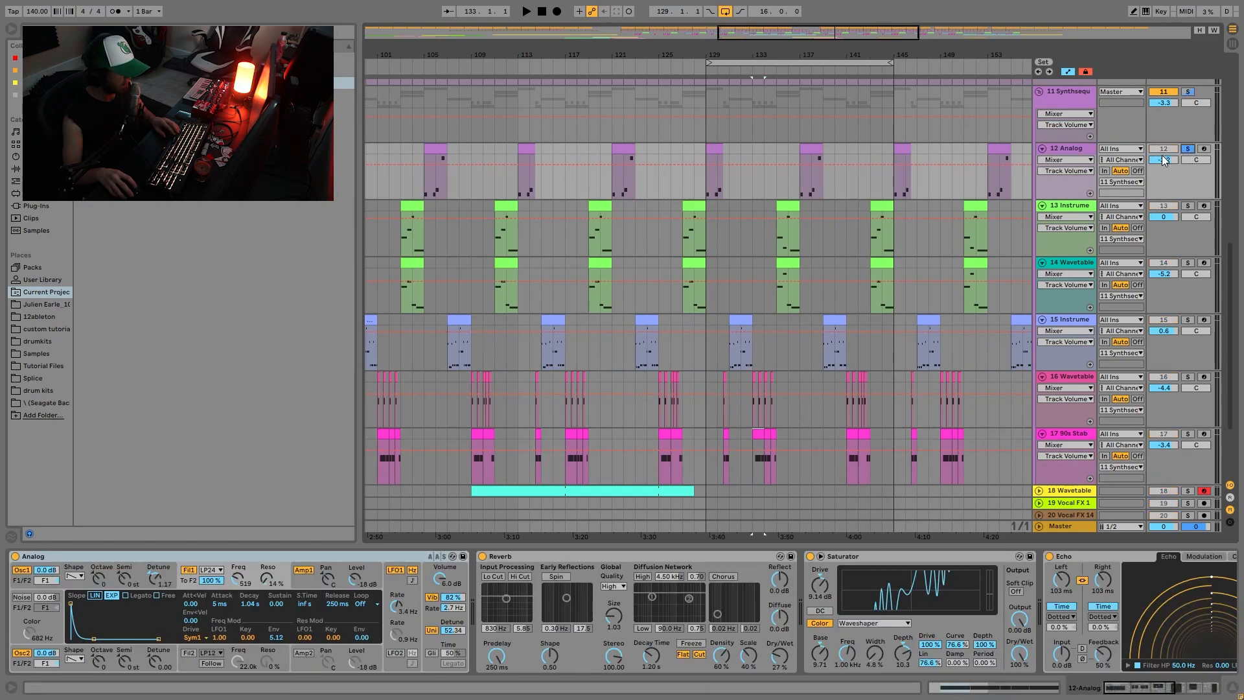
{"action": "double_click", "coordinate": [715, 149]}
{"action": "left_click", "coordinate": [813, 150]}
{"action": "key", "text": "space"}
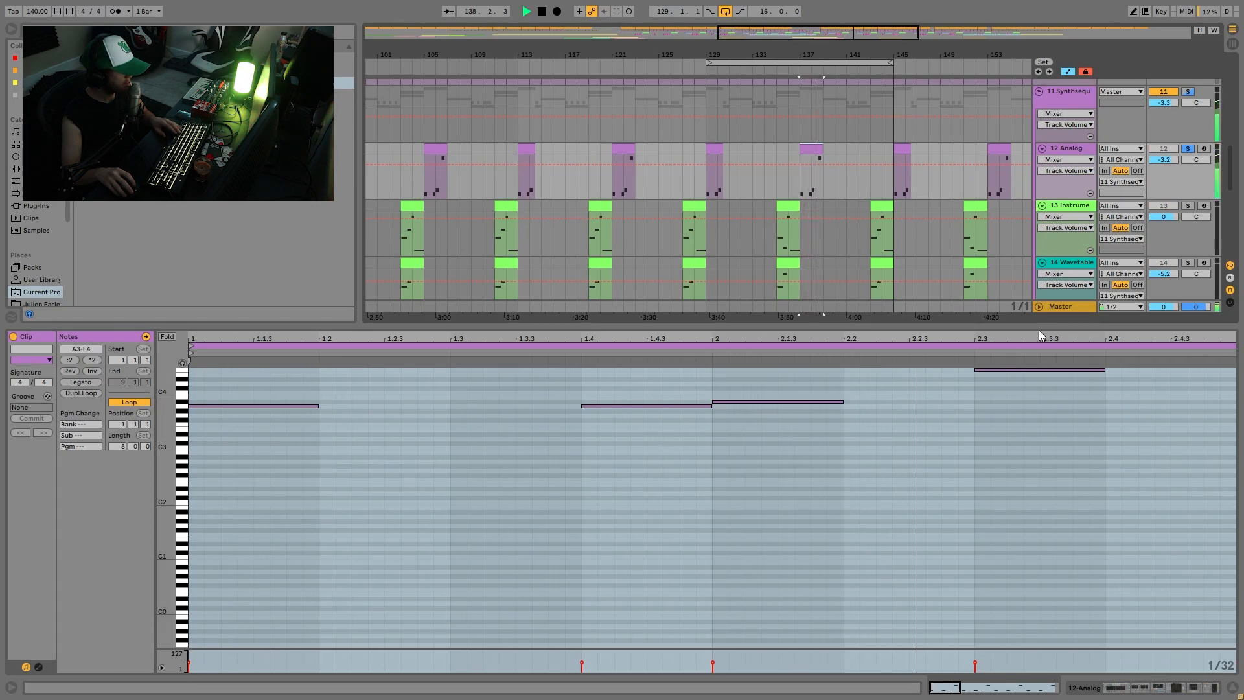
{"action": "key", "text": "space"}
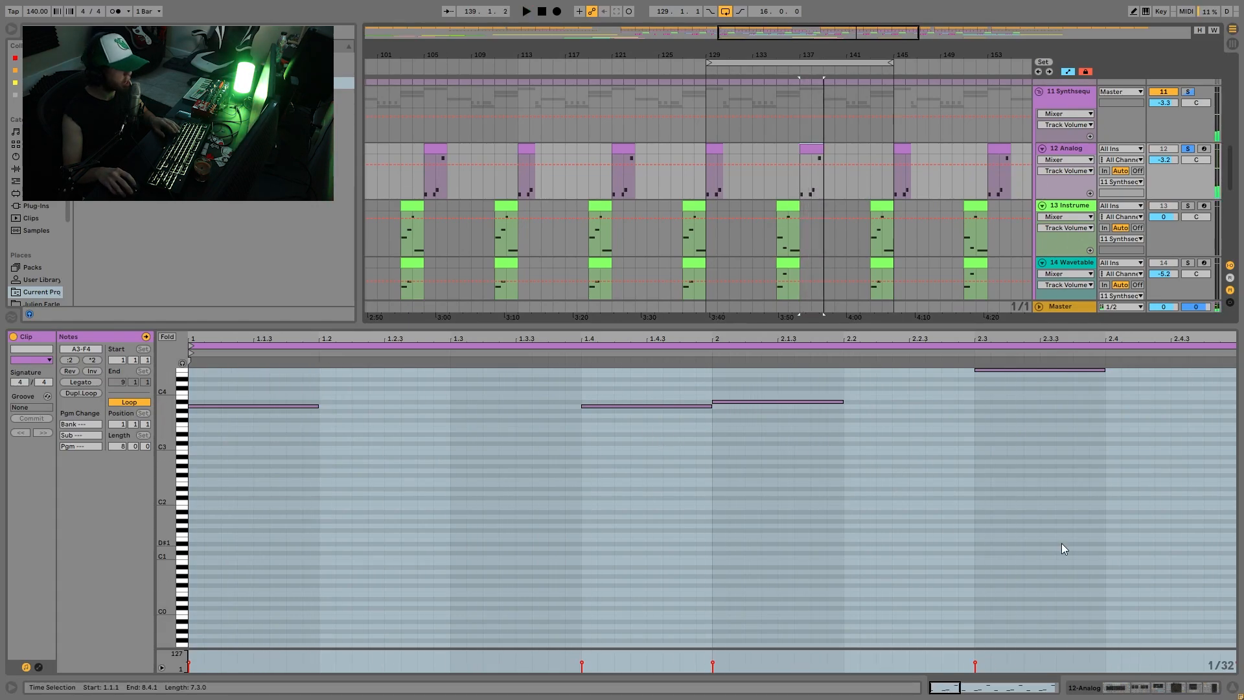
Step: Return to the Analog track's devices and inspect the synth's Amp 1 envelope and global voice settings
{"action": "left_click", "coordinate": [1153, 689]}
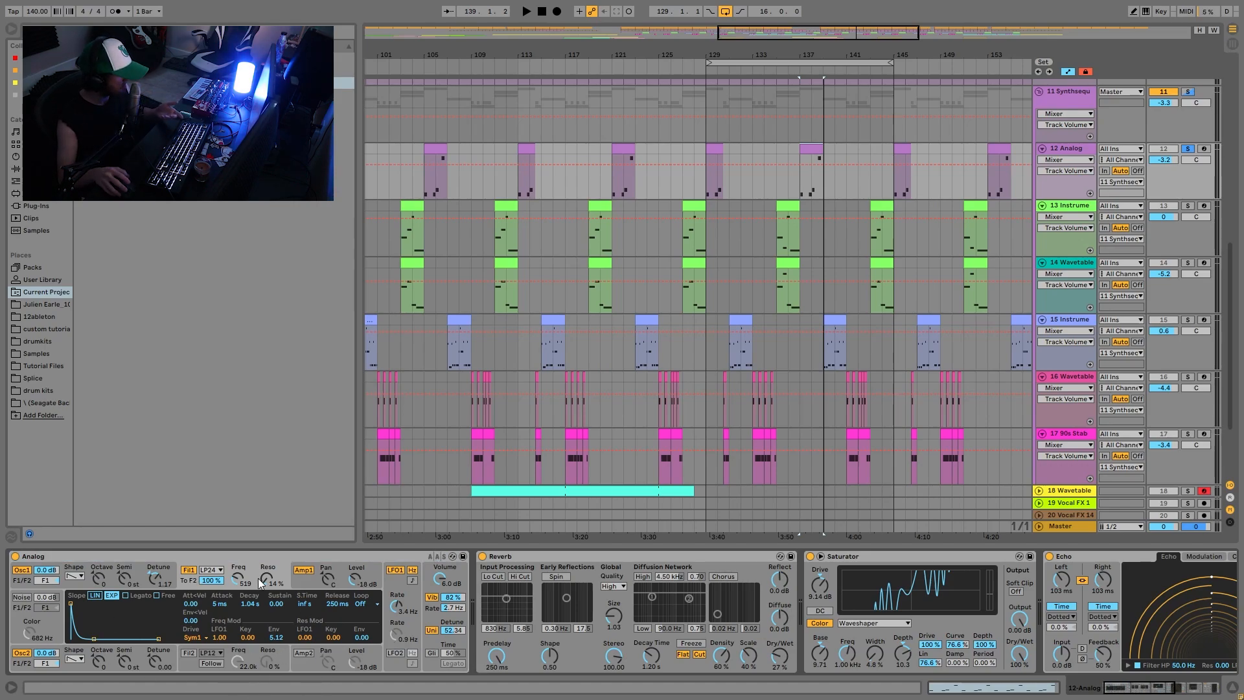
{"action": "left_click", "coordinate": [313, 581]}
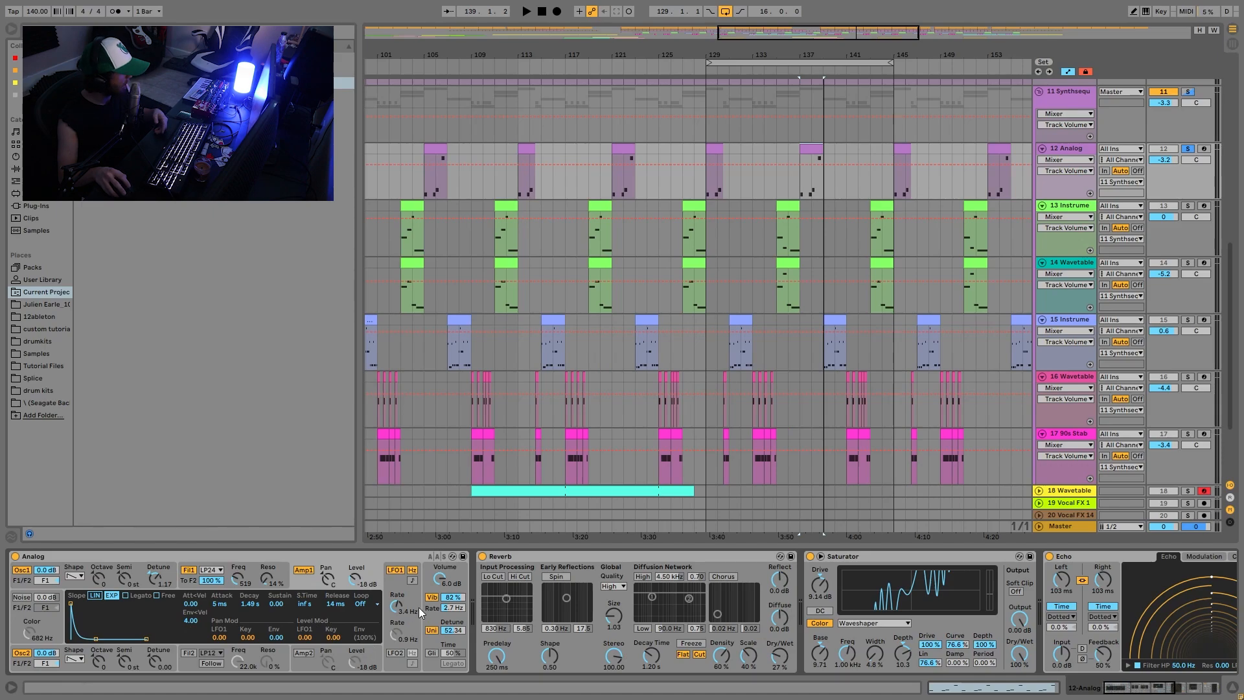
{"action": "left_click", "coordinate": [434, 613]}
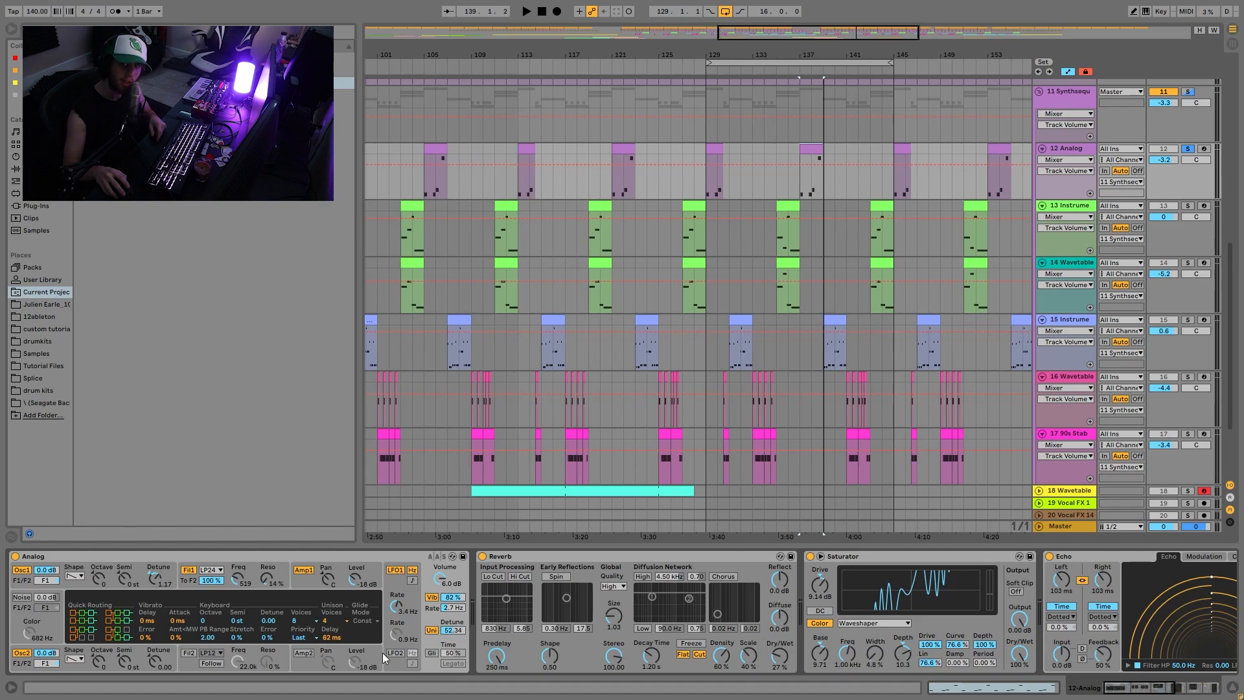
Step: Compare the Analog phrase with Unison switched off and back on, playing it from bar 137 each time
{"action": "left_click", "coordinate": [432, 629]}
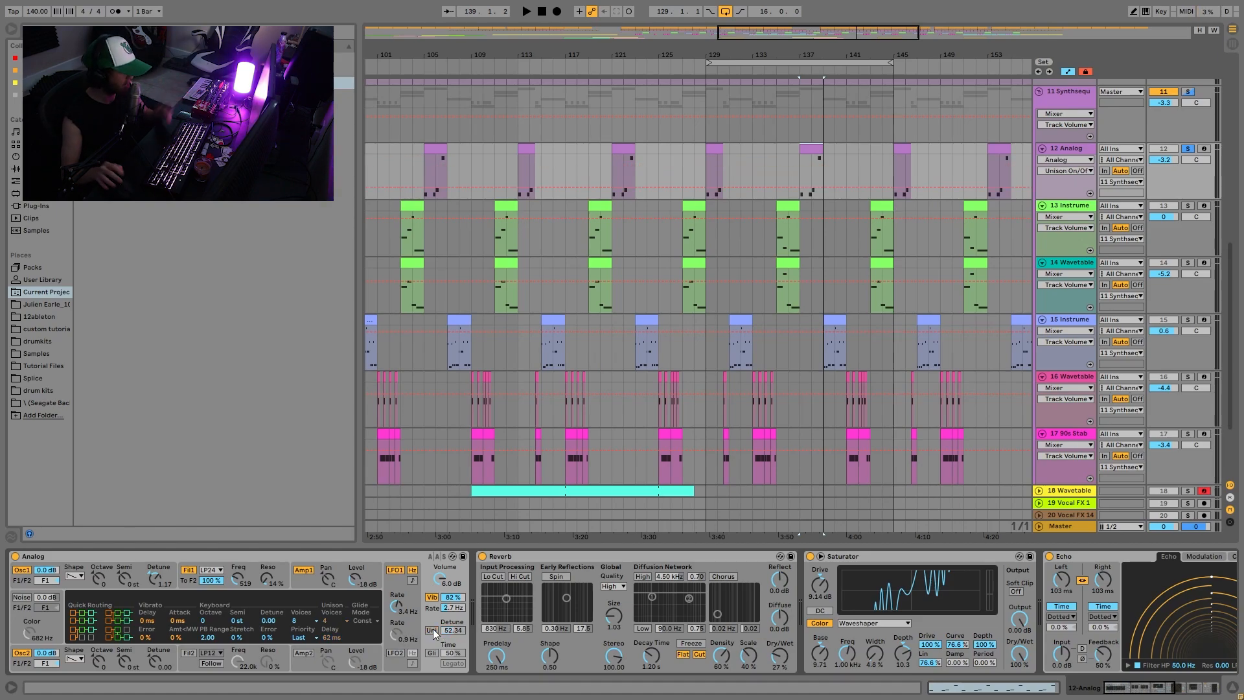
{"action": "key", "text": "space"}
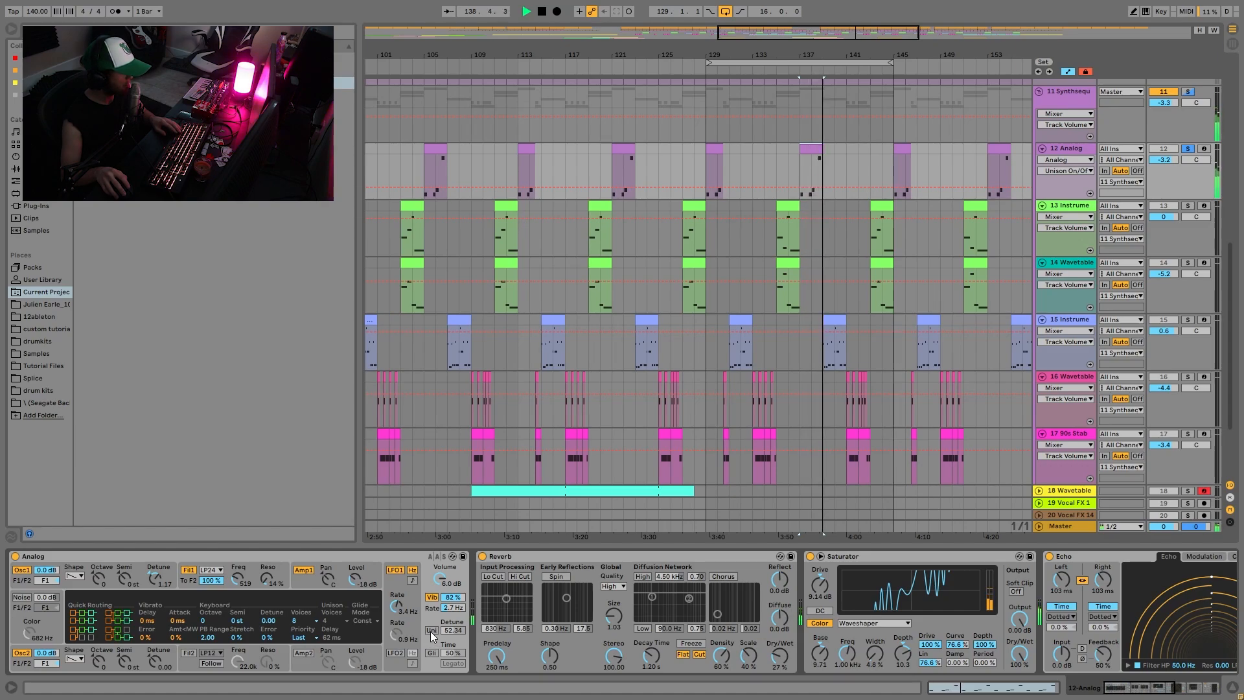
{"action": "key", "text": "space"}
{"action": "left_click", "coordinate": [431, 631]}
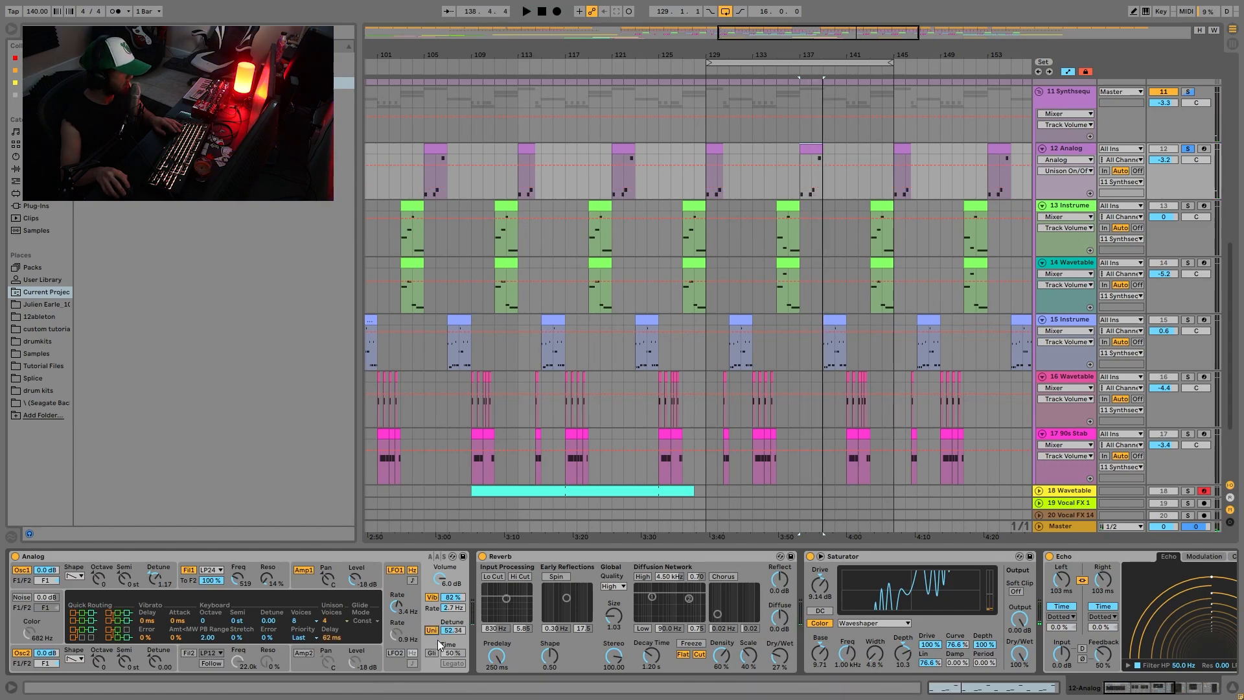
{"action": "key", "text": "space"}
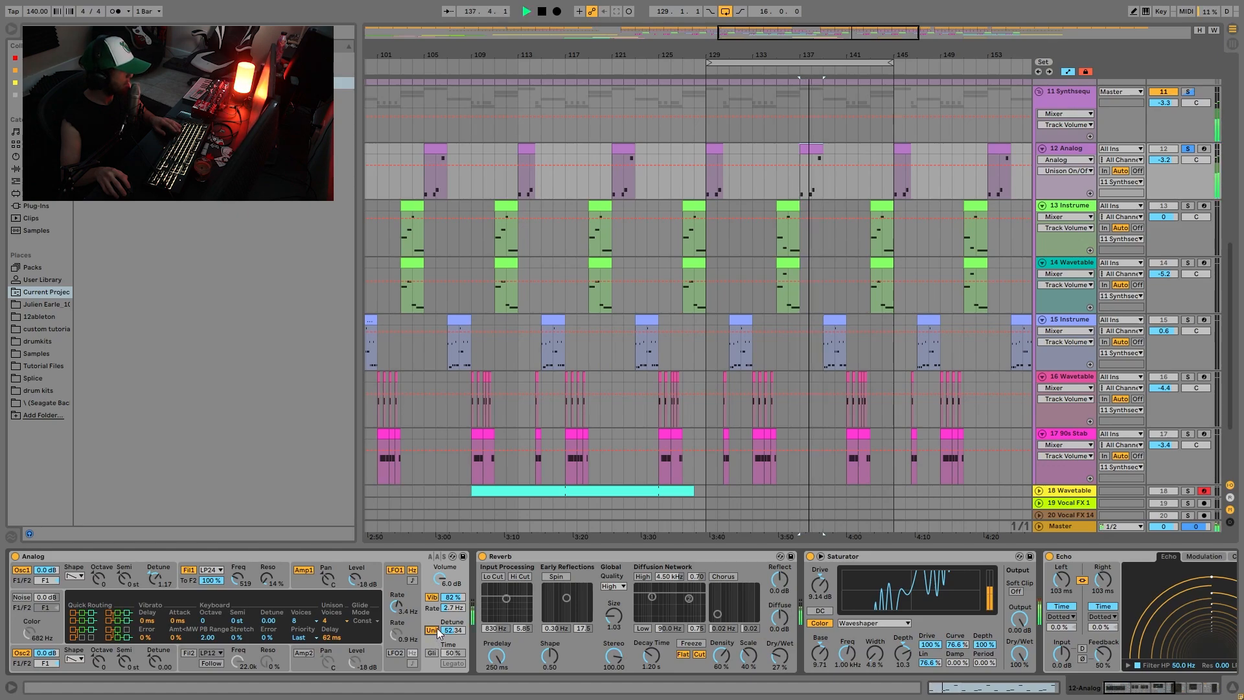
{"action": "key", "text": "space"}
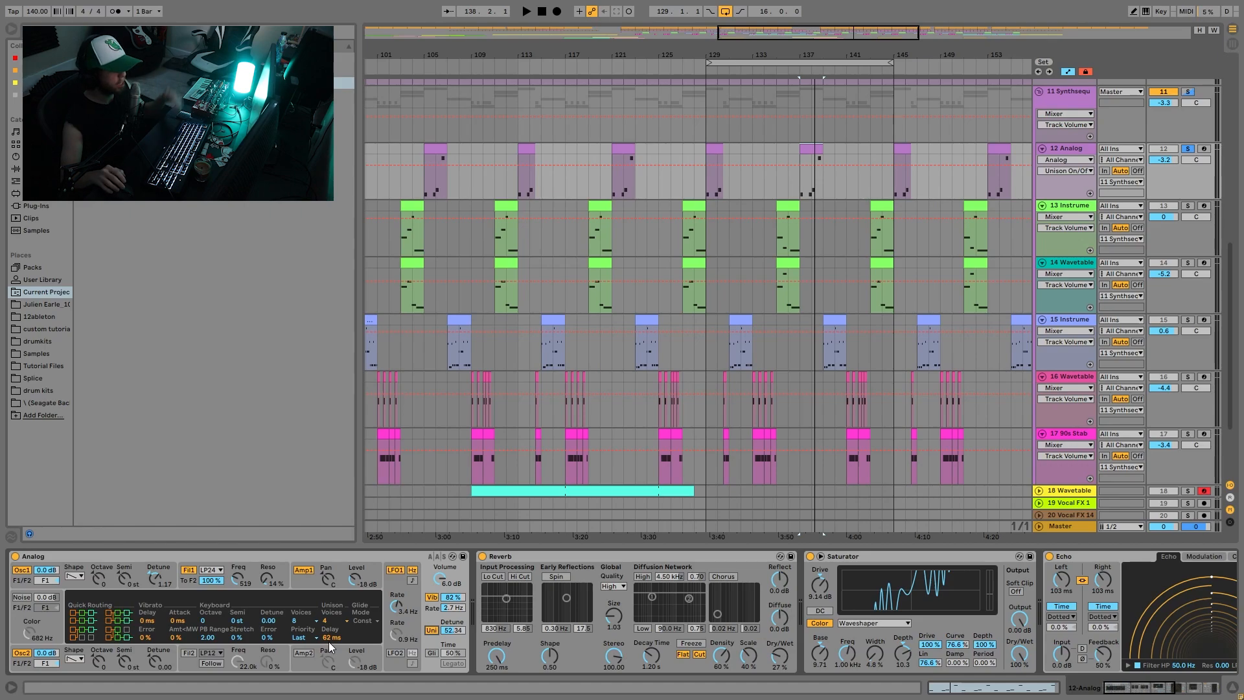
Step: Set the Analog synth's Unison delay to 100 ms
{"action": "left_click_drag", "start_coordinate": [328, 641], "coordinate": [332, 636]}
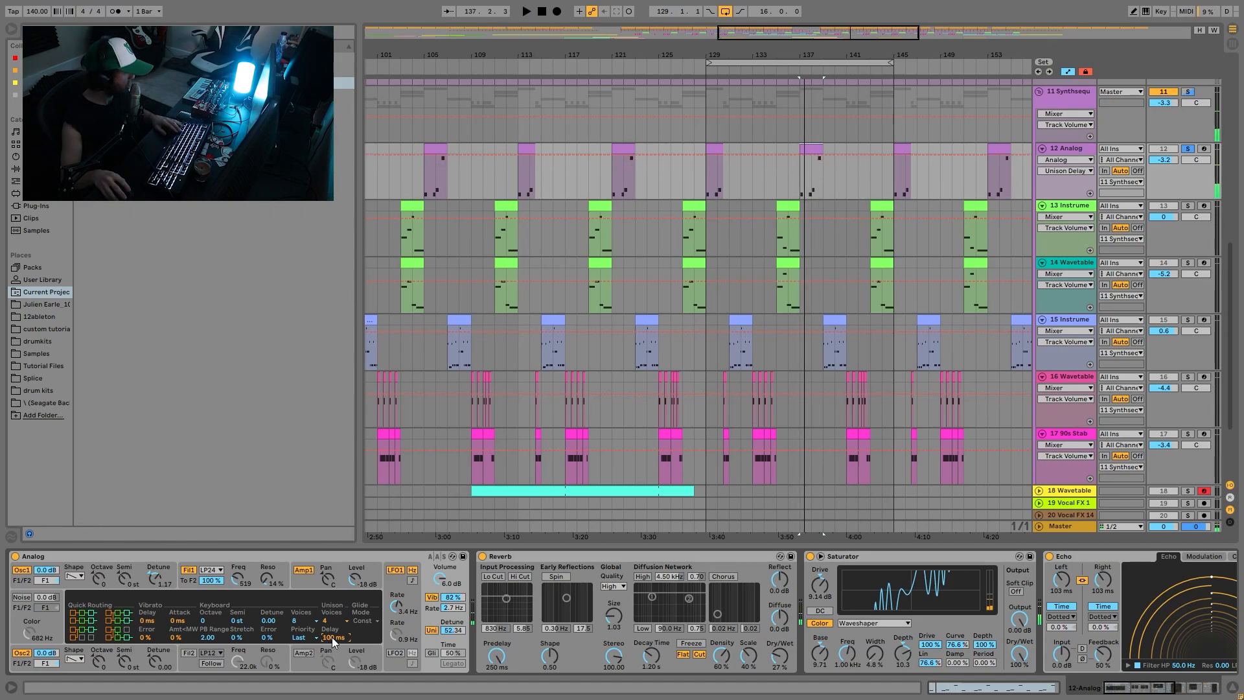
Step: Play the Analog phrase with the longer Unison delay, undo the last delay change and play the phrase again
{"action": "key", "text": "space"}
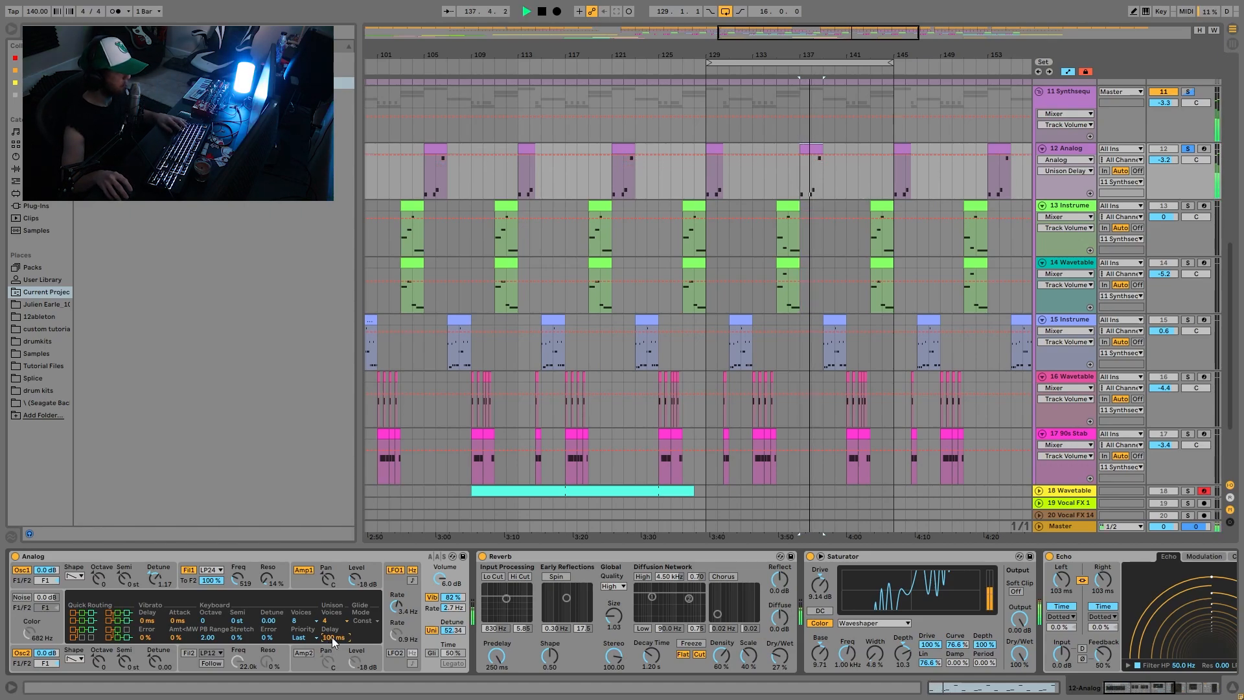
{"action": "key", "text": "space"}
{"action": "key", "text": "ctrl+z"}
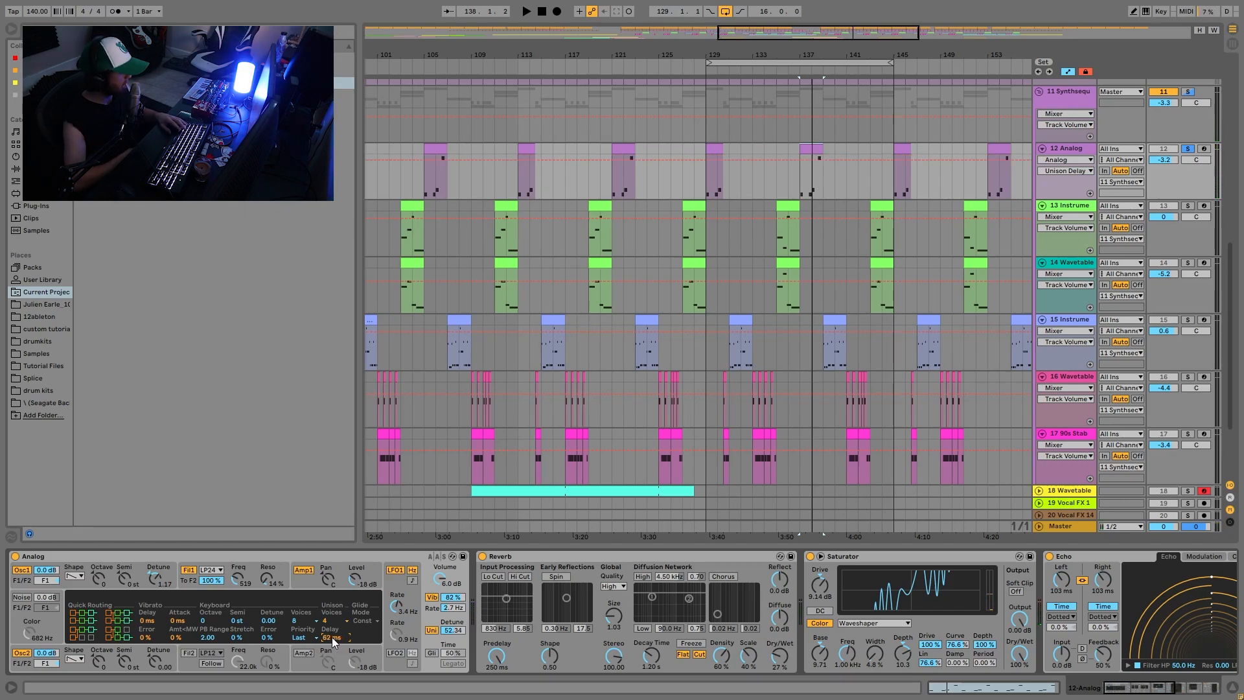
{"action": "key", "text": "space"}
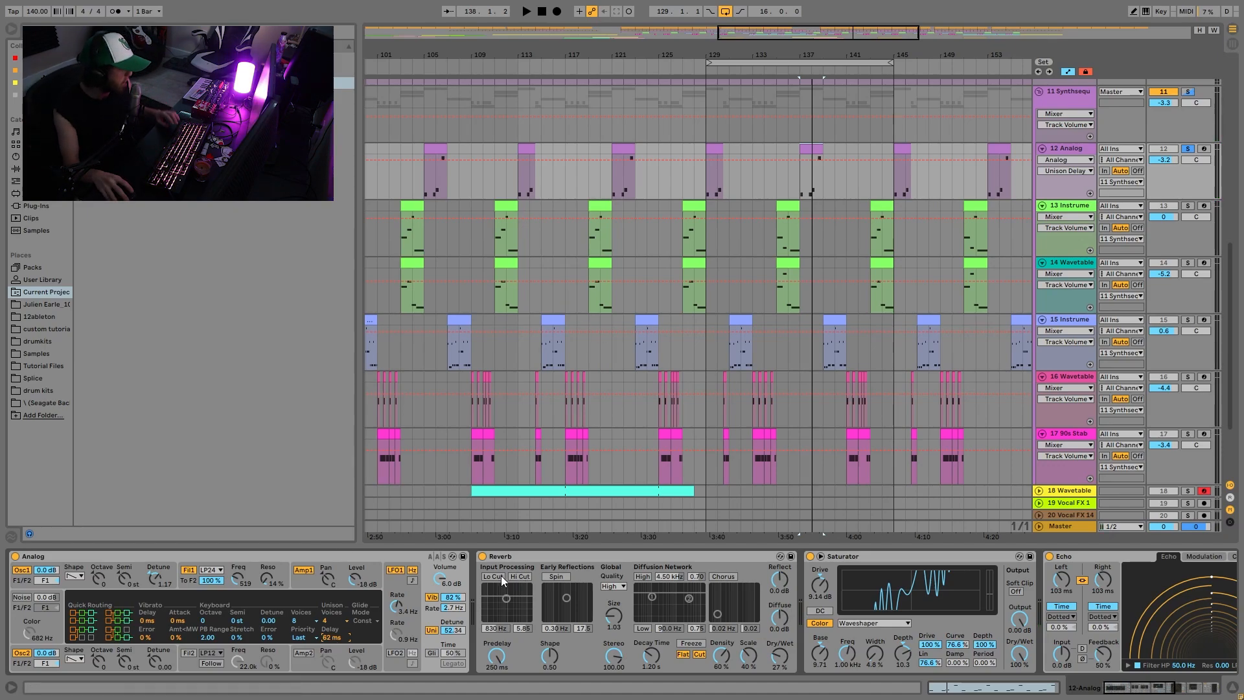
Step: Audition the Analog phrase from bar 137 with Unison switched off and re-enable Unison
{"action": "left_click", "coordinate": [431, 631]}
{"action": "key", "text": "space"}
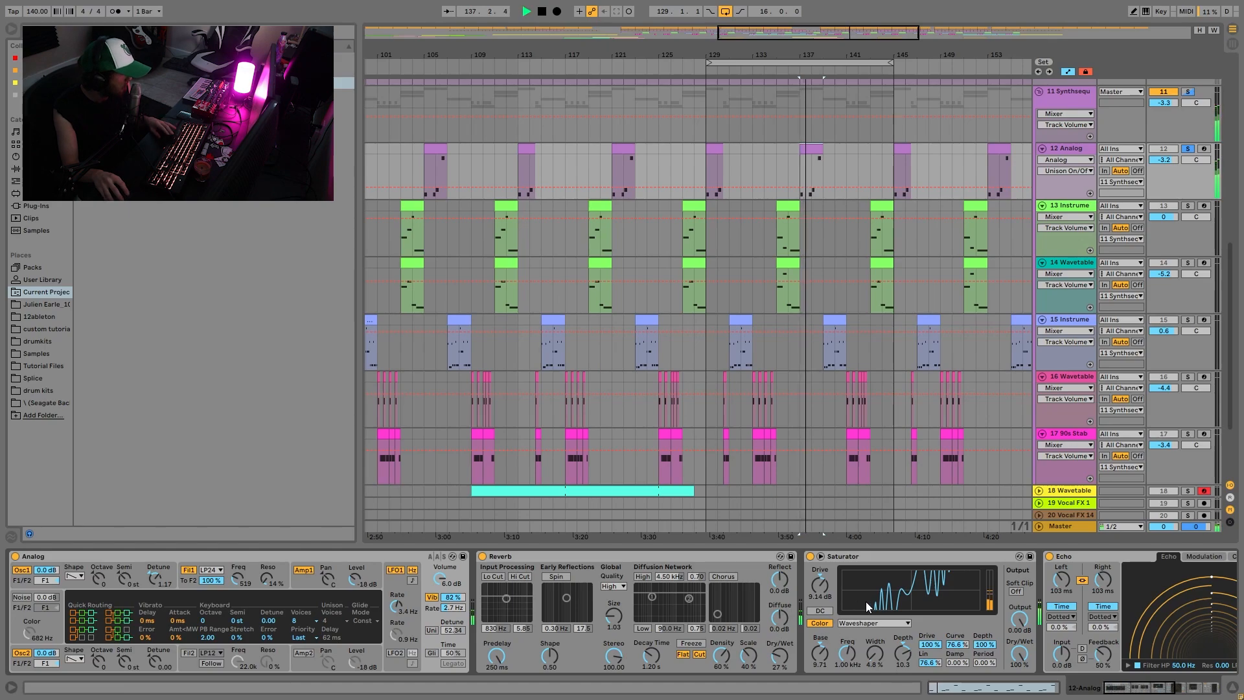
{"action": "left_click", "coordinate": [430, 630]}
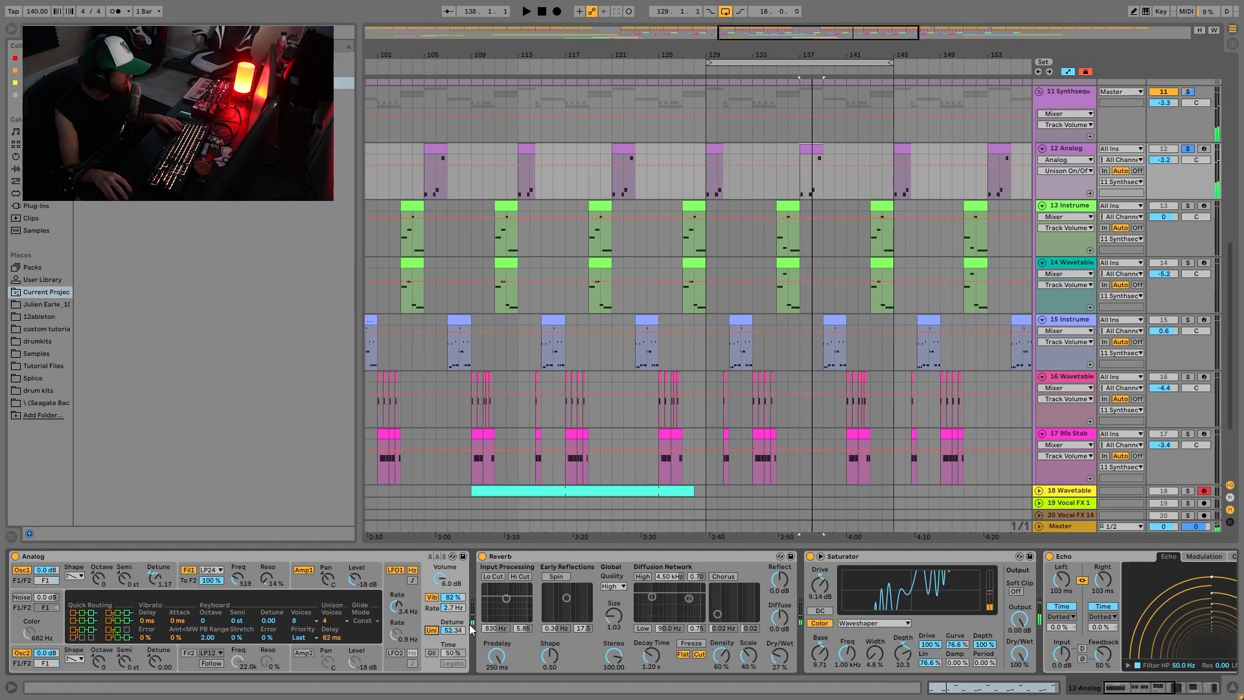
Step: Audition the Analog phrase with the Saturator bypassed and switch the Saturator back on
{"action": "left_click", "coordinate": [810, 556]}
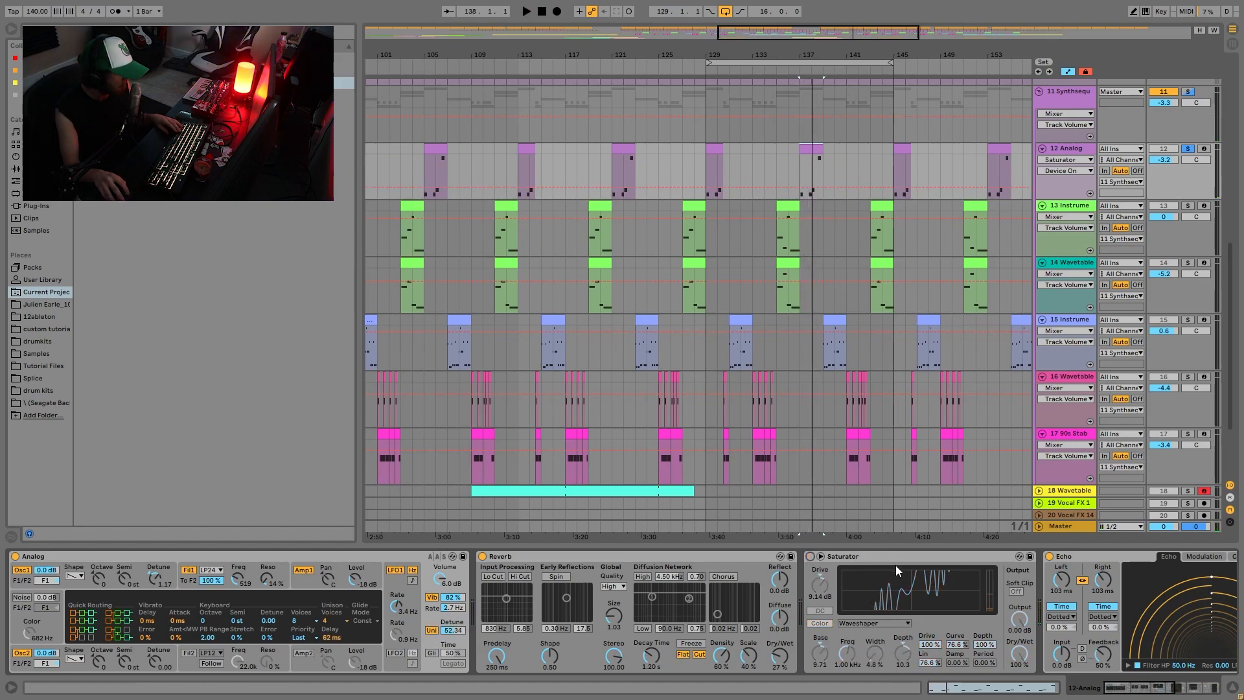
{"action": "key", "text": "space"}
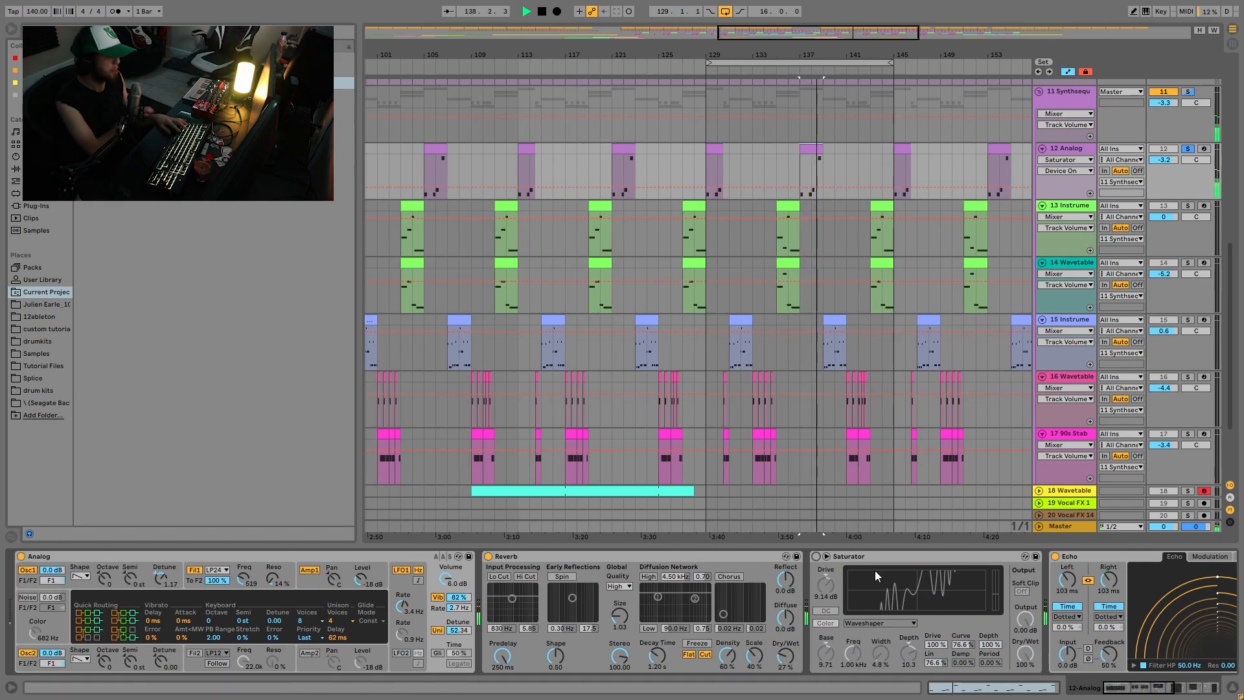
{"action": "key", "text": "space"}
{"action": "key", "text": "0"}
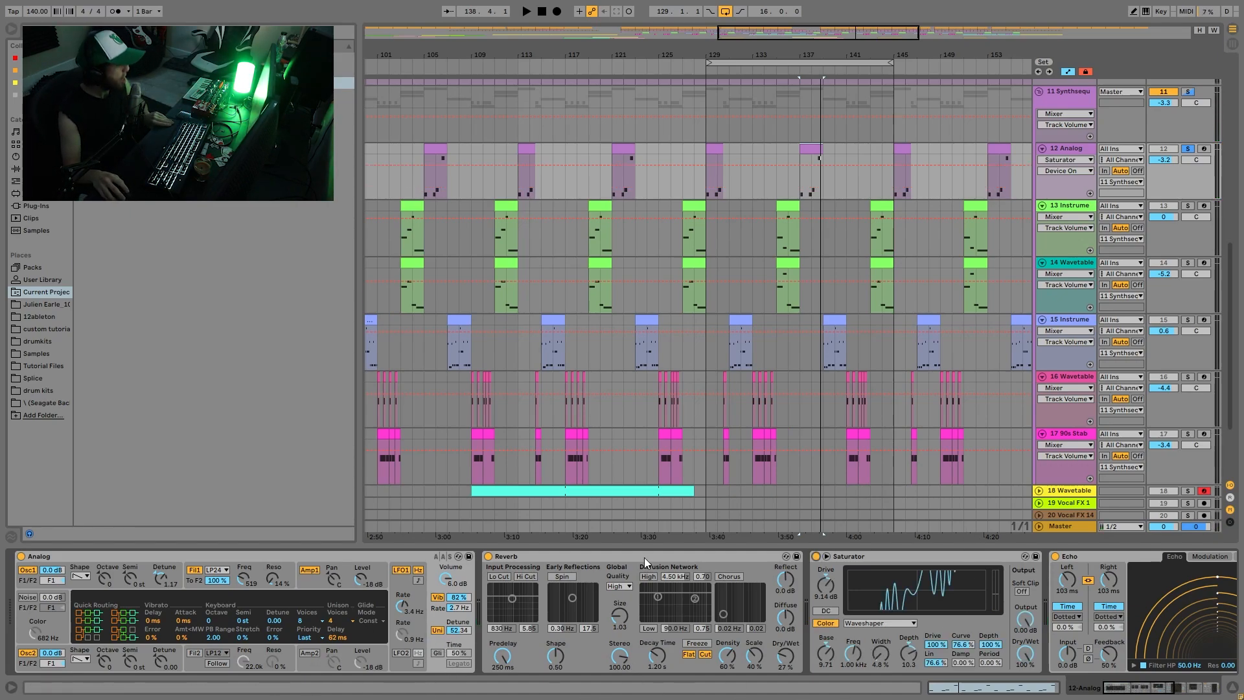
Step: Play the Analog phrase with the Saturator active and inspect the Saturator, Echo, Auto Filter and sidechain Compressor settings
{"action": "scroll", "coordinate": [865, 597], "scroll_direction": "down", "scroll_amount": 5}
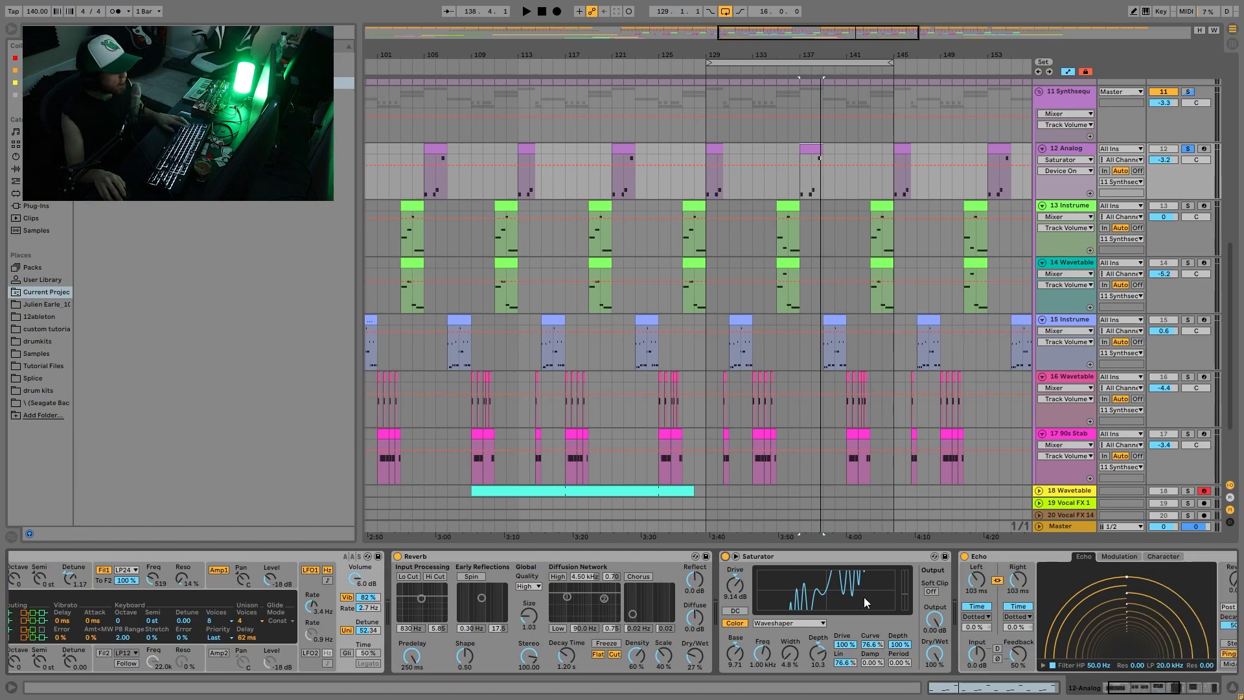
{"action": "scroll", "coordinate": [758, 632], "scroll_direction": "down", "scroll_amount": 3}
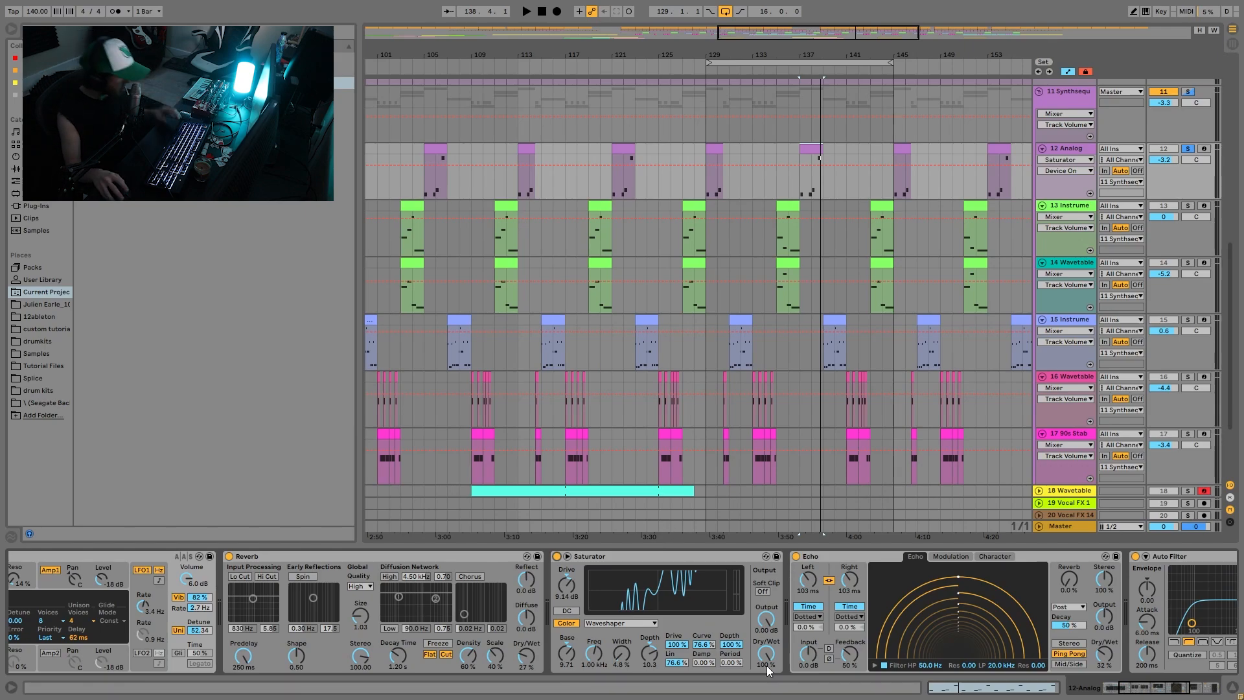
{"action": "key", "text": "space"}
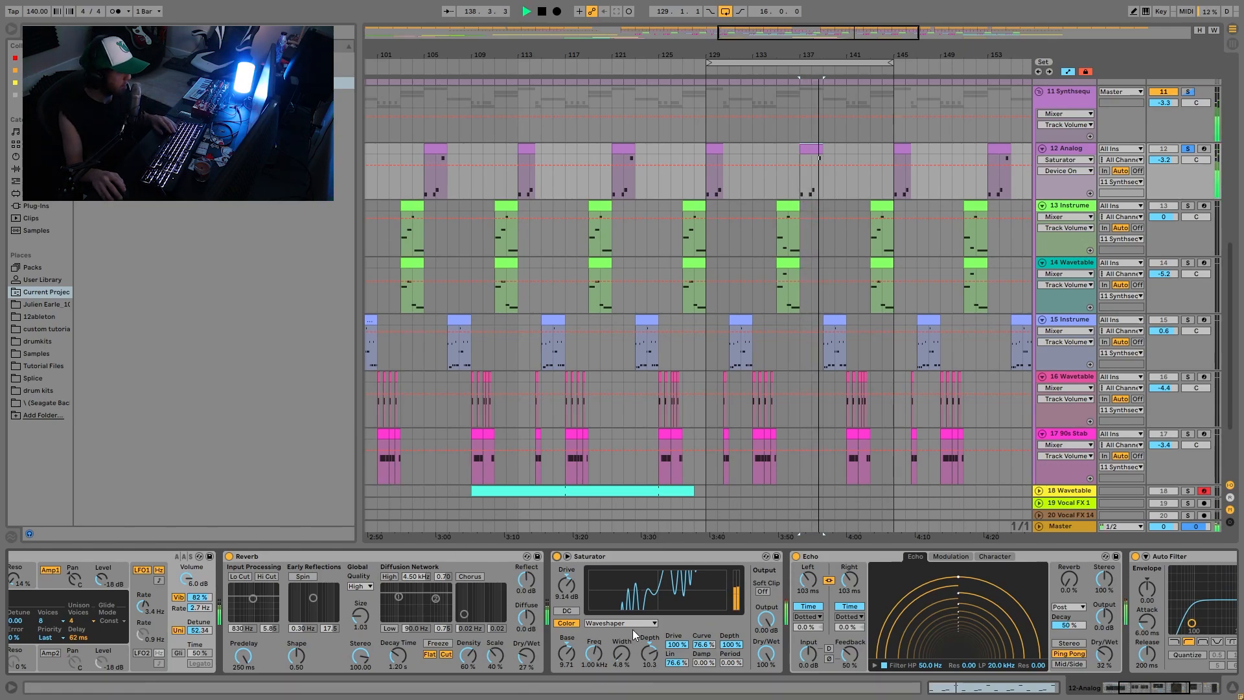
{"action": "key", "text": "space"}
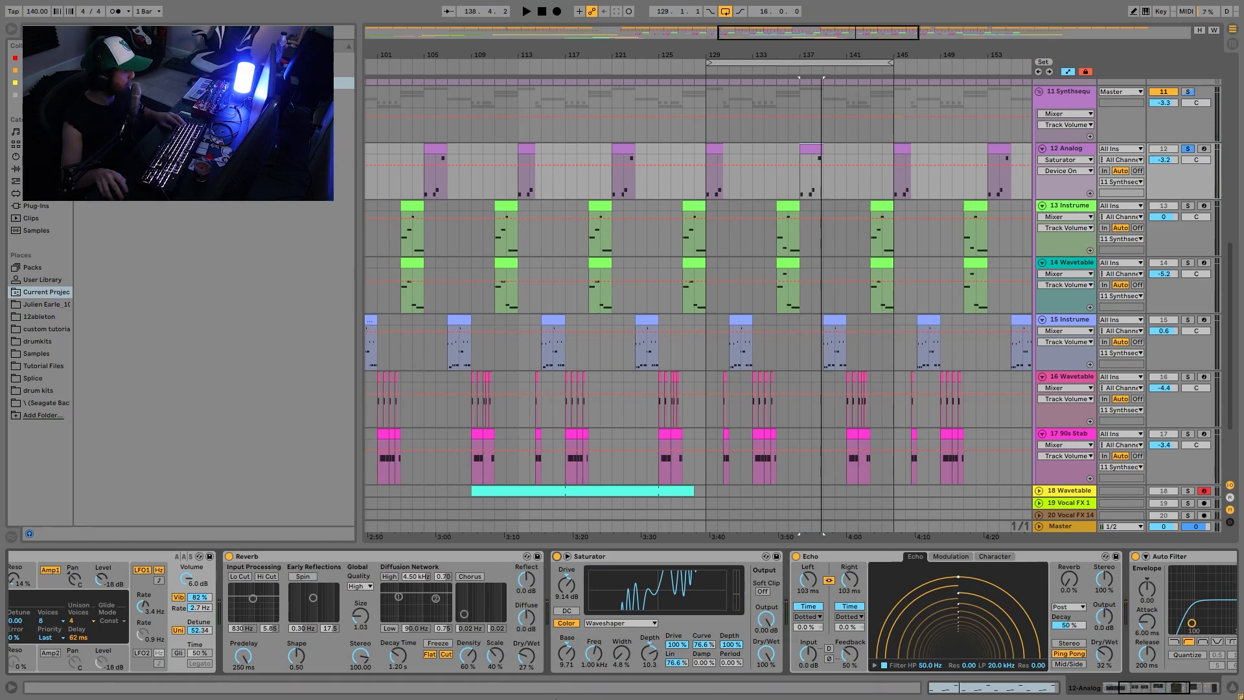
{"action": "scroll", "coordinate": [713, 651], "scroll_direction": "right", "scroll_amount": 10}
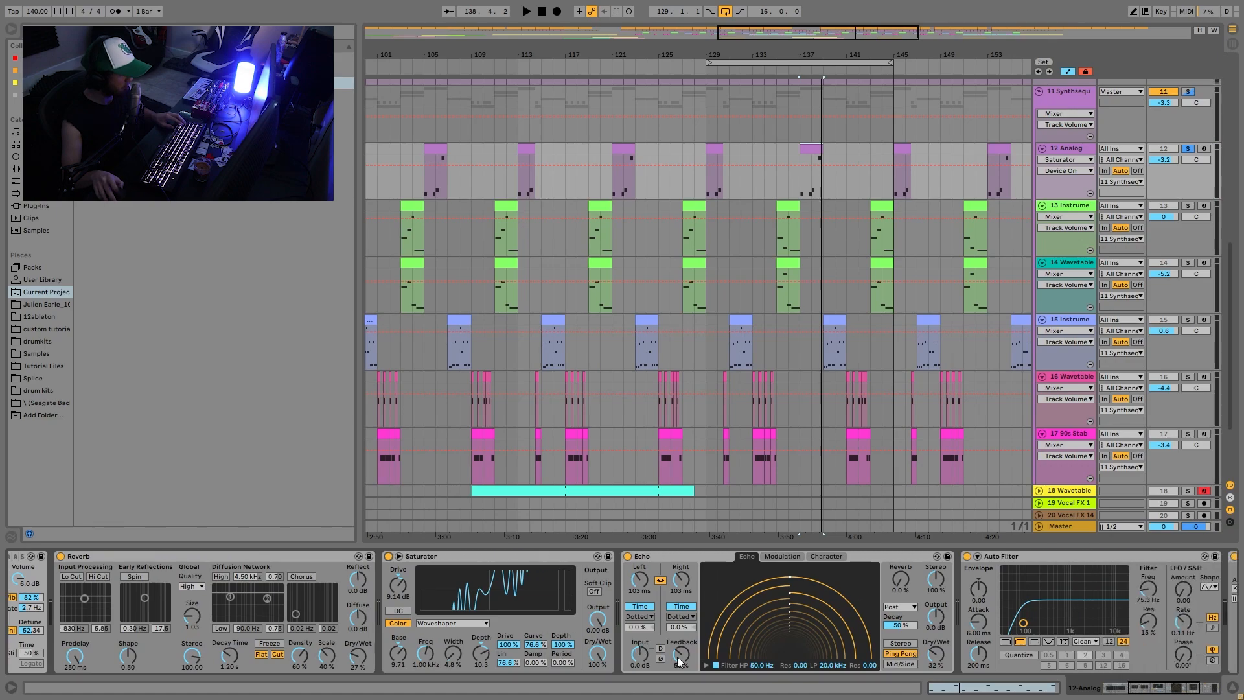
{"action": "scroll", "coordinate": [805, 647], "scroll_direction": "right", "scroll_amount": 6}
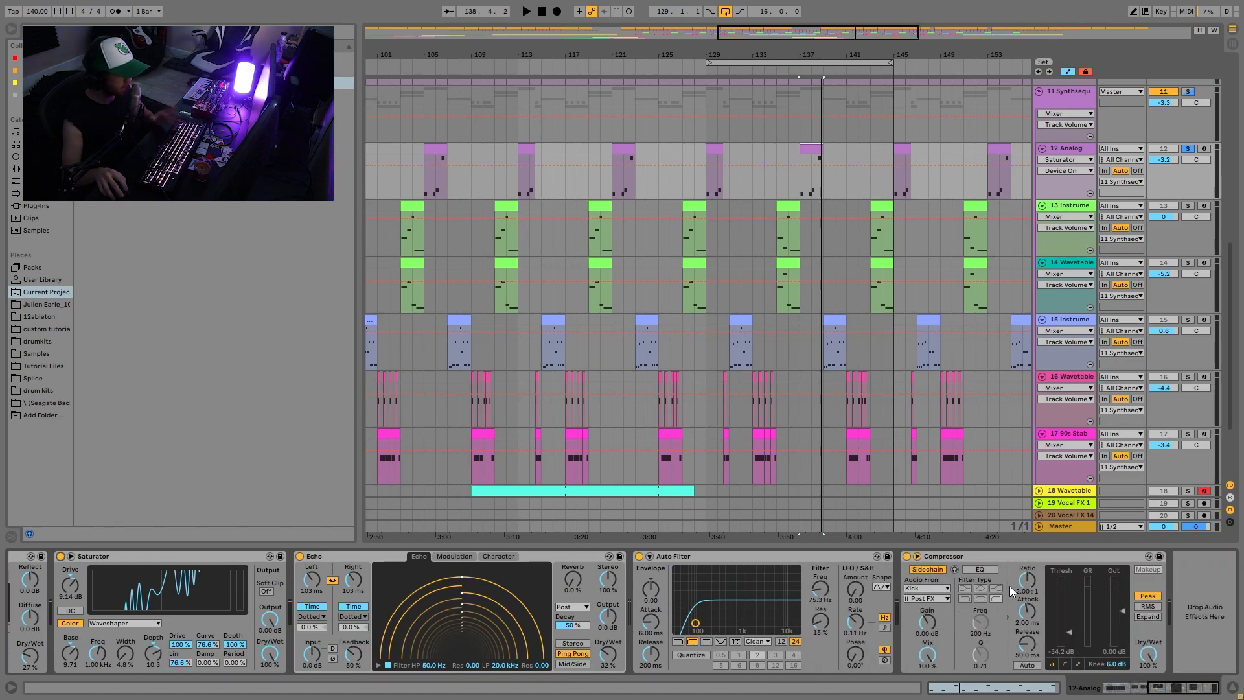
Step: Solo tracks 13 and 14 together and play their layered phrase from bar 135
{"action": "left_click", "coordinate": [1188, 205]}
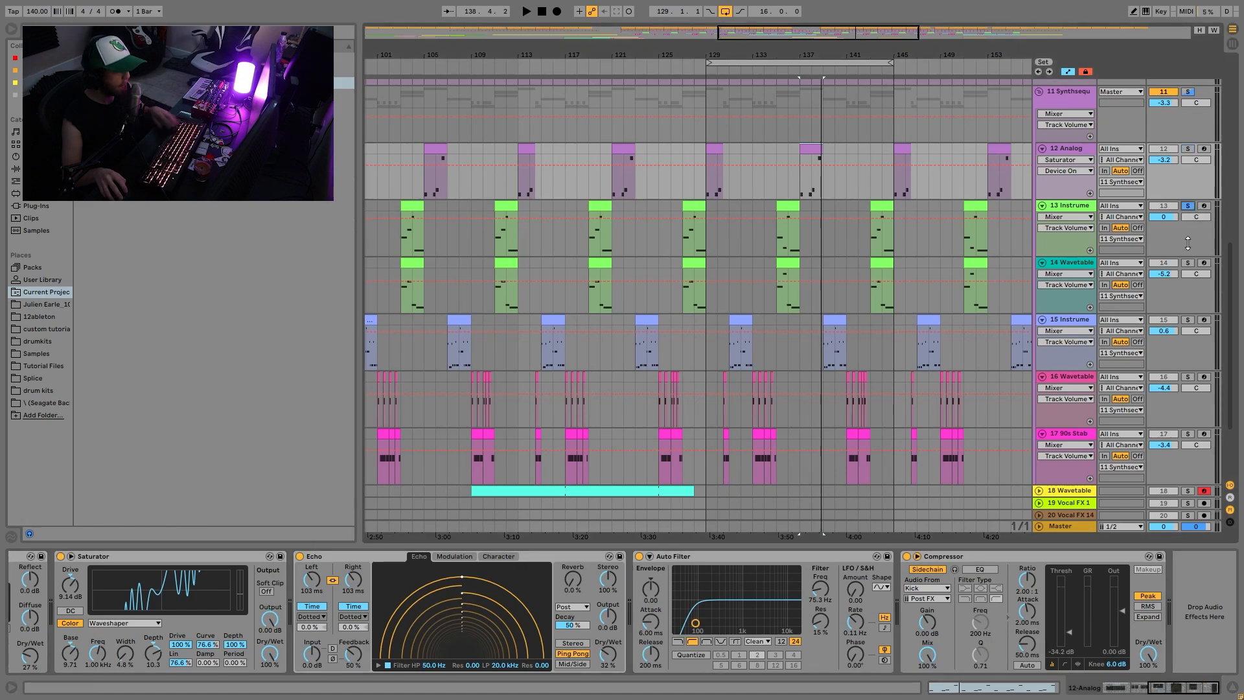
{"action": "left_click", "coordinate": [1188, 263], "text": "ctrl"}
{"action": "left_click", "coordinate": [788, 262]}
{"action": "key", "text": "space"}
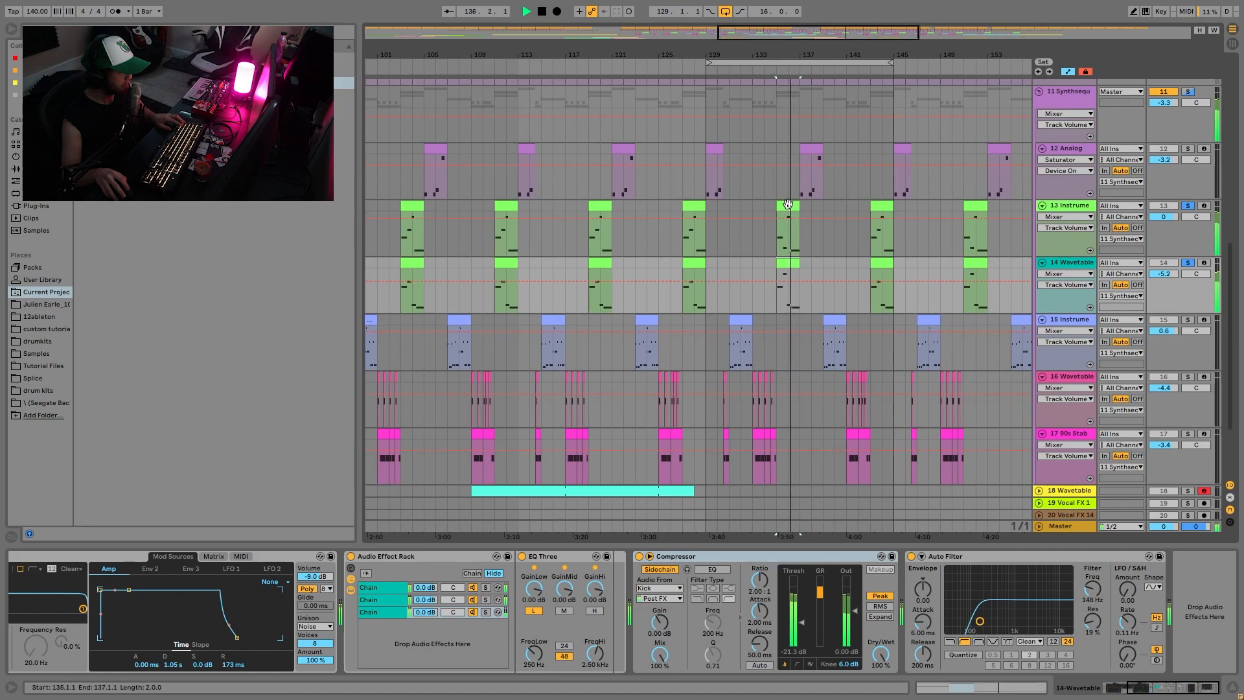
{"action": "key", "text": "space"}
Step: Open track 14's MIDI clip at bar 135 to examine its notes and play that track soloed alone
{"action": "double_click", "coordinate": [788, 263]}
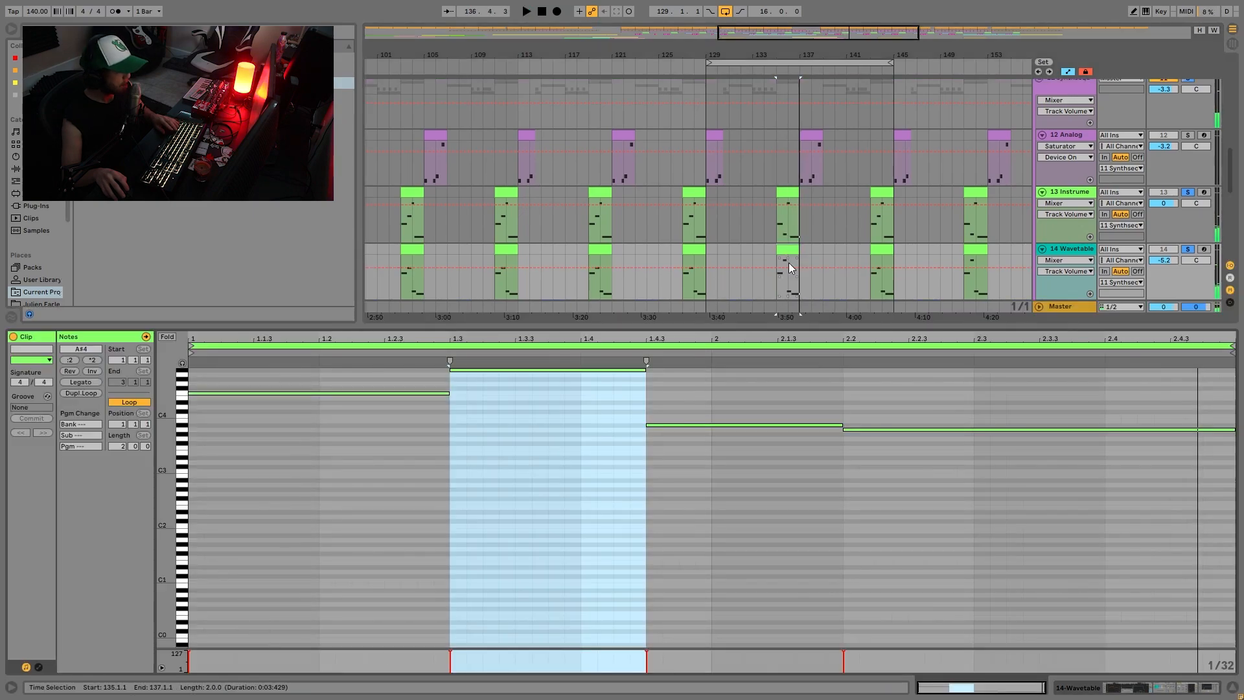
{"action": "left_click_drag", "start_coordinate": [167, 490], "coordinate": [158, 491]}
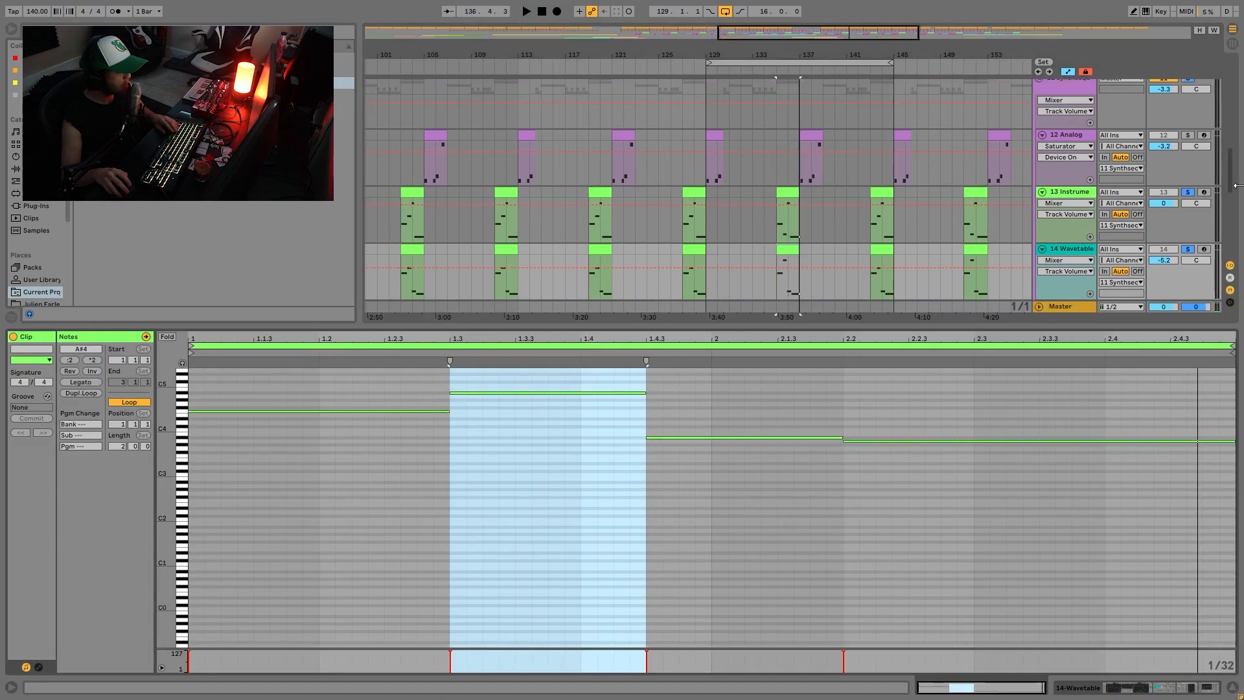
{"action": "left_click", "coordinate": [1187, 193]}
{"action": "key", "text": "space"}
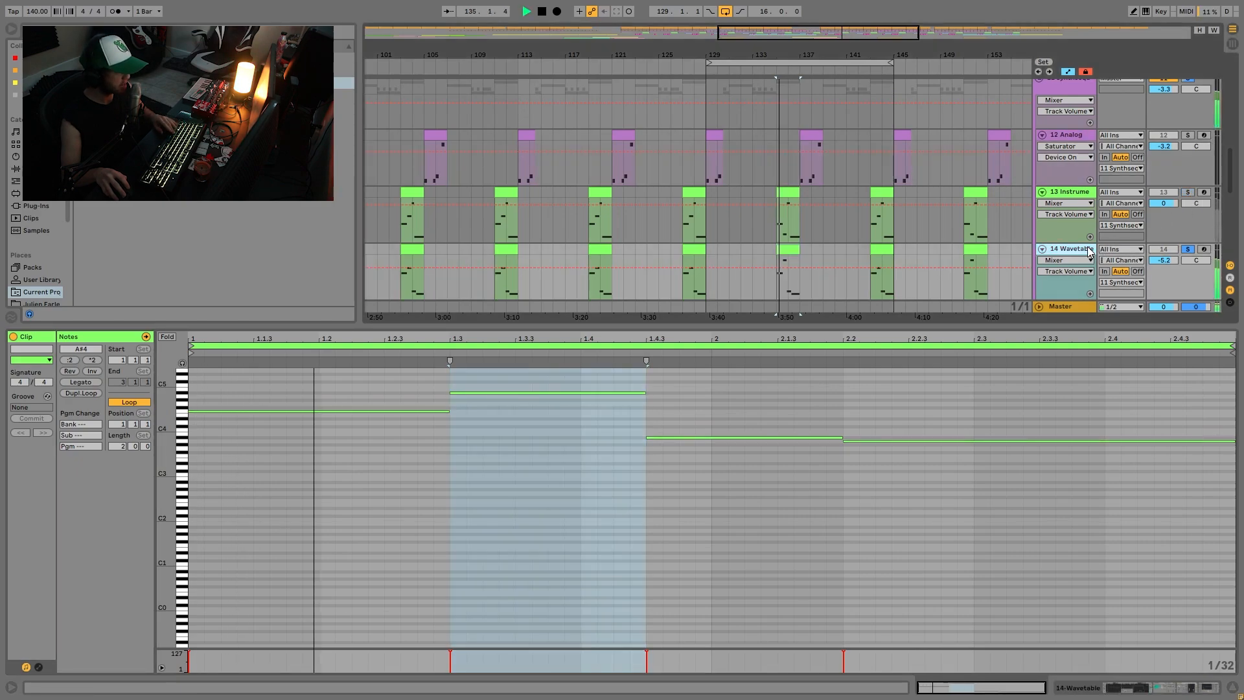
Step: Solo and play track 13 alone, open its MIDI clip at bar 135 and examine the last two notes
{"action": "left_click", "coordinate": [1187, 193]}
{"action": "left_click", "coordinate": [795, 192]}
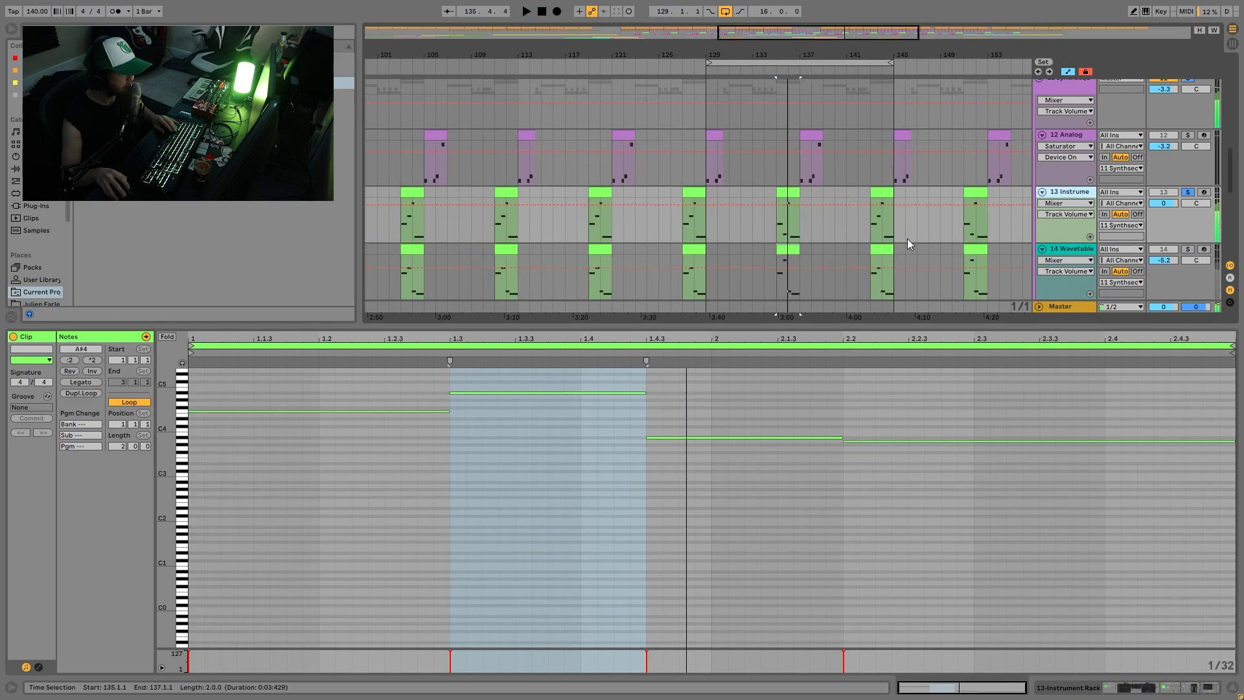
{"action": "left_click", "coordinate": [795, 192]}
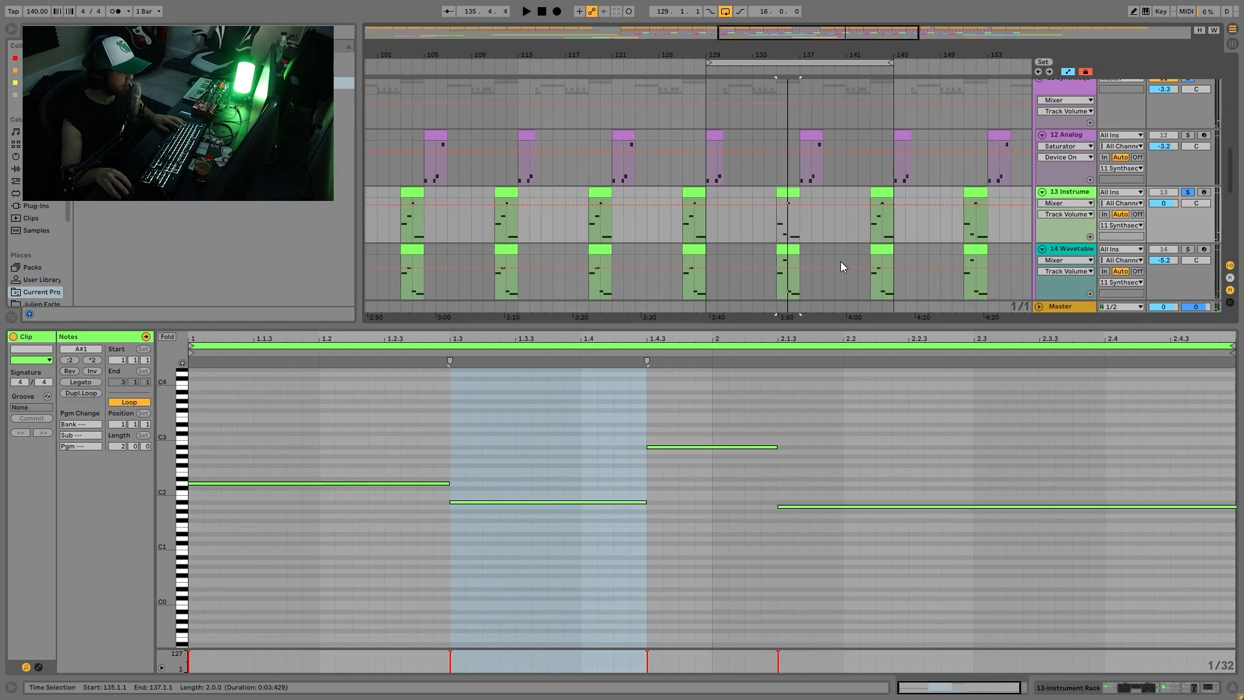
{"action": "left_click_drag", "start_coordinate": [694, 416], "coordinate": [703, 508]}
{"action": "left_click_drag", "start_coordinate": [855, 447], "coordinate": [858, 526]}
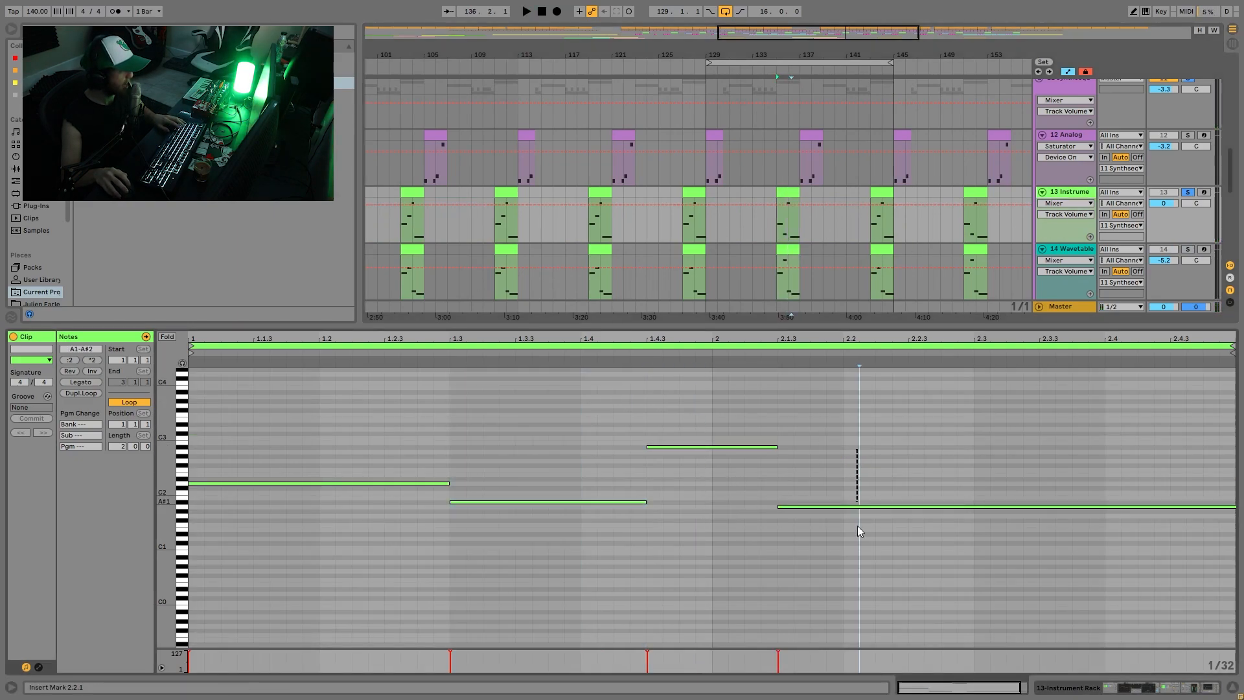
Step: Add track 14 to the solo and play both layers together from bar 135
{"action": "left_click", "coordinate": [1188, 249], "text": "ctrl"}
{"action": "key", "text": "space"}
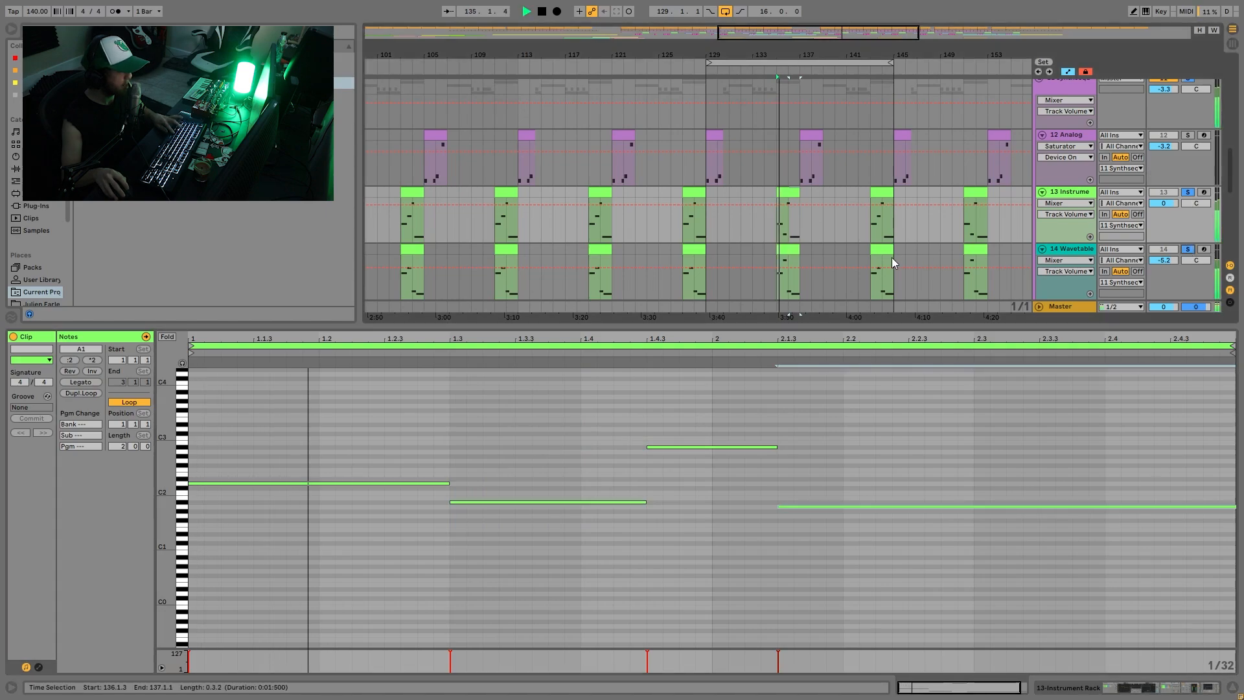
{"action": "left_click", "coordinate": [788, 192]}
{"action": "key", "text": "space"}
Step: Compare the third note in the bar 135 clips of tracks 13 and 14 and replay both layers together
{"action": "left_click", "coordinate": [702, 448]}
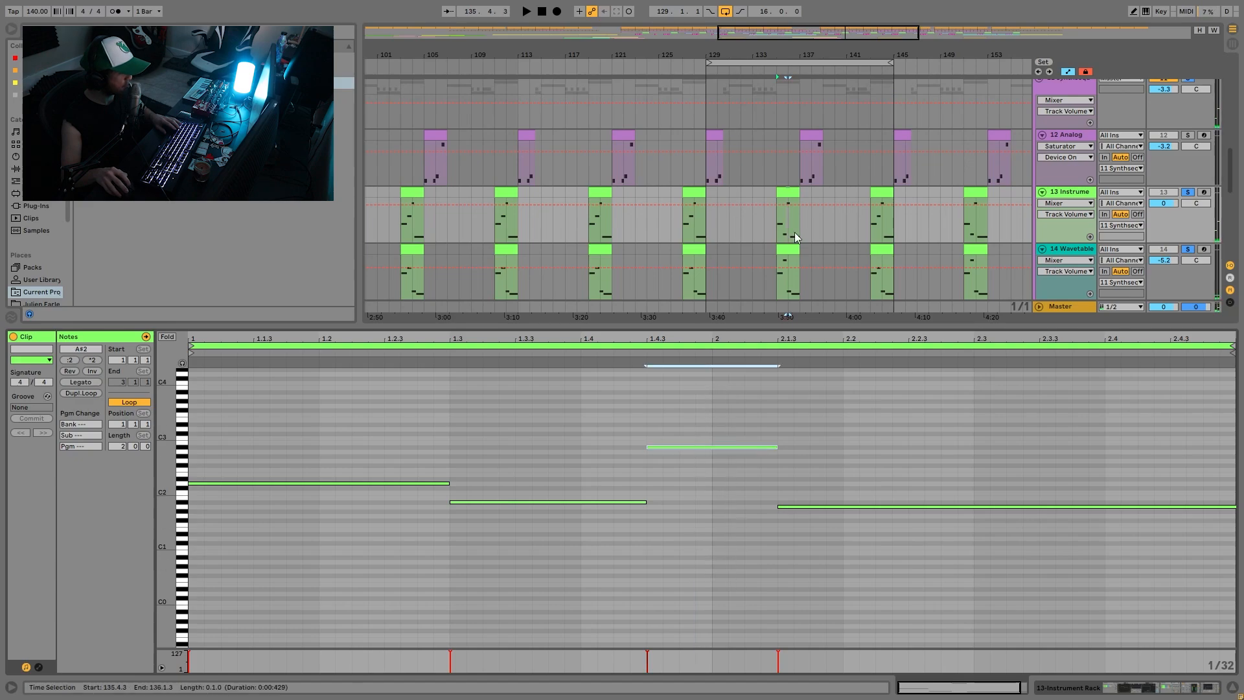
{"action": "left_click", "coordinate": [792, 251]}
{"action": "left_click", "coordinate": [752, 438]}
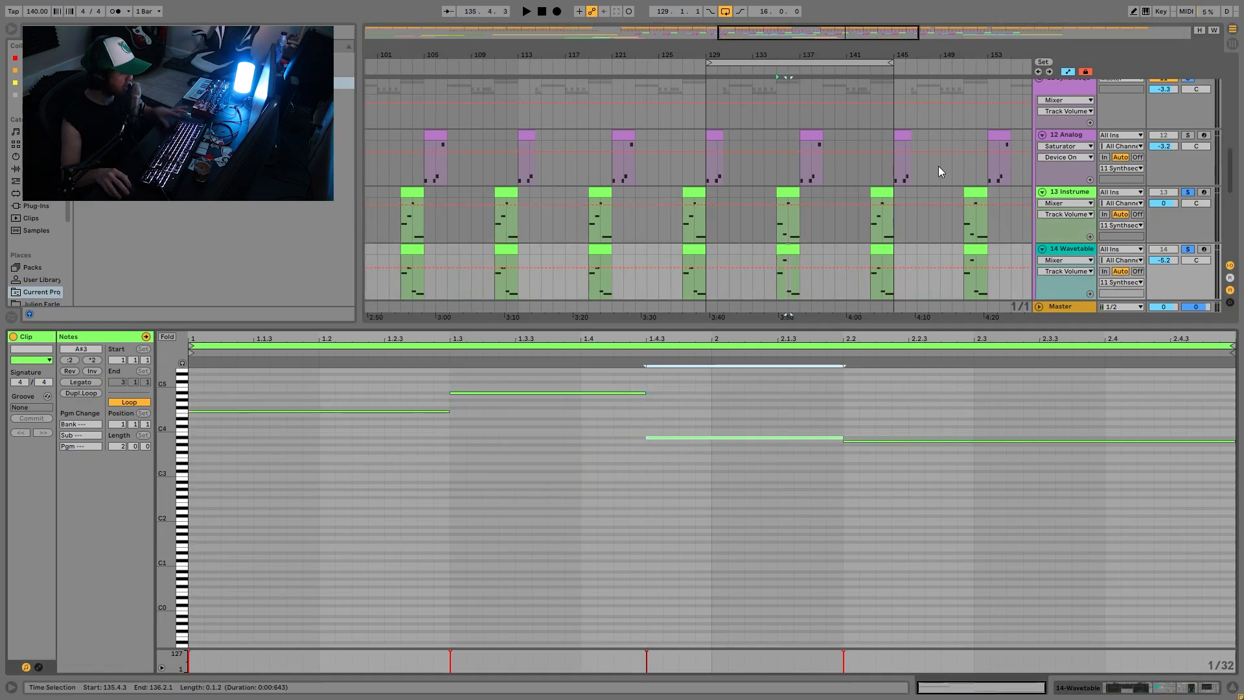
{"action": "left_click", "coordinate": [789, 249]}
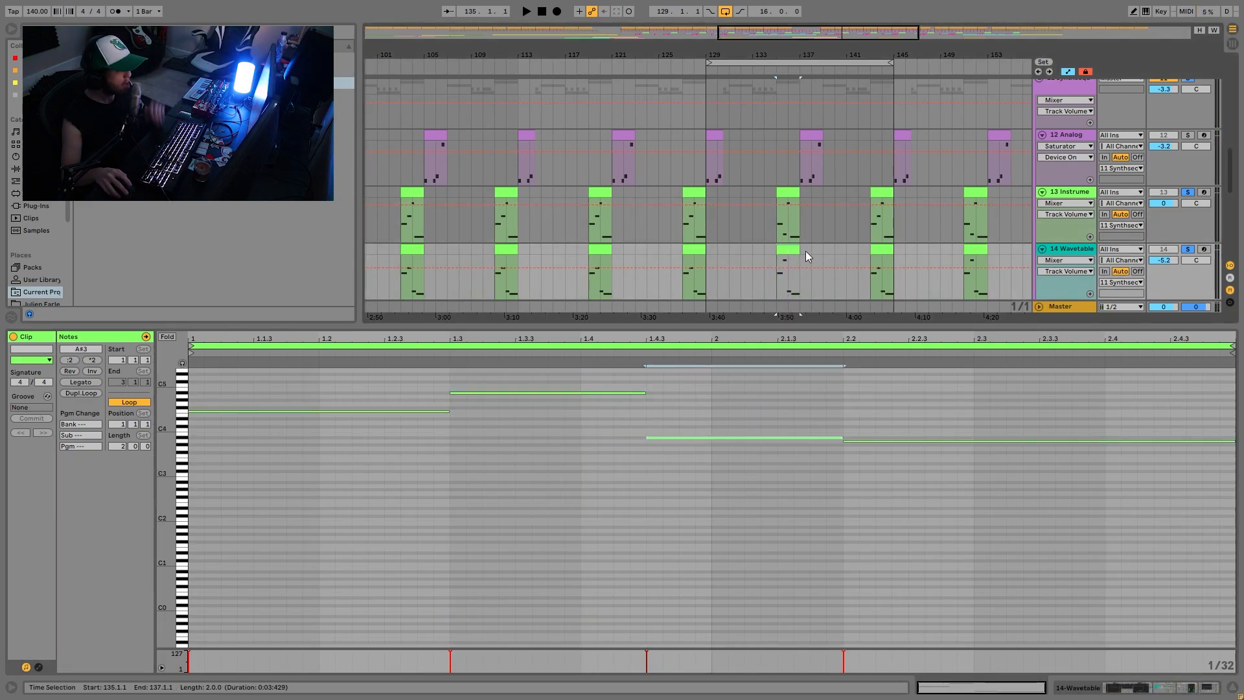
{"action": "key", "text": "space"}
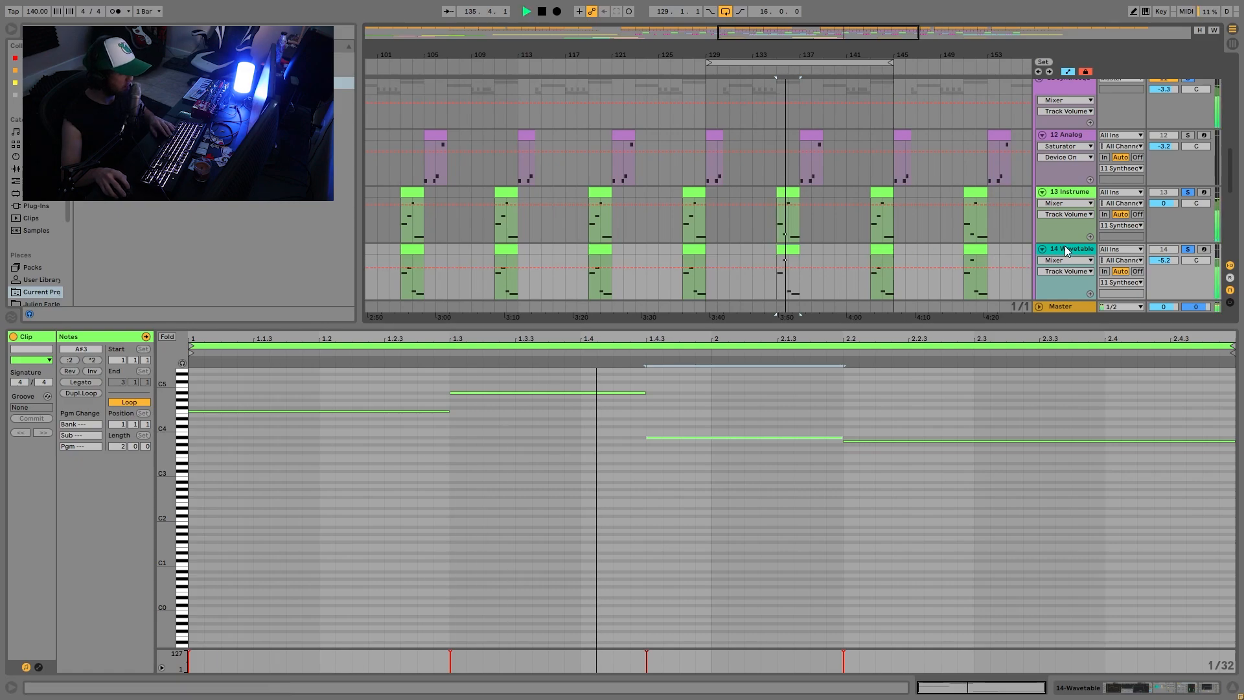
{"action": "key", "text": "space"}
Step: View the devices of track 14, solo track 13 alone and bring its Instrument Rack into view
{"action": "double_click", "coordinate": [1064, 247]}
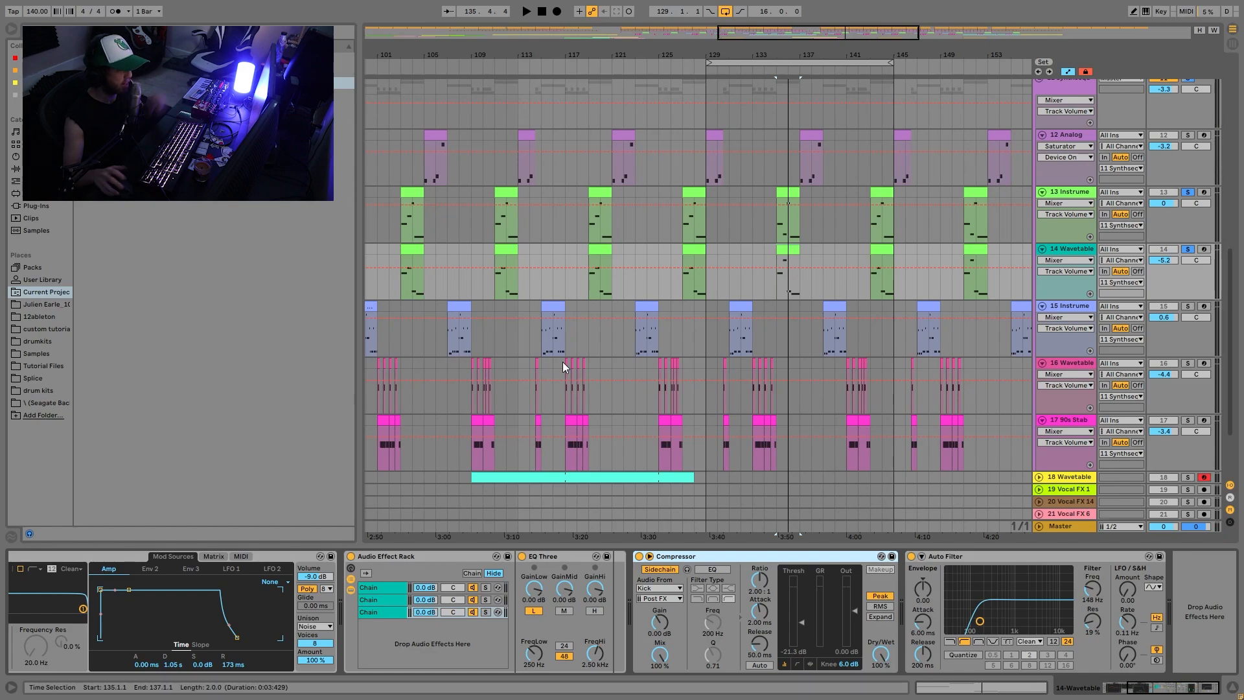
{"action": "left_click", "coordinate": [1063, 198]}
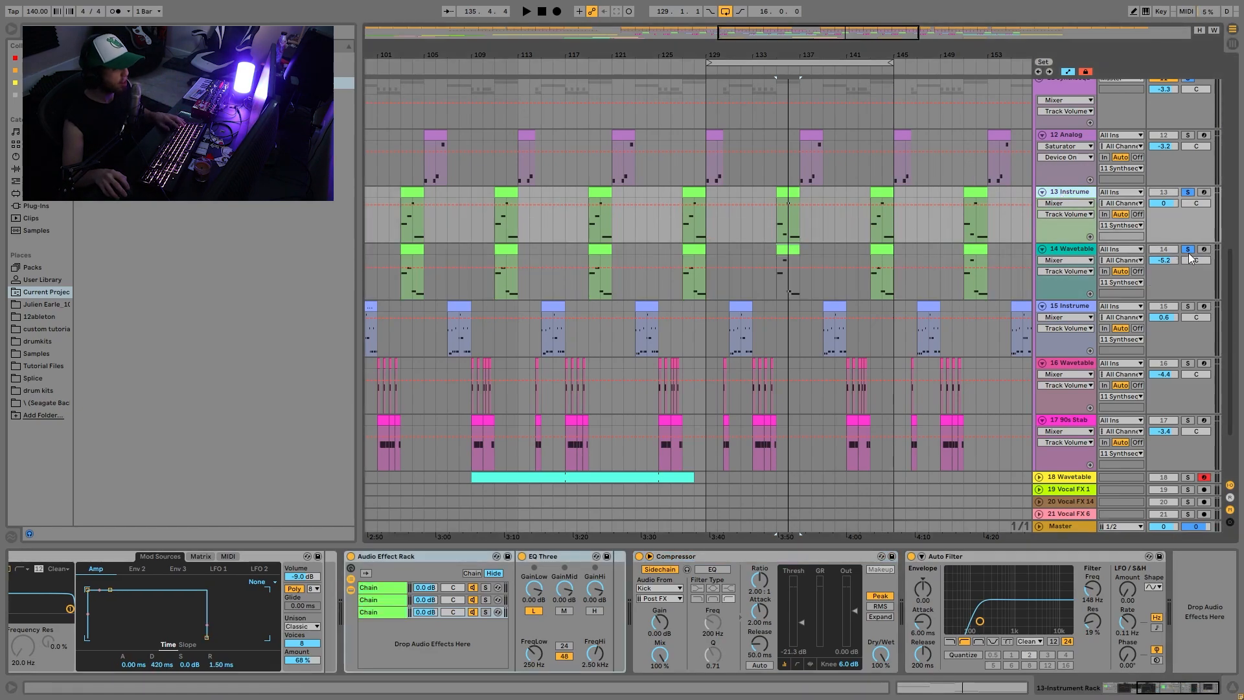
{"action": "scroll", "coordinate": [306, 613], "scroll_direction": "left", "scroll_amount": 5}
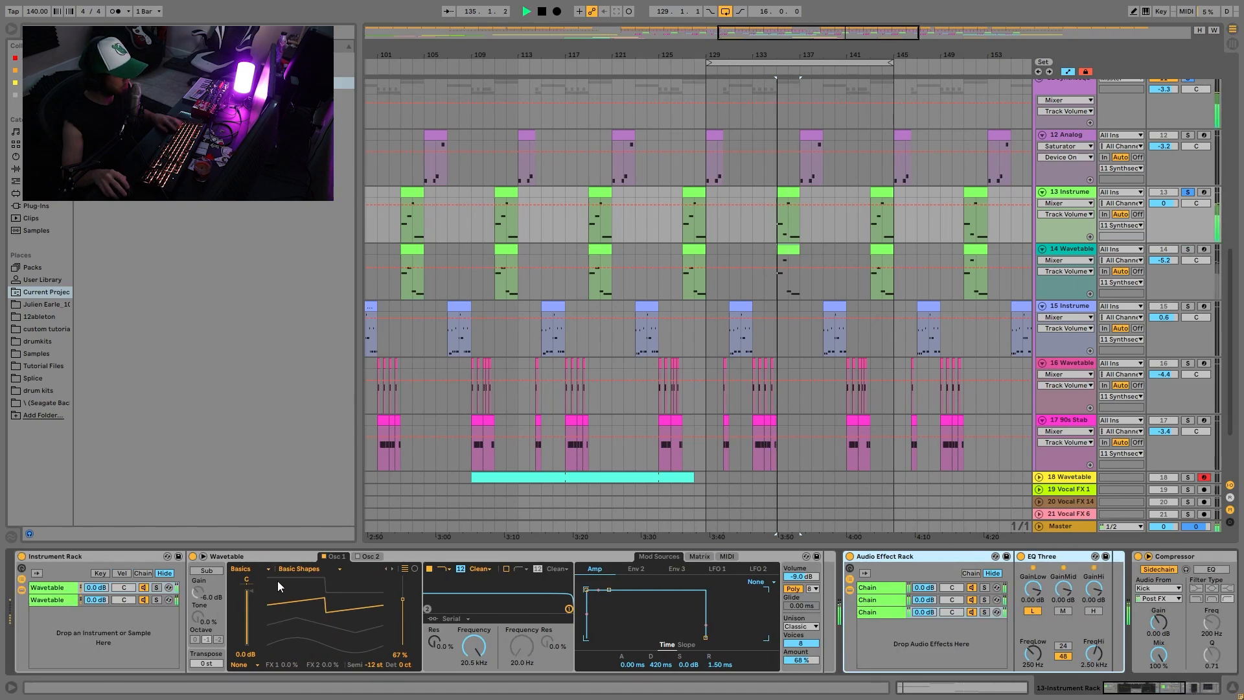
Step: Audition track 13's two Wavetable chains individually by soloing each one, and play both chains together
{"action": "left_click", "coordinate": [157, 588]}
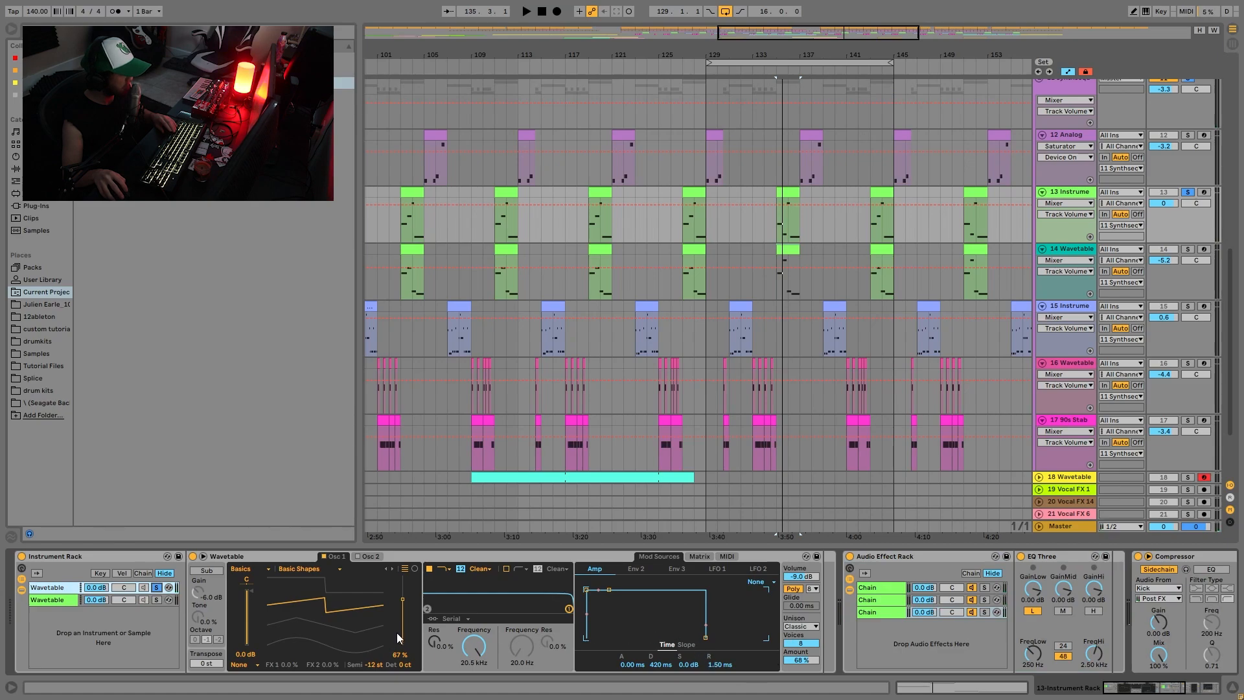
{"action": "left_click", "coordinate": [156, 599]}
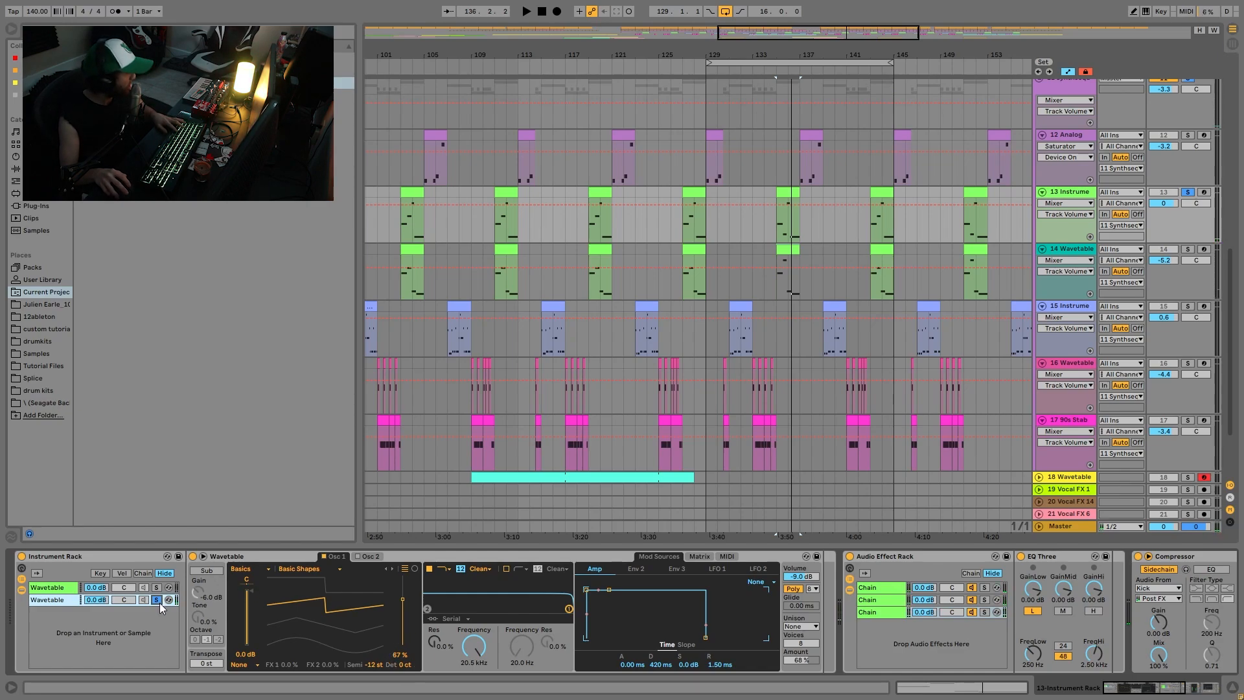
{"action": "key", "text": "space"}
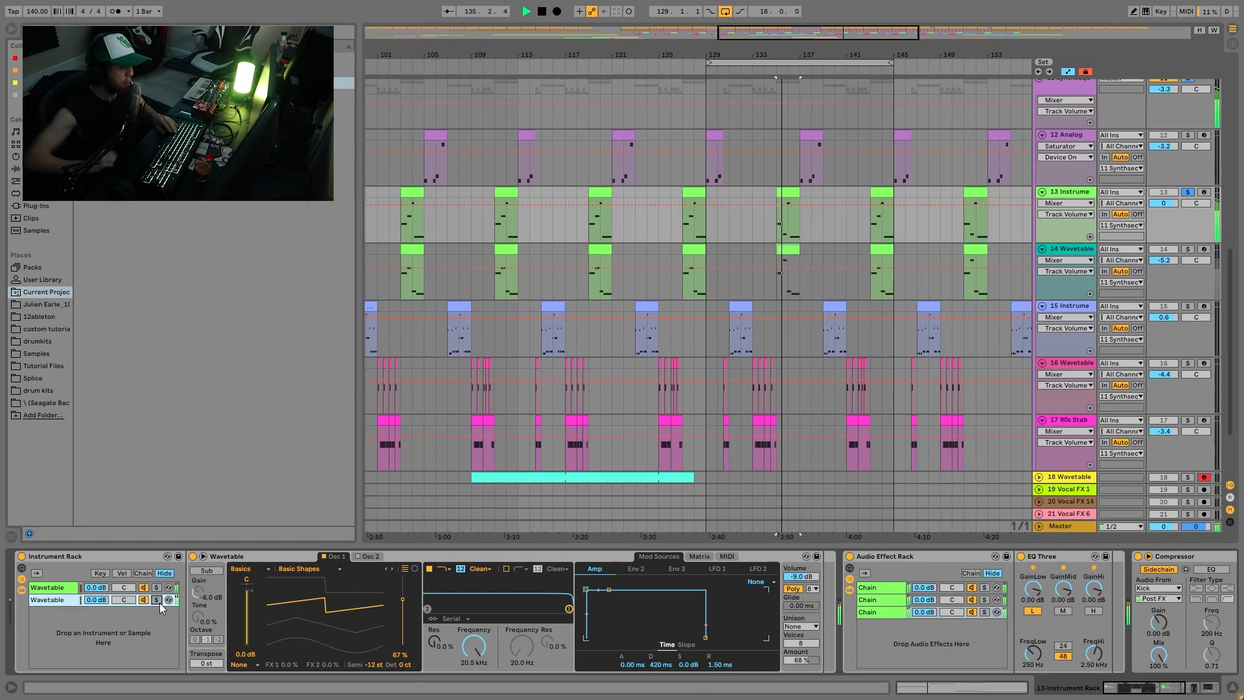
{"action": "key", "text": "space"}
Step: Audition the first chain of track 13's Audio Effect Rack on its own, with its Overdrive and EQ Three in view
{"action": "scroll", "coordinate": [1029, 624], "scroll_direction": "right", "scroll_amount": 5}
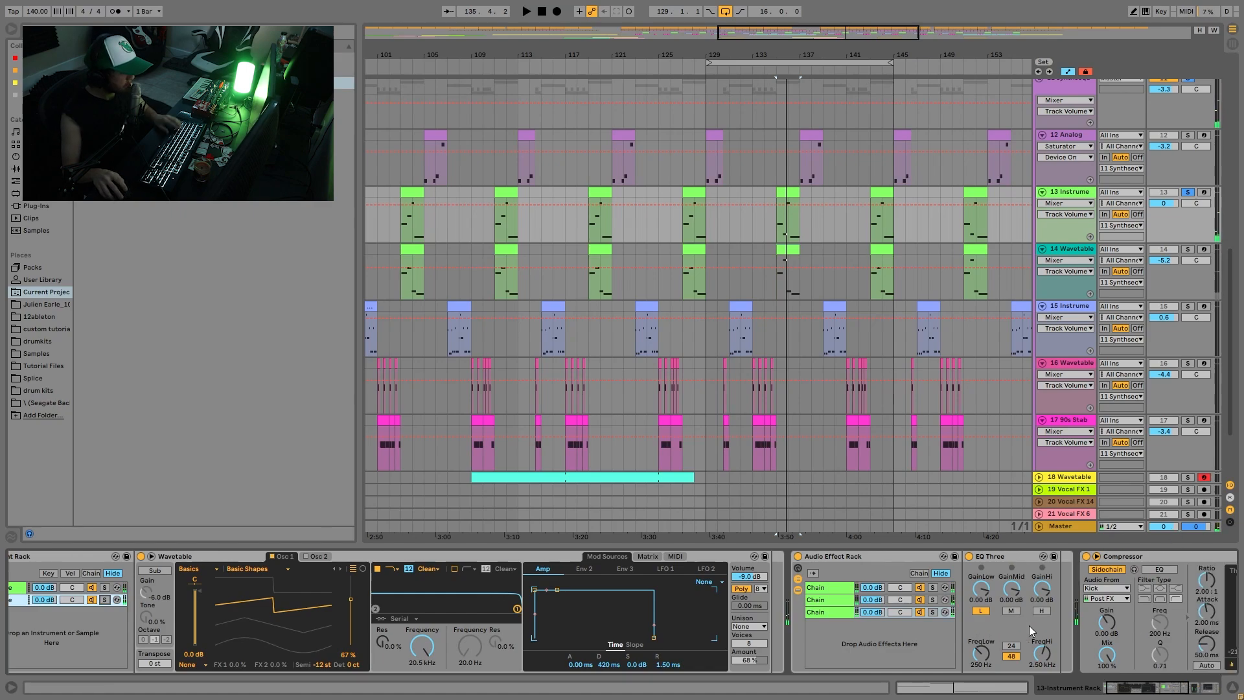
{"action": "left_click", "coordinate": [782, 590]}
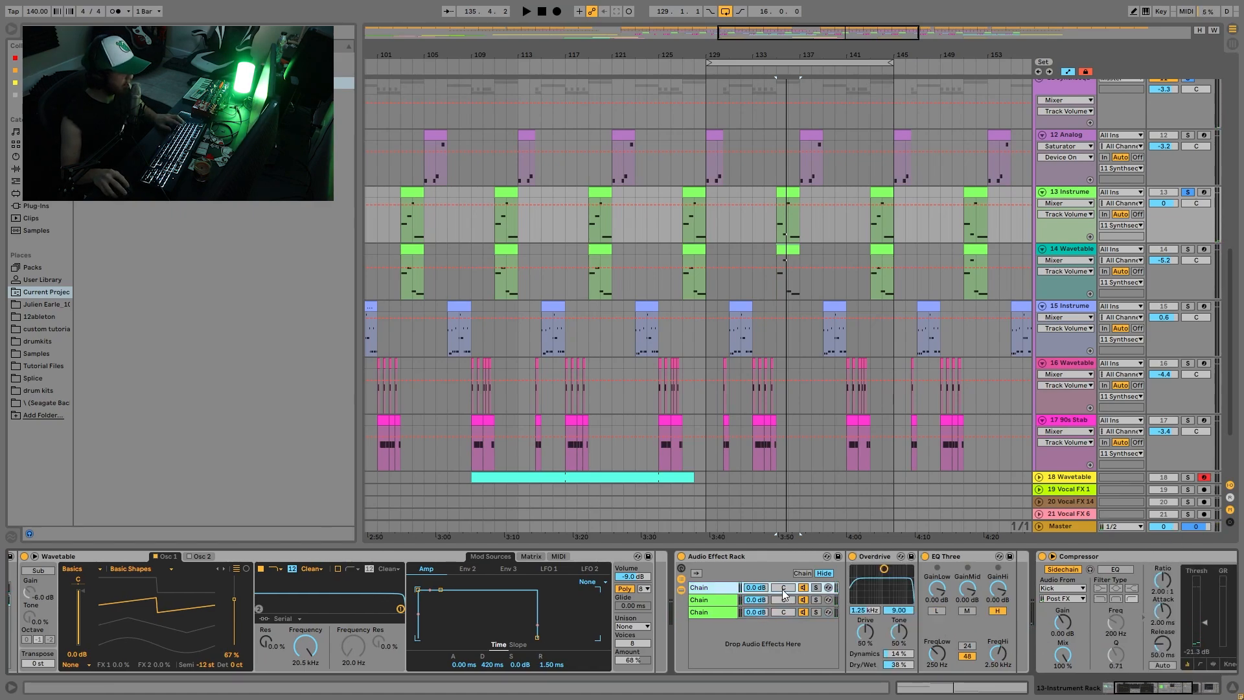
{"action": "key", "text": "space"}
{"action": "left_click", "coordinate": [816, 588]}
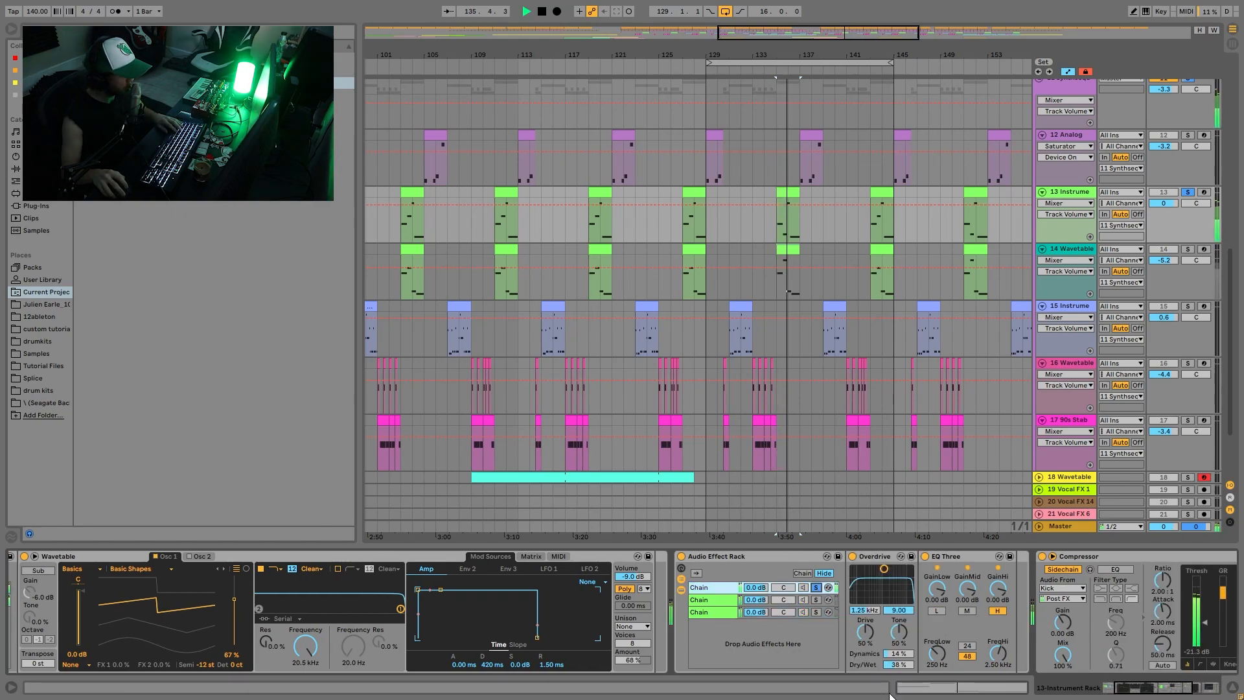
{"action": "key", "text": "space"}
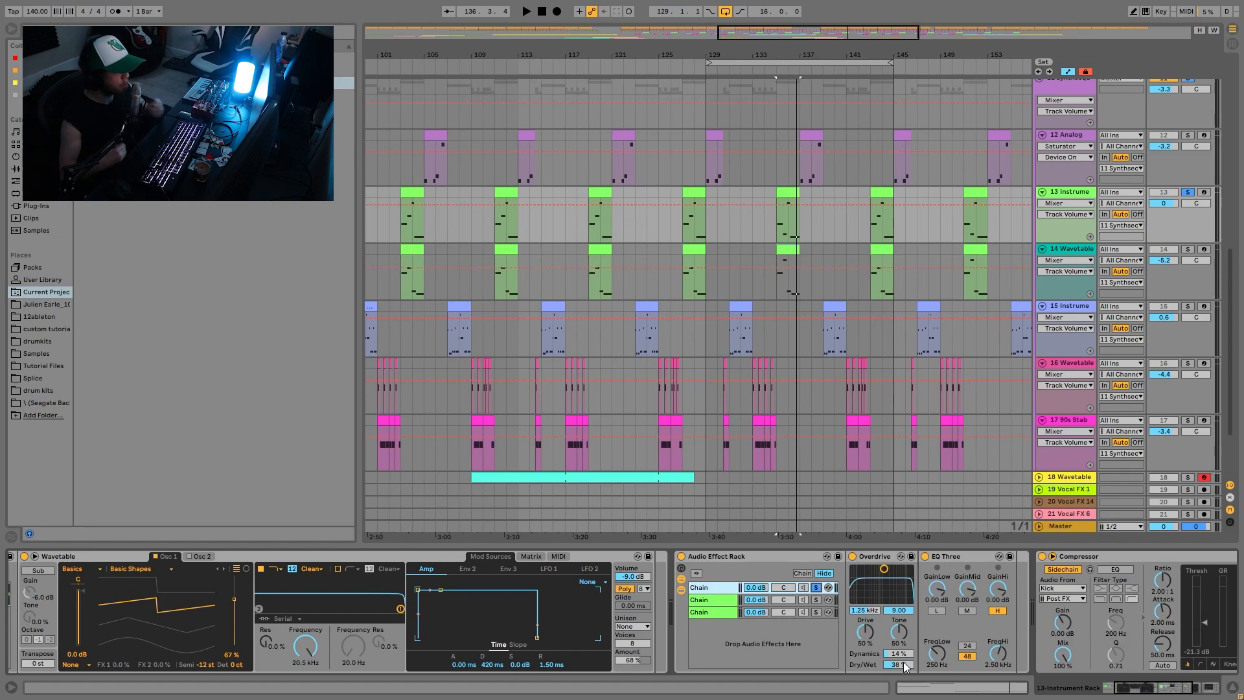
Step: Audition the rack's second chain with the Amp, switch to the third, and view track 13's Compressor and Auto Filter
{"action": "left_click", "coordinate": [815, 599]}
{"action": "key", "text": "space"}
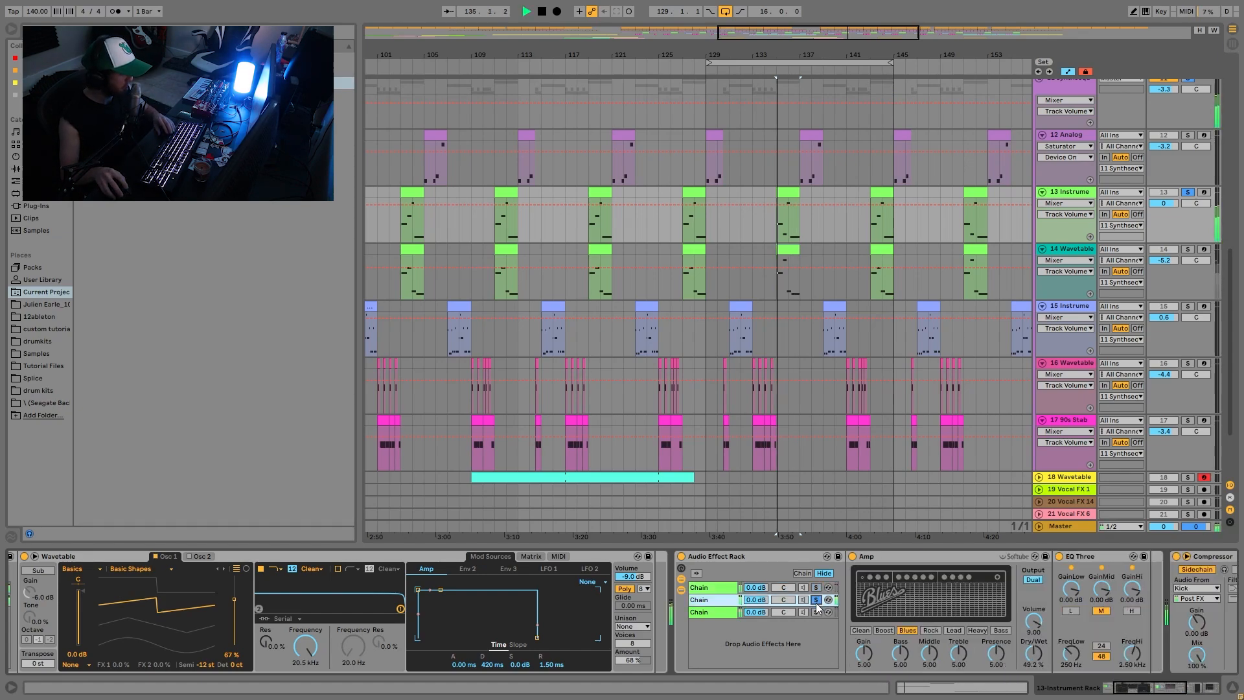
{"action": "left_click", "coordinate": [817, 613]}
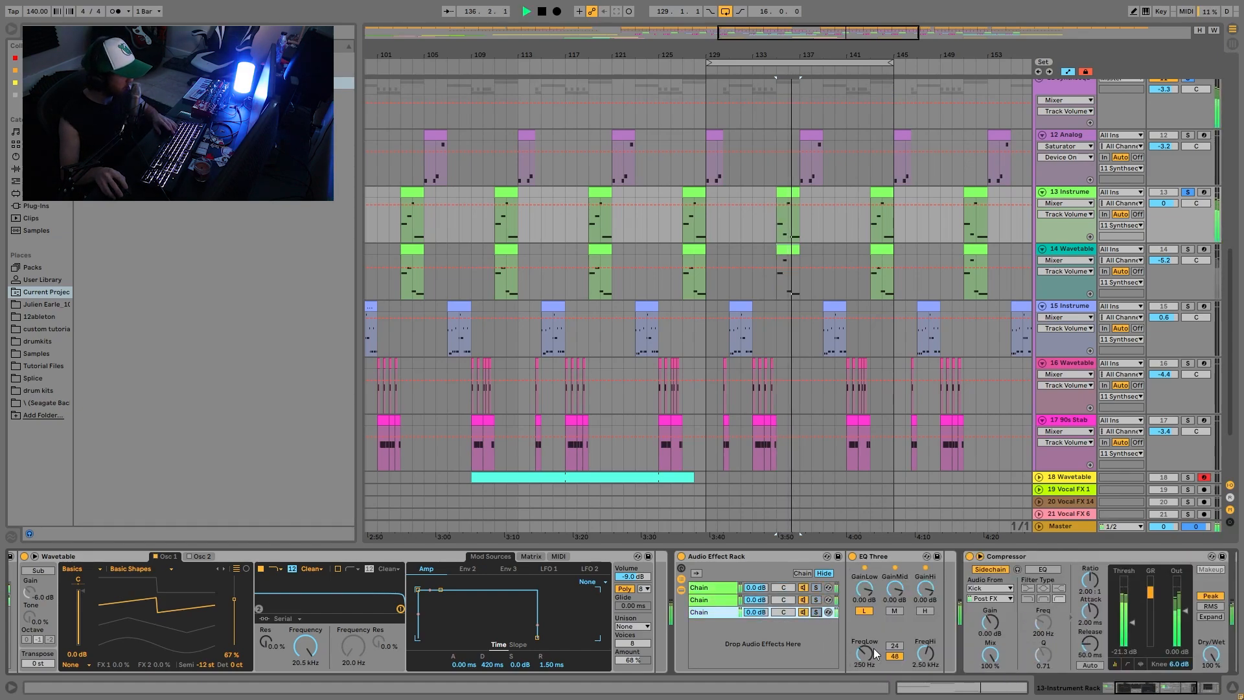
{"action": "scroll", "coordinate": [855, 640], "scroll_direction": "right", "scroll_amount": 5}
{"action": "scroll", "coordinate": [718, 662], "scroll_direction": "right", "scroll_amount": 1}
{"action": "key", "text": "space"}
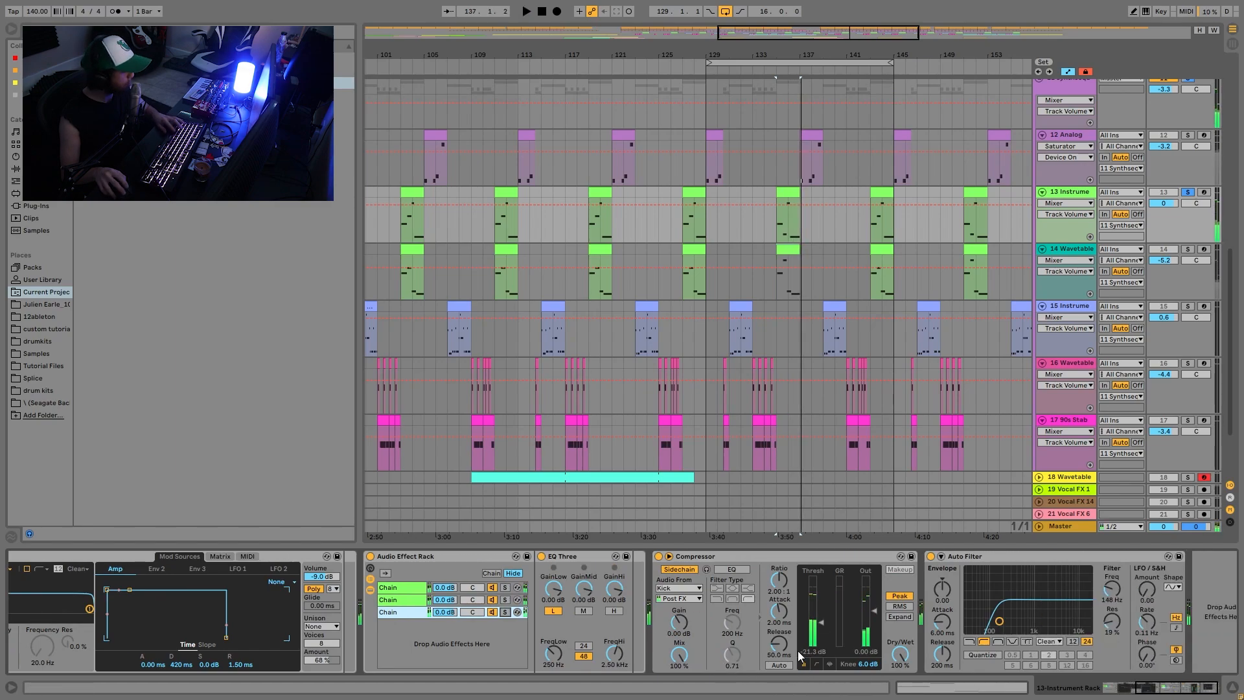
{"action": "scroll", "coordinate": [869, 644], "scroll_direction": "right", "scroll_amount": 1}
Step: Solo track 14 alone and play it from bar 135 with its Wavetable and Audio Effect Rack in view
{"action": "left_click", "coordinate": [1189, 255]}
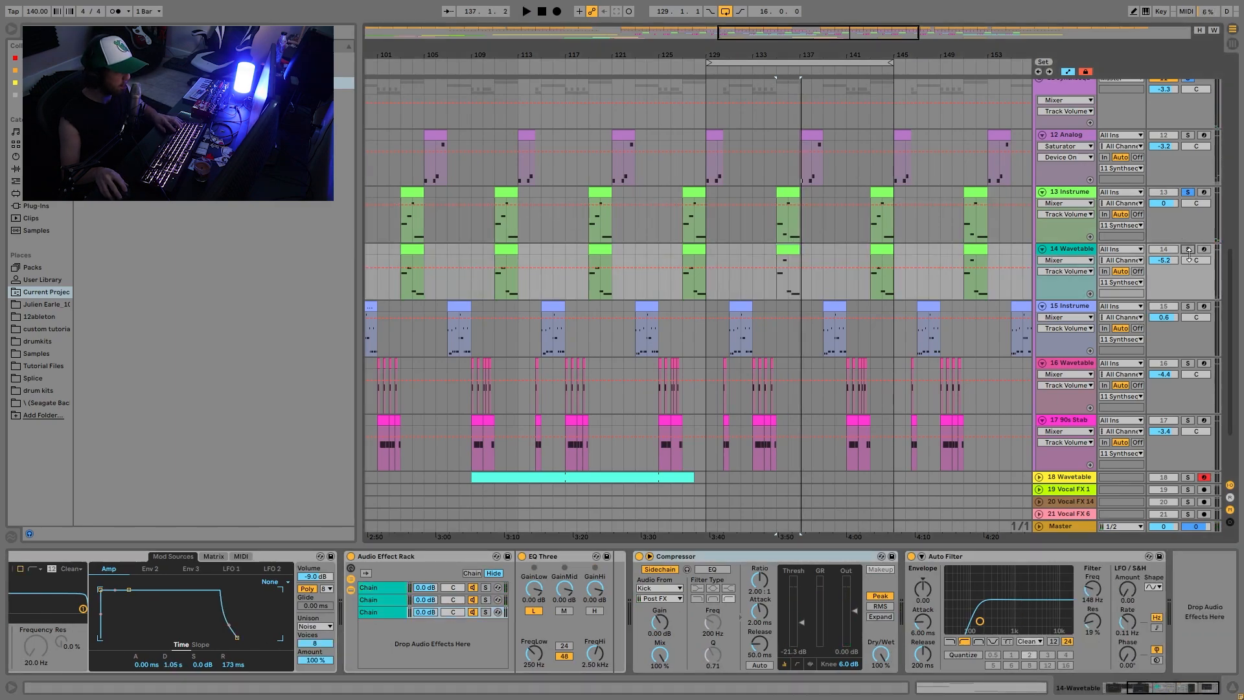
{"action": "scroll", "coordinate": [560, 627], "scroll_direction": "left", "scroll_amount": 6}
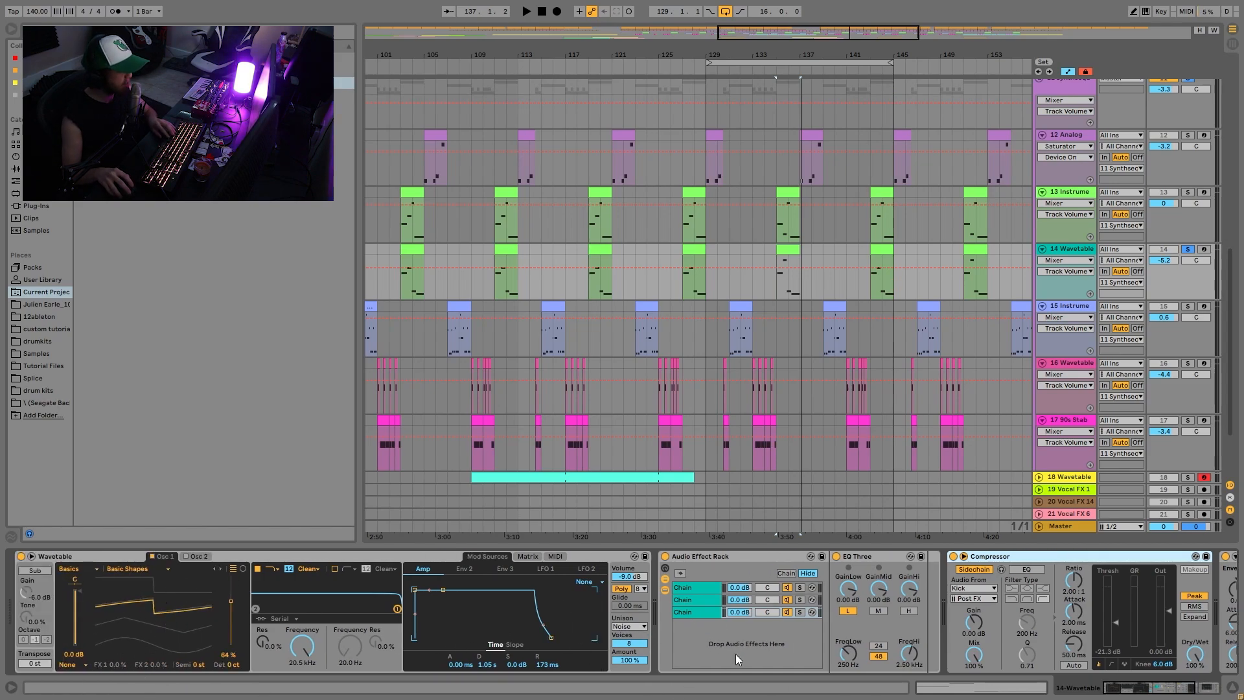
{"action": "key", "text": "space"}
Step: Add track 13 to the solo, compare both tracks' devices, play them together, and return to track 14 alone
{"action": "left_click", "coordinate": [1188, 192]}
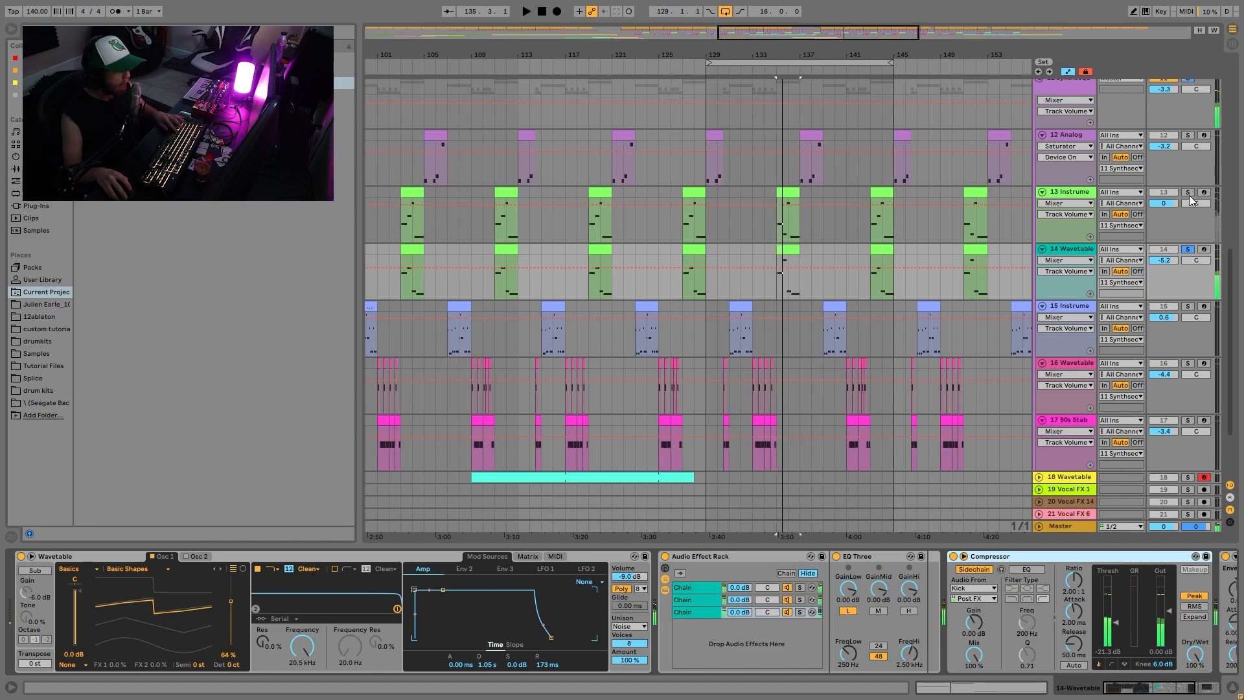
{"action": "left_click", "coordinate": [1088, 193]}
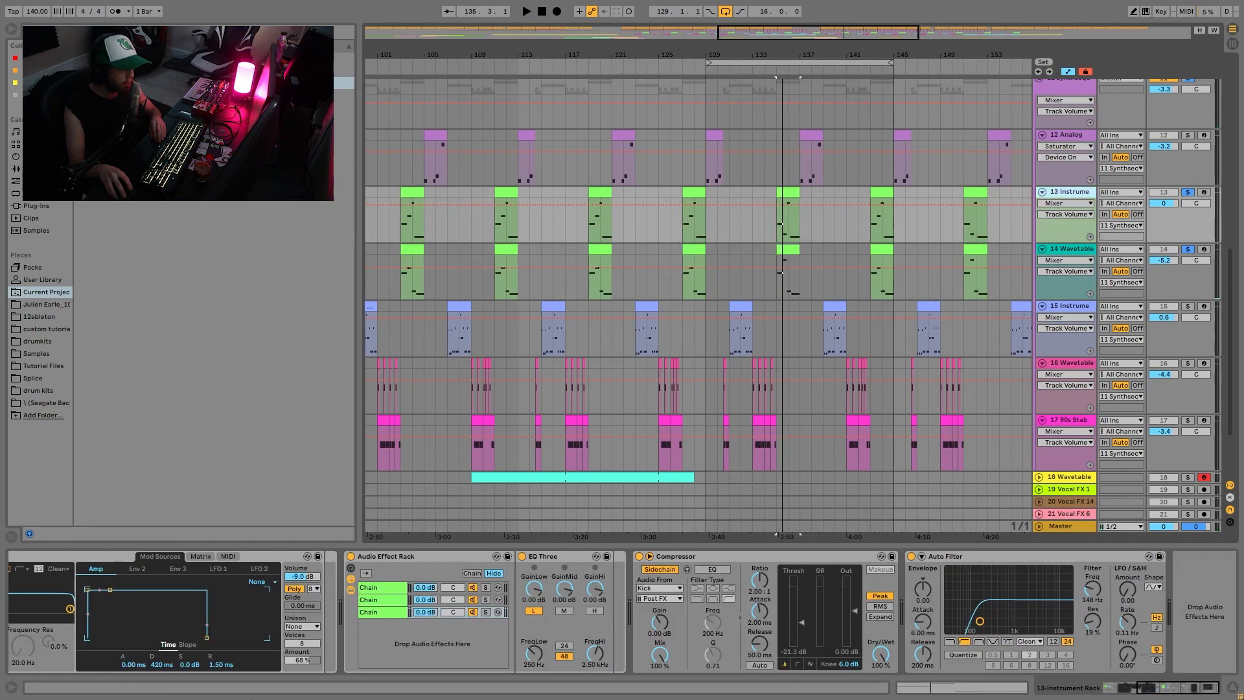
{"action": "left_click", "coordinate": [1064, 248]}
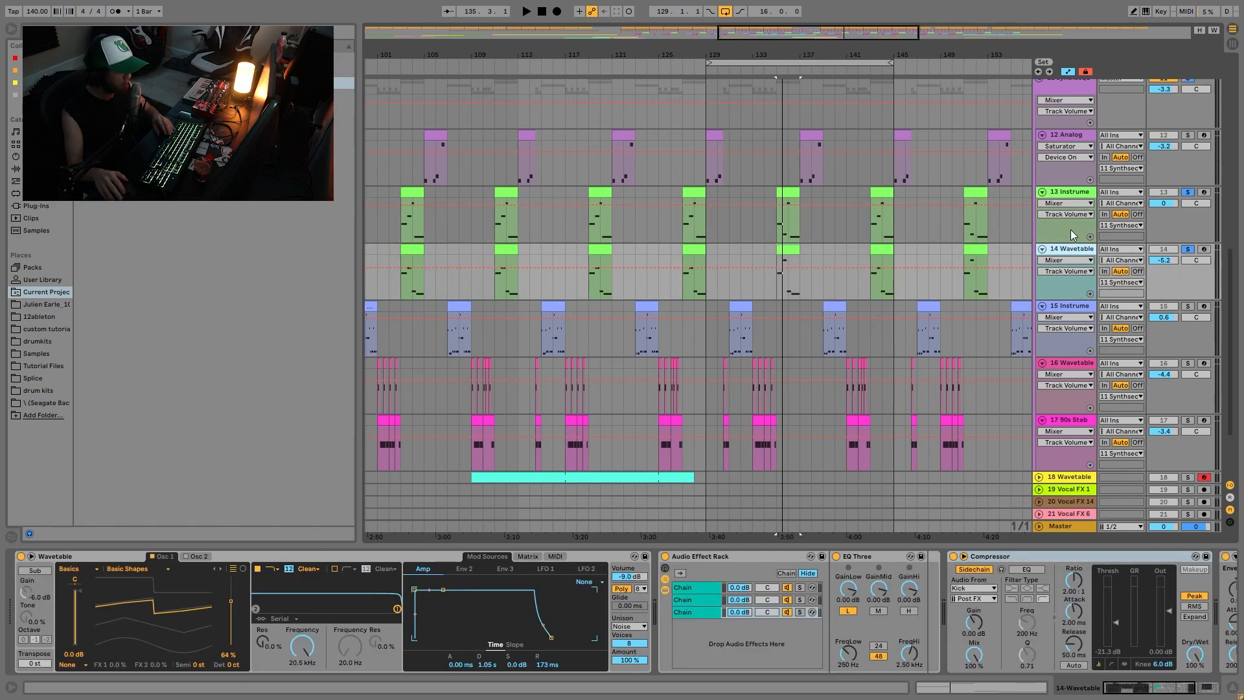
{"action": "key", "text": "space"}
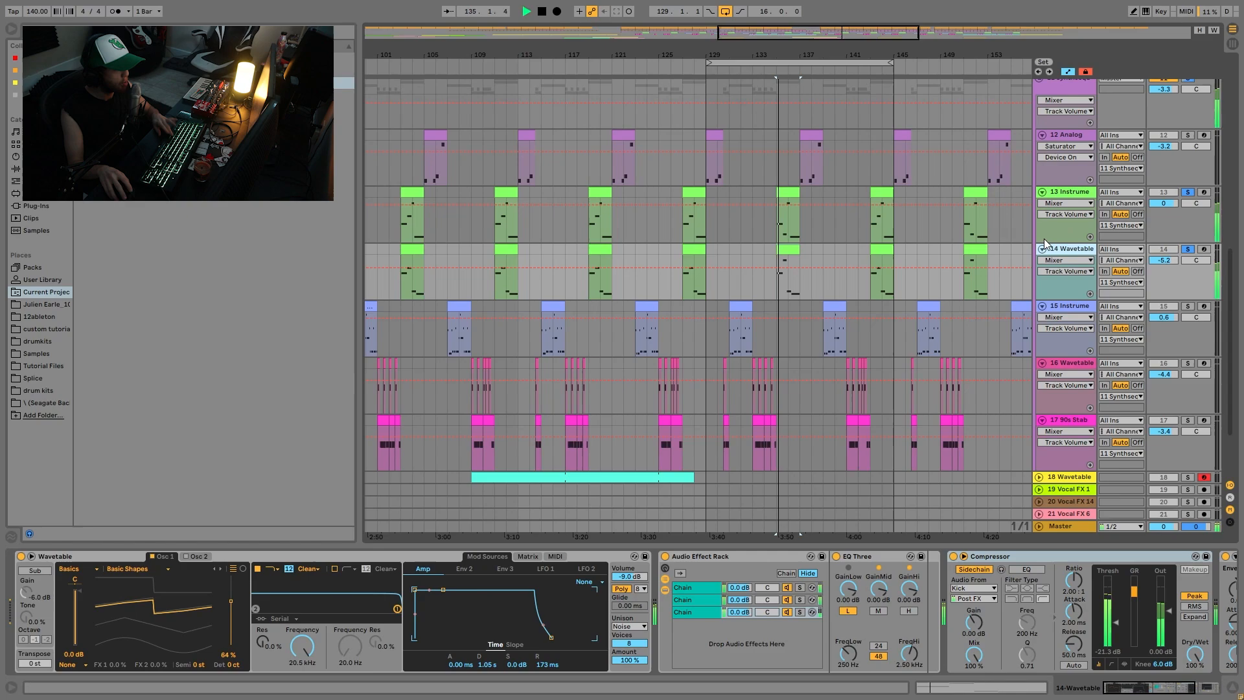
{"action": "left_click", "coordinate": [1188, 193]}
{"action": "key", "text": "space"}
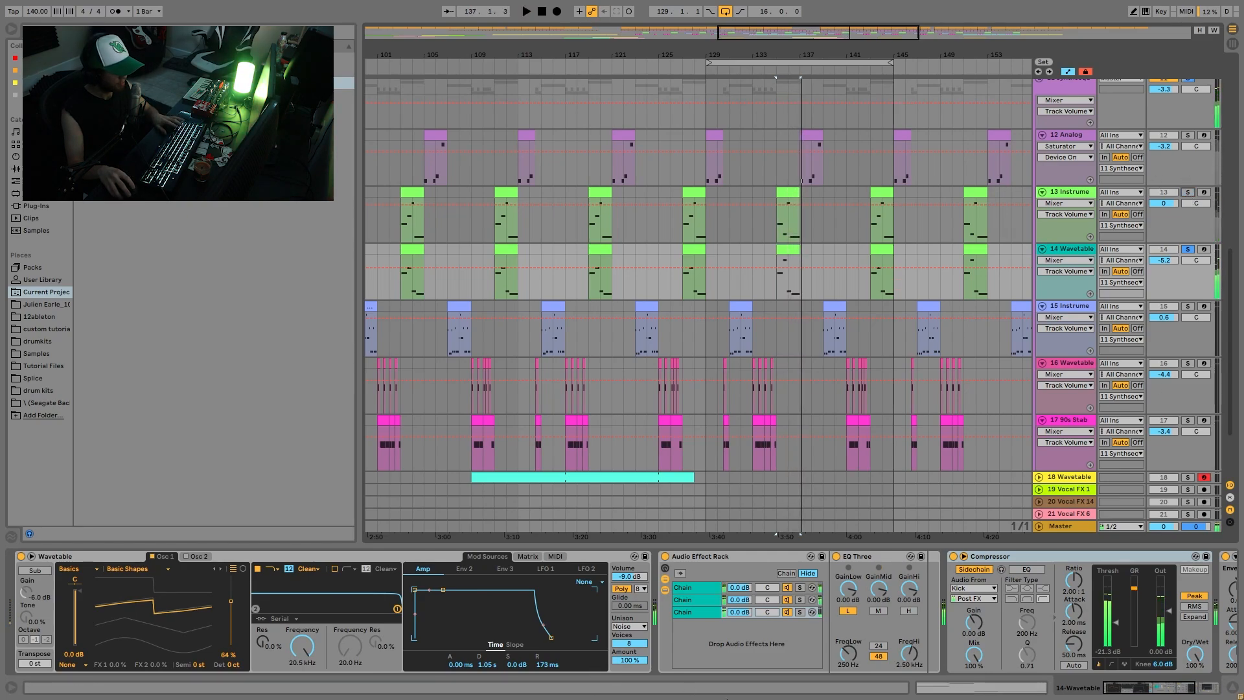
Step: Inspect the first two chains of track 14's Audio Effect Rack, with the Overdrive and the Blues Amp
{"action": "left_click", "coordinate": [704, 588]}
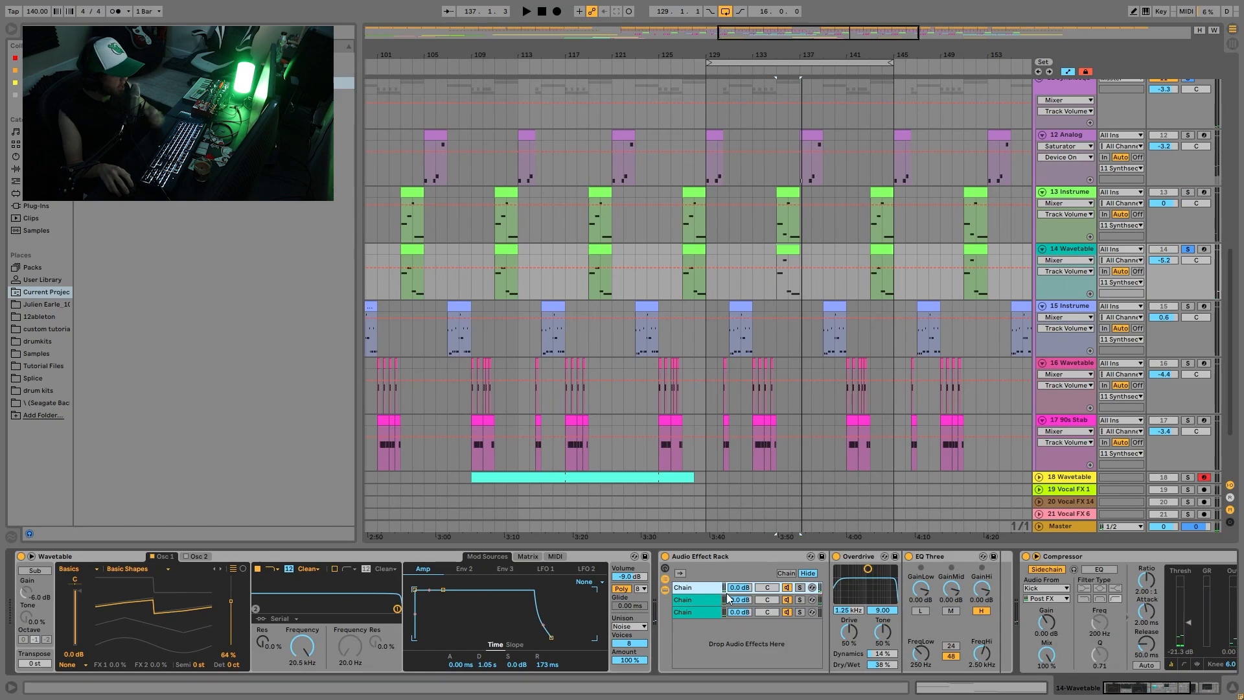
{"action": "left_click", "coordinate": [700, 600]}
{"action": "scroll", "coordinate": [784, 653], "scroll_direction": "right", "scroll_amount": 8}
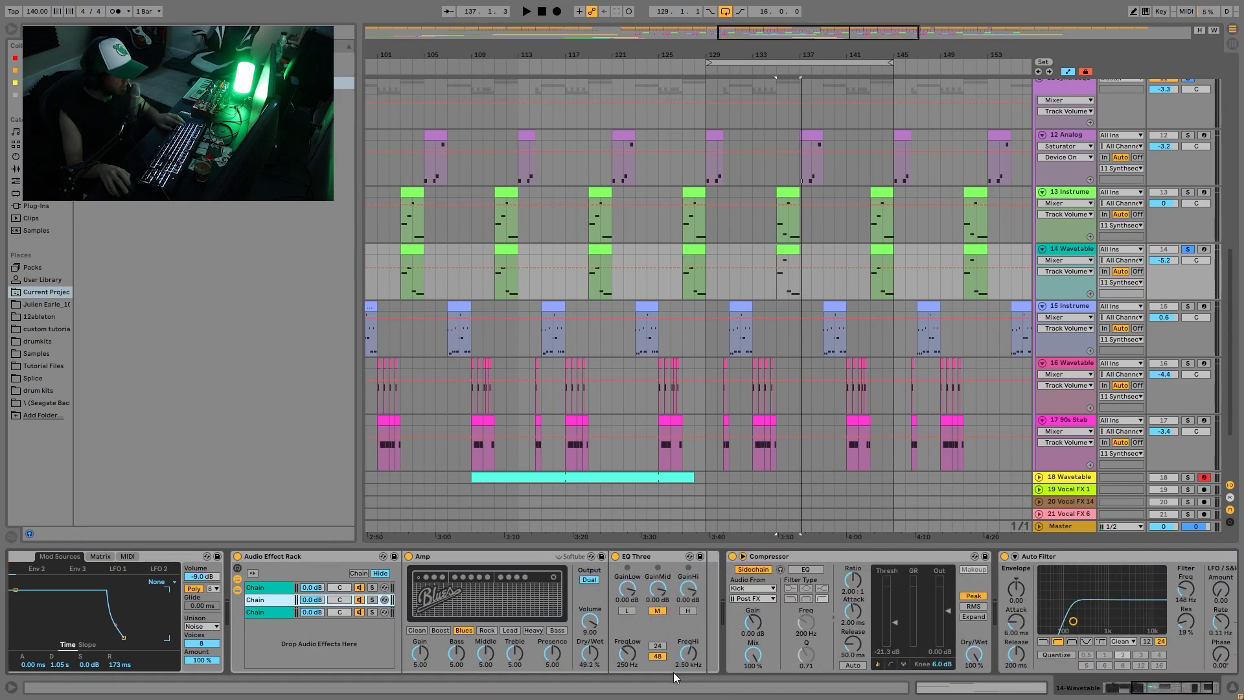
{"action": "scroll", "coordinate": [674, 667], "scroll_direction": "left", "scroll_amount": 7}
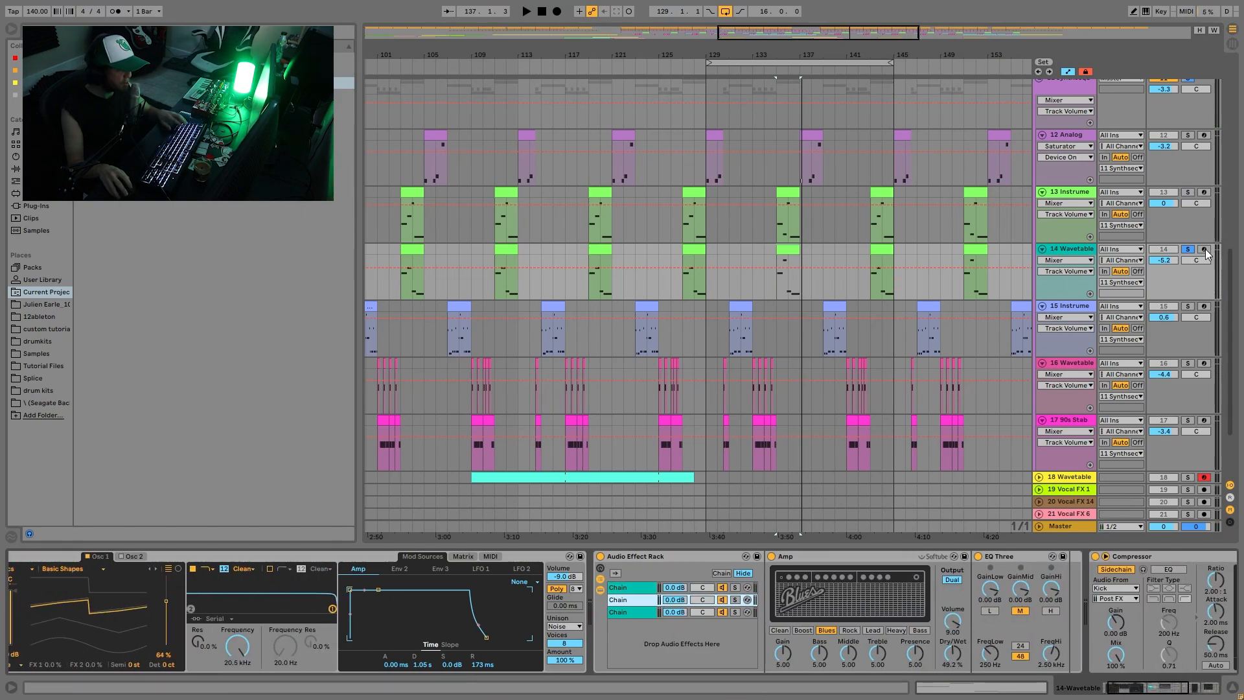
Step: Arm track 14 for recording and view the Compressor and Auto Filter at the end of its device chain
{"action": "left_click", "coordinate": [1206, 251]}
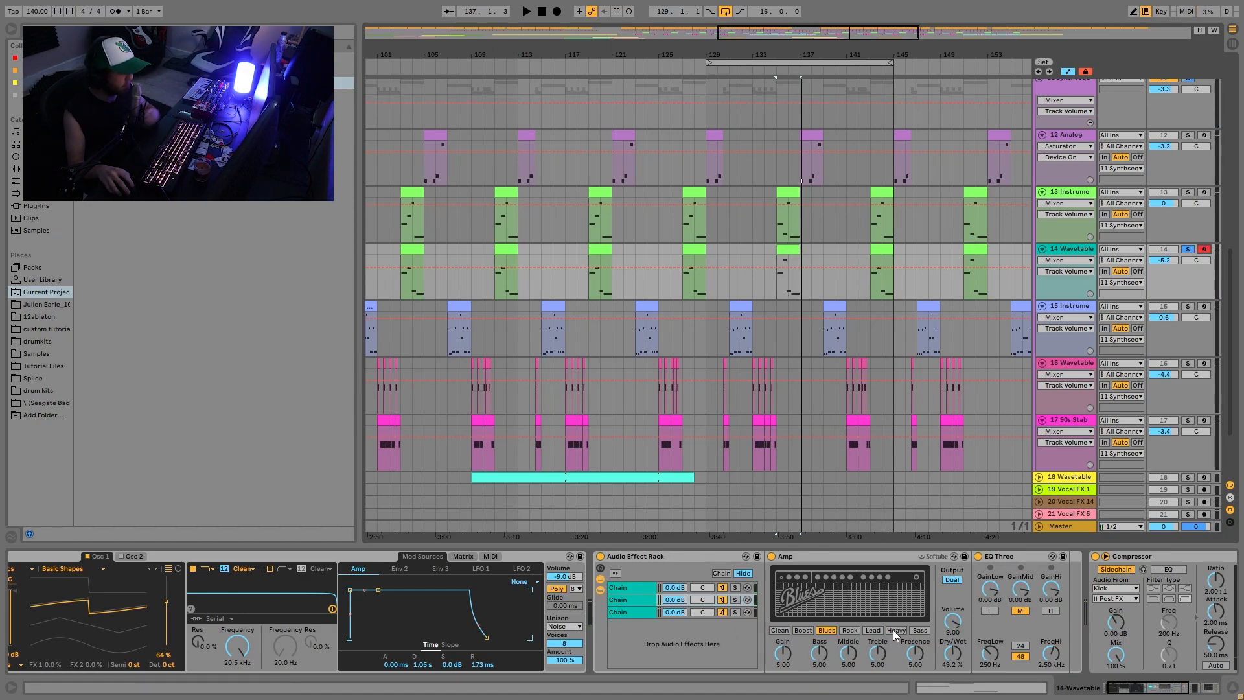
{"action": "scroll", "coordinate": [893, 630], "scroll_direction": "down", "scroll_amount": 5}
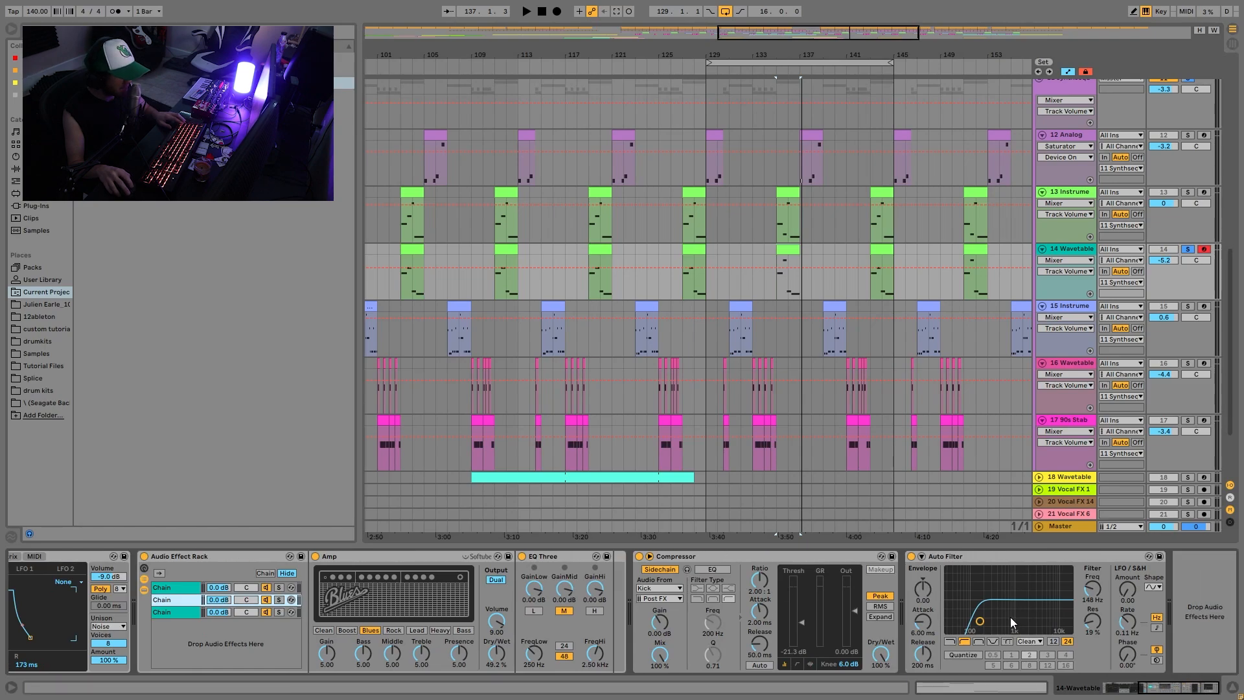
{"action": "scroll", "coordinate": [1010, 617], "scroll_direction": "down", "scroll_amount": 1}
Step: Solo track 15, play its clip at bar 131 and open the clip's notes
{"action": "left_click", "coordinate": [1188, 306]}
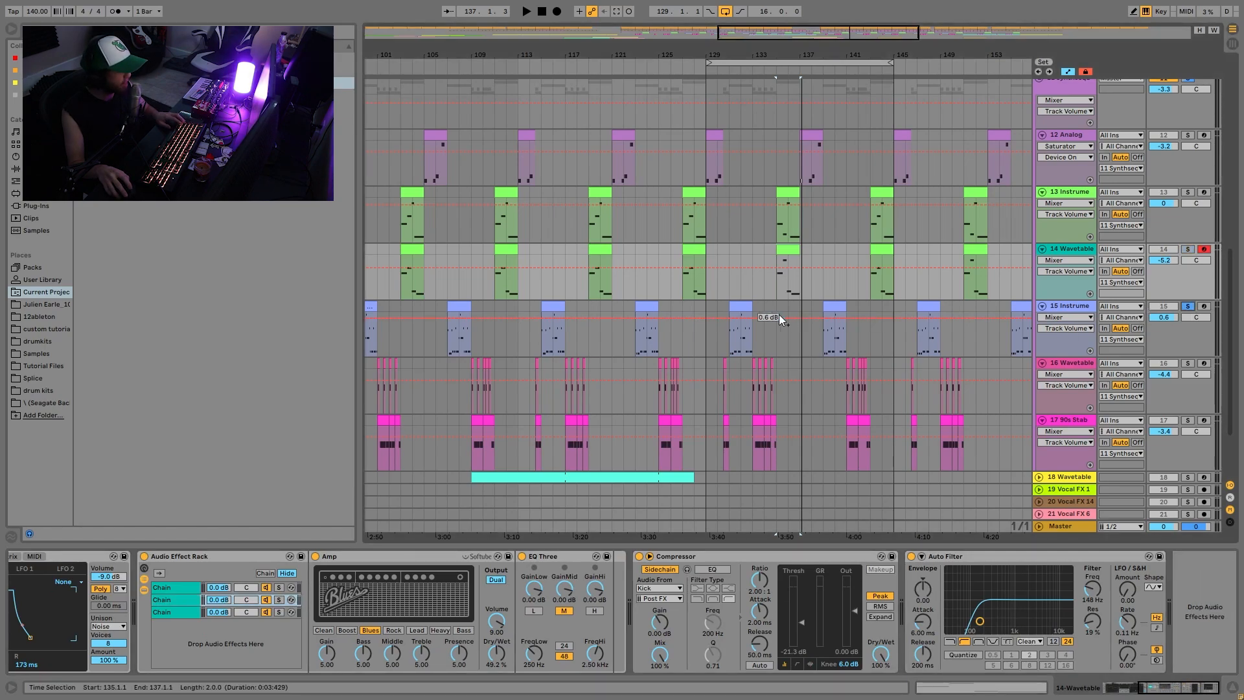
{"action": "left_click", "coordinate": [739, 303]}
{"action": "key", "text": "space"}
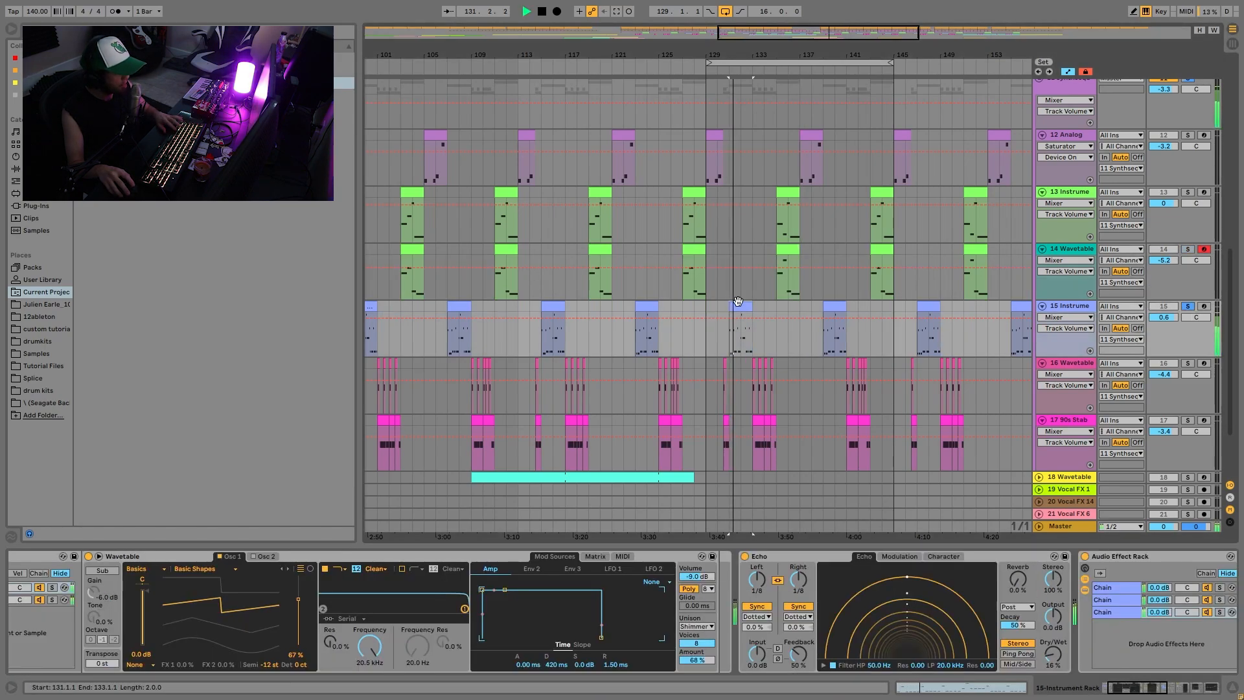
{"action": "double_click", "coordinate": [738, 304]}
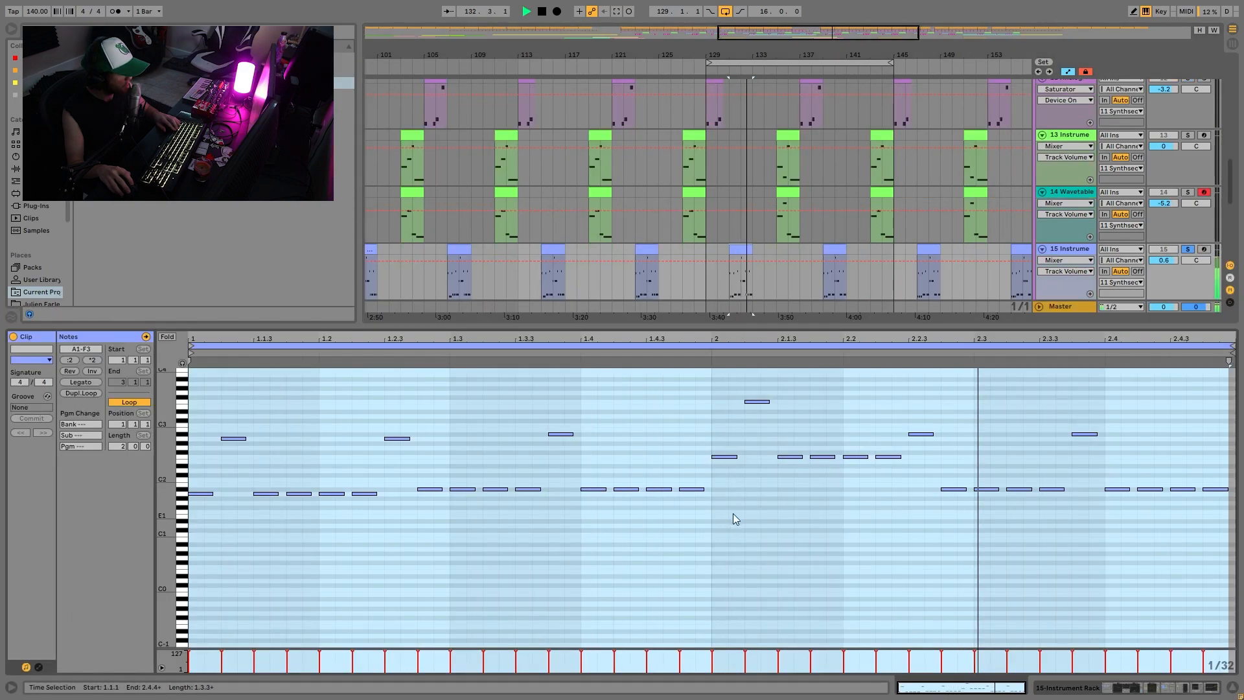
Step: Pick out the clip's repeated A1, A#1 and F2 notes and the higher A2 to F3 notes, and replay the clip
{"action": "left_click", "coordinate": [323, 494]}
{"action": "key", "text": "space"}
{"action": "left_click_drag", "start_coordinate": [415, 461], "coordinate": [533, 499]}
{"action": "left_click_drag", "start_coordinate": [666, 462], "coordinate": [906, 453]}
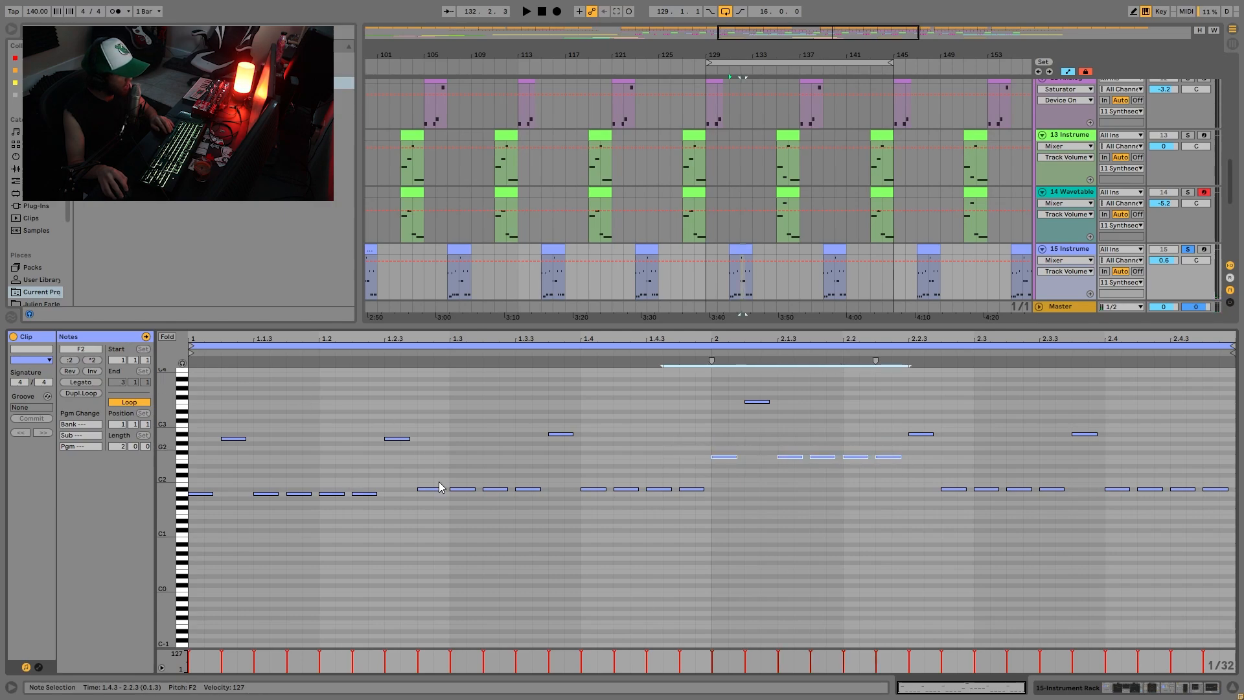
{"action": "left_click", "coordinate": [366, 494]}
{"action": "left_click_drag", "start_coordinate": [938, 475], "coordinate": [1231, 574]}
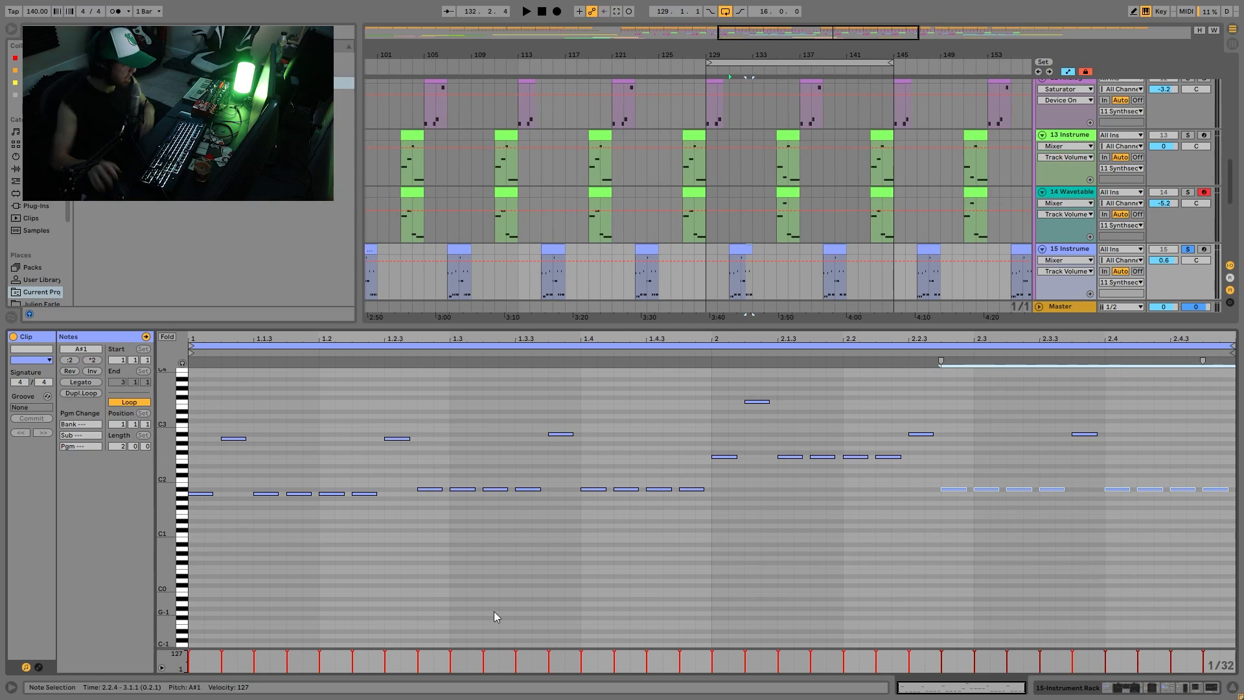
{"action": "left_click_drag", "start_coordinate": [233, 454], "coordinate": [823, 392]}
{"action": "key", "text": "space"}
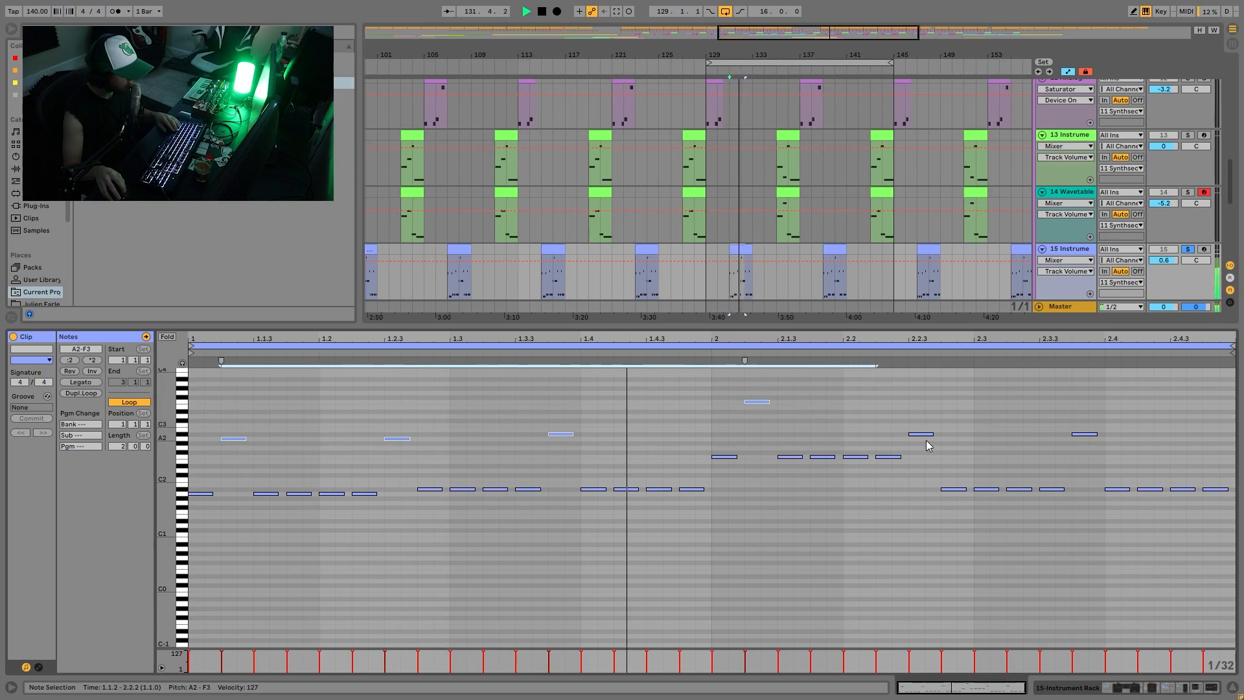
Step: Bring track 15's Instrument Rack into view and audition its two Wavetable chains individually by soloing each one
{"action": "left_click", "coordinate": [1075, 254]}
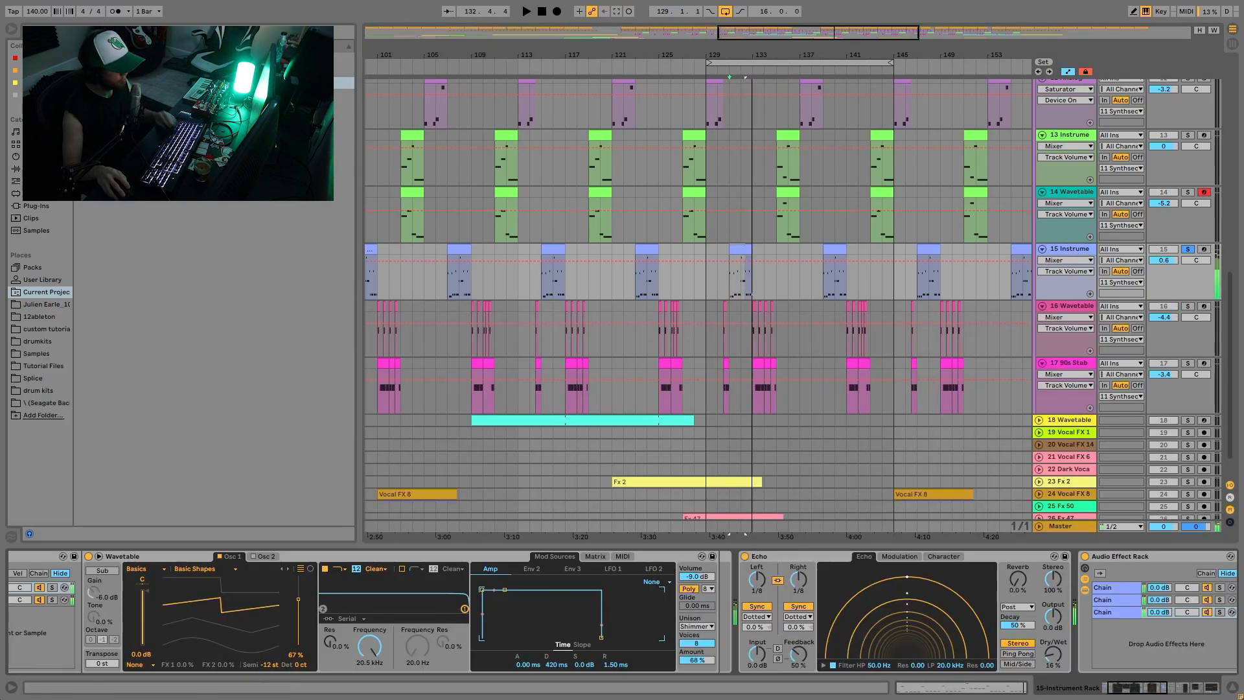
{"action": "scroll", "coordinate": [111, 640], "scroll_direction": "up", "scroll_amount": 3}
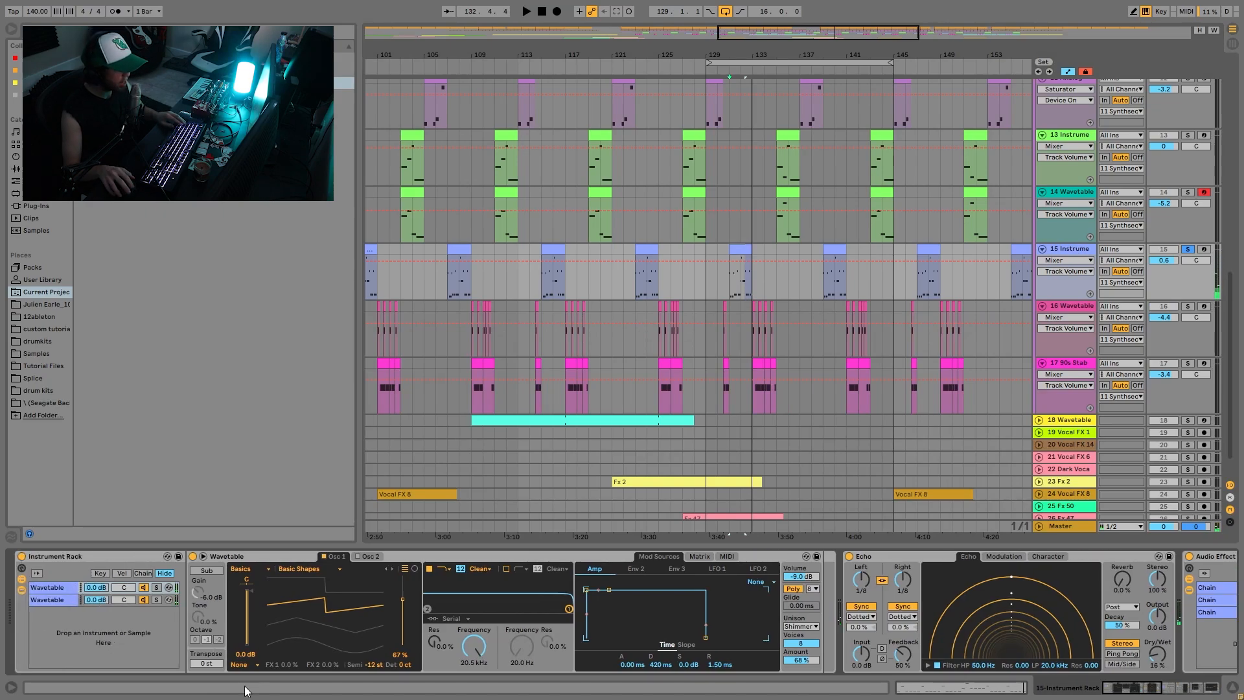
{"action": "left_click", "coordinate": [157, 588]}
{"action": "key", "text": "space"}
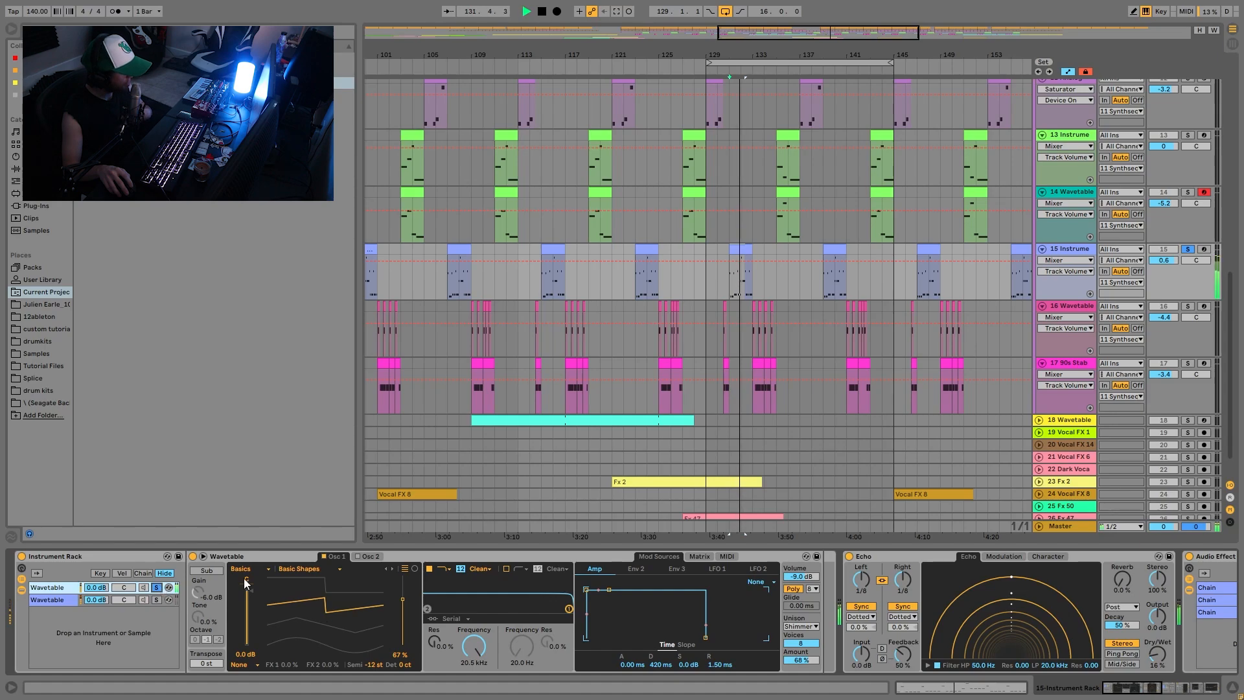
{"action": "left_click", "coordinate": [157, 600]}
{"action": "key", "text": "space"}
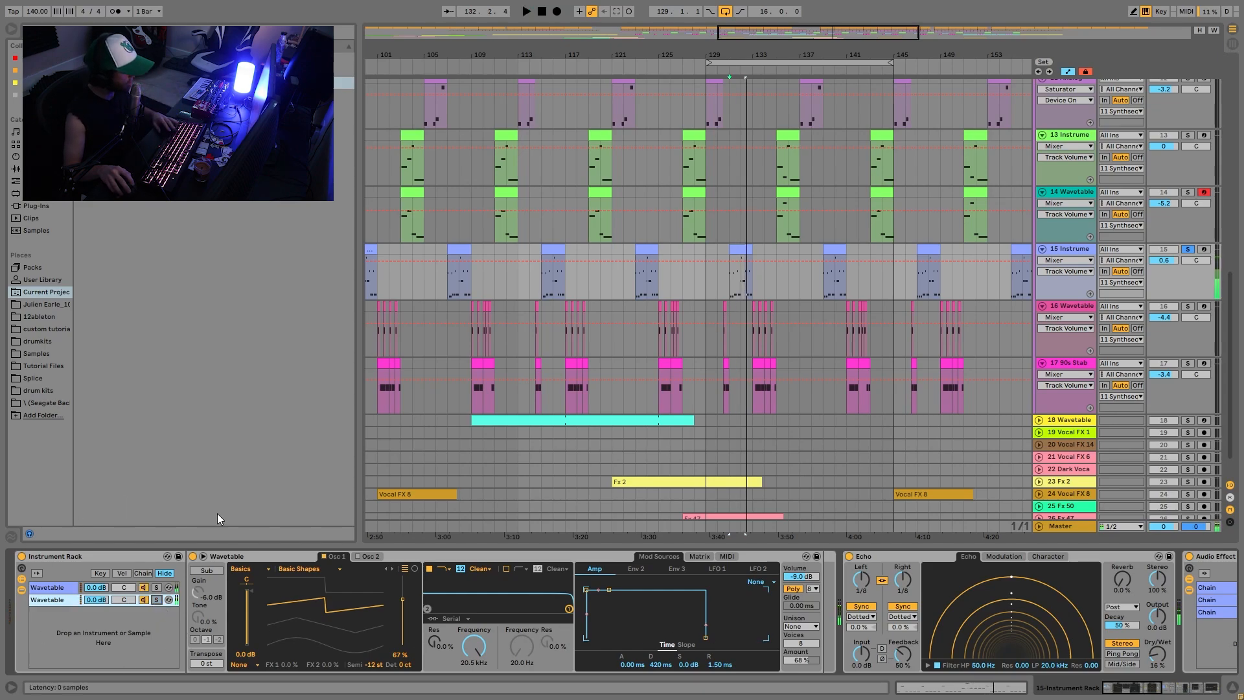
Step: Play both Wavetable chains of track 15 together and examine the Echo that follows them
{"action": "key", "text": "space"}
{"action": "scroll", "coordinate": [606, 638], "scroll_direction": "down", "scroll_amount": 5}
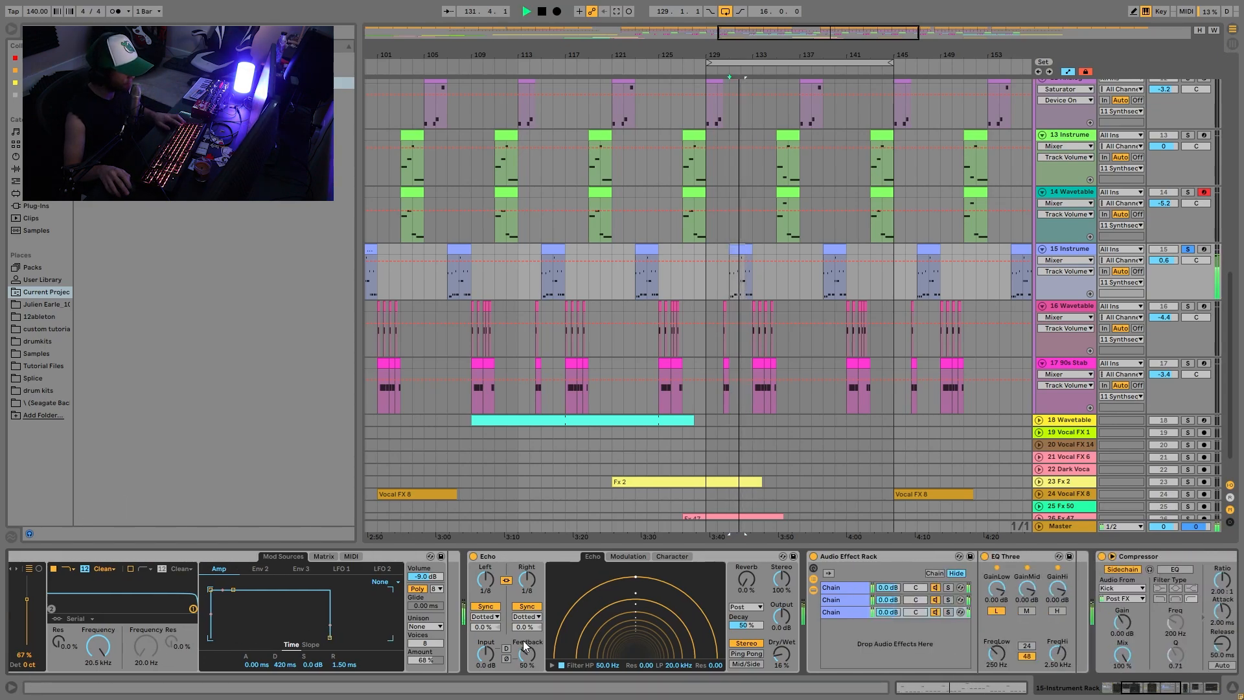
{"action": "scroll", "coordinate": [495, 632], "scroll_direction": "down", "scroll_amount": 4}
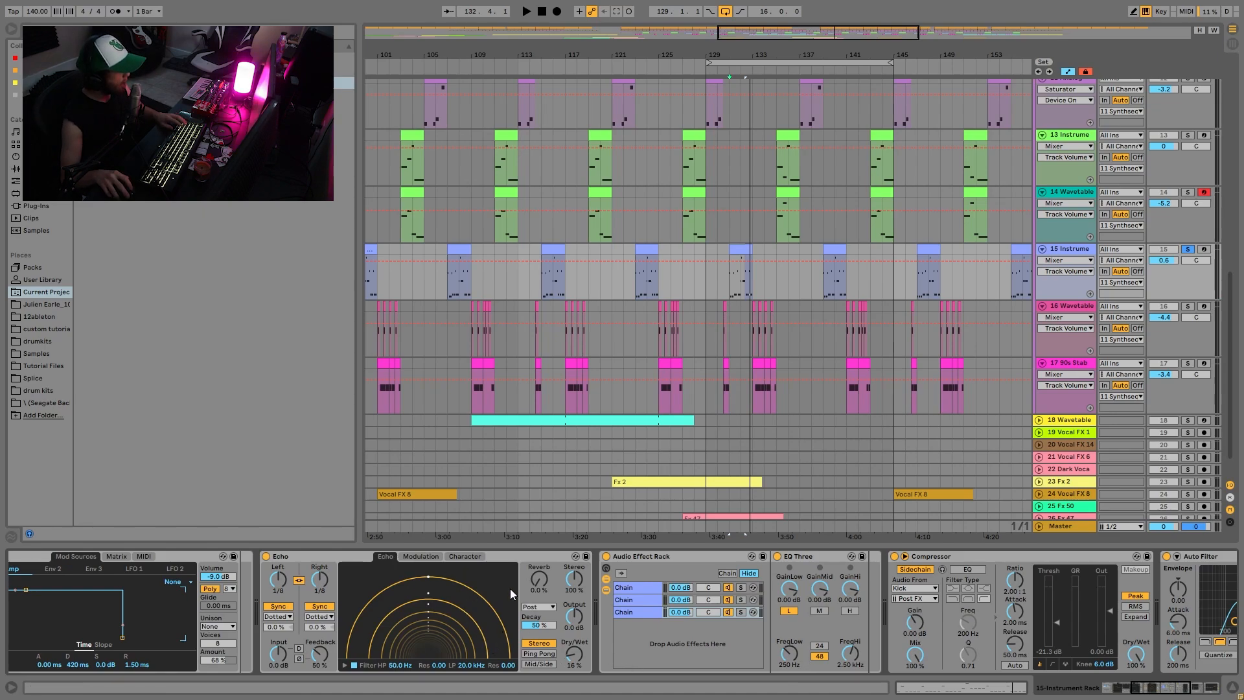
Step: Inspect the chains of track 15's Audio Effect Rack and the Compressor, Auto Filter and EQ Eight after it
{"action": "scroll", "coordinate": [600, 624], "scroll_direction": "down", "scroll_amount": 2}
{"action": "left_click", "coordinate": [567, 588]}
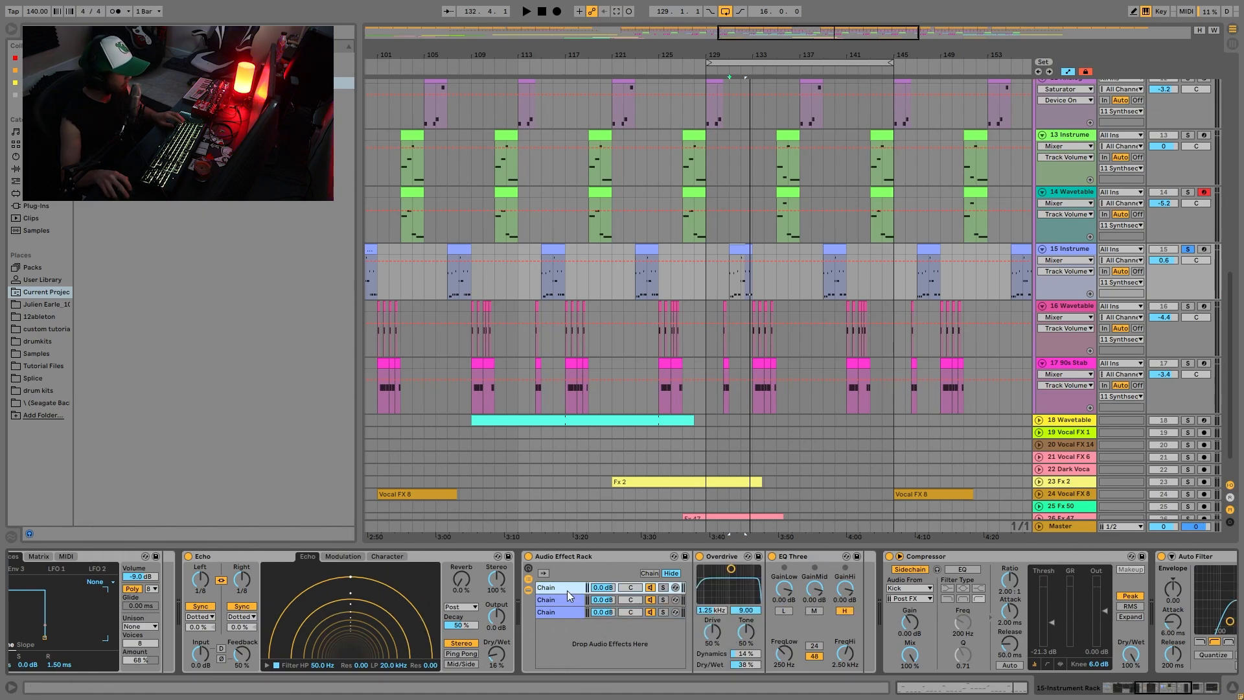
{"action": "left_click", "coordinate": [569, 608]}
{"action": "scroll", "coordinate": [578, 617], "scroll_direction": "down", "scroll_amount": 2}
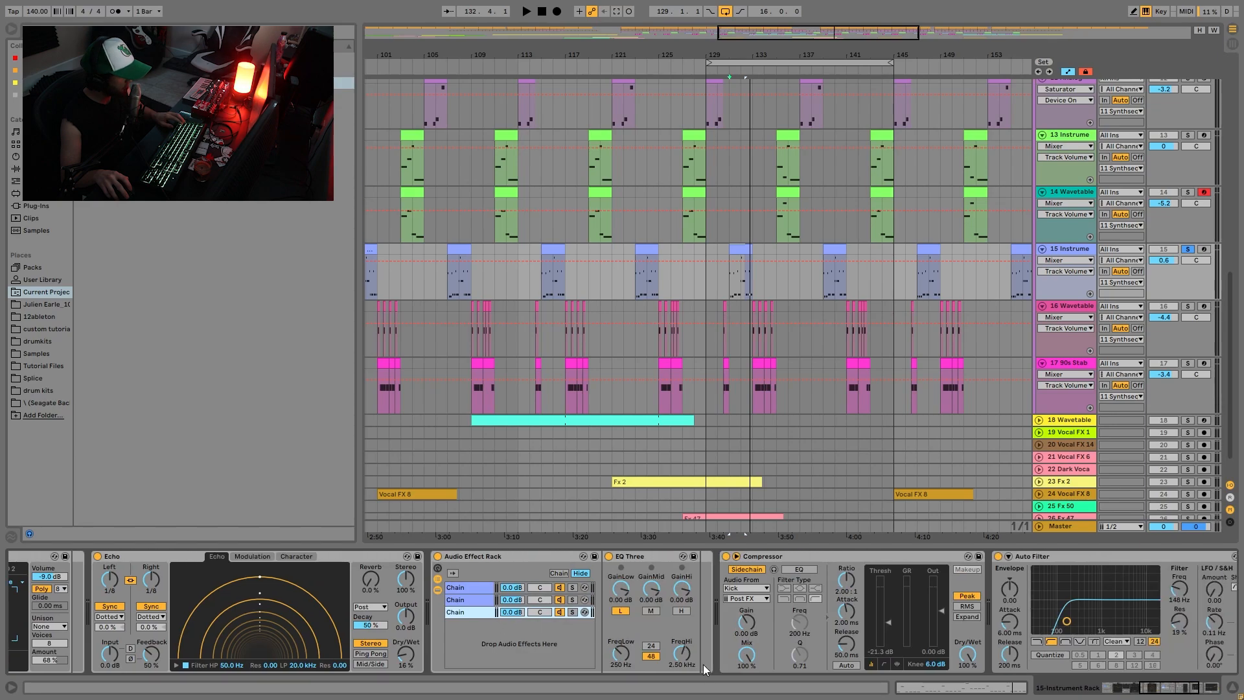
{"action": "scroll", "coordinate": [810, 619], "scroll_direction": "down", "scroll_amount": 5}
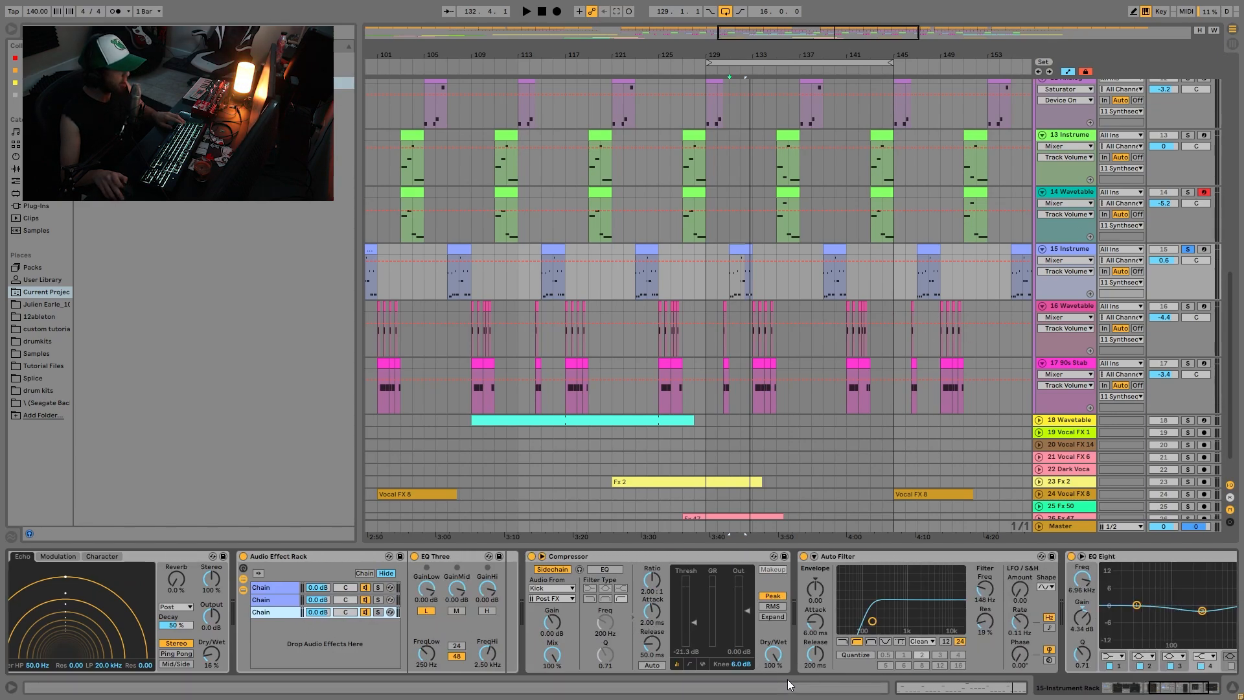
{"action": "scroll", "coordinate": [803, 616], "scroll_direction": "down", "scroll_amount": 5}
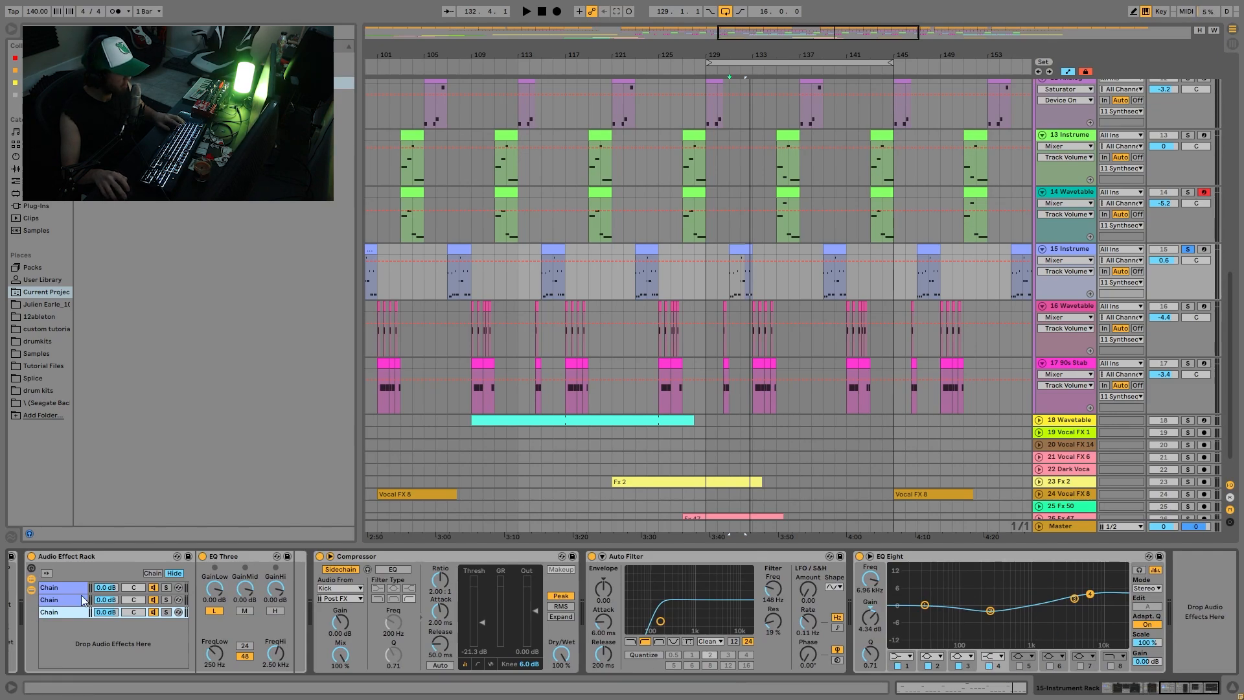
Step: Look over the device chains of tracks 14 and 13, and audition track 13 alone from its clip at bar 135
{"action": "scroll", "coordinate": [289, 632], "scroll_direction": "up", "scroll_amount": 14}
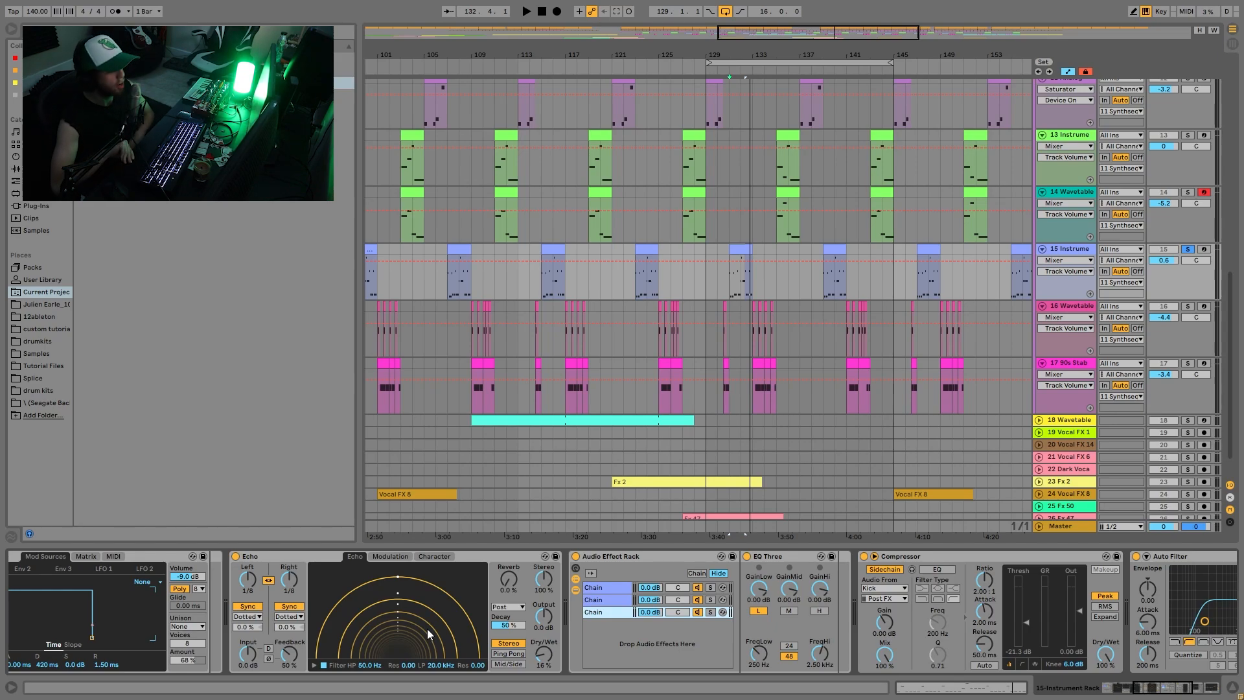
{"action": "left_click", "coordinate": [1062, 193]}
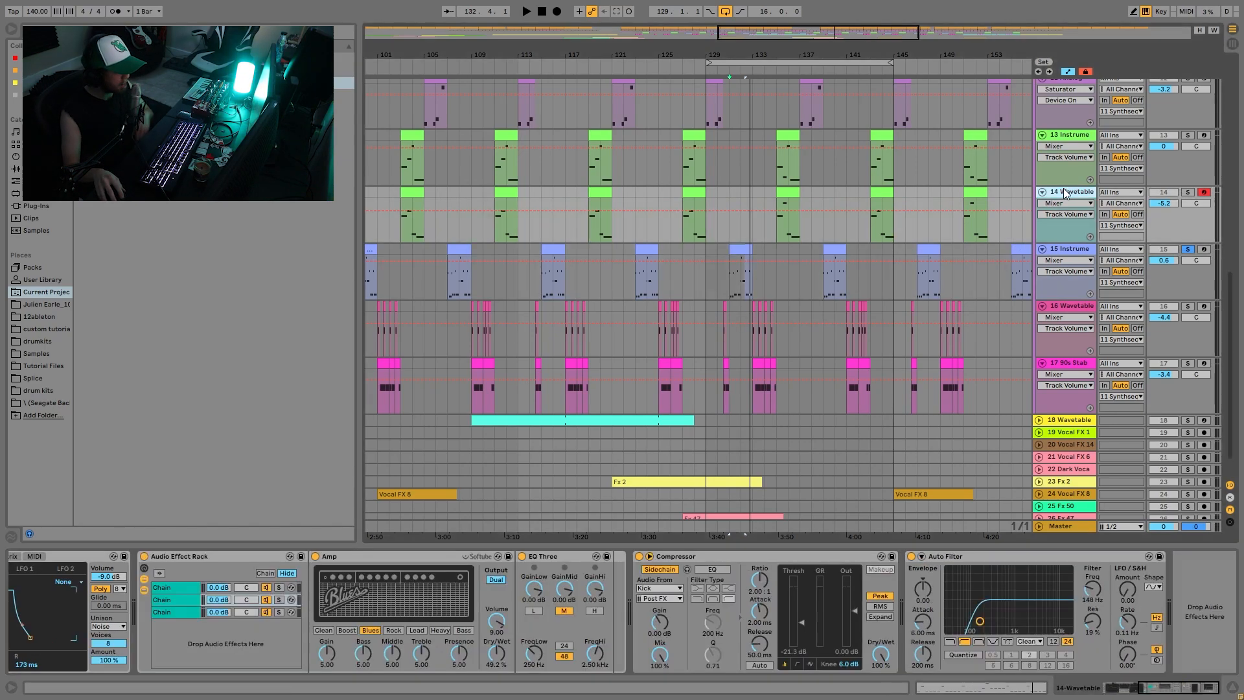
{"action": "left_click", "coordinate": [1079, 137]}
{"action": "left_click", "coordinate": [1187, 135]}
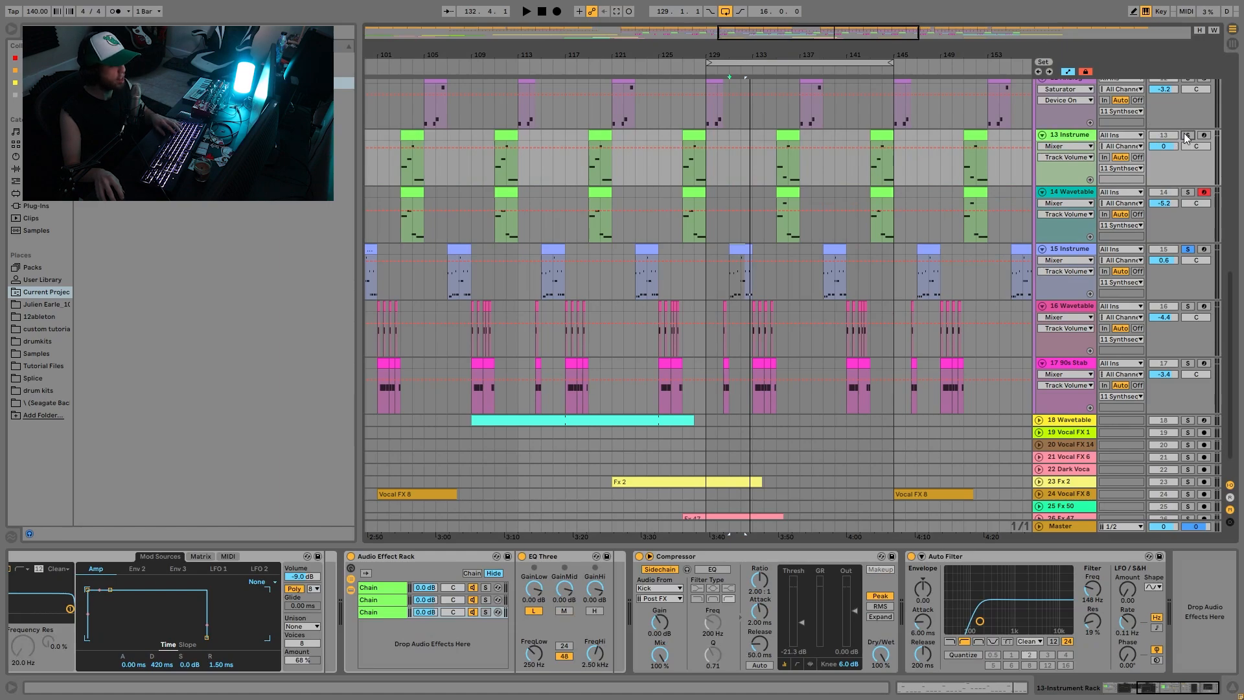
{"action": "left_click", "coordinate": [790, 135]}
{"action": "key", "text": "space"}
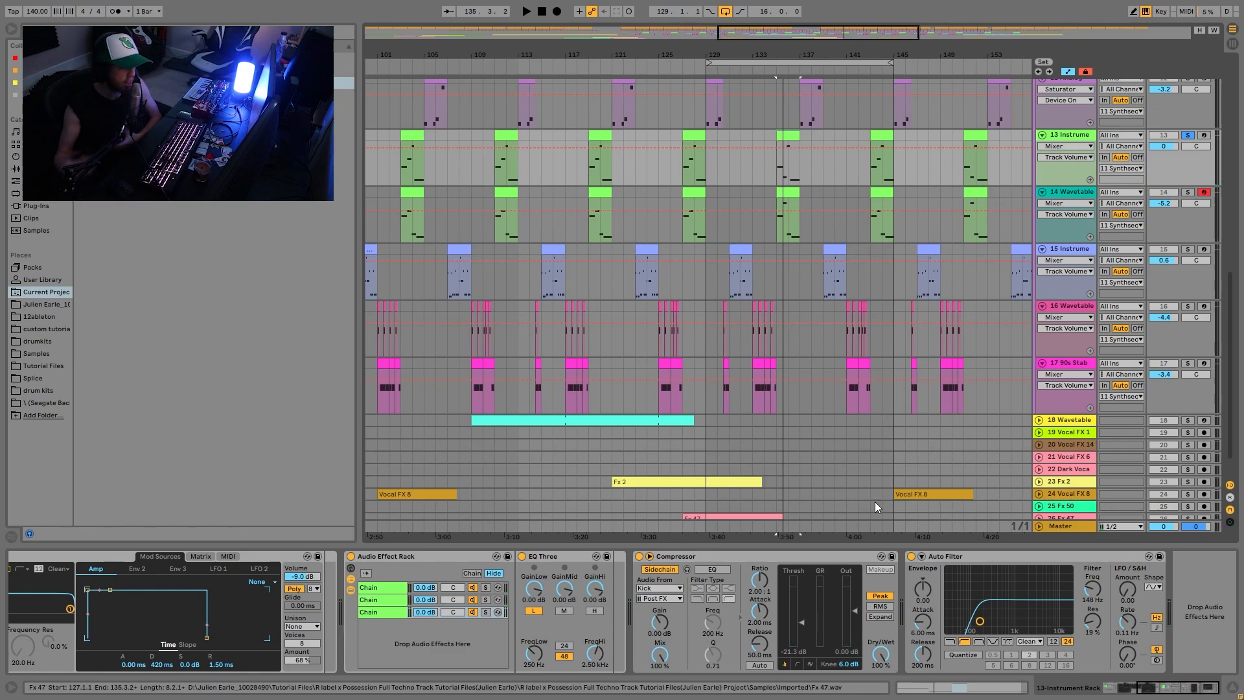
Step: Solo track 15 alone and replay its clip starting at bar 131
{"action": "left_click", "coordinate": [1187, 249], "text": "ctrl"}
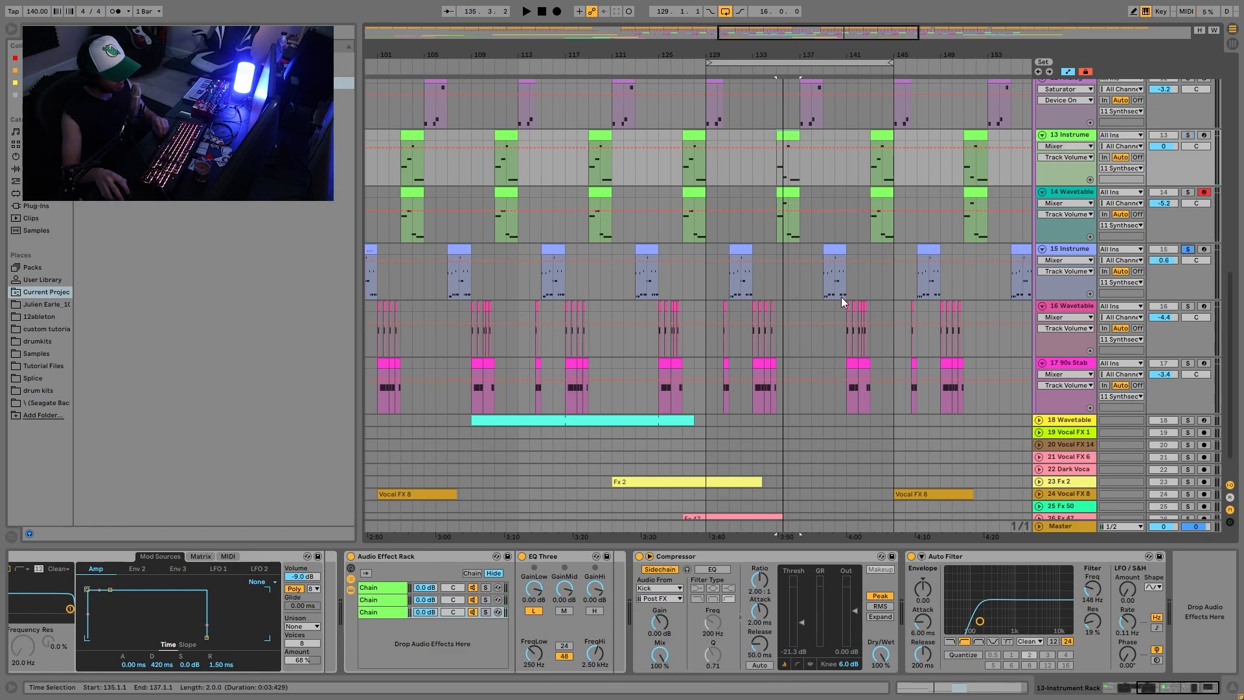
{"action": "left_click", "coordinate": [742, 243]}
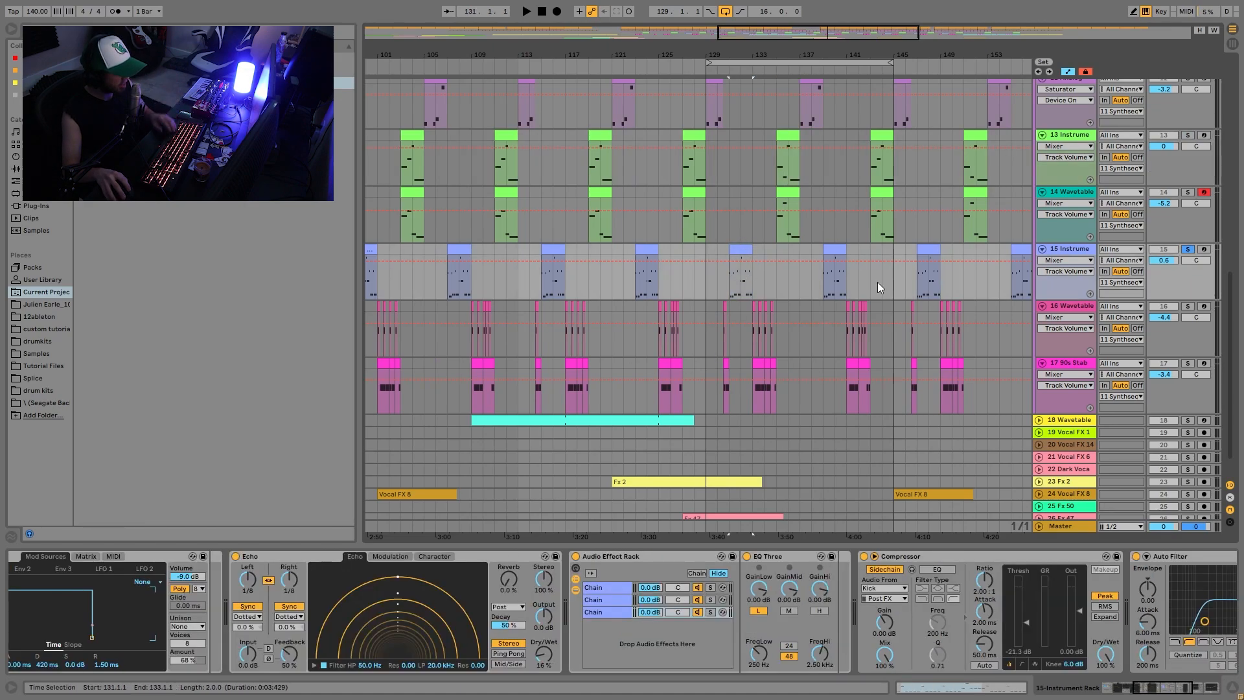
{"action": "key", "text": "space"}
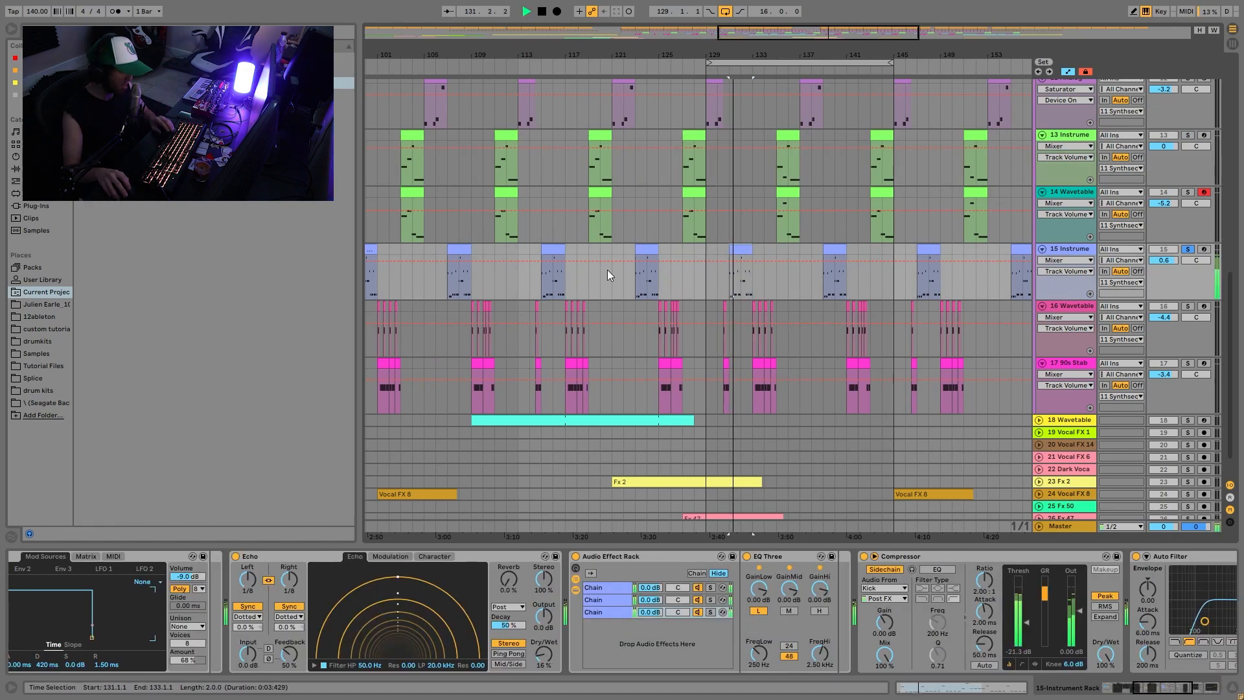
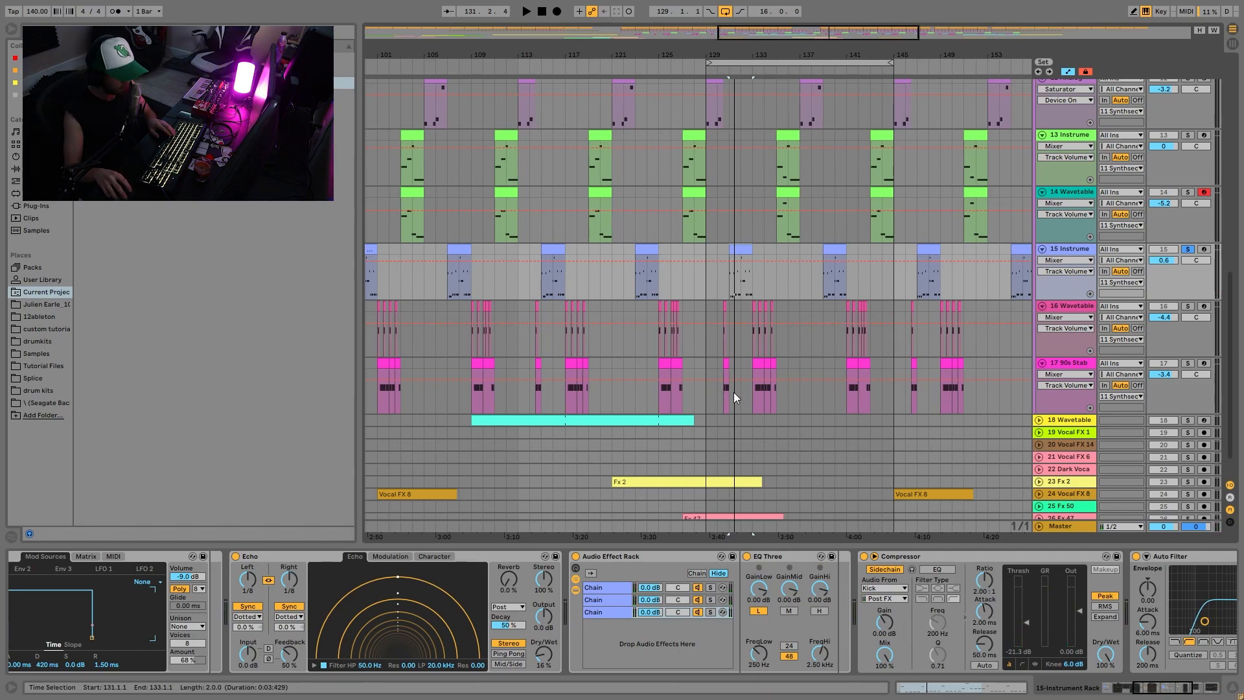
Step: Play tracks 16 and 17 soloed together from bar 133 and bring up the 90s Stab track's devices
{"action": "left_click", "coordinate": [1191, 306]}
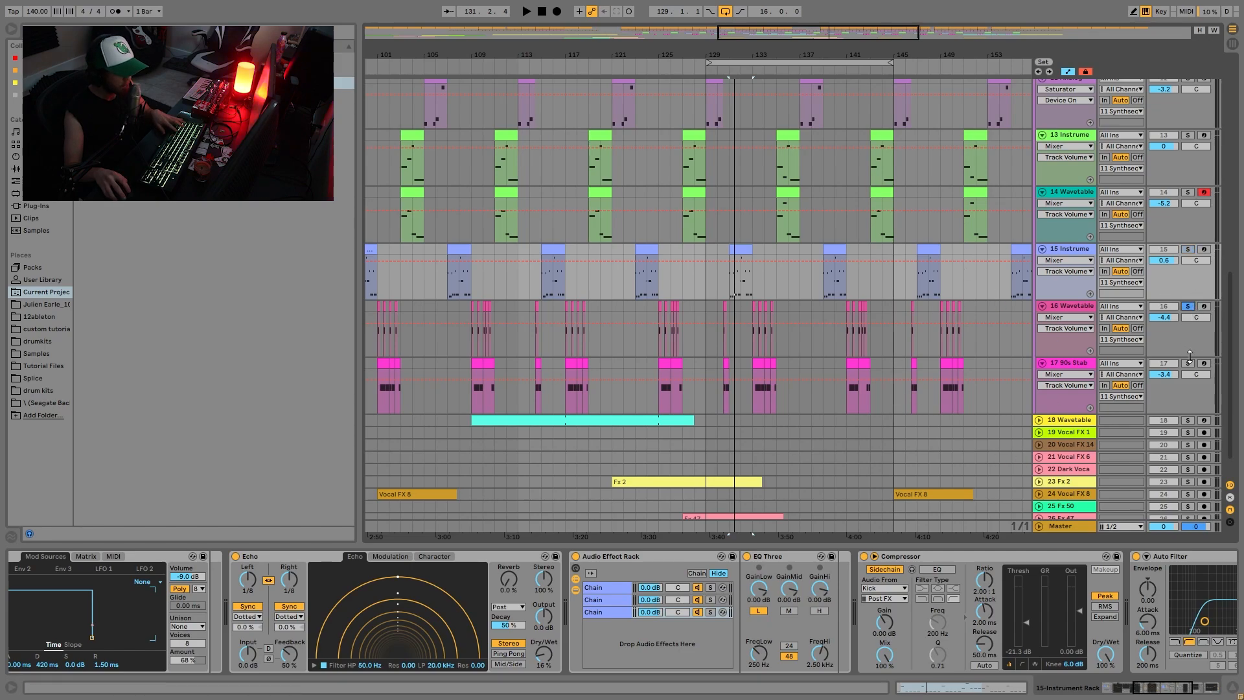
{"action": "left_click", "coordinate": [749, 308]}
{"action": "key", "text": "plus"}
{"action": "key", "text": "plus"}
{"action": "key", "text": "space"}
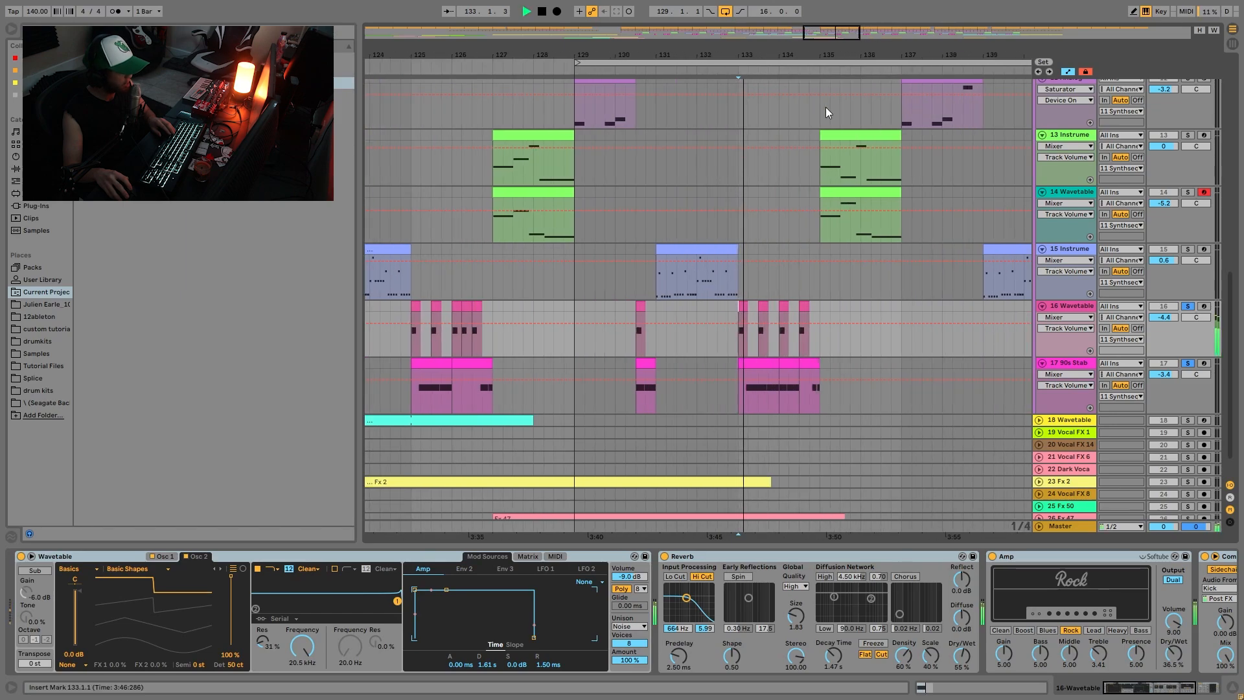
{"action": "left_click", "coordinate": [1063, 365]}
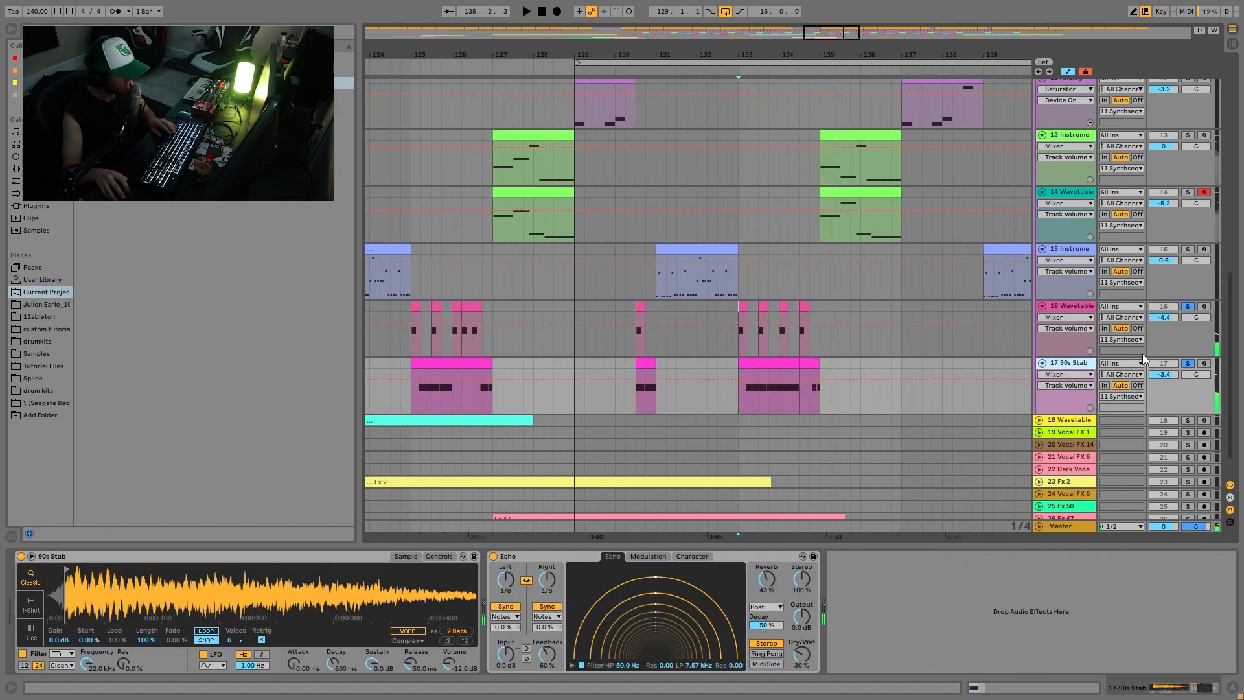
Step: Audition track 16 alone from bar 133 and compare oscillators 1 and 2 of its Wavetable
{"action": "left_click", "coordinate": [1051, 306]}
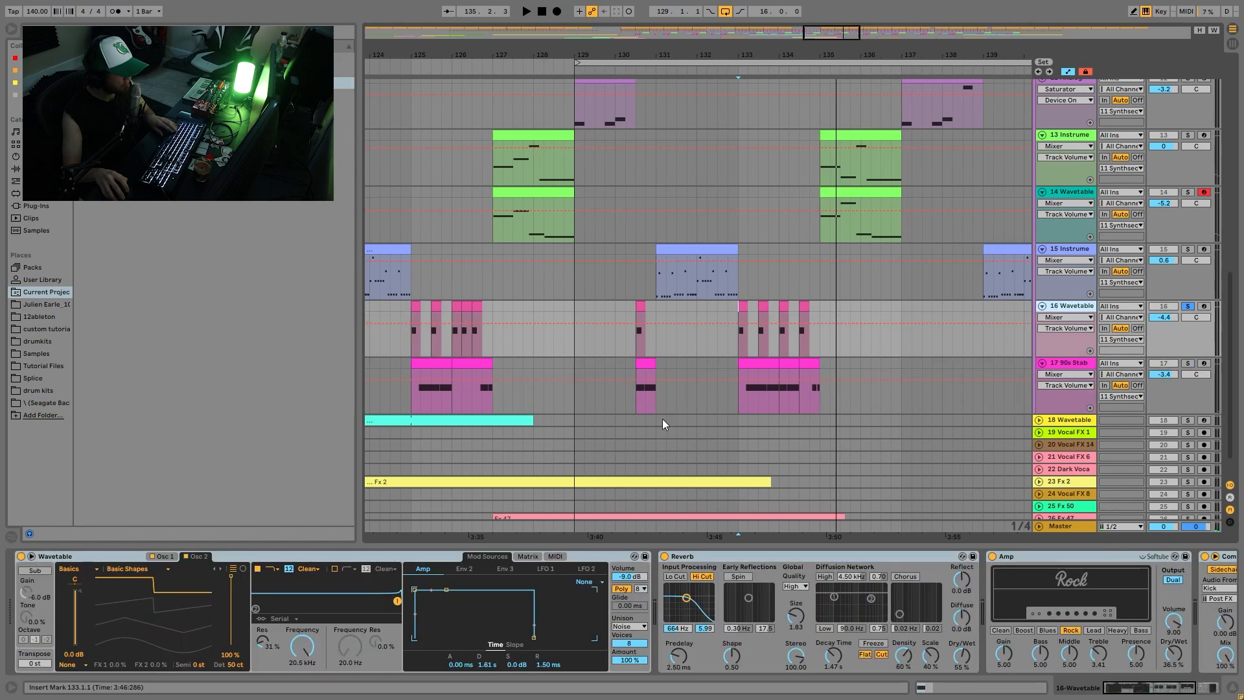
{"action": "key", "text": "space"}
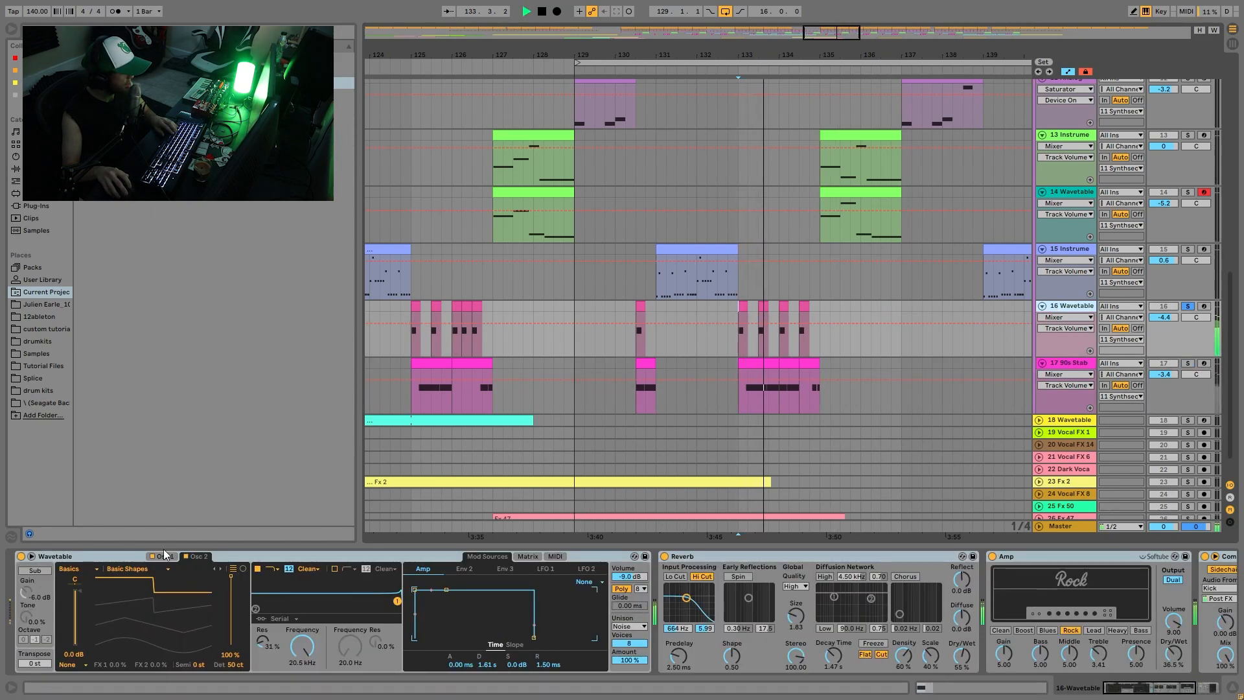
{"action": "key", "text": "space"}
{"action": "left_click", "coordinate": [163, 556]}
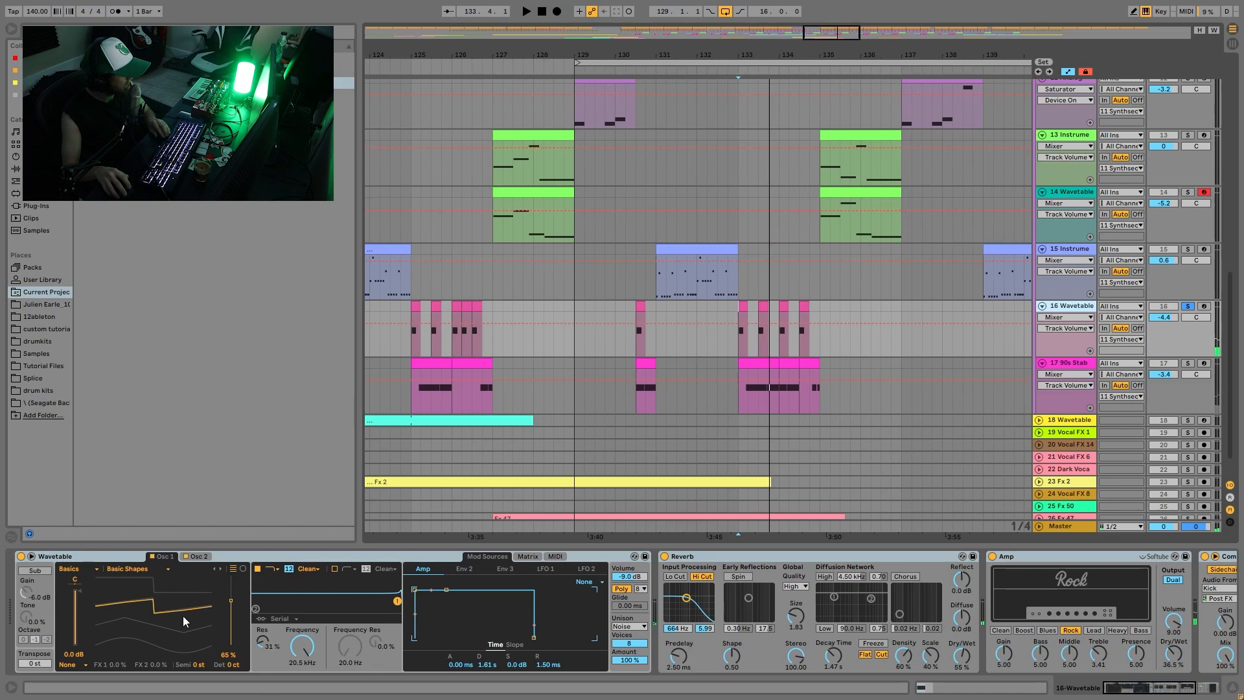
{"action": "left_click", "coordinate": [196, 556]}
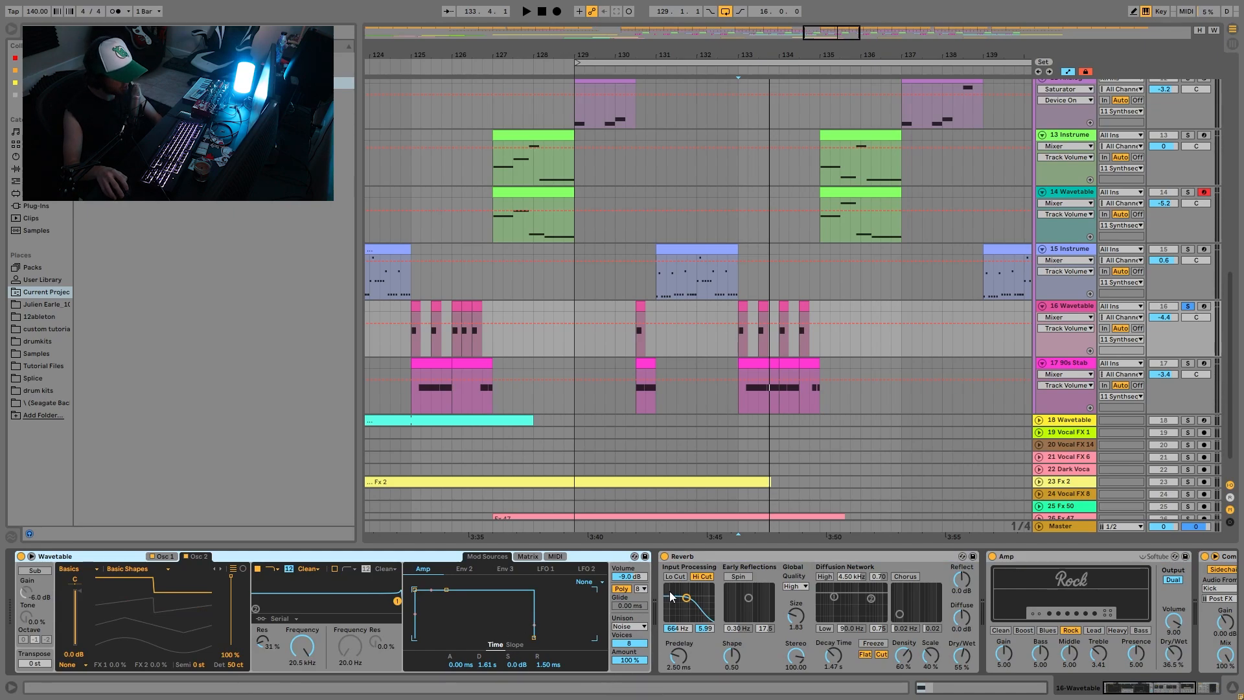
{"action": "key", "text": "space"}
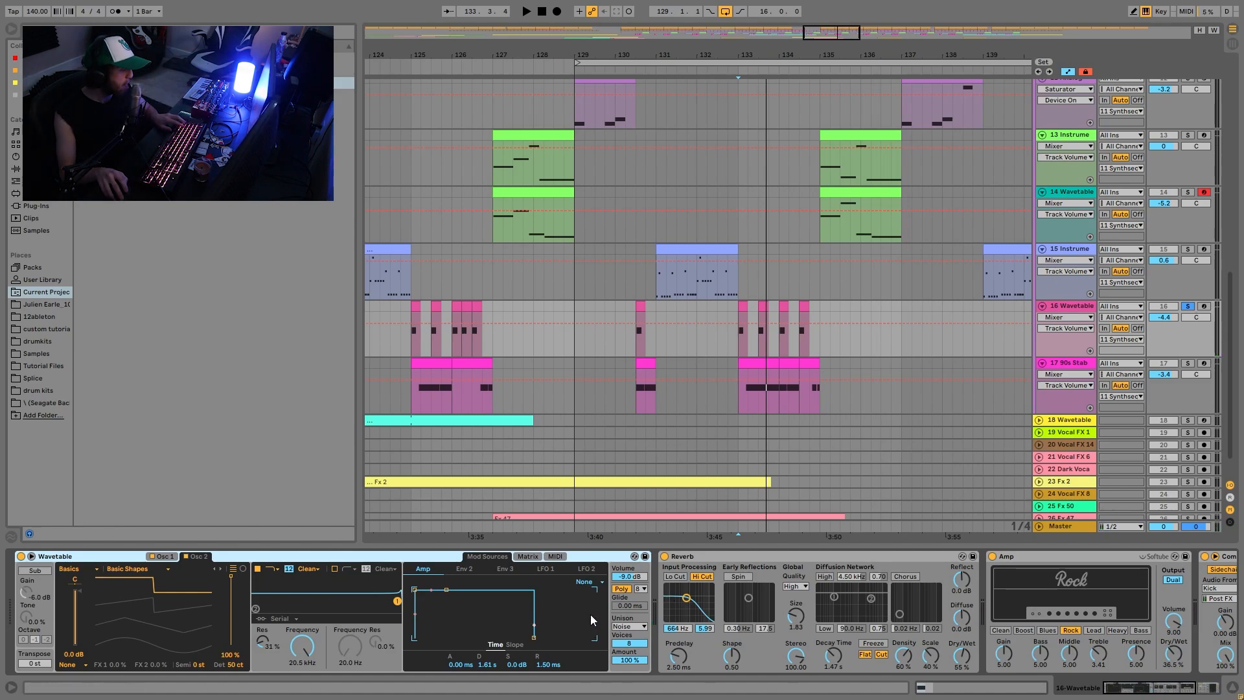
Step: Examine track 16's Reverb, Amp and Compressor, playing the track with the Amp bypassed and then re-enabled
{"action": "scroll", "coordinate": [599, 625], "scroll_direction": "right", "scroll_amount": 4}
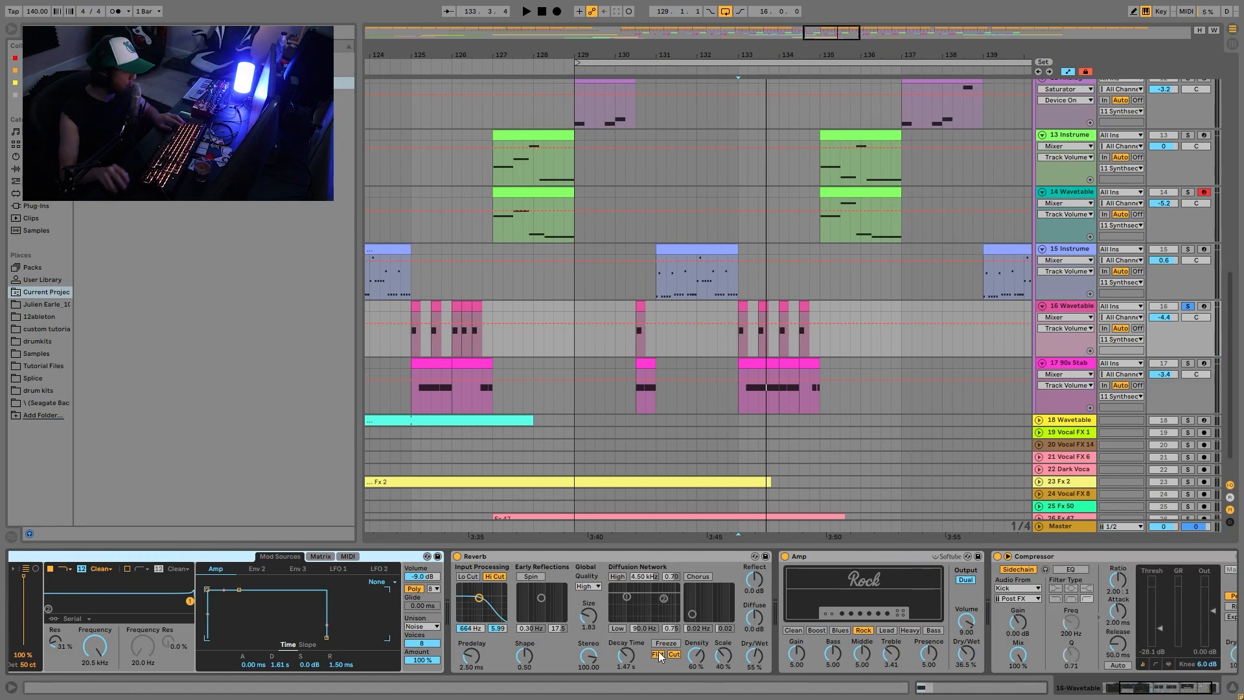
{"action": "scroll", "coordinate": [713, 603], "scroll_direction": "right", "scroll_amount": 1}
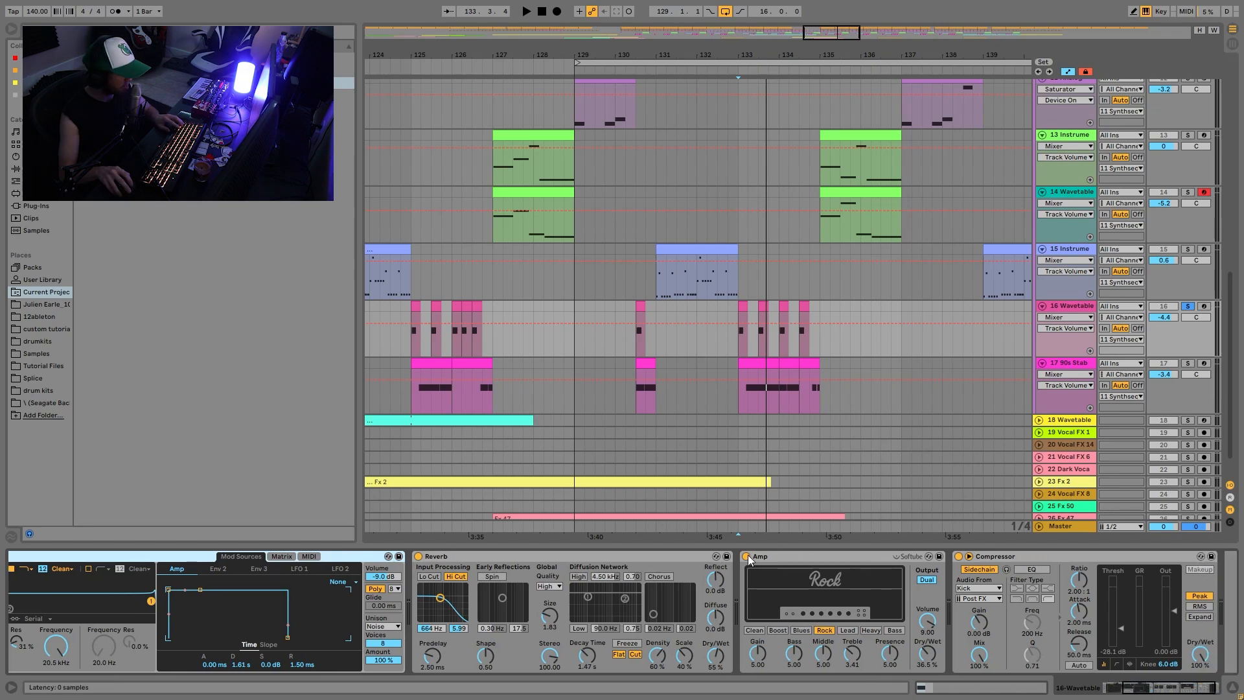
{"action": "left_click", "coordinate": [747, 556]}
{"action": "key", "text": "space"}
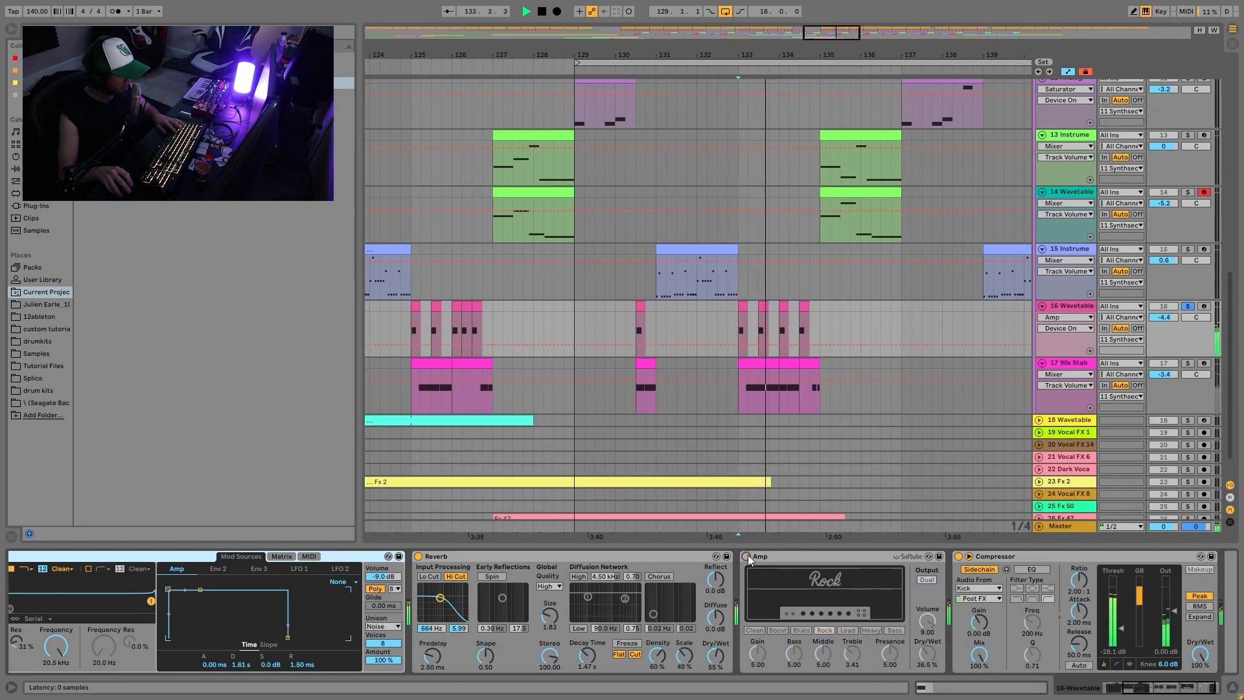
{"action": "key", "text": "space"}
{"action": "left_click", "coordinate": [747, 556]}
{"action": "key", "text": "space"}
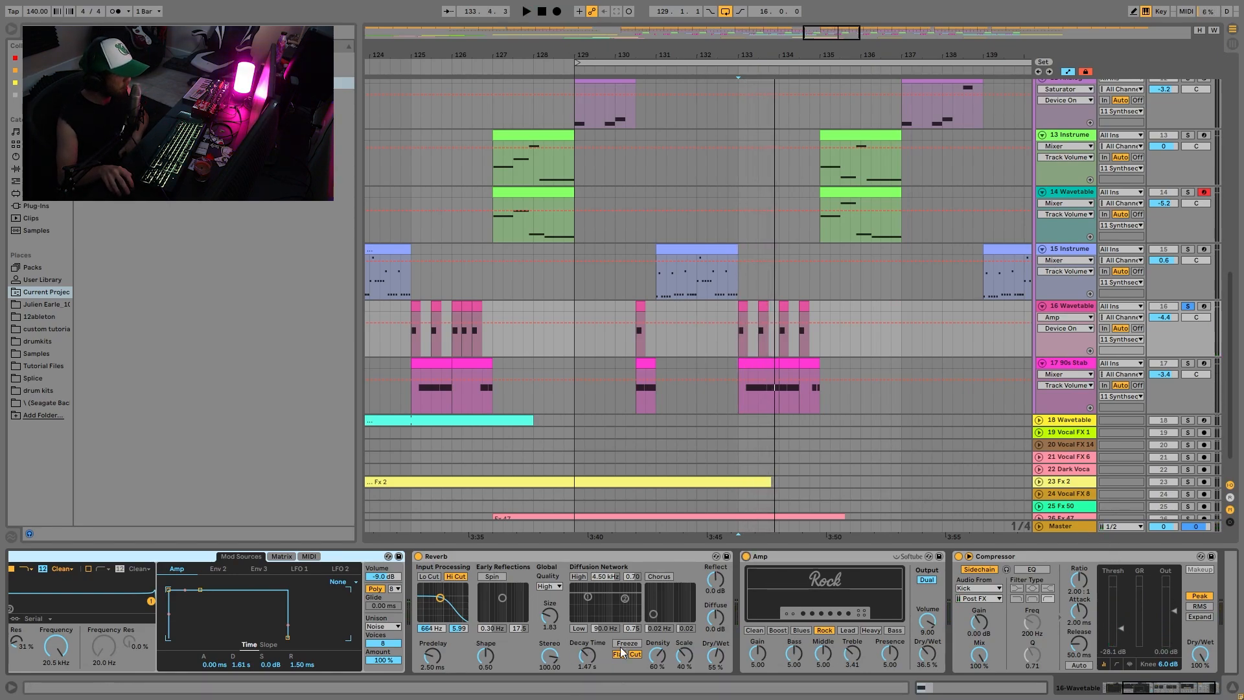
{"action": "scroll", "coordinate": [802, 635], "scroll_direction": "right", "scroll_amount": 2}
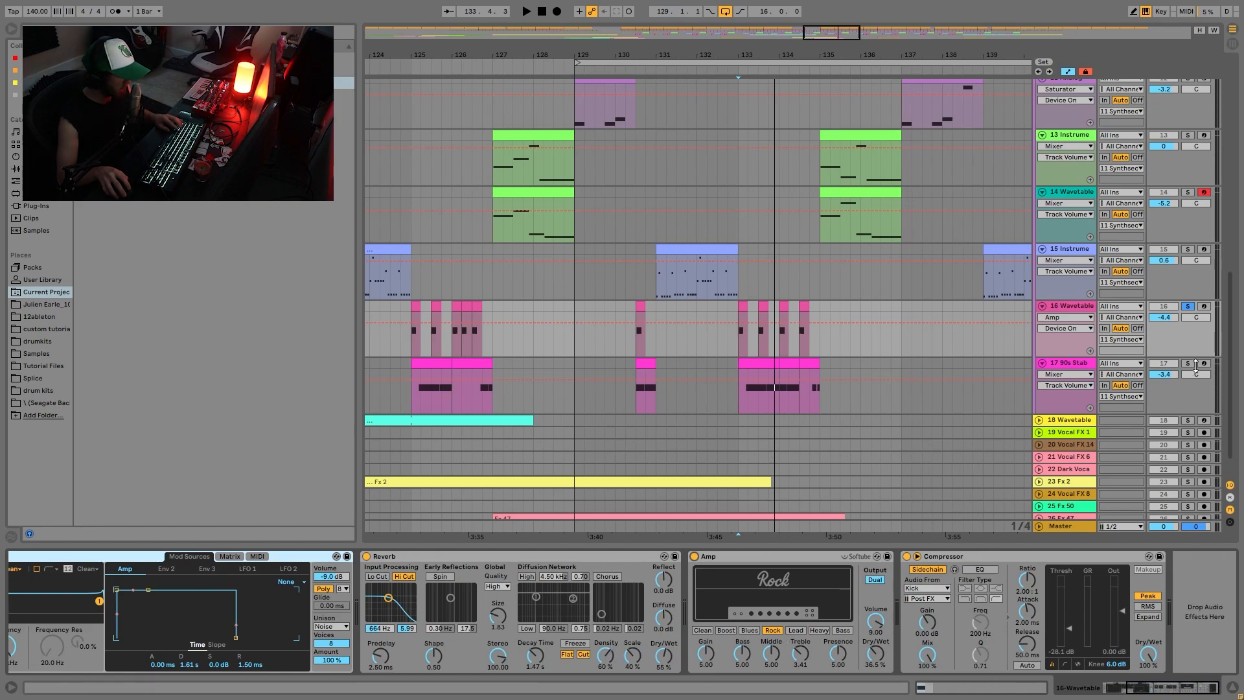
Step: Audition the 90s Stab track alone from bar 133, and replay it together with track 16
{"action": "left_click", "coordinate": [1188, 363]}
{"action": "left_click", "coordinate": [1071, 363]}
{"action": "key", "text": "space"}
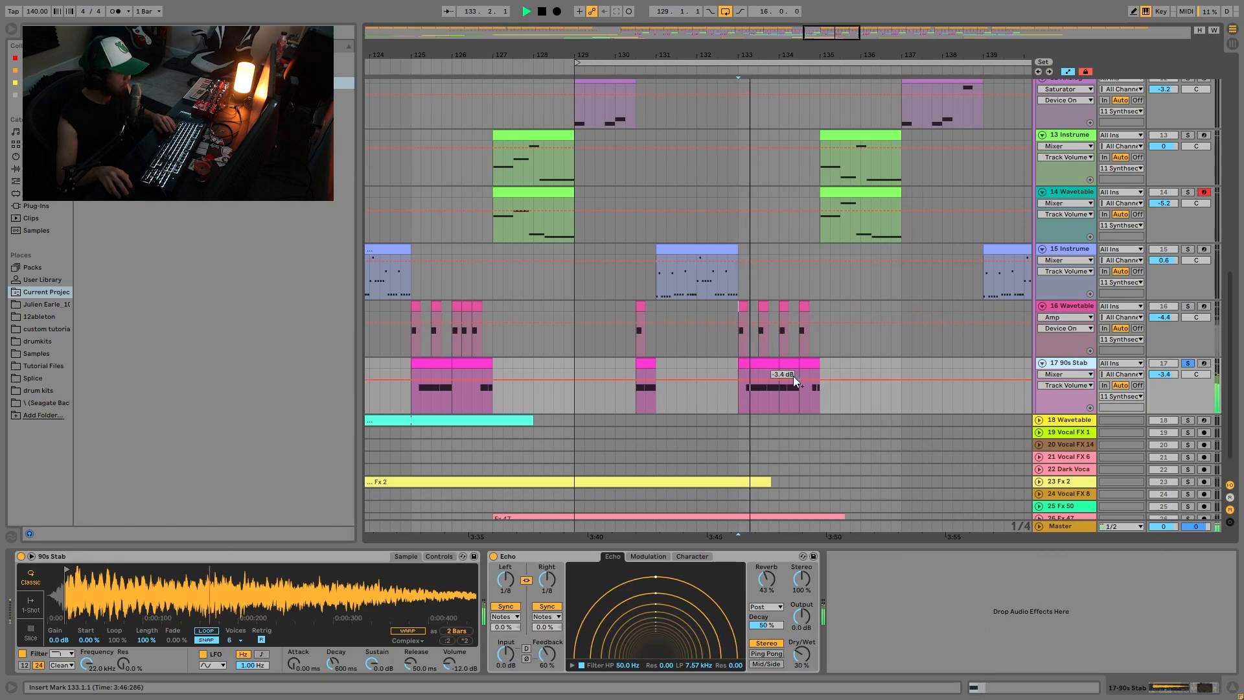
{"action": "left_click", "coordinate": [1188, 308], "text": "ctrl"}
{"action": "key", "text": "space"}
{"action": "key", "text": "space"}
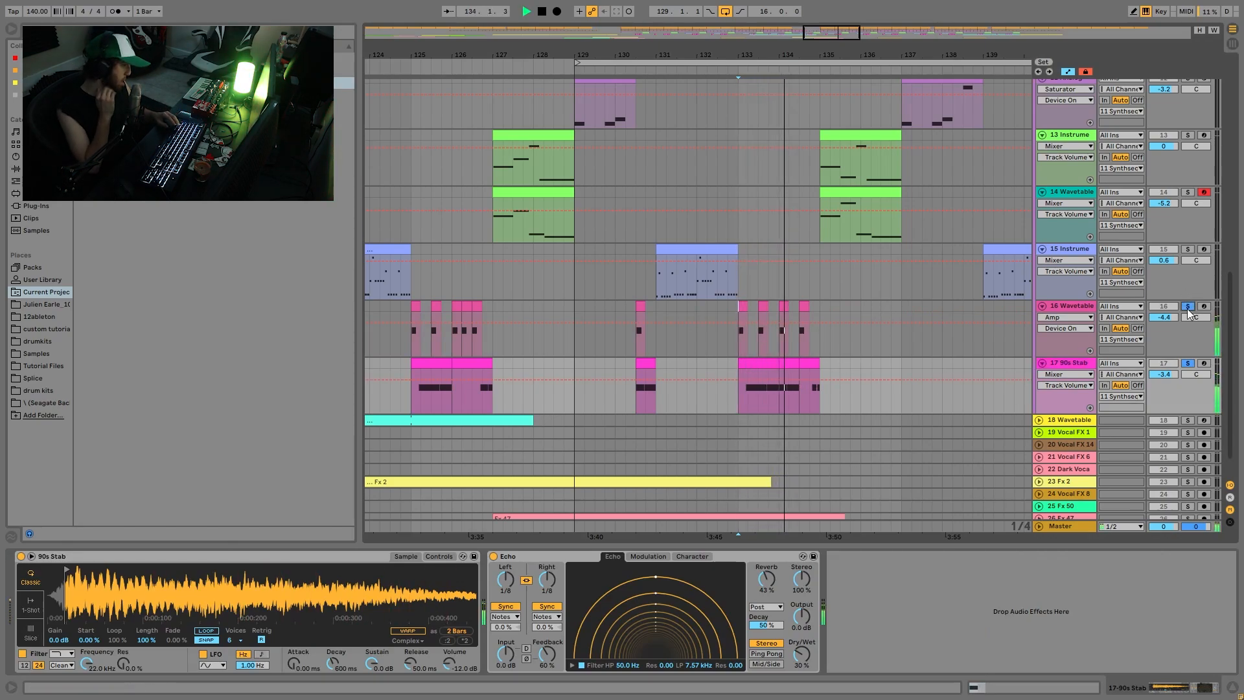
{"action": "key", "text": "space"}
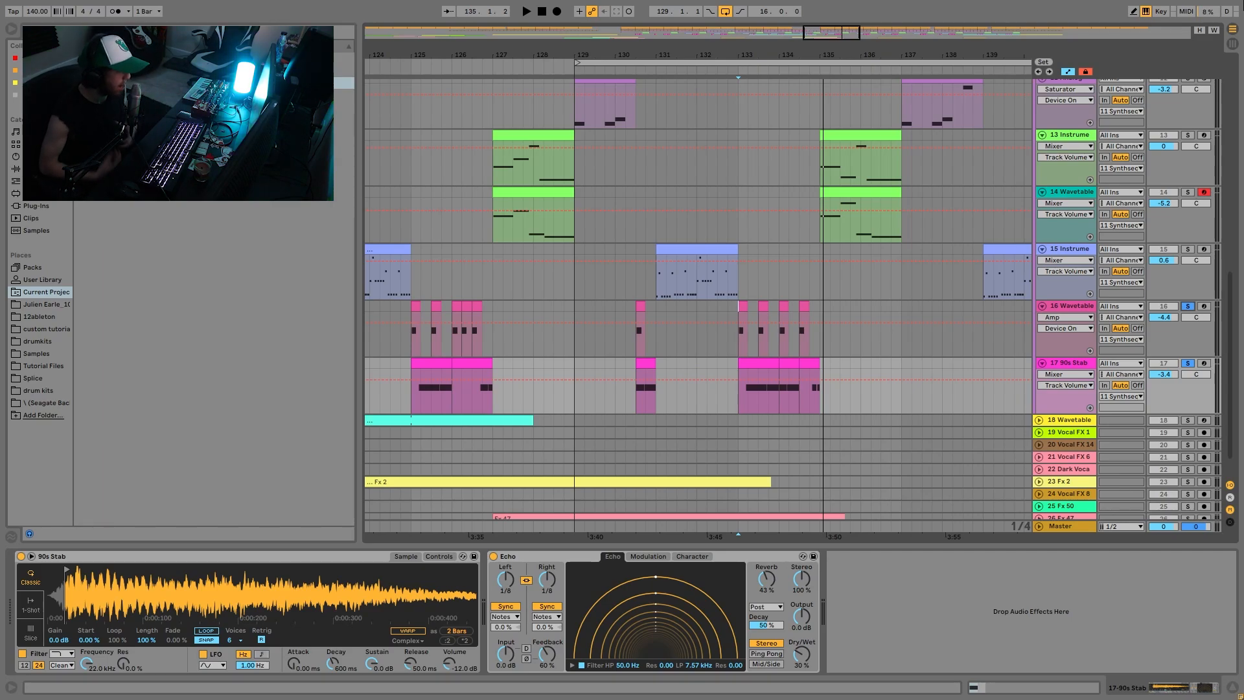
Step: Solo the Synthsequence group, fold it and mark out its clips from bar 73 to 185 across the full arrangement
{"action": "scroll", "coordinate": [1122, 402], "scroll_direction": "up", "scroll_amount": 6}
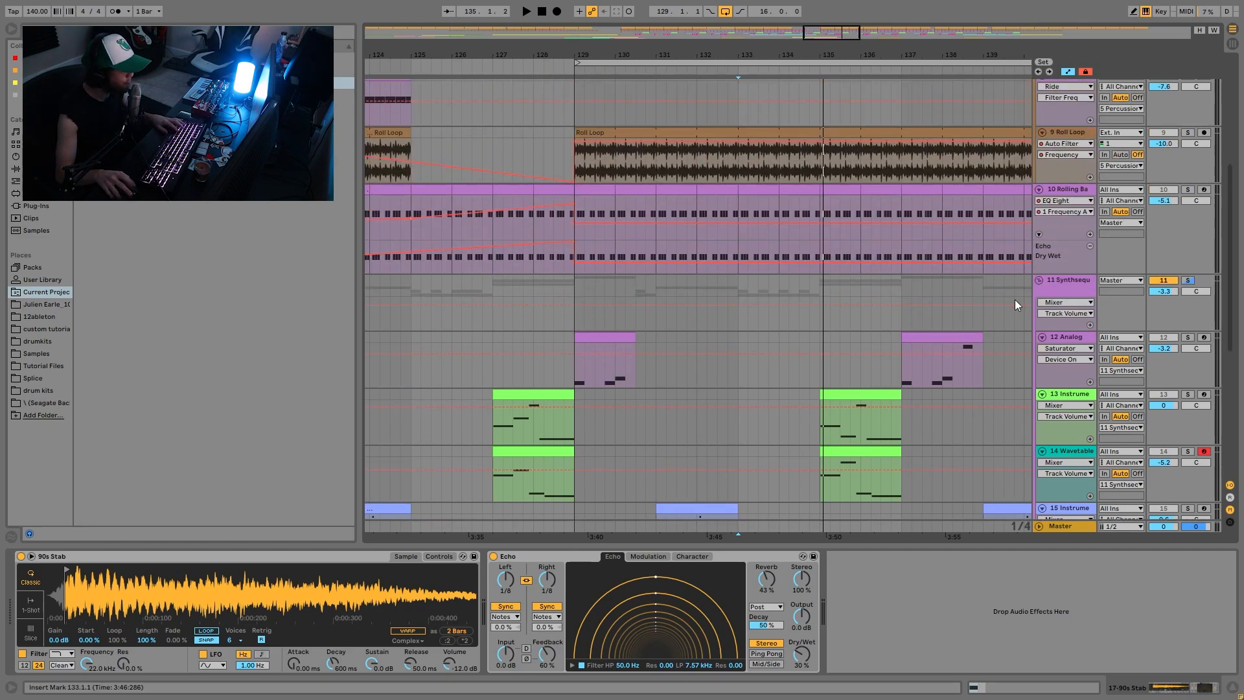
{"action": "left_click", "coordinate": [1063, 281]}
{"action": "left_click", "coordinate": [1188, 281]}
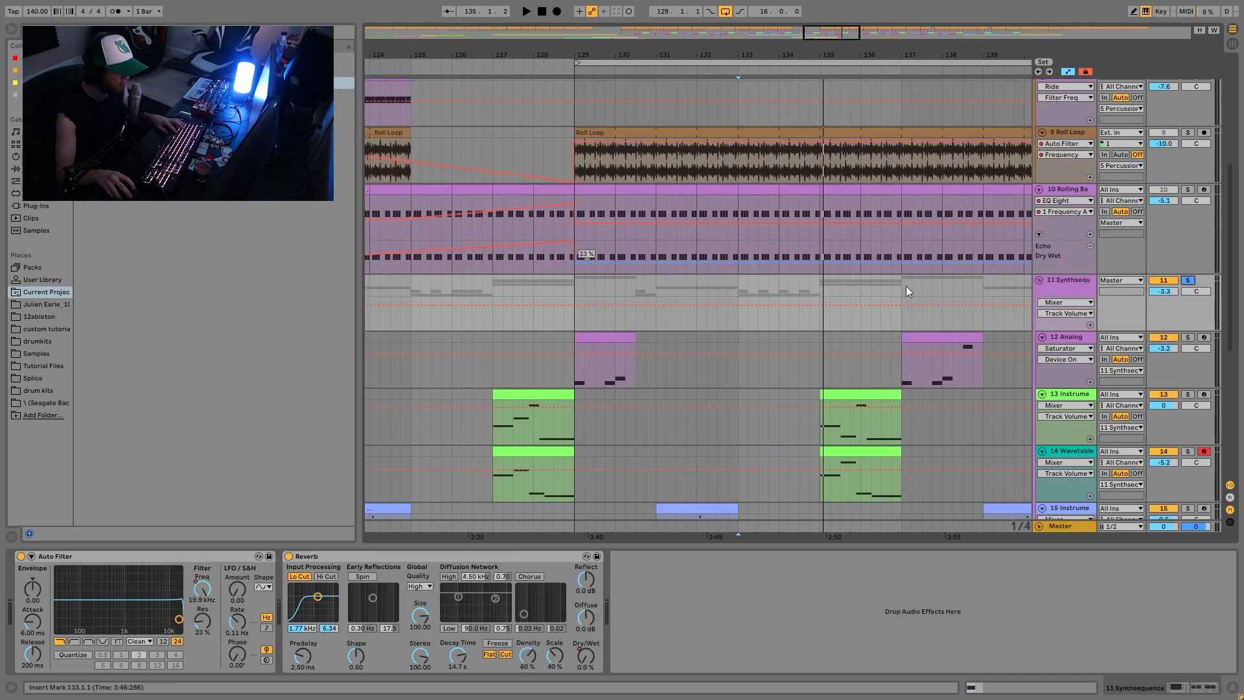
{"action": "left_click_drag", "start_coordinate": [909, 56], "coordinate": [909, 3]}
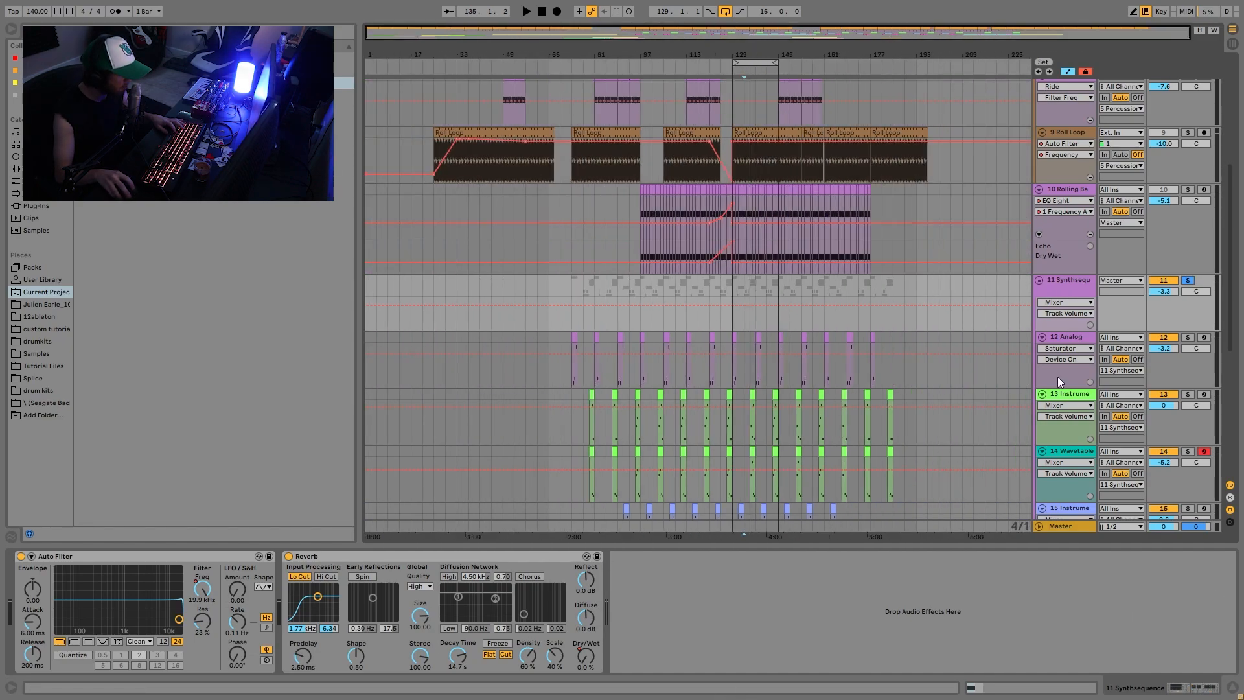
{"action": "scroll", "coordinate": [1053, 363], "scroll_direction": "down", "scroll_amount": 2}
{"action": "left_click", "coordinate": [1039, 227]}
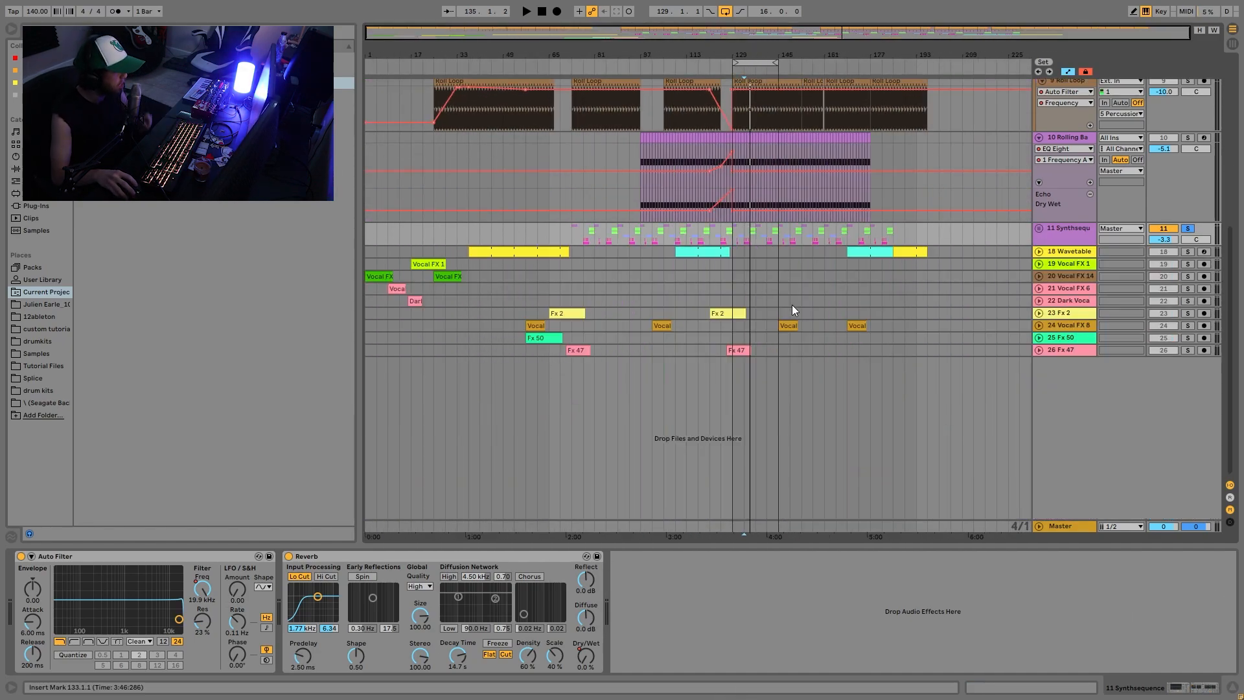
{"action": "left_click_drag", "start_coordinate": [562, 231], "coordinate": [903, 238]}
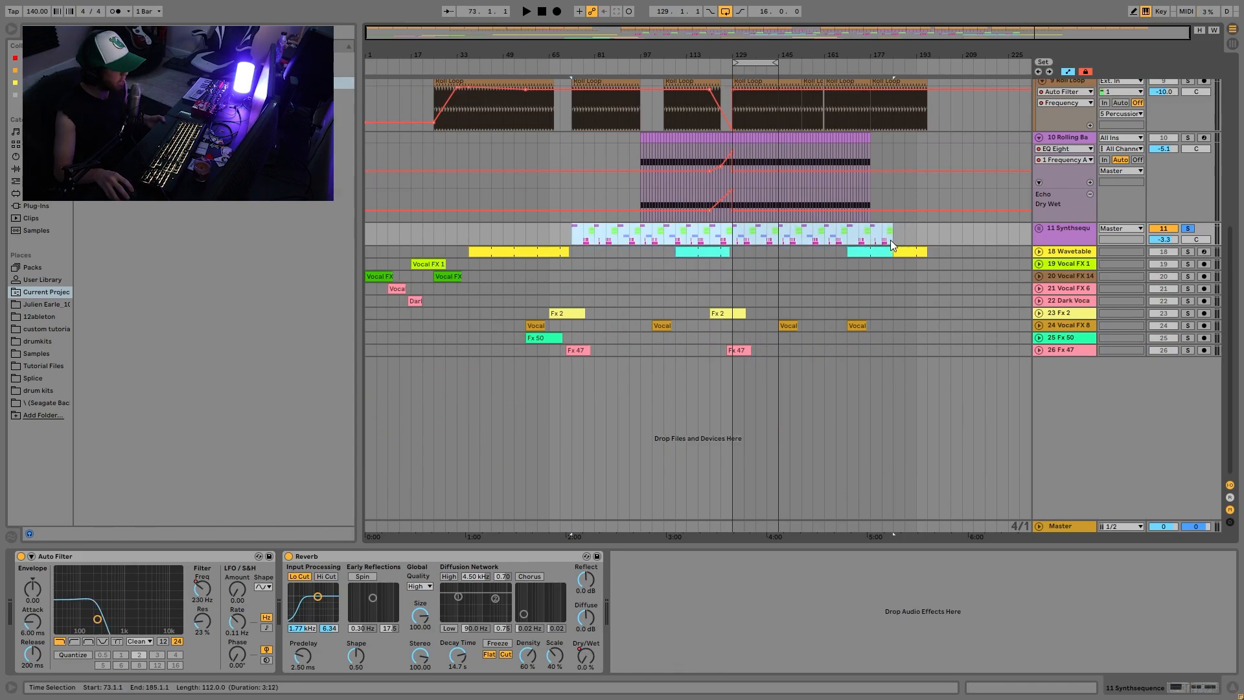
{"action": "left_click", "coordinate": [892, 240]}
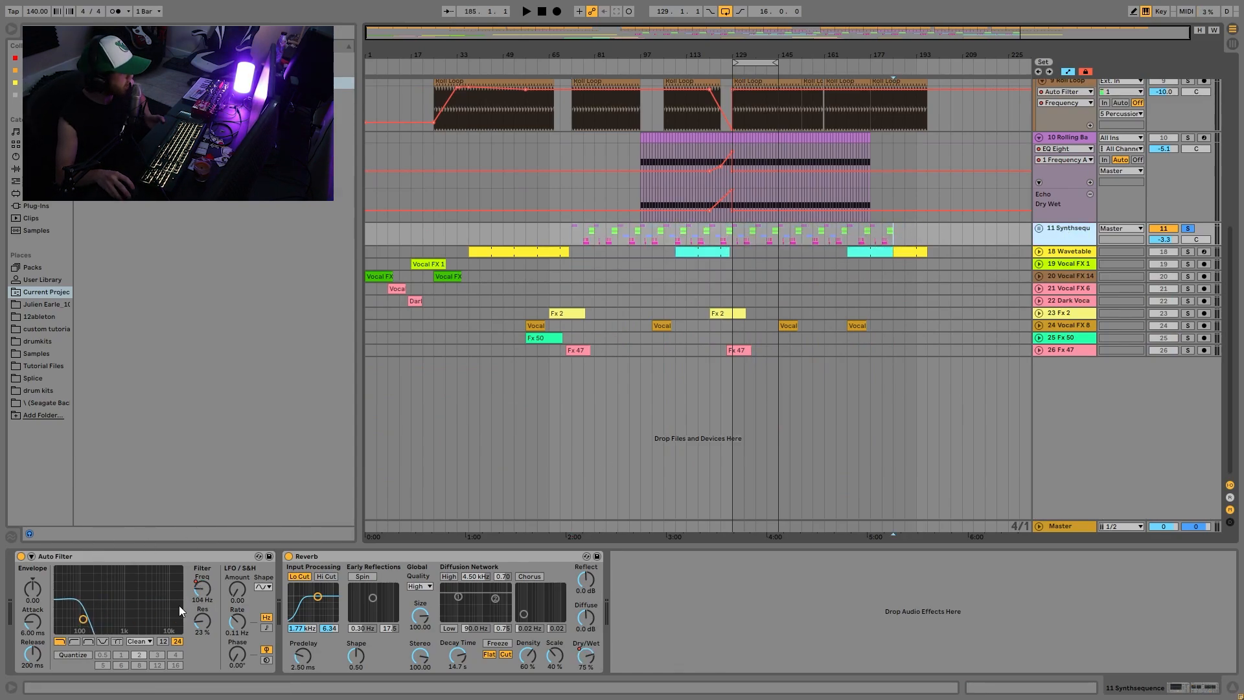
Step: Show the Auto Filter Frequency automation of the Synthsequence group and examine its curve from bar 81 onward
{"action": "right_click", "coordinate": [197, 599]}
{"action": "left_click", "coordinate": [227, 605]}
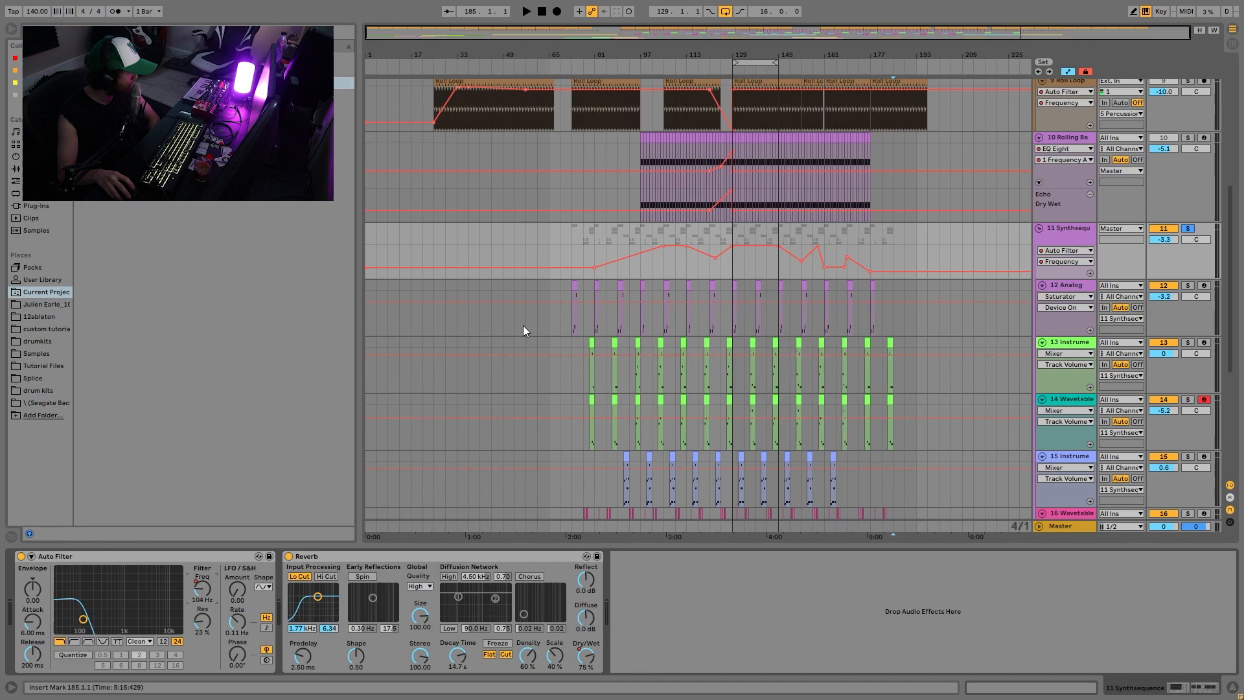
{"action": "left_click", "coordinate": [596, 256]}
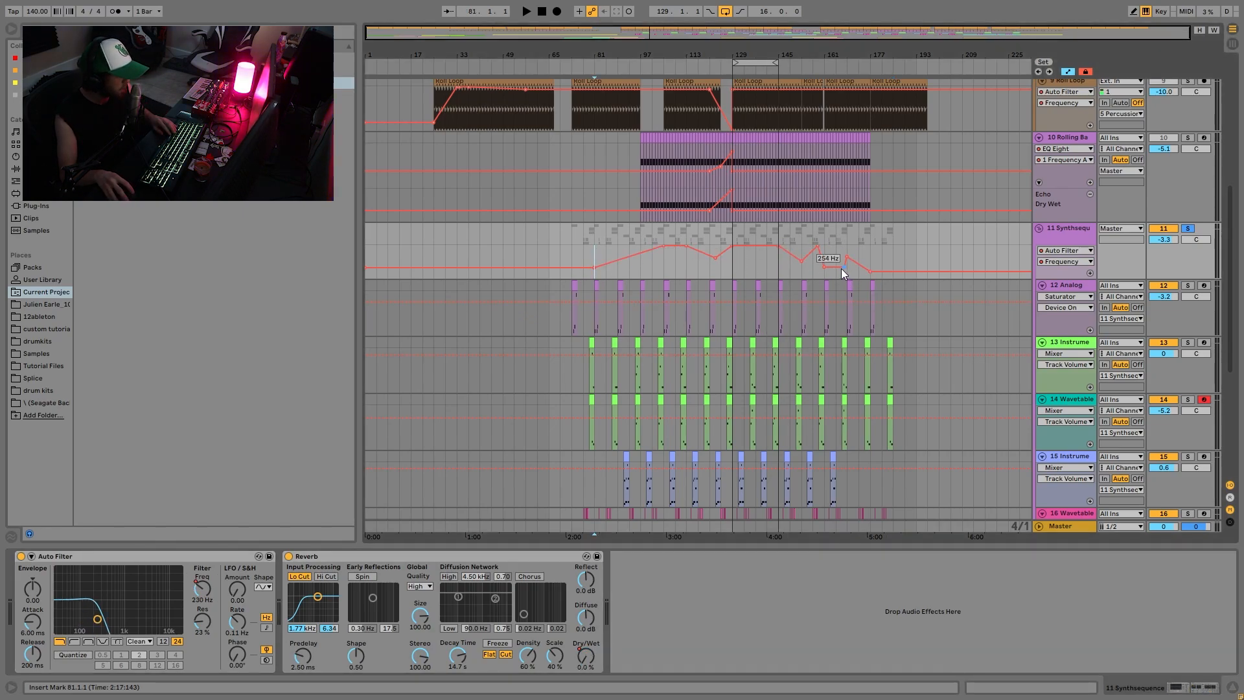
{"action": "left_click_drag", "start_coordinate": [842, 269], "coordinate": [842, 268]}
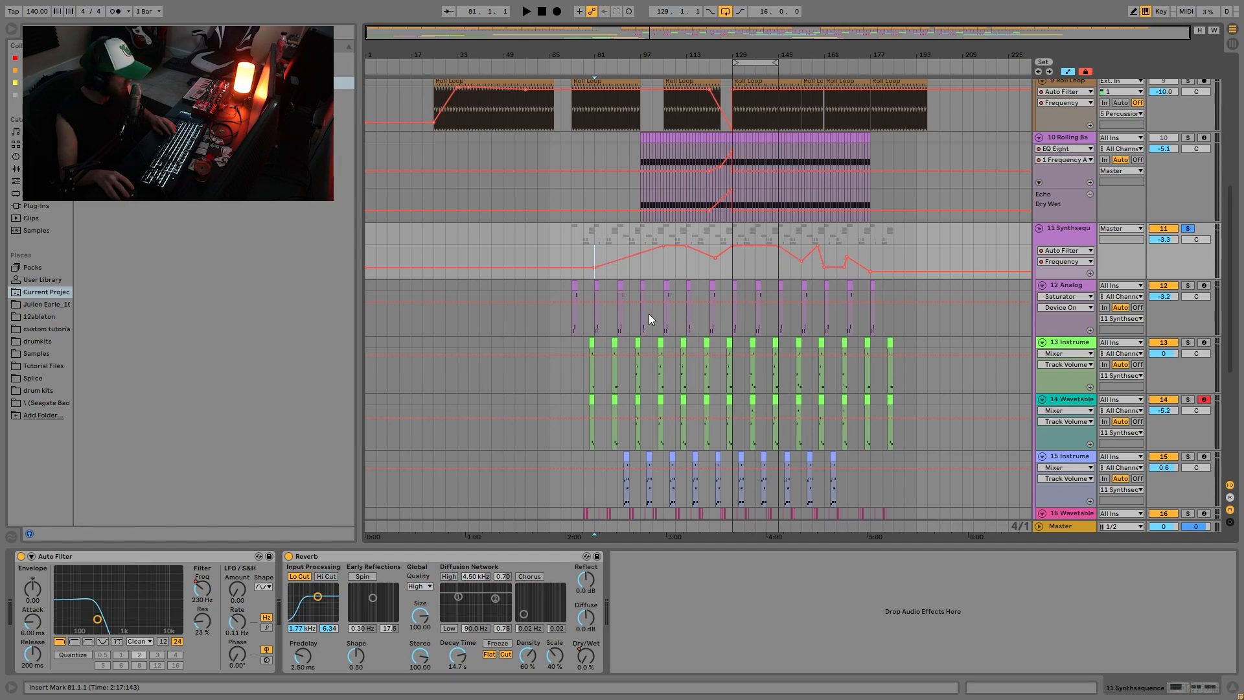
{"action": "left_click_drag", "start_coordinate": [594, 253], "coordinate": [875, 267]}
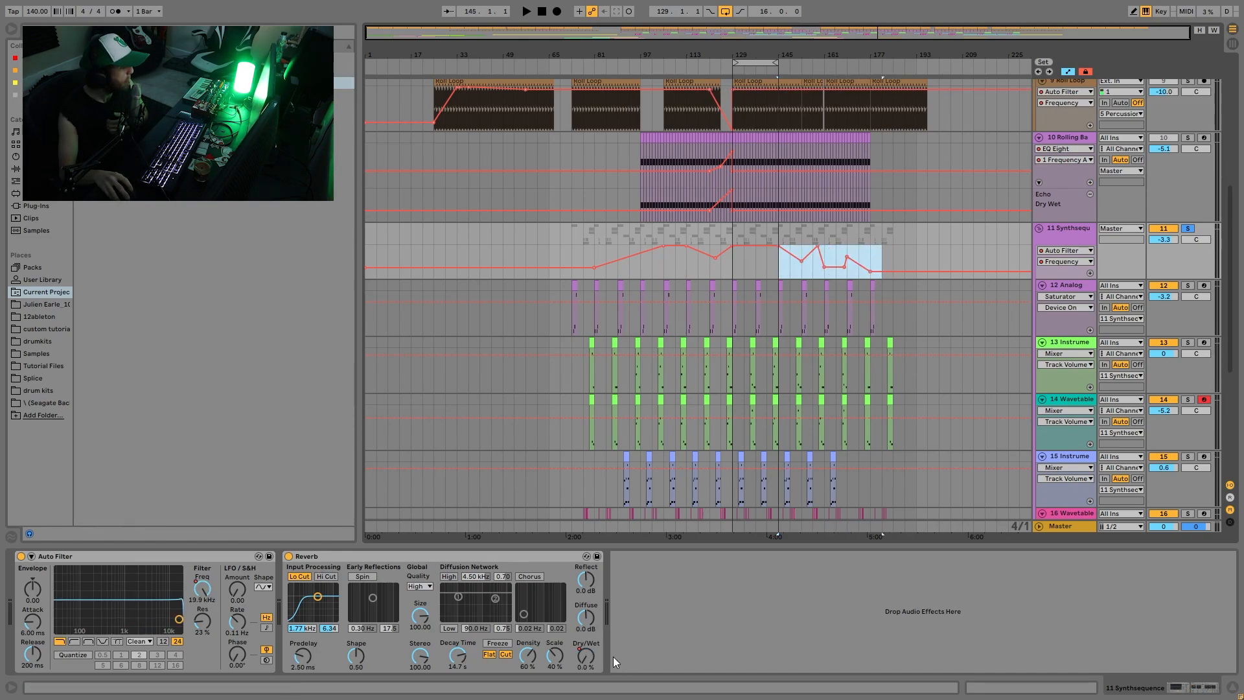
Step: Show the Synthsequence group's Reverb Dry/Wet automation and play it from bar 125, first soloed and then in the full mix
{"action": "left_click", "coordinate": [585, 655]}
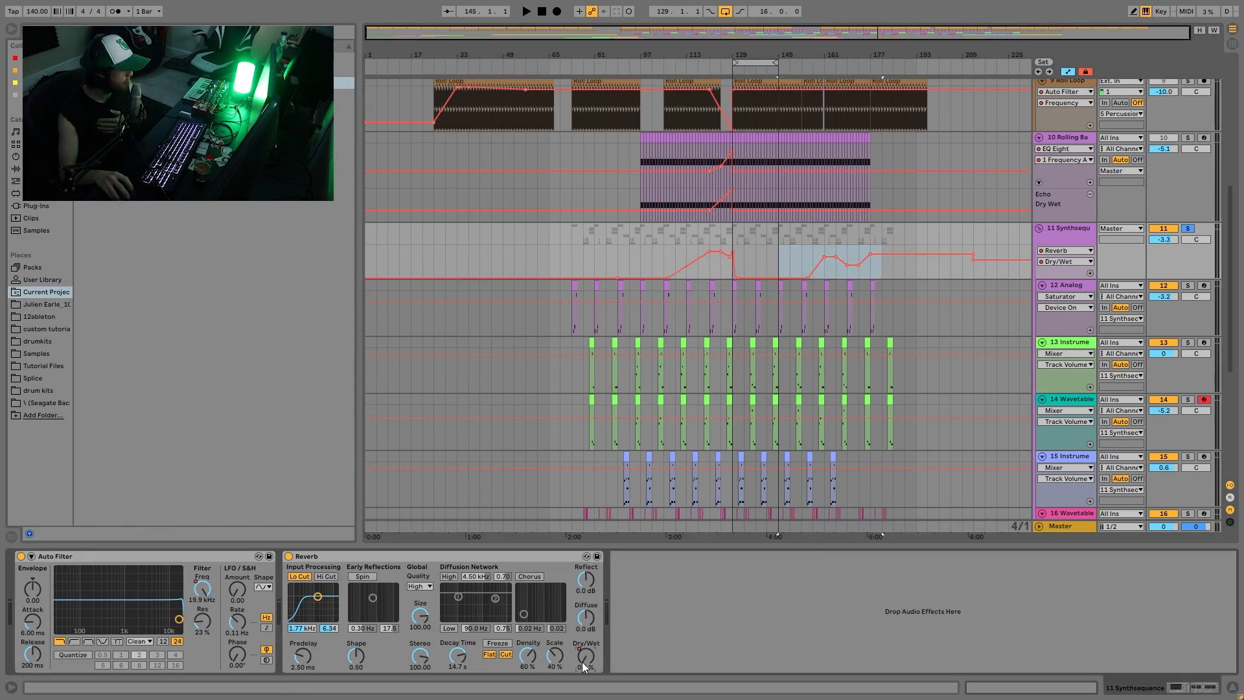
{"action": "left_click", "coordinate": [699, 243]}
{"action": "key", "text": "space"}
{"action": "left_click", "coordinate": [721, 236]}
{"action": "key", "text": "space"}
{"action": "key", "text": "space"}
{"action": "left_click", "coordinate": [1188, 228]}
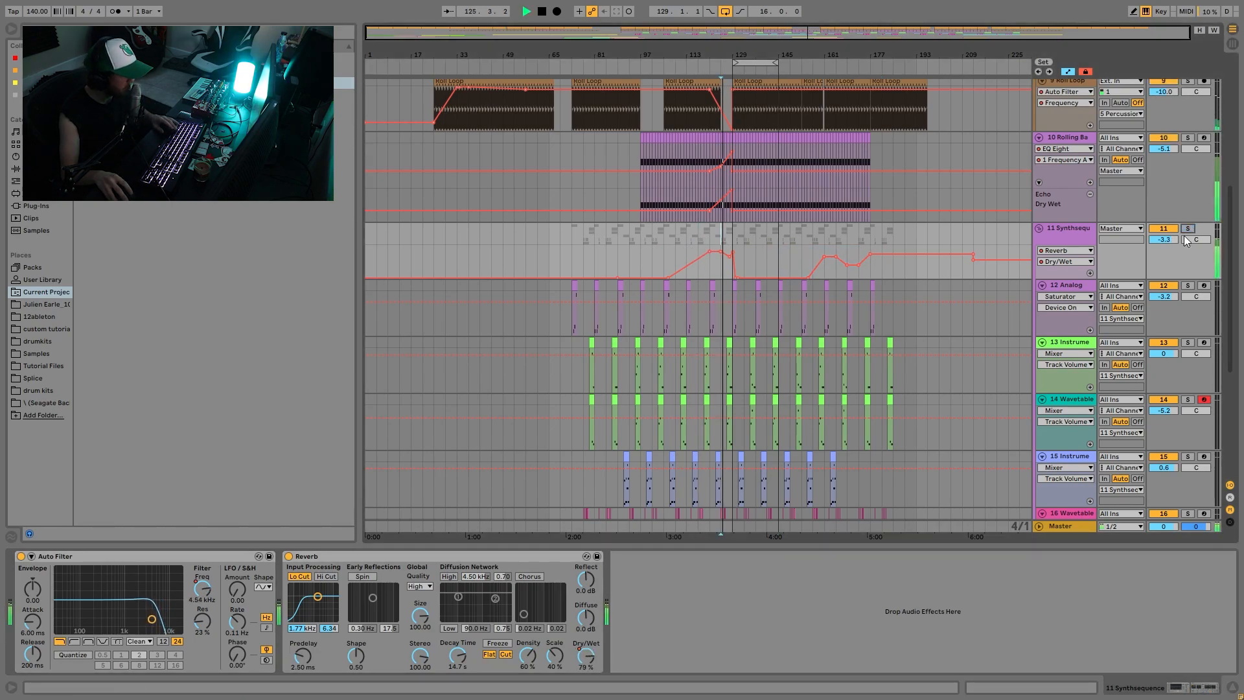
Step: Fold the Synthsequence group and Rolling Bass track, and unfold track 18 Wavetable with its devices shown
{"action": "left_click", "coordinate": [1040, 228]}
{"action": "left_click", "coordinate": [1039, 138]}
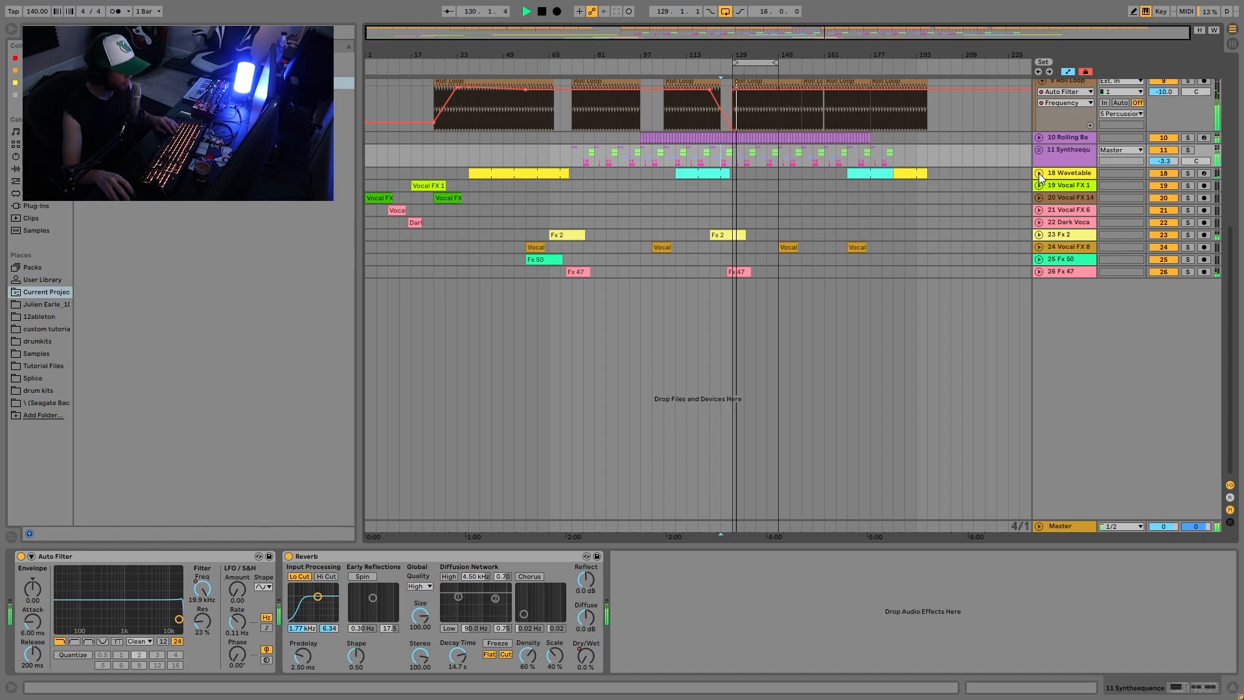
{"action": "left_click", "coordinate": [1040, 174]}
{"action": "left_click", "coordinate": [1059, 174]}
Step: Solo track 18 Wavetable and audition it alone from bar 57
{"action": "key", "text": "space"}
{"action": "left_click", "coordinate": [1188, 173]}
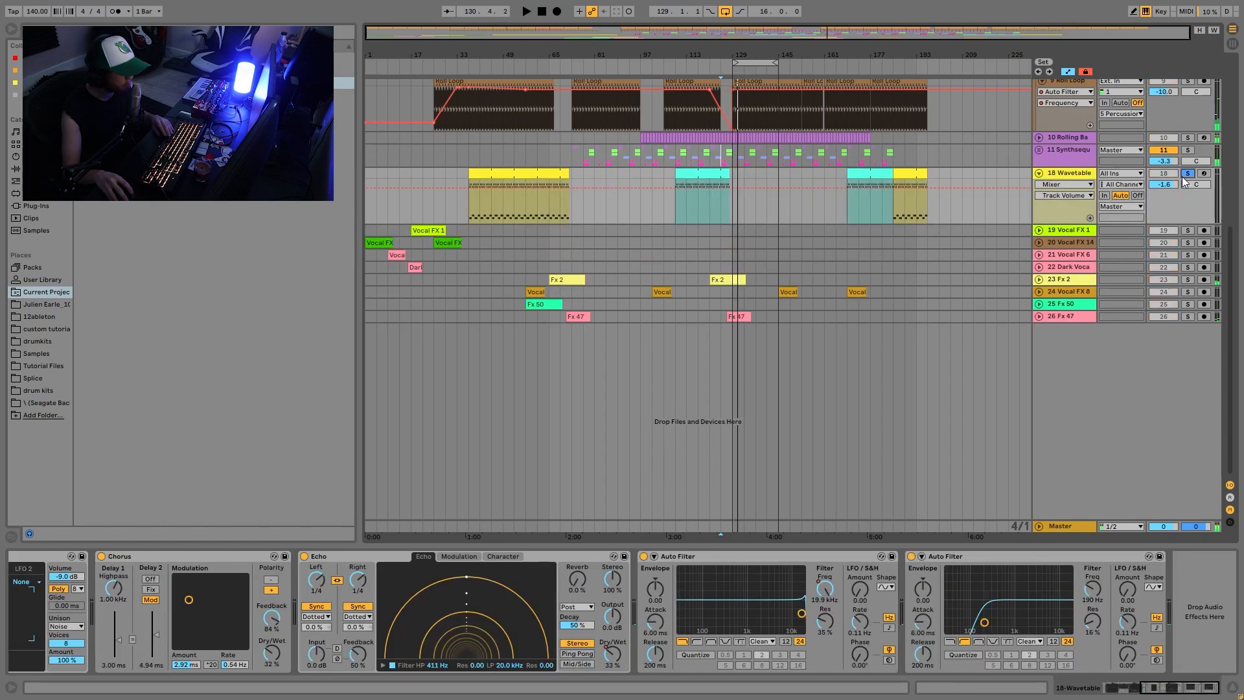
{"action": "left_click", "coordinate": [524, 212]}
{"action": "key", "text": "space"}
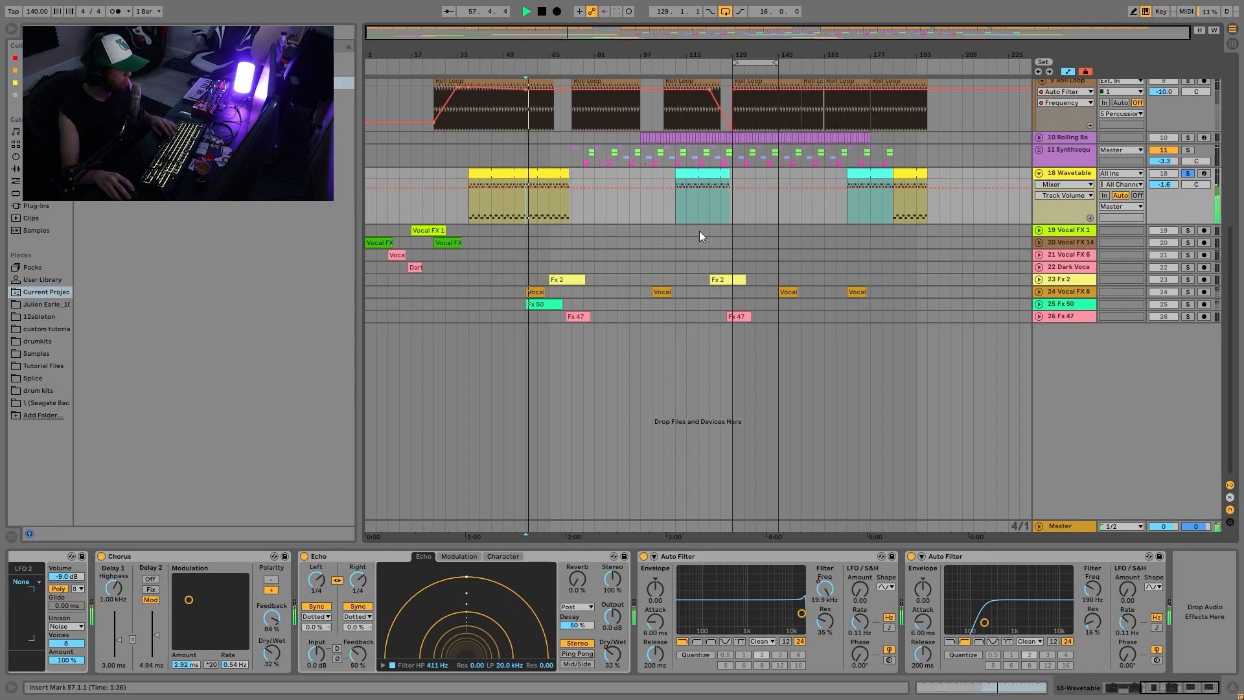
{"action": "key", "text": "space"}
Step: Open track 18's yellow MIDI clip at bar 37, inspect its A1 and A#1 notes and upper pattern, and play it
{"action": "double_click", "coordinate": [554, 170]}
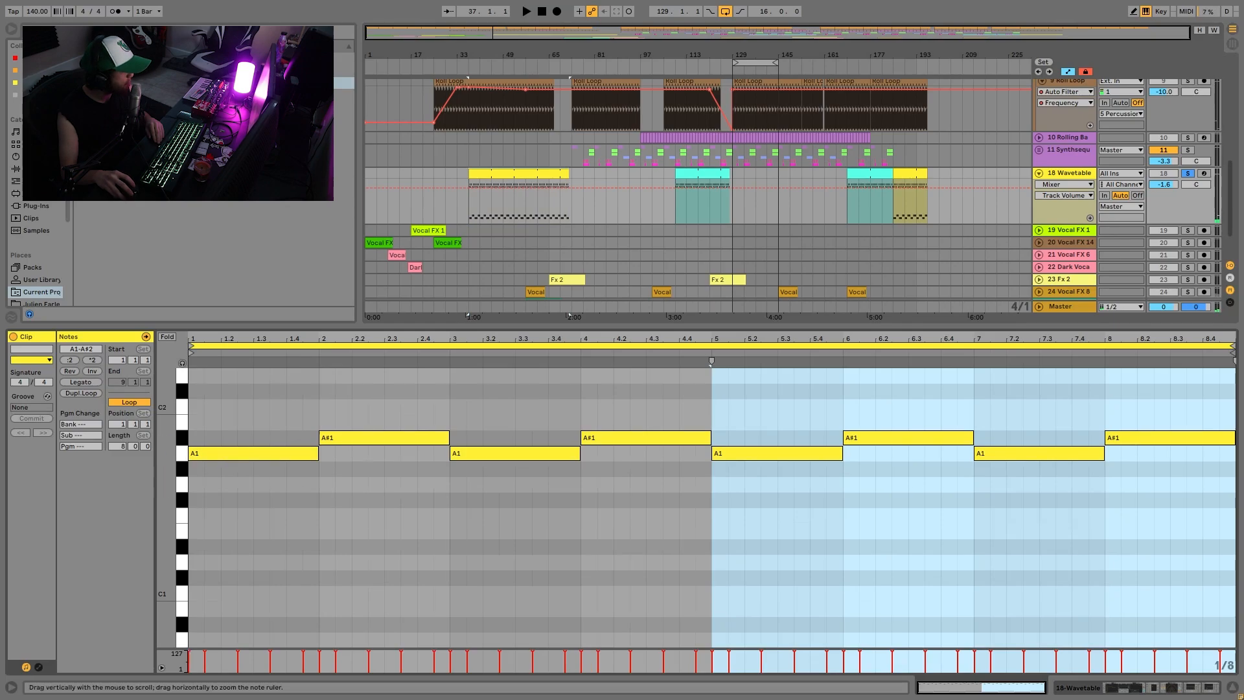
{"action": "left_click_drag", "start_coordinate": [167, 453], "coordinate": [165, 512]}
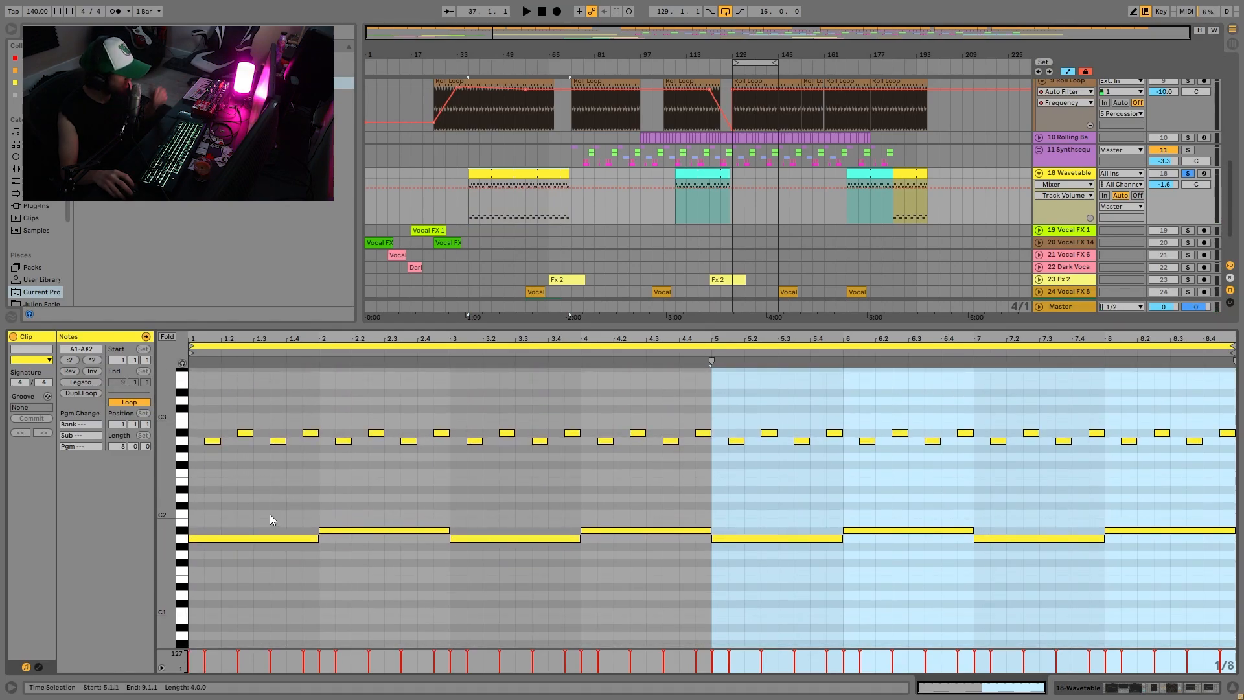
{"action": "left_click", "coordinate": [254, 538]}
{"action": "left_click", "coordinate": [374, 530]}
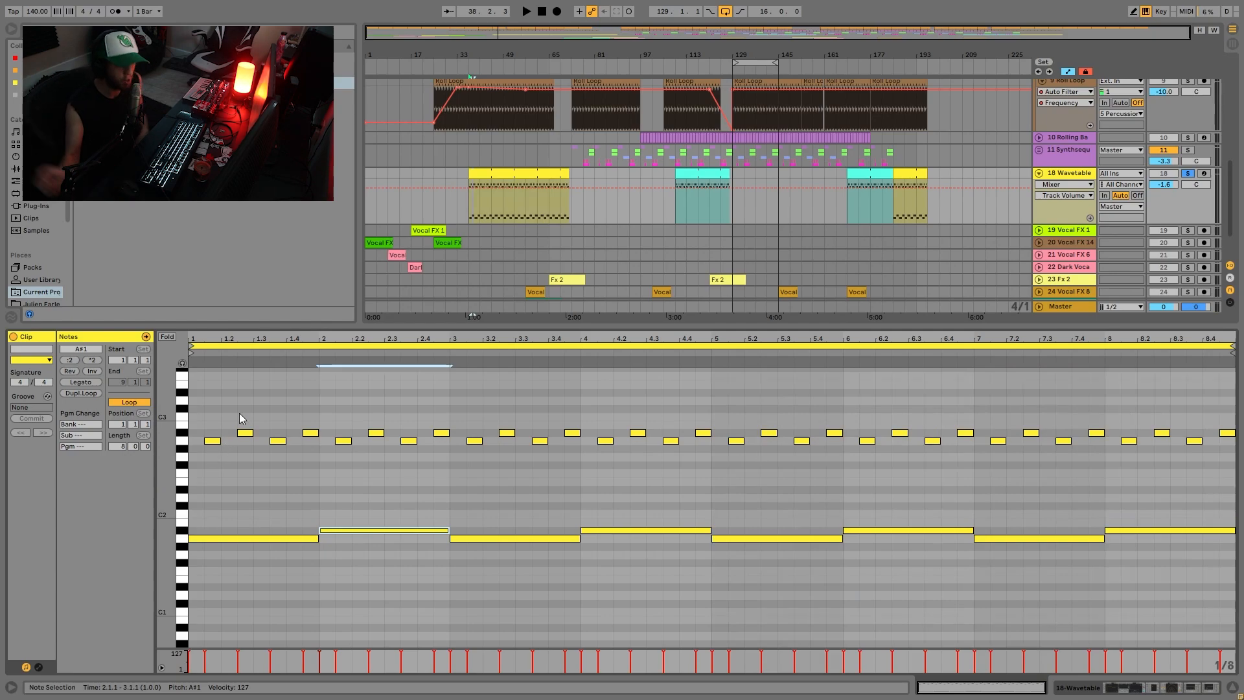
{"action": "key", "text": "space"}
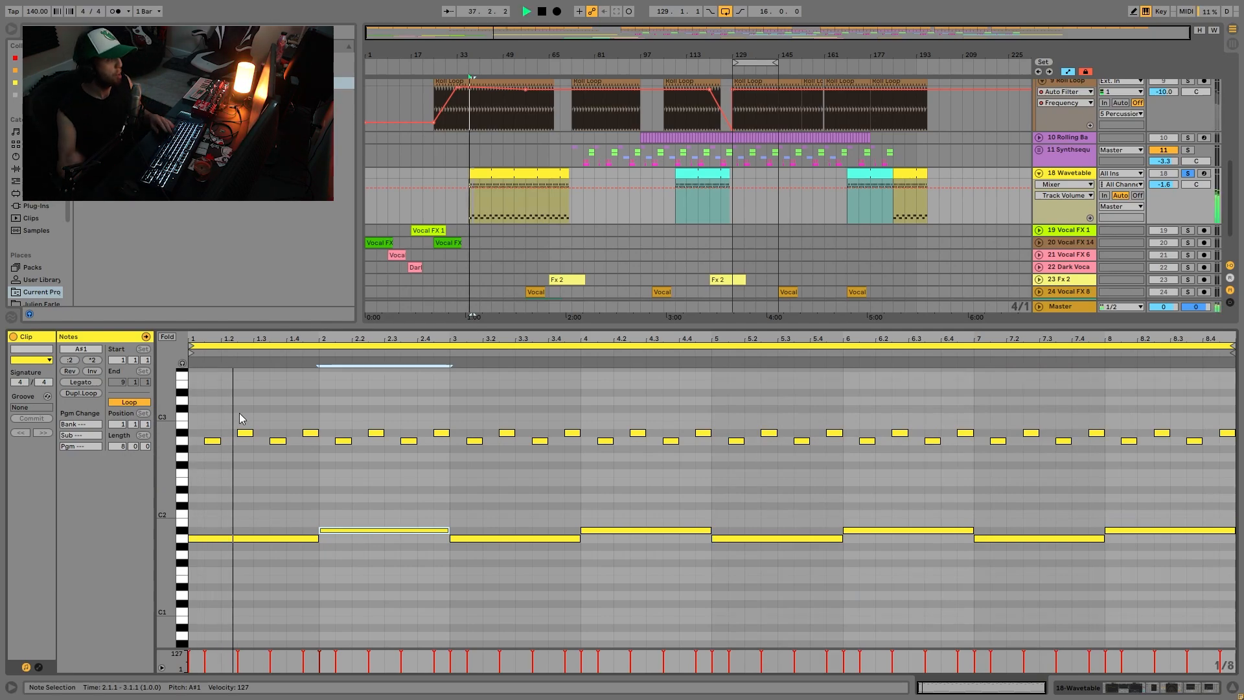
{"action": "left_click", "coordinate": [544, 214]}
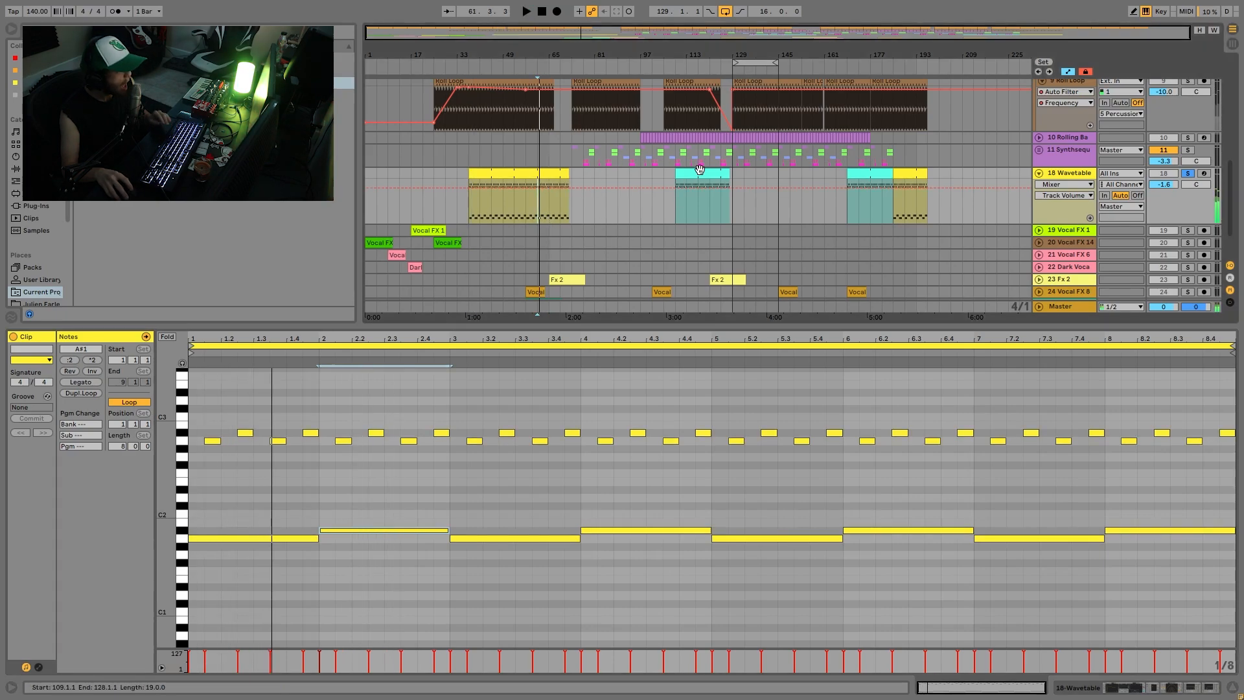
Step: Audition track 18's cyan clip together with the Synthsequence group from bar 109, and again from bar 125
{"action": "left_click", "coordinate": [700, 217]}
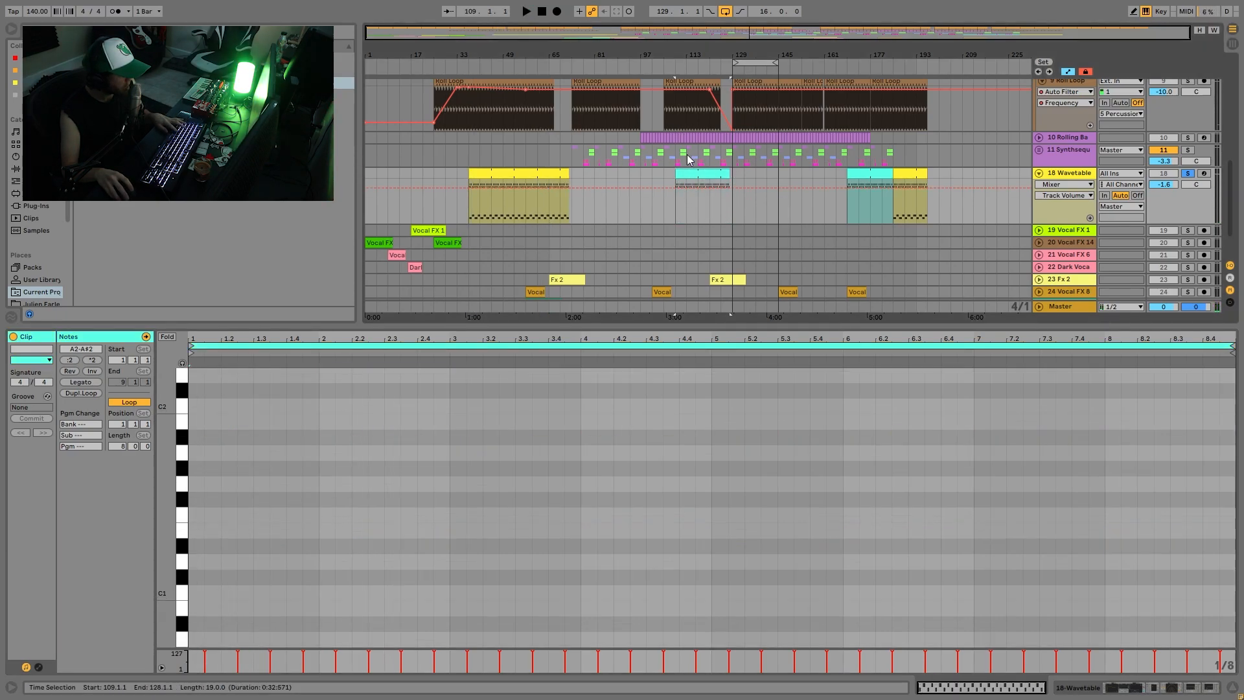
{"action": "left_click", "coordinate": [1188, 149]}
{"action": "key", "text": "space"}
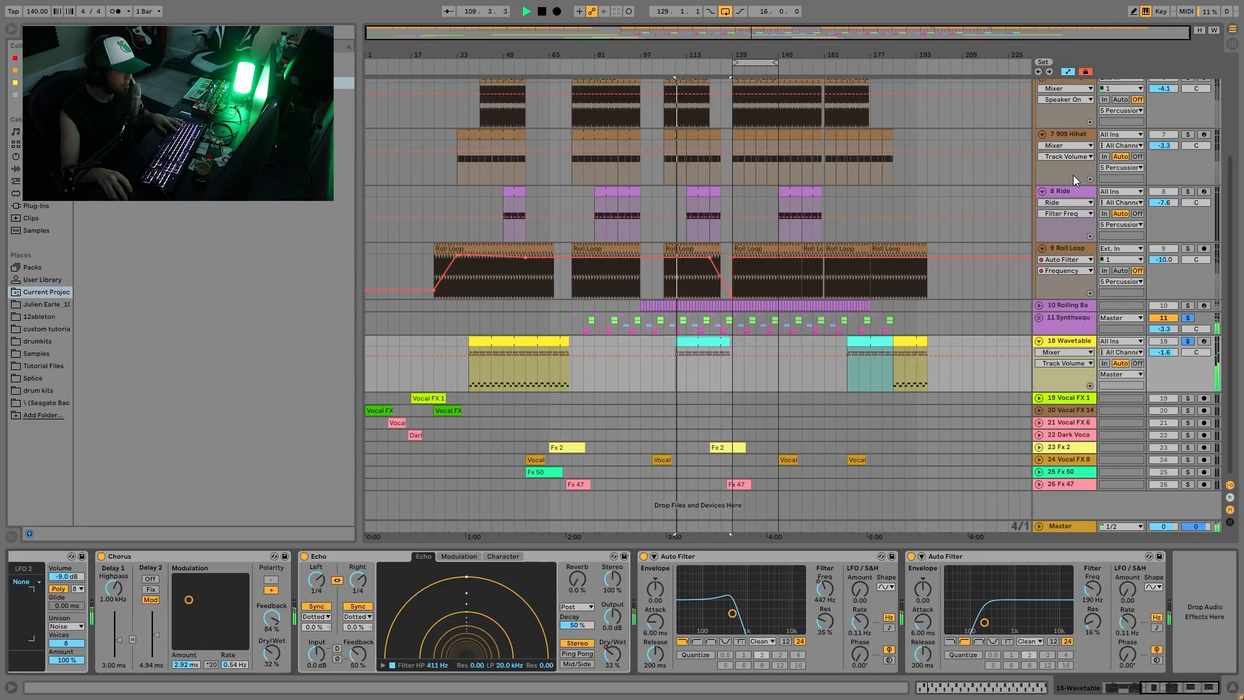
{"action": "left_click", "coordinate": [1069, 173]}
{"action": "left_click", "coordinate": [722, 387]}
{"action": "key", "text": "space"}
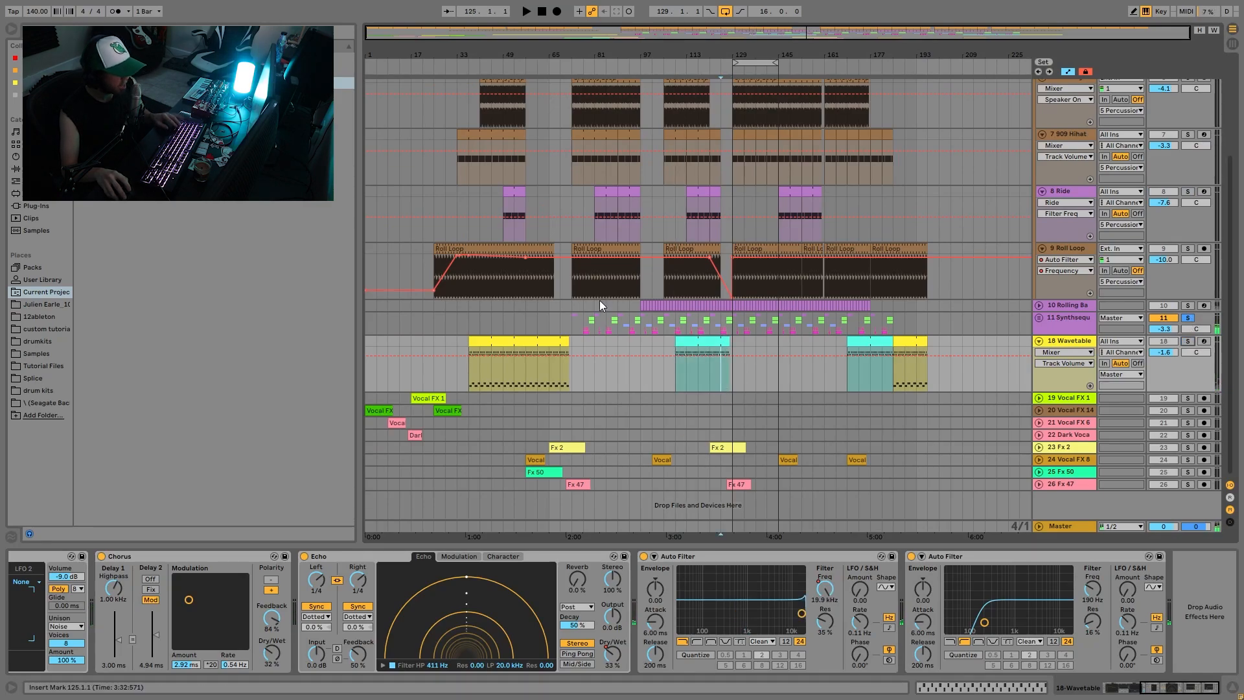
{"action": "key", "text": "space"}
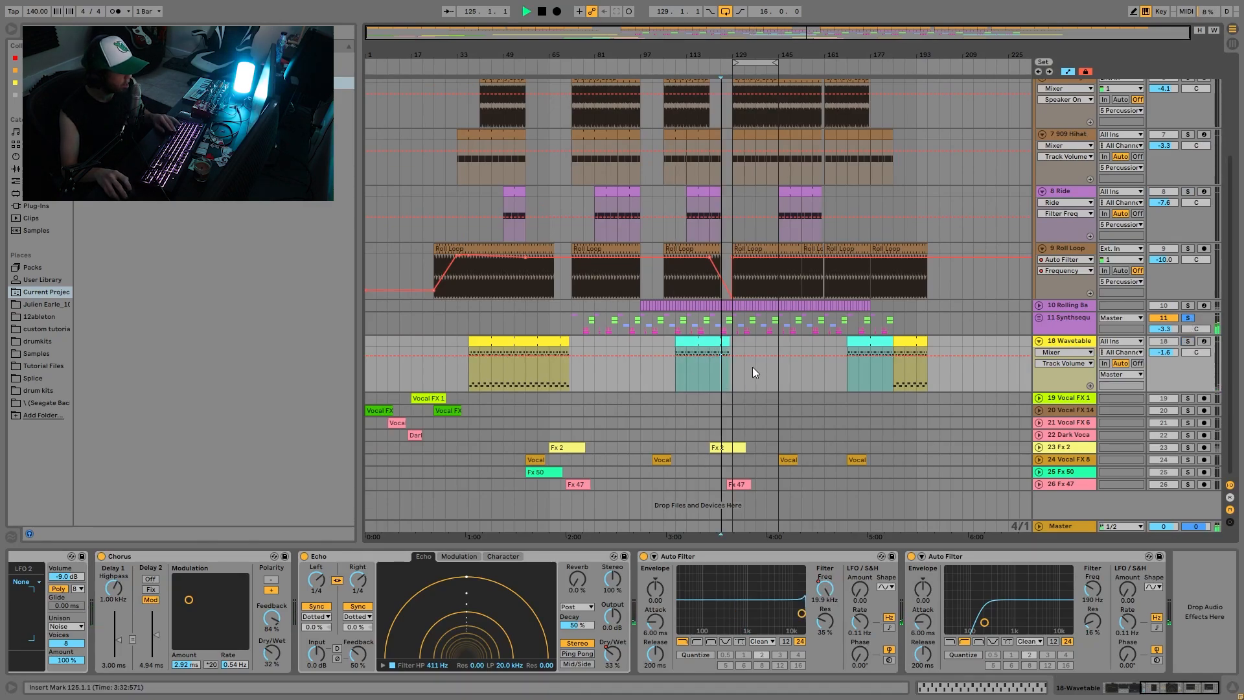
Step: Clear the solos and play the full mix from bar 125, comparing it with track 18 Wavetable muted and re-enabled
{"action": "left_click", "coordinate": [1188, 317]}
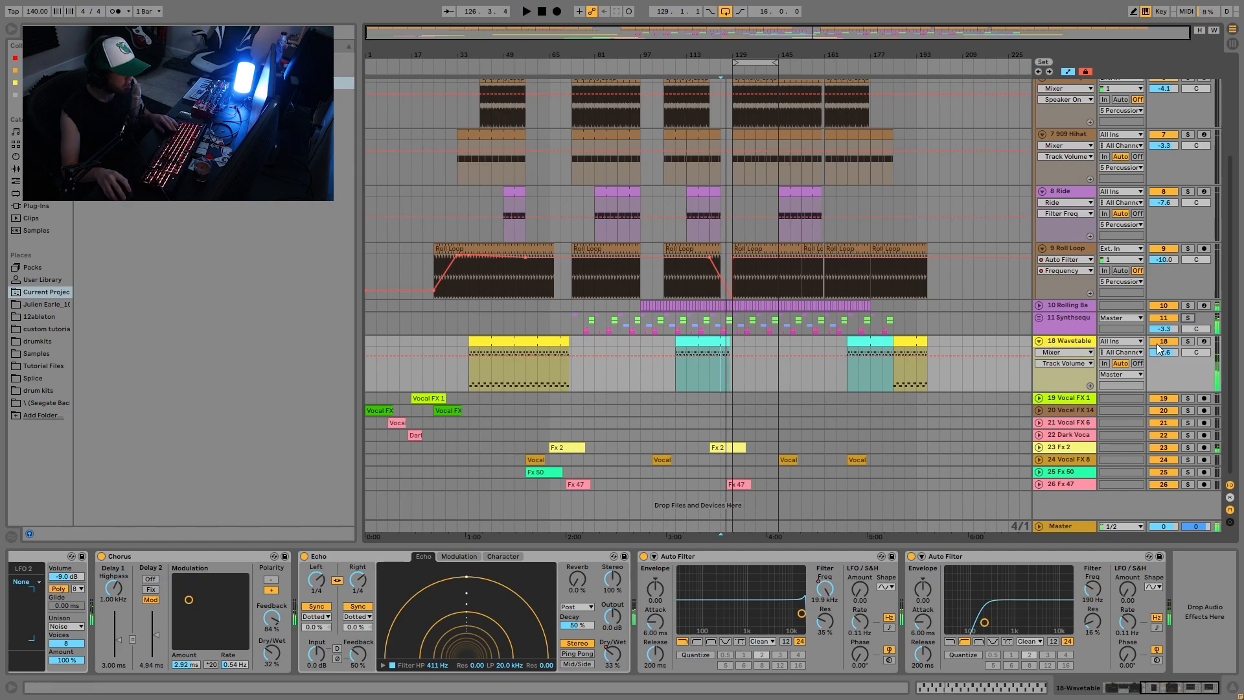
{"action": "key", "text": "space"}
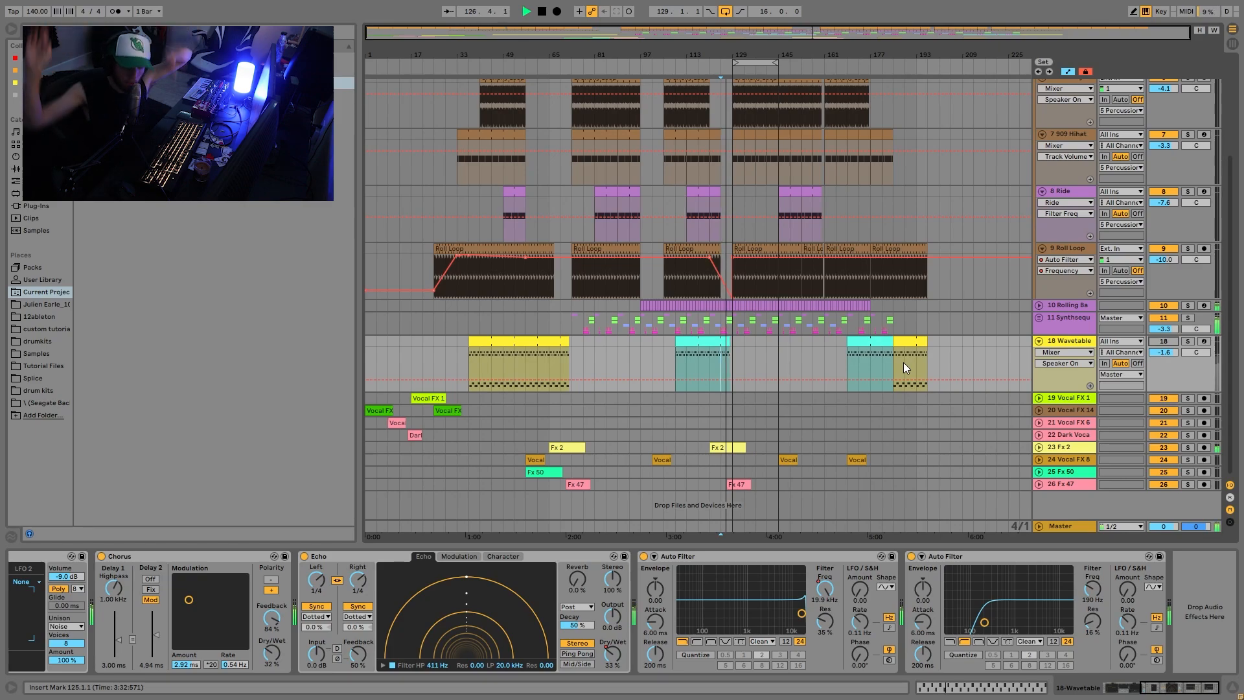
{"action": "key", "text": "space"}
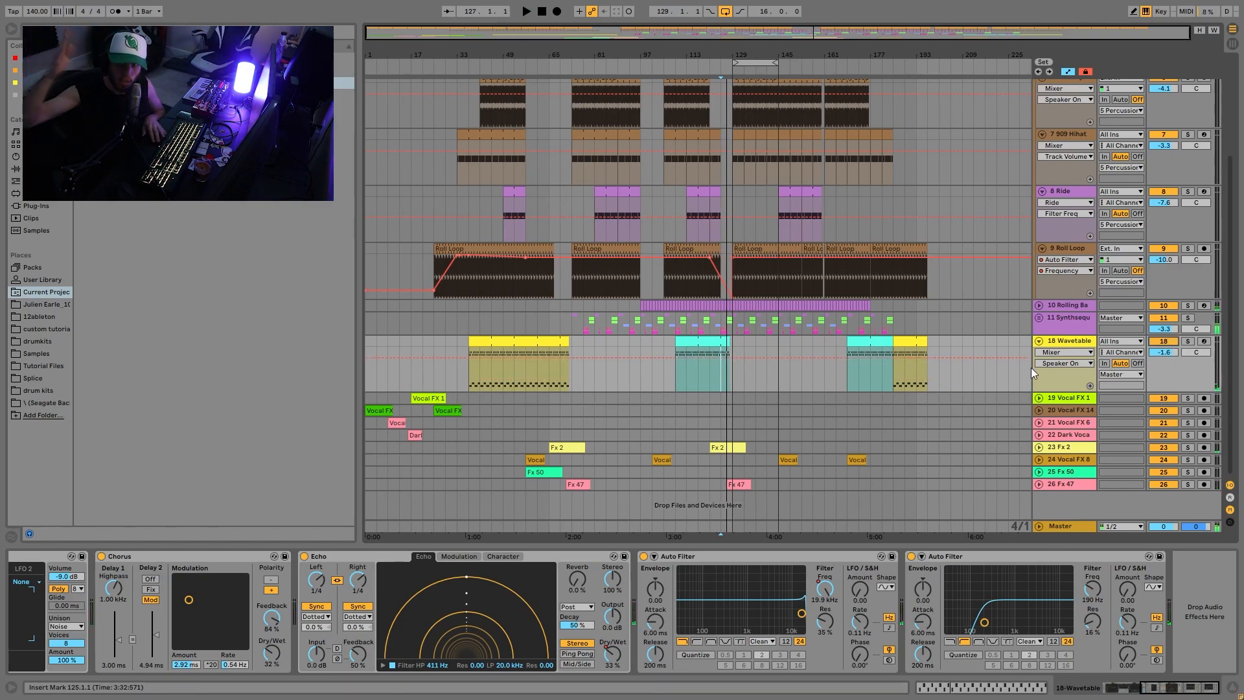
{"action": "key", "text": "space"}
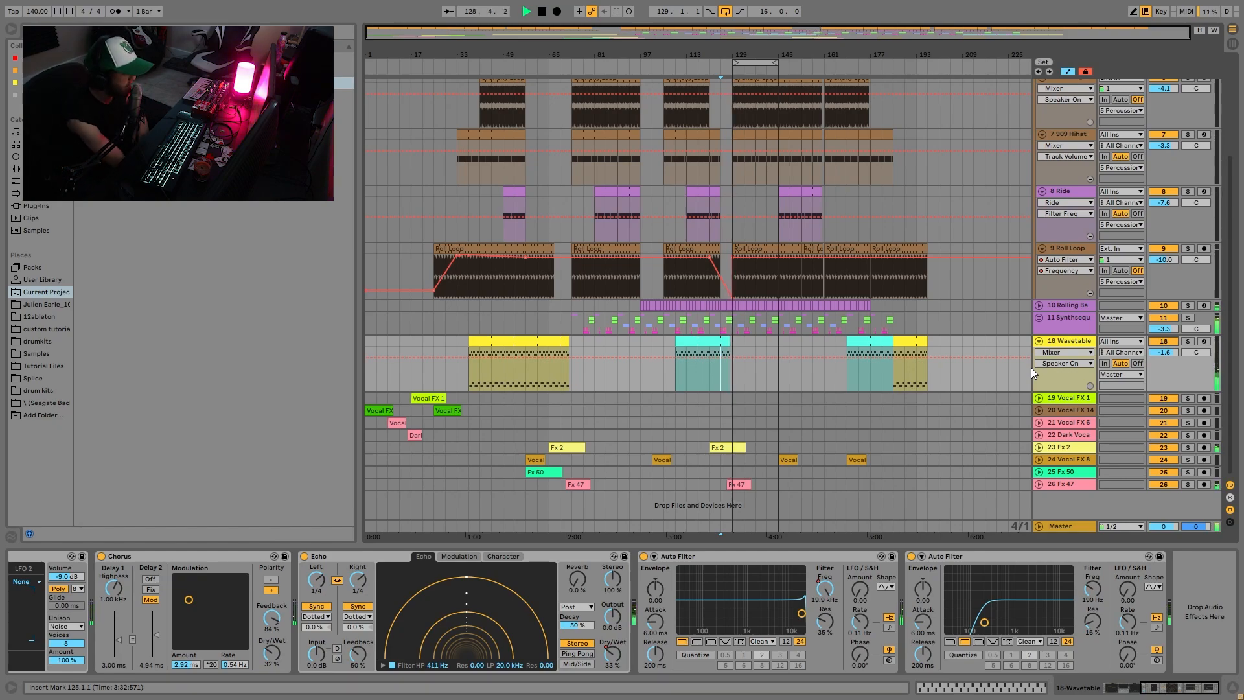
{"action": "key", "text": "space"}
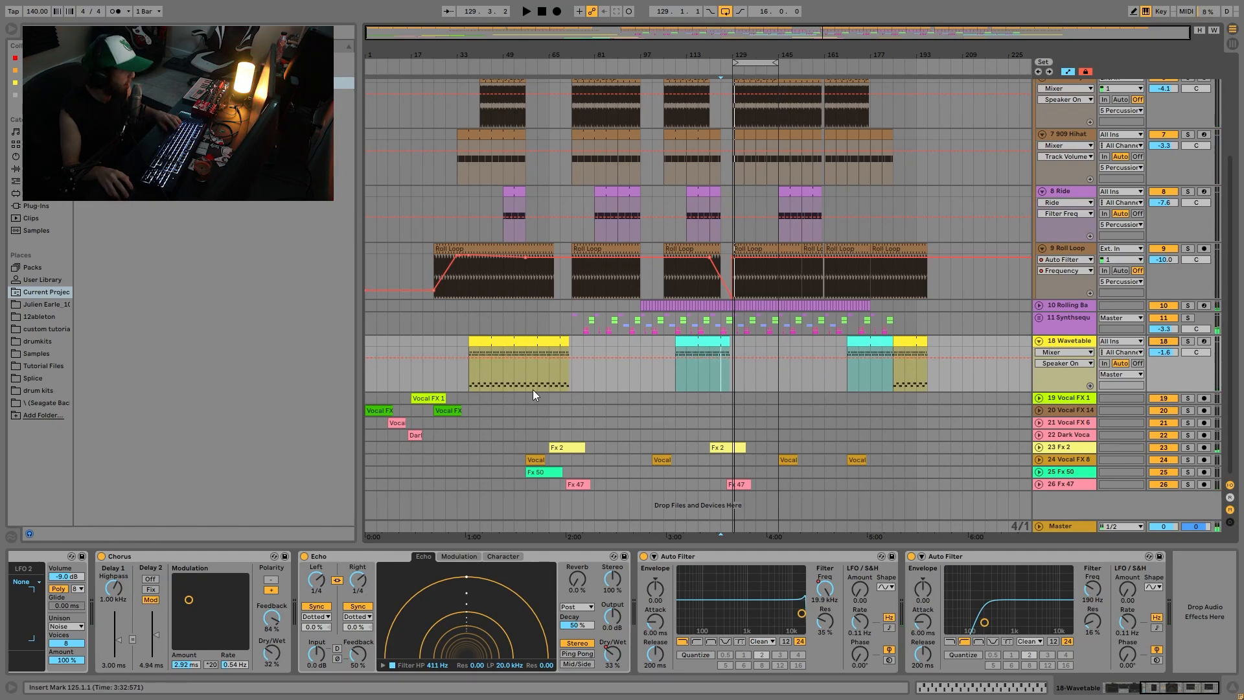
Step: Bring track 18's Wavetable instrument into view and play from bar 61 in the full mix, then with the track soloed
{"action": "left_click_drag", "start_coordinate": [503, 328], "coordinate": [543, 347]}
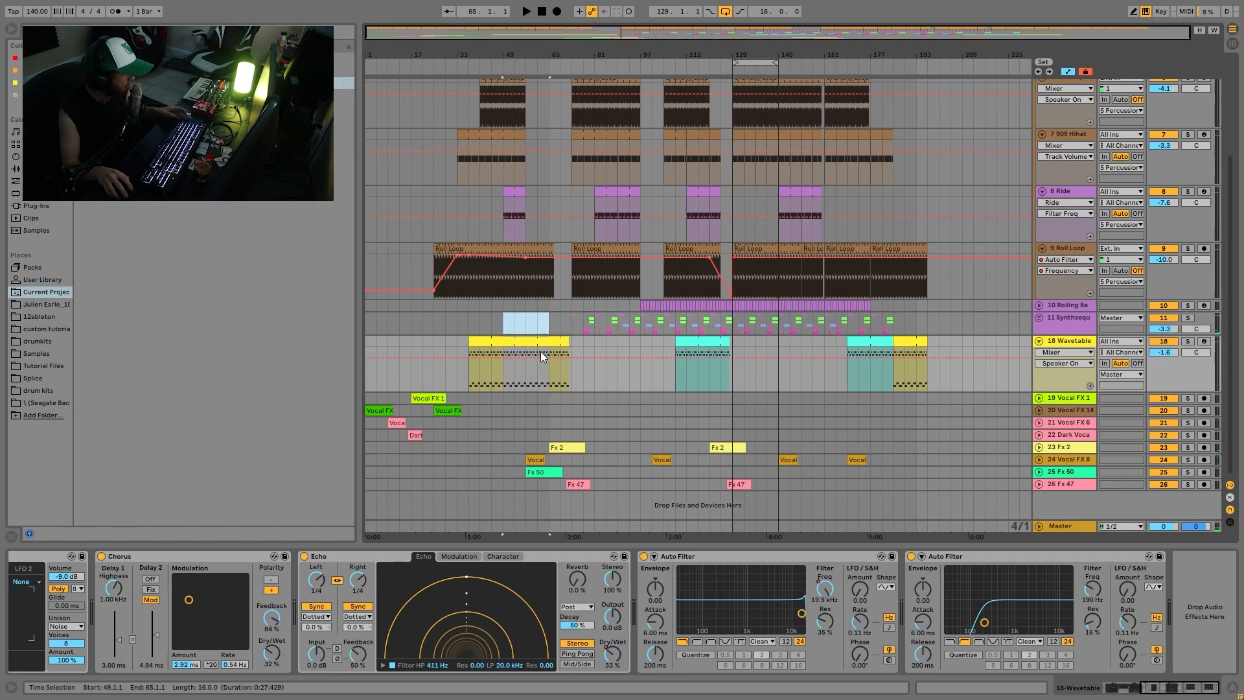
{"action": "left_click", "coordinate": [1057, 343]}
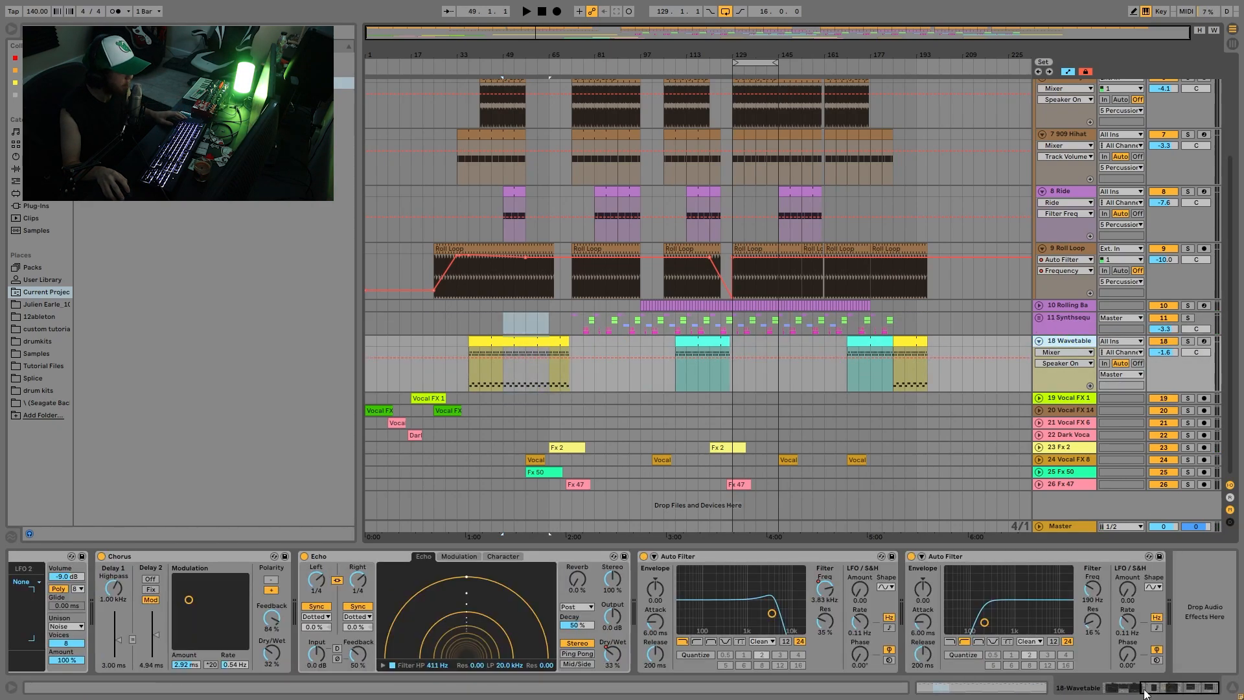
{"action": "left_click_drag", "start_coordinate": [1164, 692], "coordinate": [856, 695]}
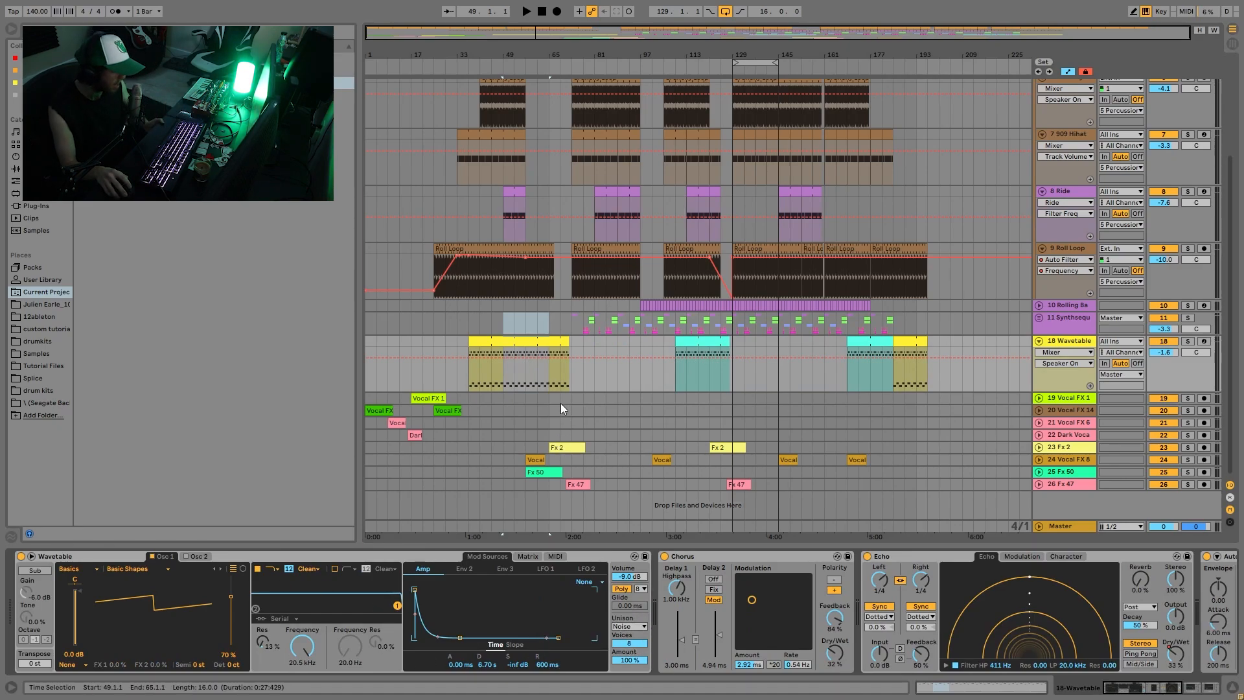
{"action": "left_click", "coordinate": [536, 372]}
{"action": "key", "text": "space"}
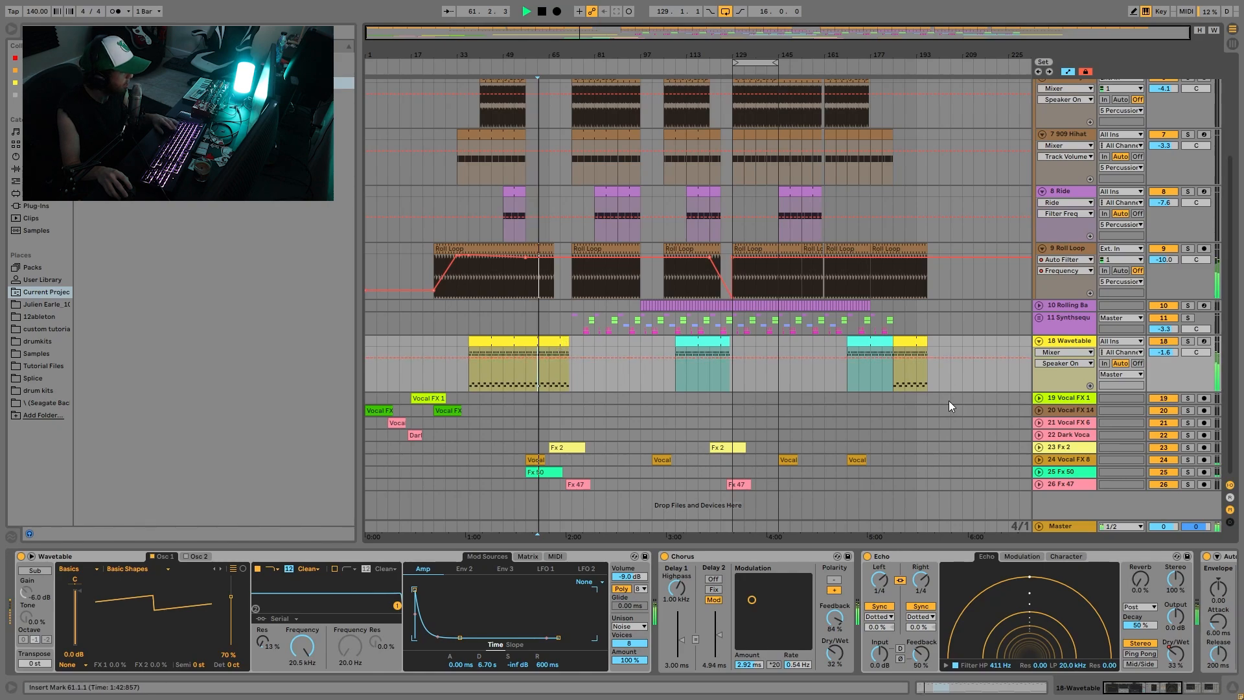
{"action": "left_click", "coordinate": [1188, 340]}
{"action": "key", "text": "space"}
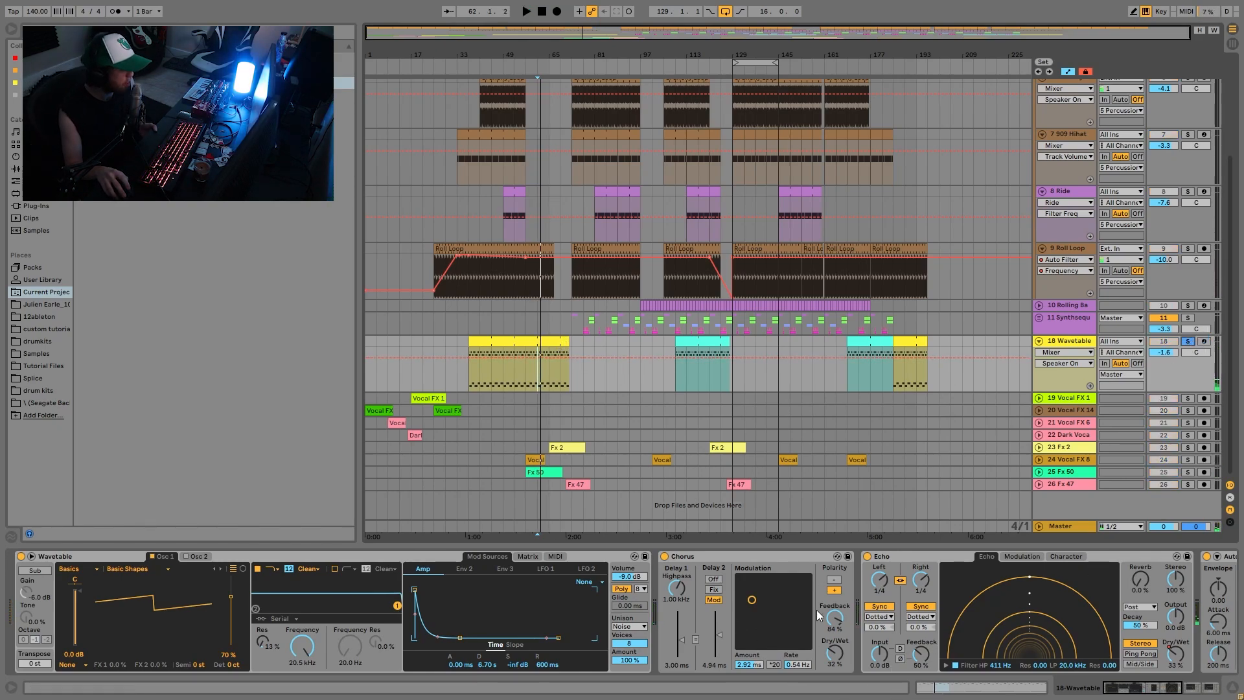
Step: Examine track 18's effect chain from Chorus and Echo through to the two Auto Filters
{"action": "scroll", "coordinate": [757, 685], "scroll_direction": "right", "scroll_amount": 2}
{"action": "scroll", "coordinate": [788, 615], "scroll_direction": "right", "scroll_amount": 10}
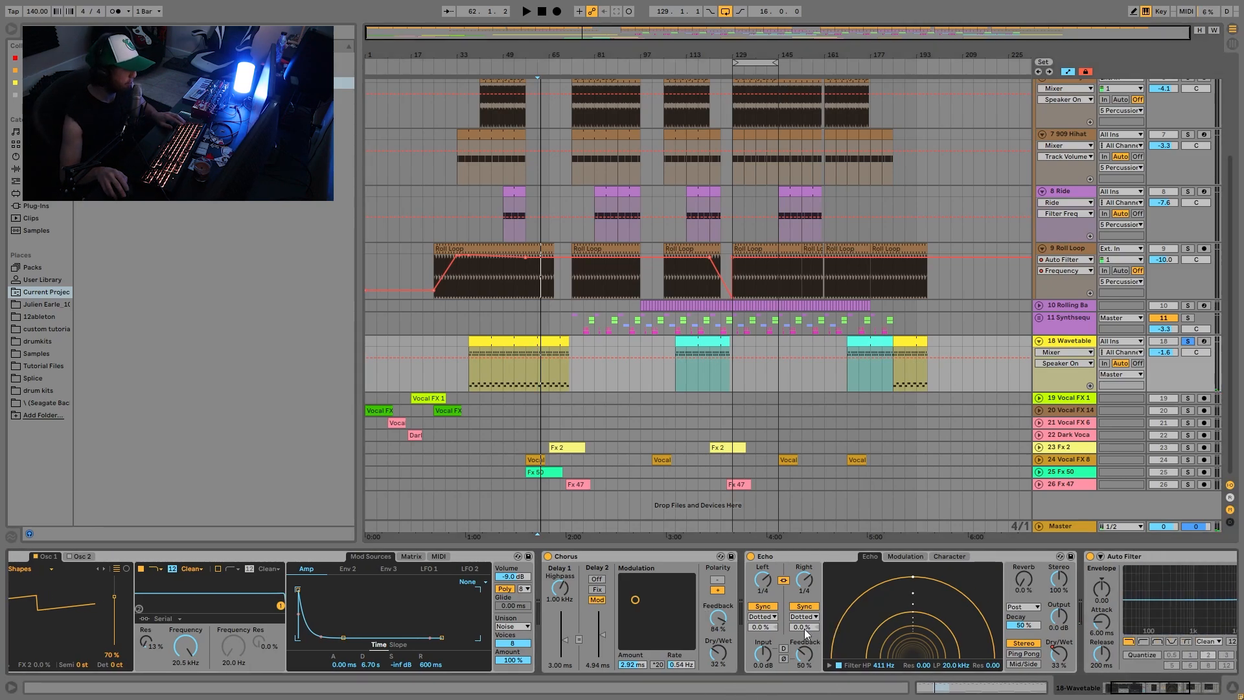
{"action": "scroll", "coordinate": [764, 656], "scroll_direction": "right", "scroll_amount": 3}
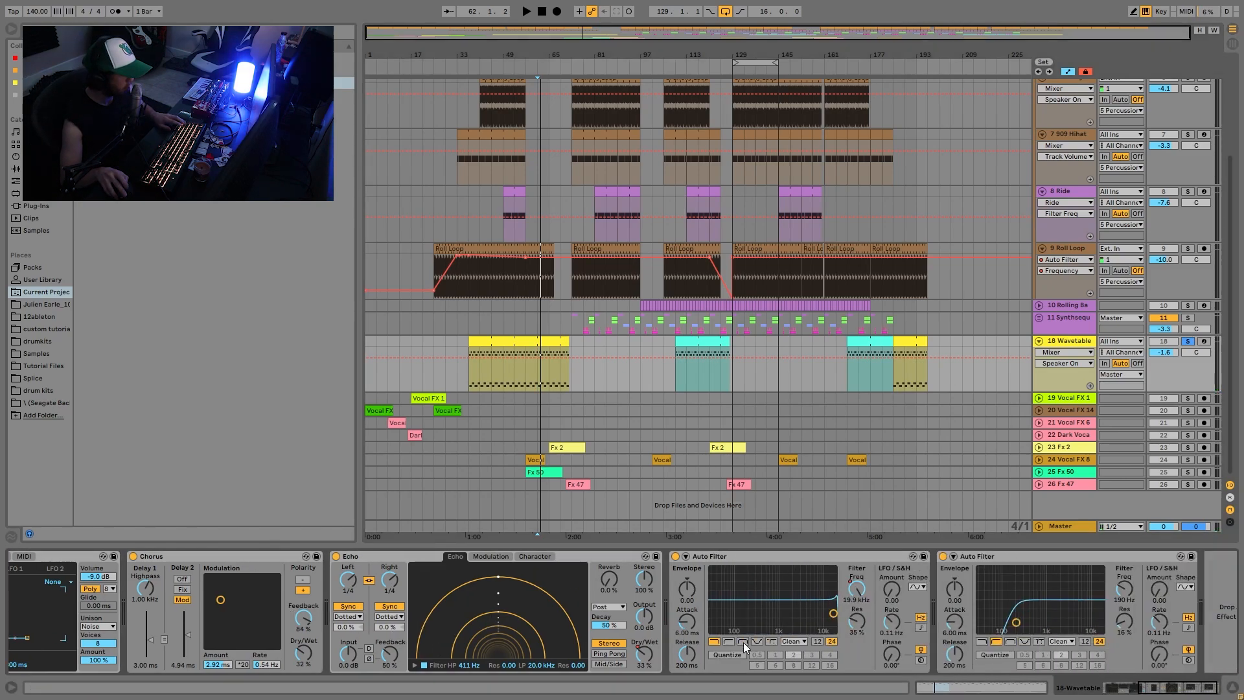
Step: Play track 18 soloed from bar 61 and check the Frequency automation of its first and second Auto Filter
{"action": "key", "text": "space"}
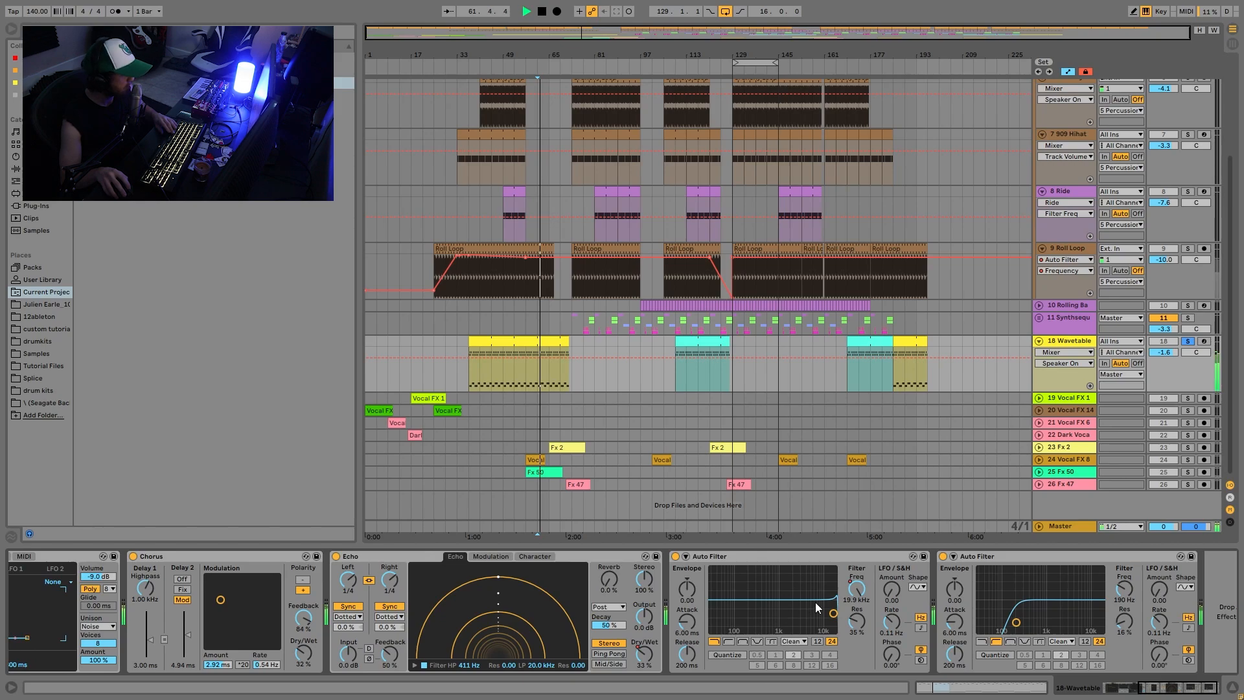
{"action": "left_click", "coordinate": [857, 589]}
{"action": "key", "text": "space"}
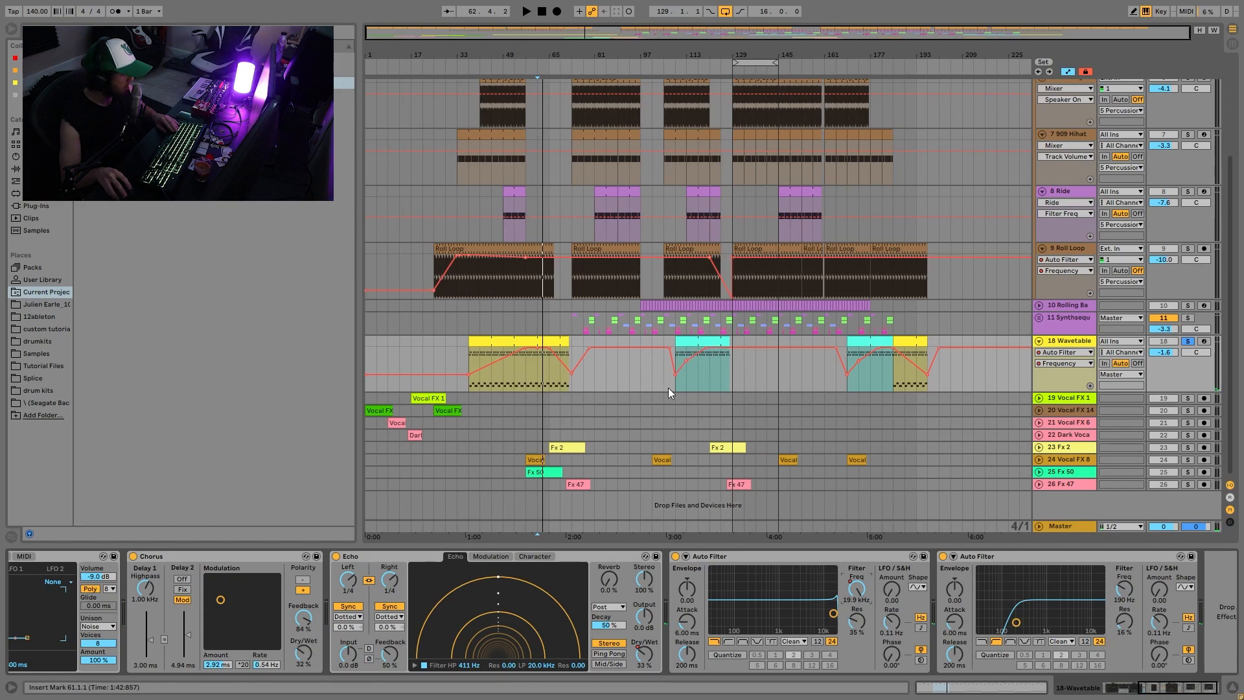
{"action": "left_click", "coordinate": [1127, 597]}
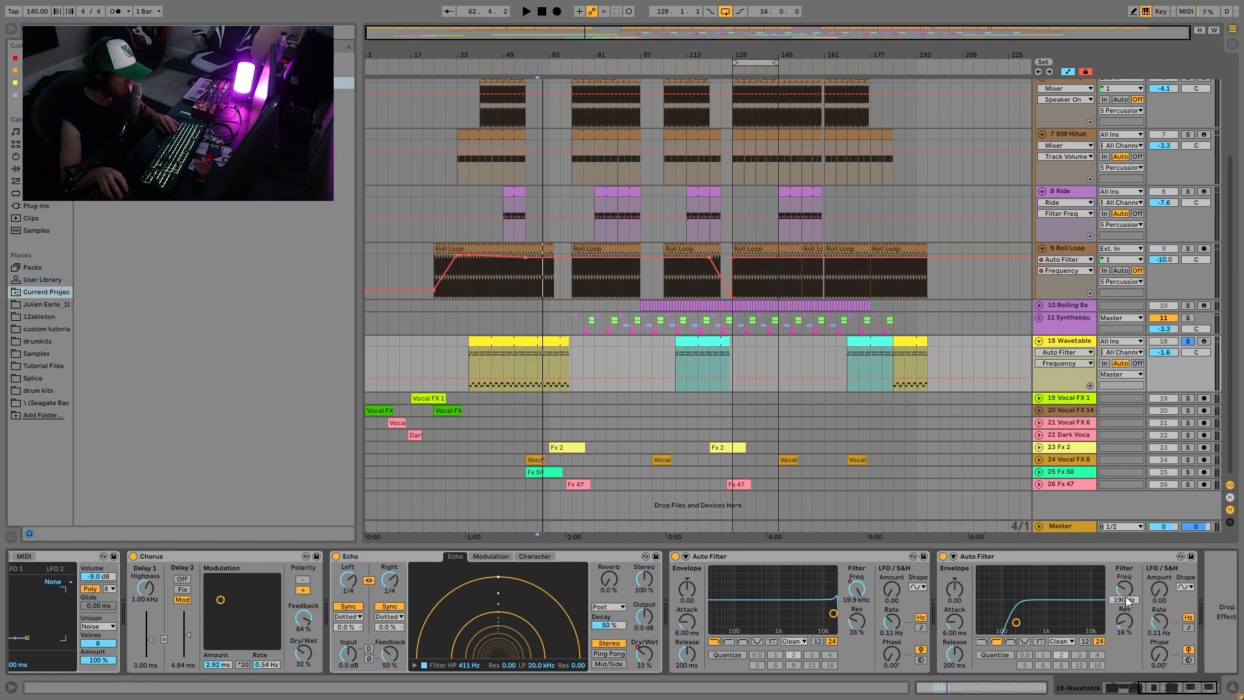
Step: Unsolo track 18 and select the vocal and effects tracks from 19 Vocal FX 1 through 26 Fx 47
{"action": "left_click", "coordinate": [1189, 342]}
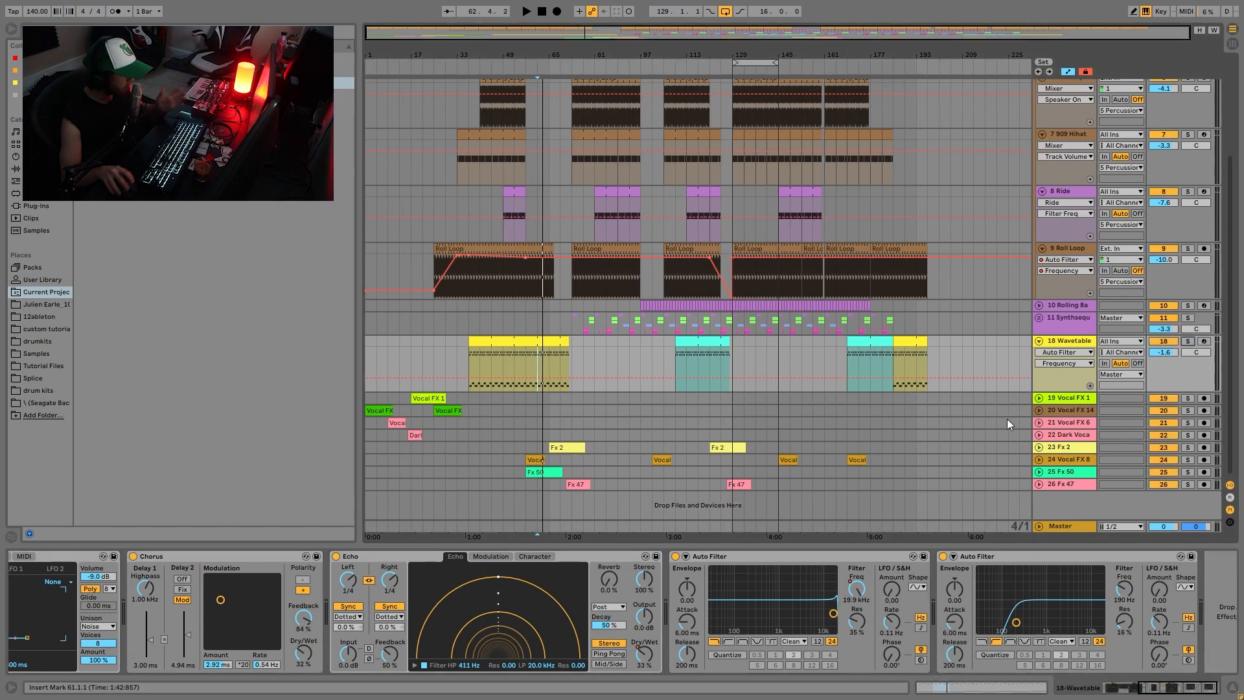
{"action": "left_click", "coordinate": [1059, 399]}
{"action": "left_click", "coordinate": [1052, 483], "text": "shift"}
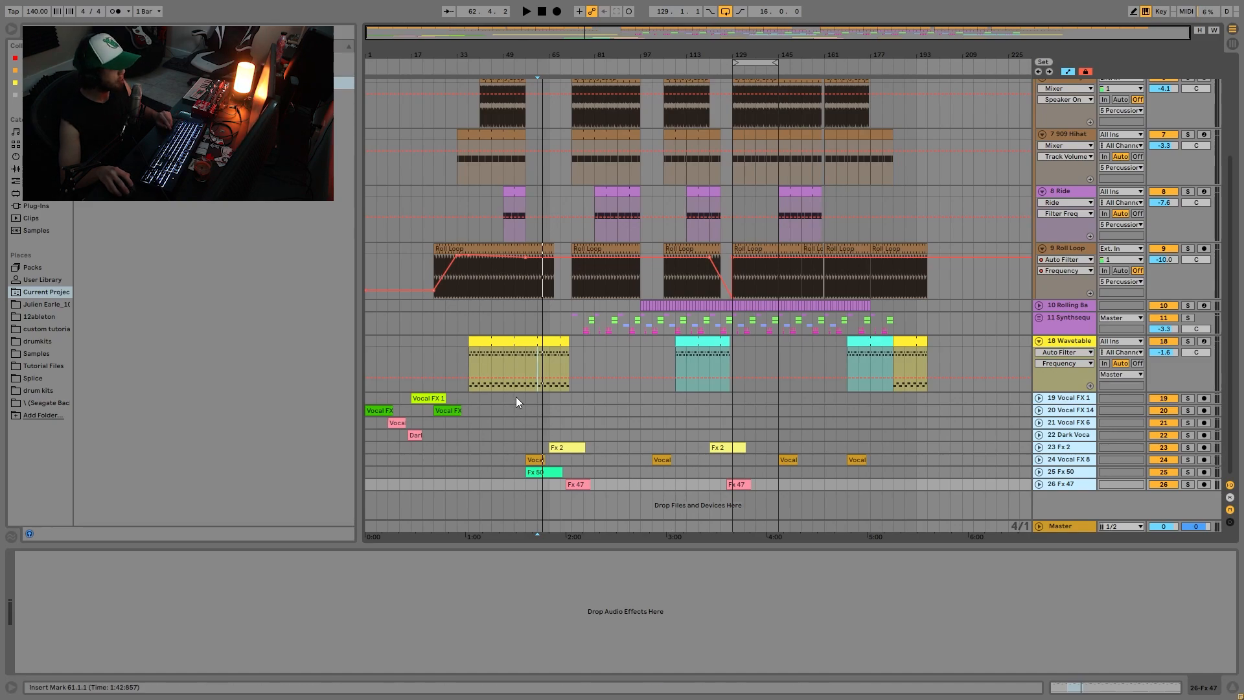
Step: Unfold track 26 Fx 47 and play the track 24 Vocal FX 8 clip from bar 101 in the full mix
{"action": "left_click_drag", "start_coordinate": [578, 398], "coordinate": [791, 491]}
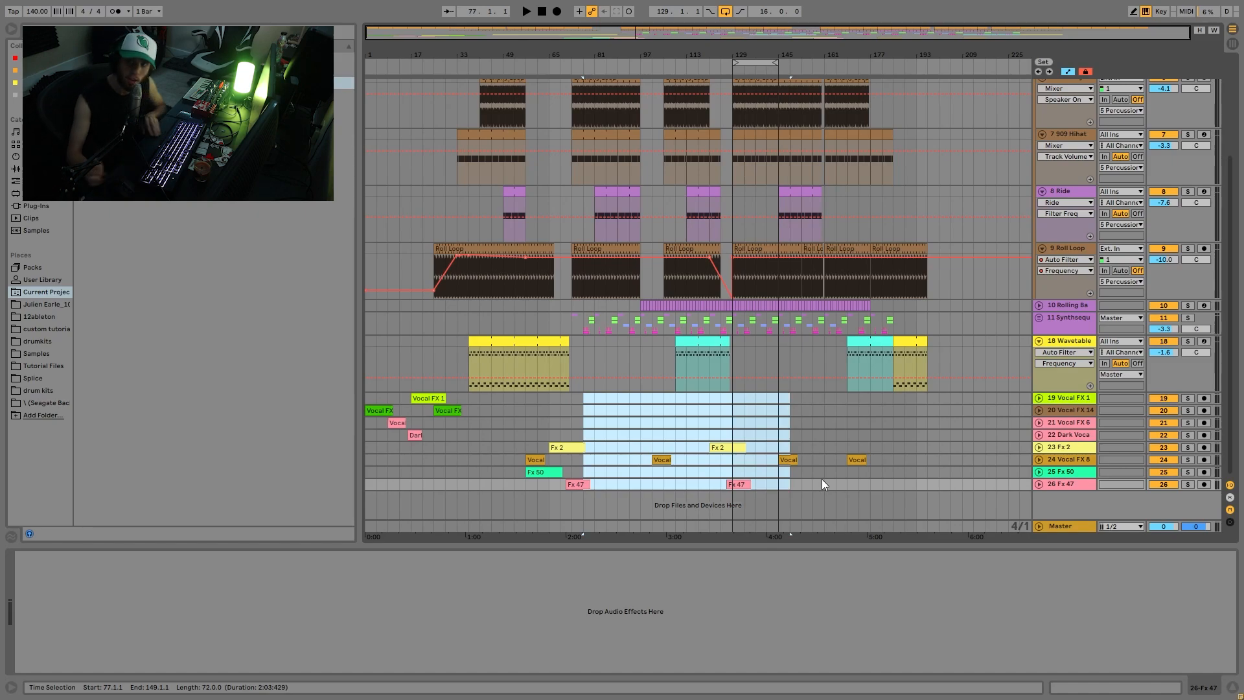
{"action": "left_click", "coordinate": [1039, 484]}
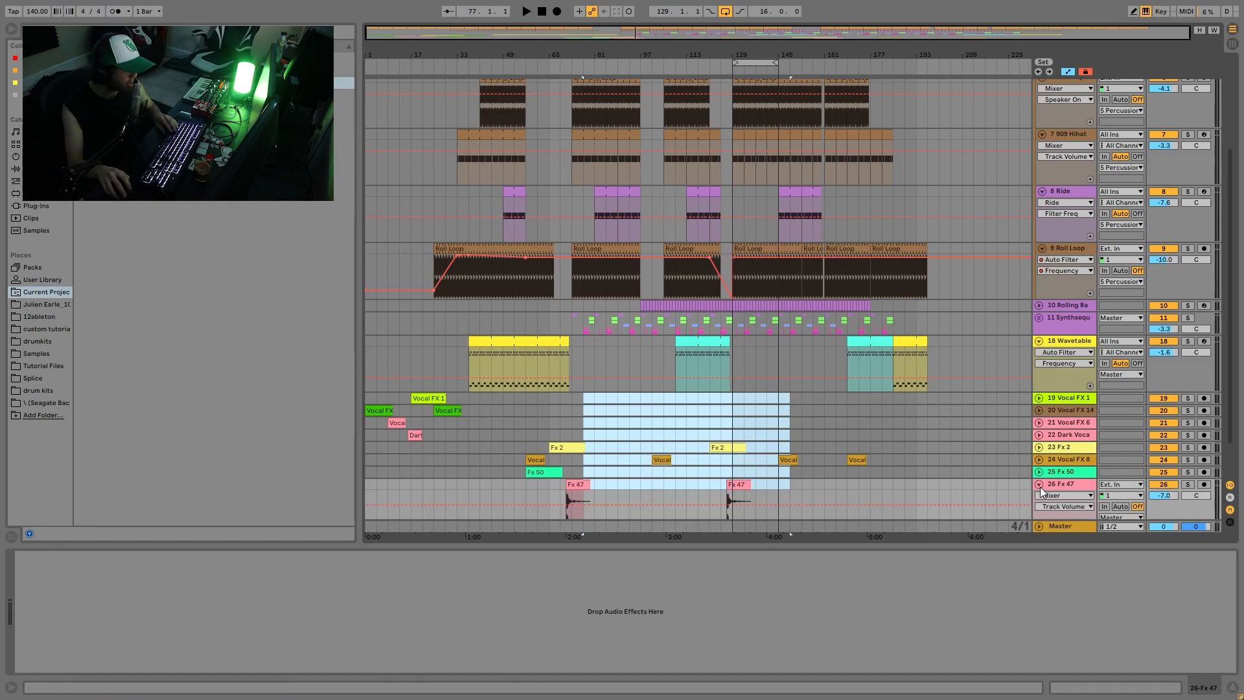
{"action": "left_click", "coordinate": [659, 459]}
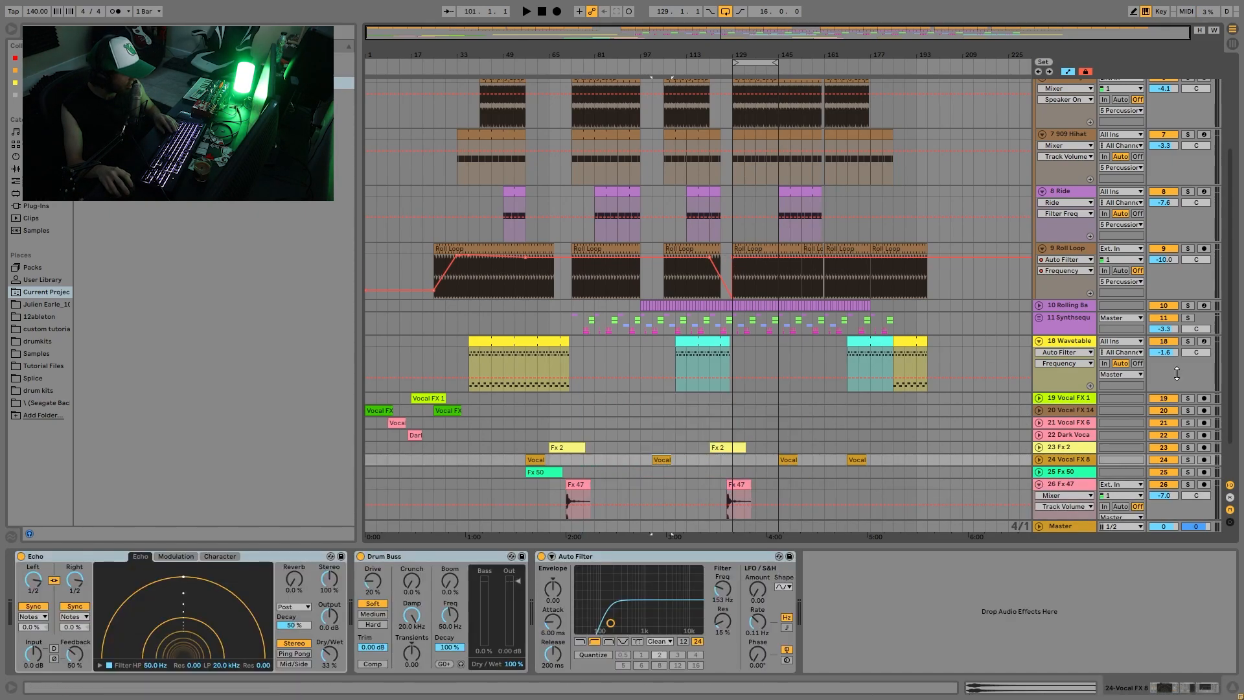
{"action": "key", "text": "space"}
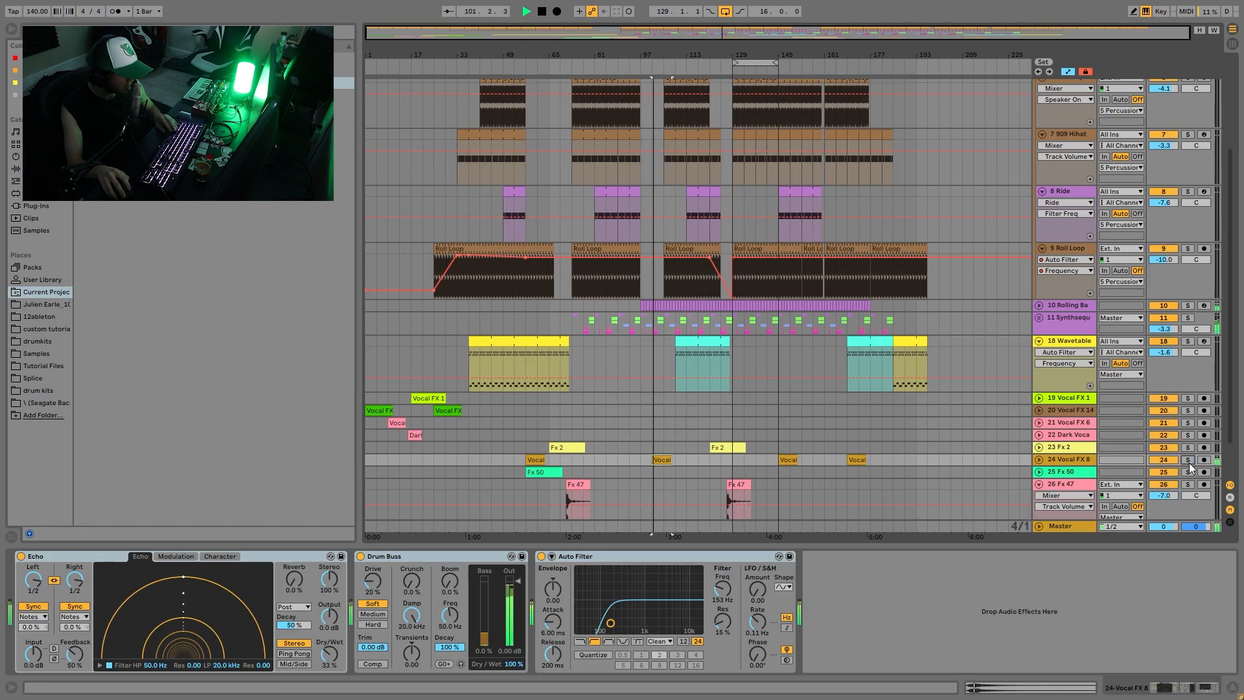
{"action": "key", "text": "space"}
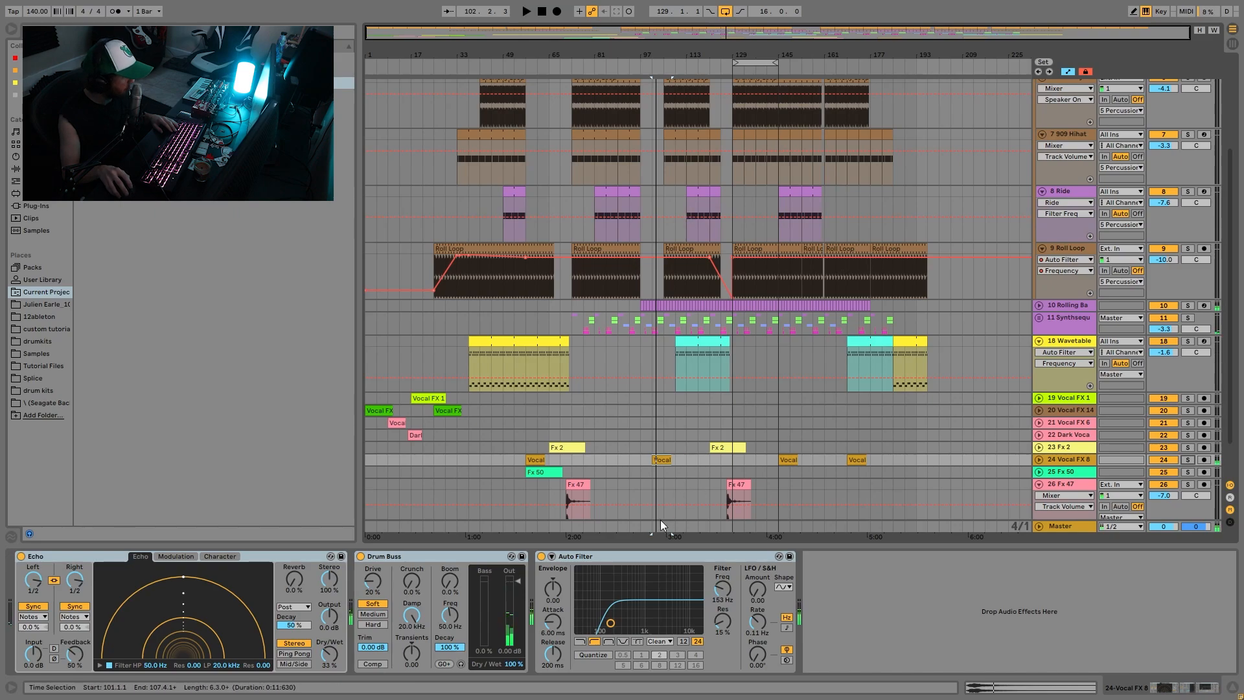
Step: Play the second Fx 47 clip on track 26 from bar 127 in the full mix
{"action": "key", "text": "space"}
{"action": "left_click", "coordinate": [743, 486]}
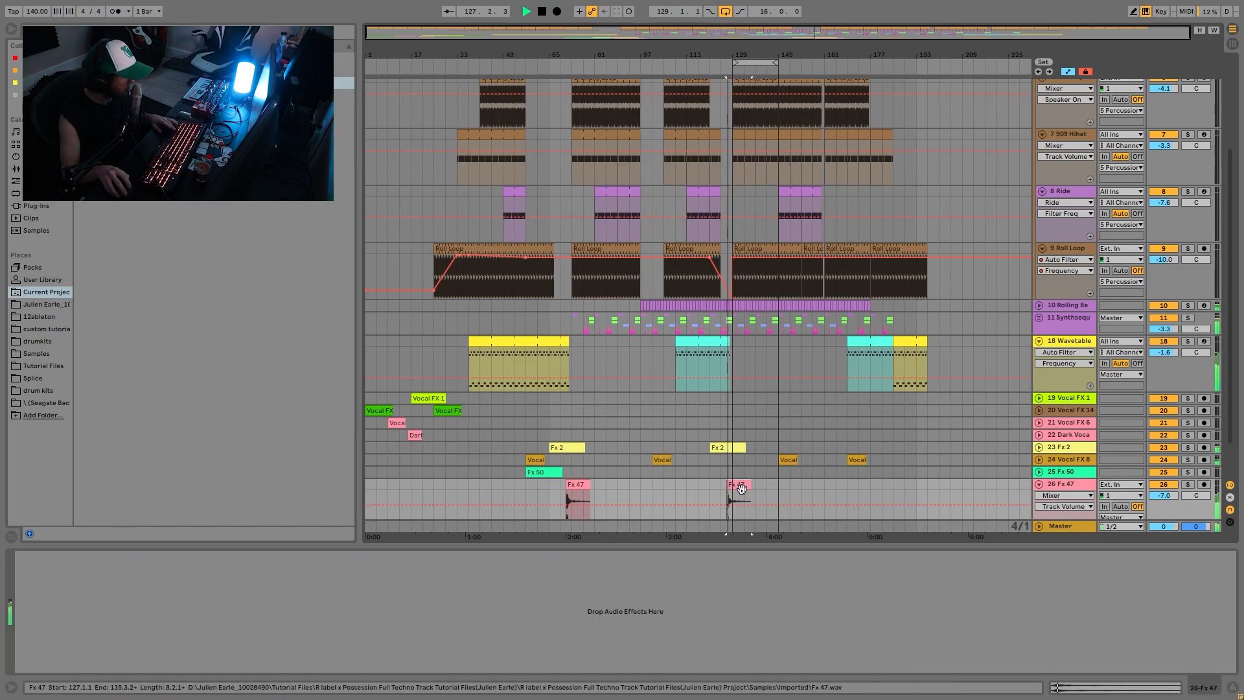
{"action": "key", "text": "space"}
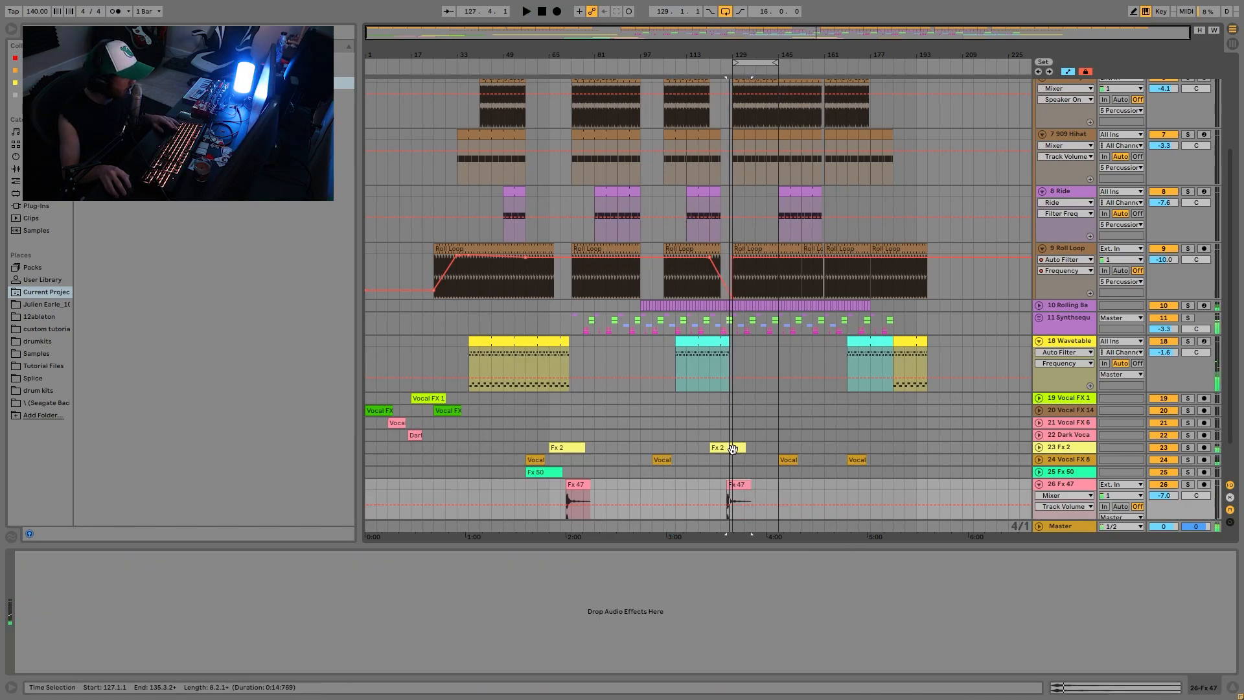
Step: Unfold track 23 Fx 2 and play its second clip from bar 121, then from bar 125
{"action": "left_click", "coordinate": [710, 460]}
{"action": "key", "text": "space"}
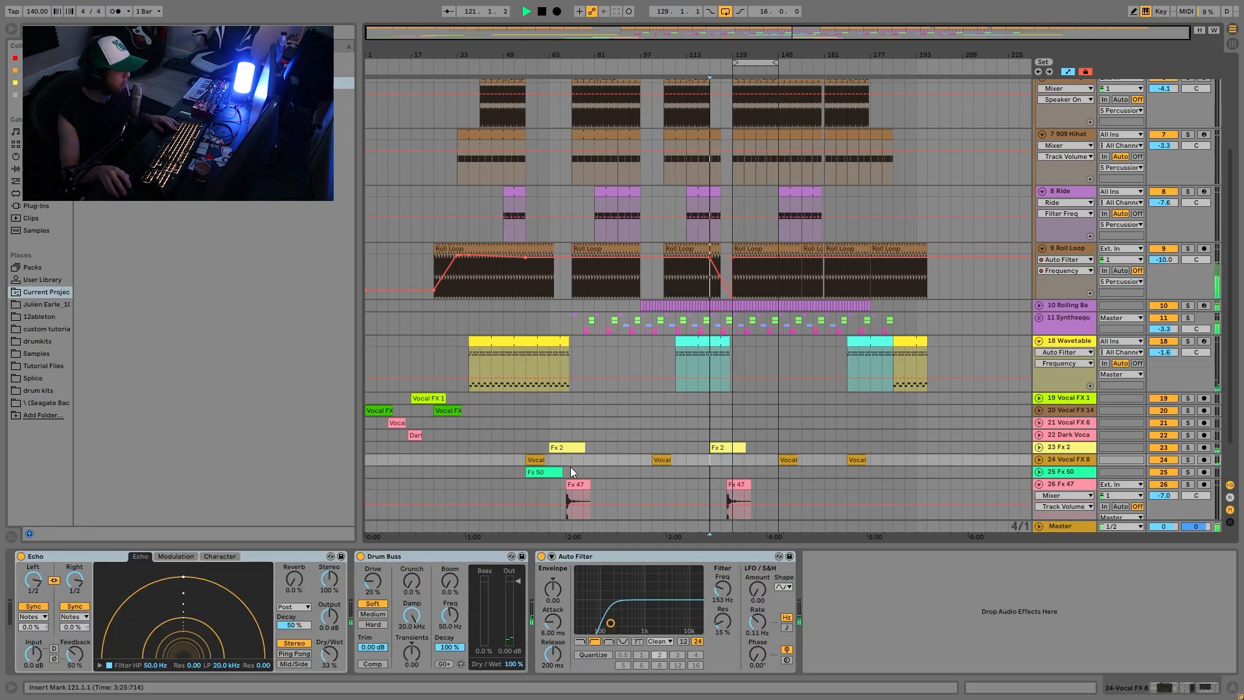
{"action": "left_click", "coordinate": [1039, 448]}
{"action": "left_click", "coordinate": [724, 462]}
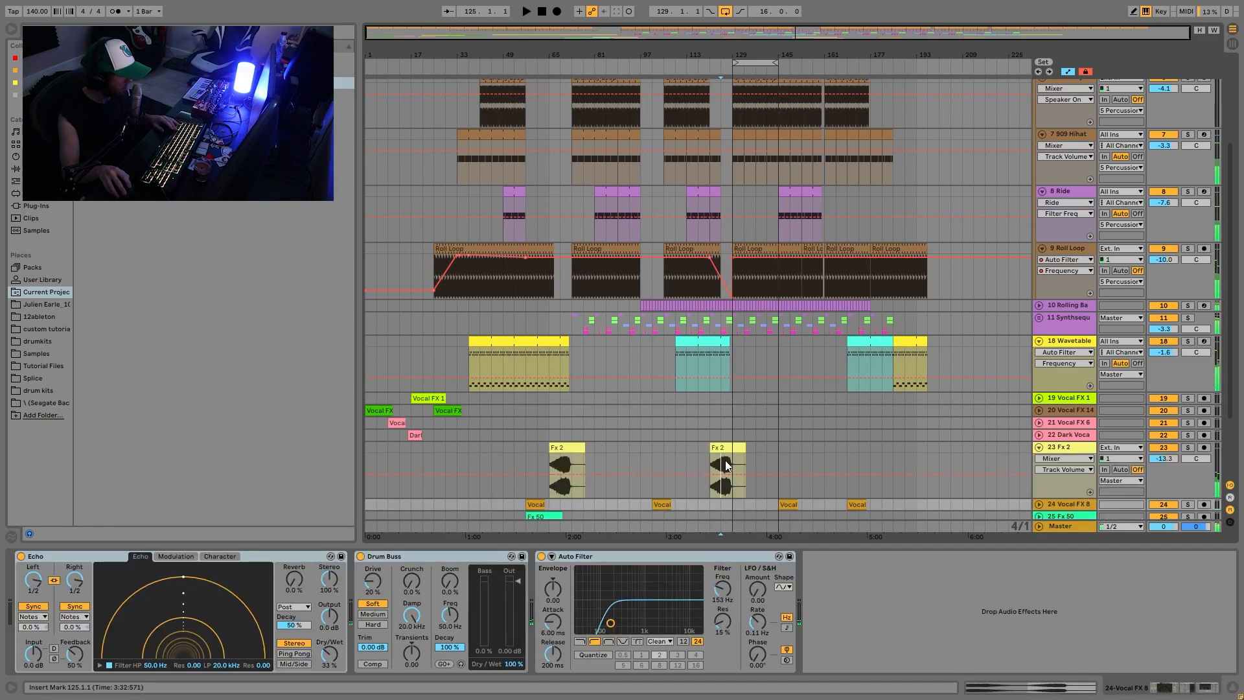
{"action": "key", "text": "space"}
{"action": "scroll", "coordinate": [542, 467], "scroll_direction": "down", "scroll_amount": 3}
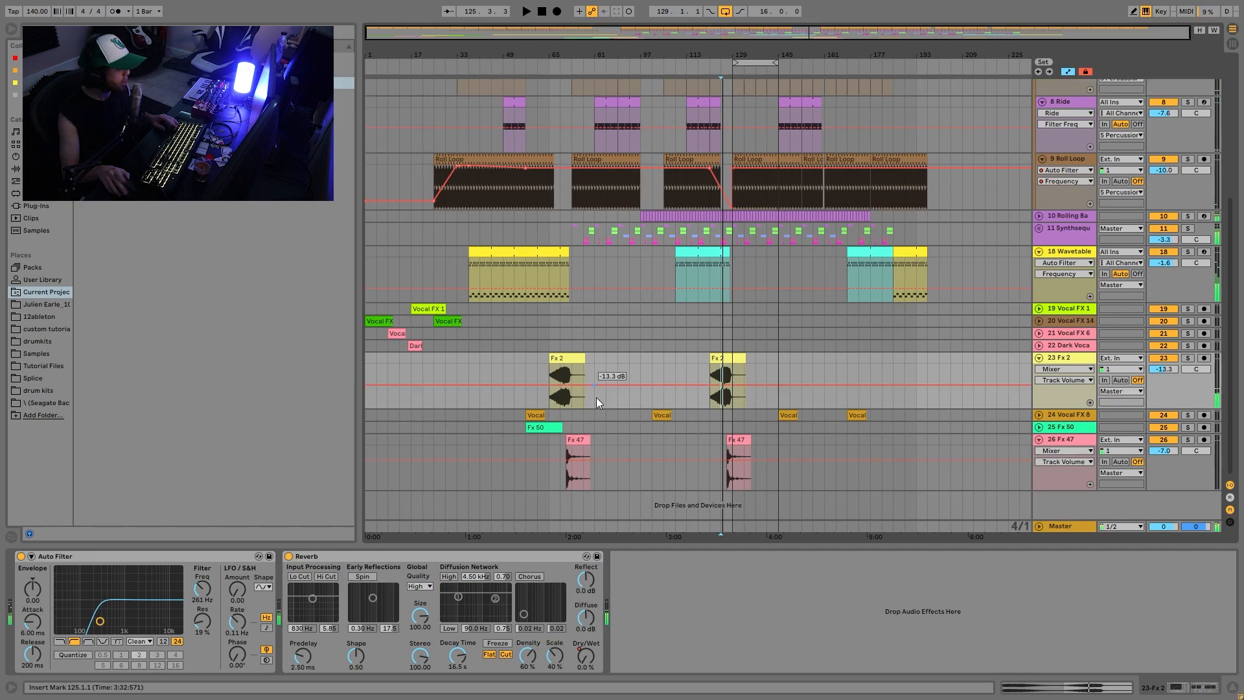
{"action": "left_click", "coordinate": [471, 359]}
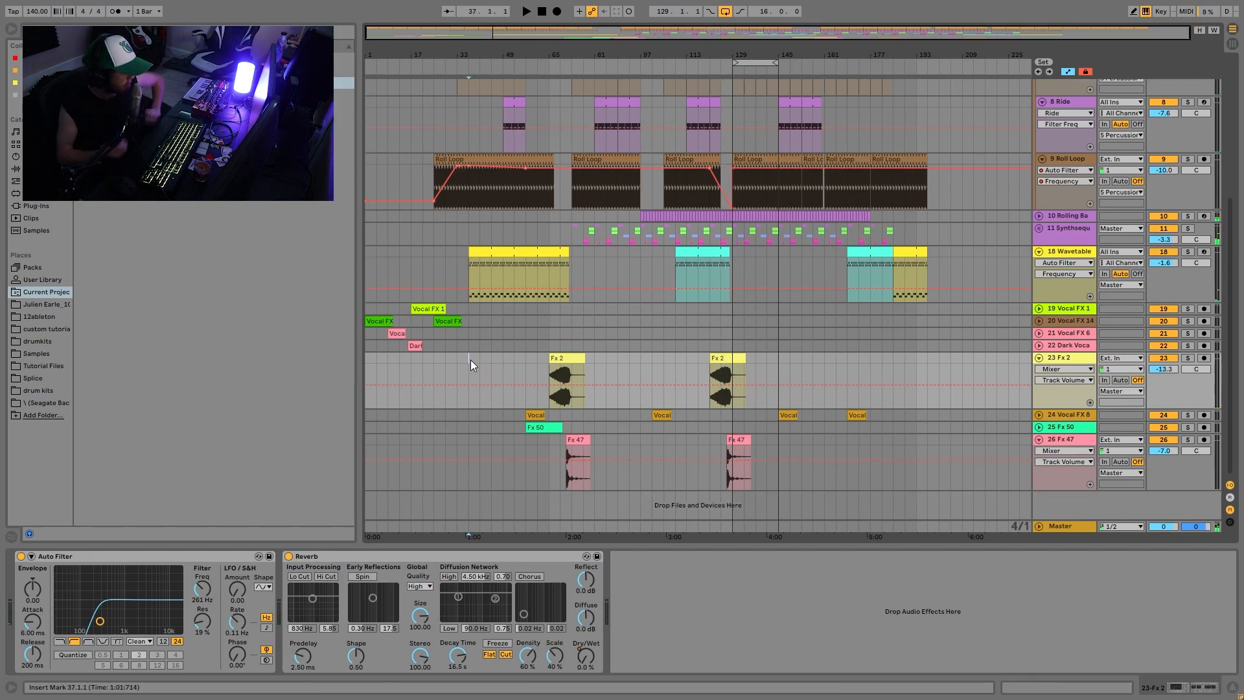
{"action": "scroll", "coordinate": [805, 133], "scroll_direction": "up", "scroll_amount": 8}
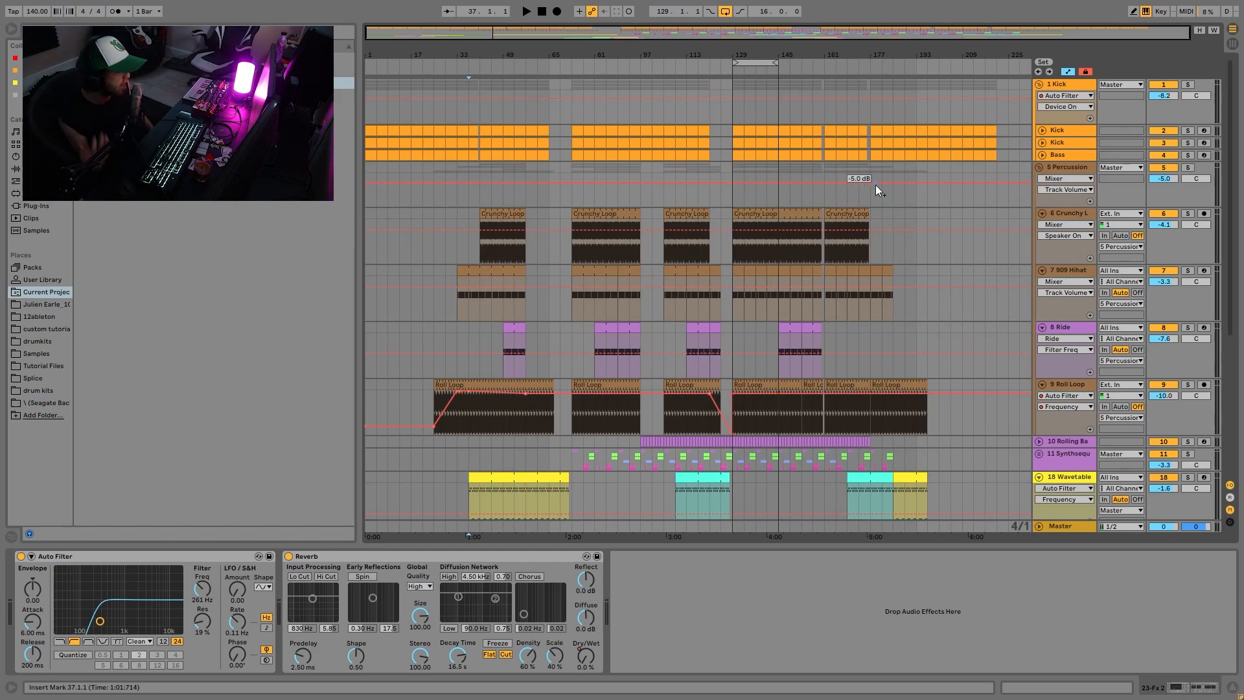
{"action": "scroll", "coordinate": [830, 484], "scroll_direction": "down", "scroll_amount": 6}
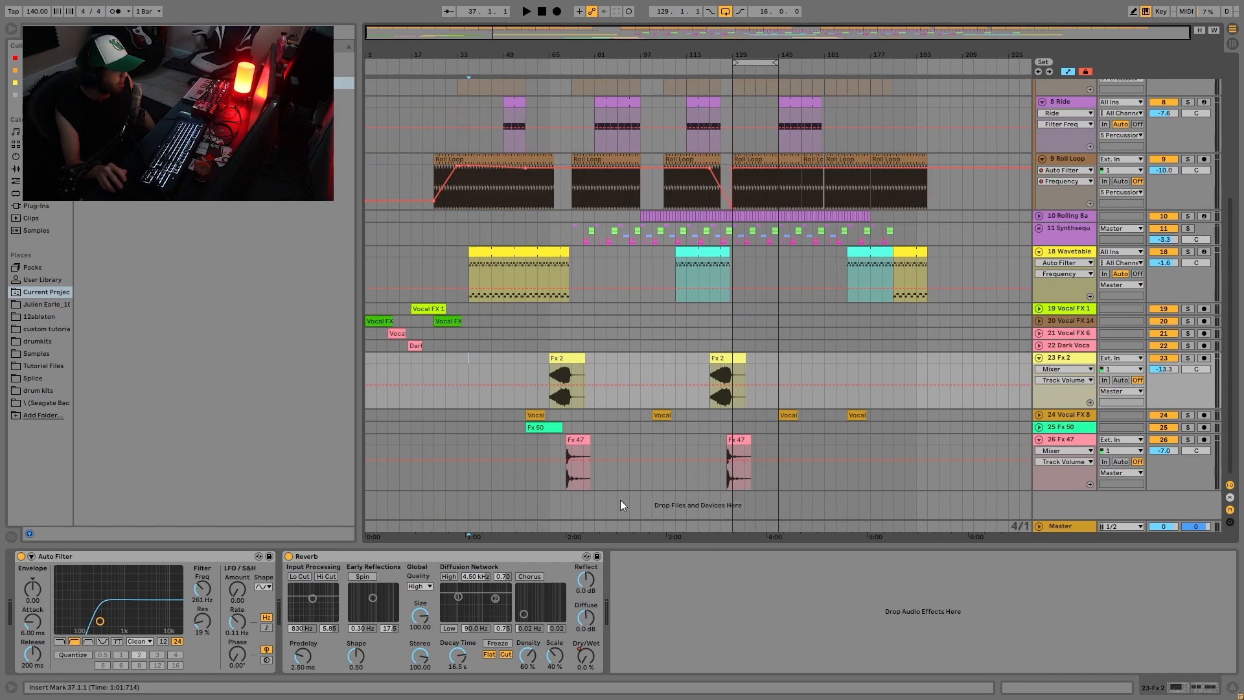
Step: Unfold the vocal tracks from 19 Vocal FX 1 through 22 Dark Vocal so their waveforms are shown
{"action": "left_click", "coordinate": [1039, 345]}
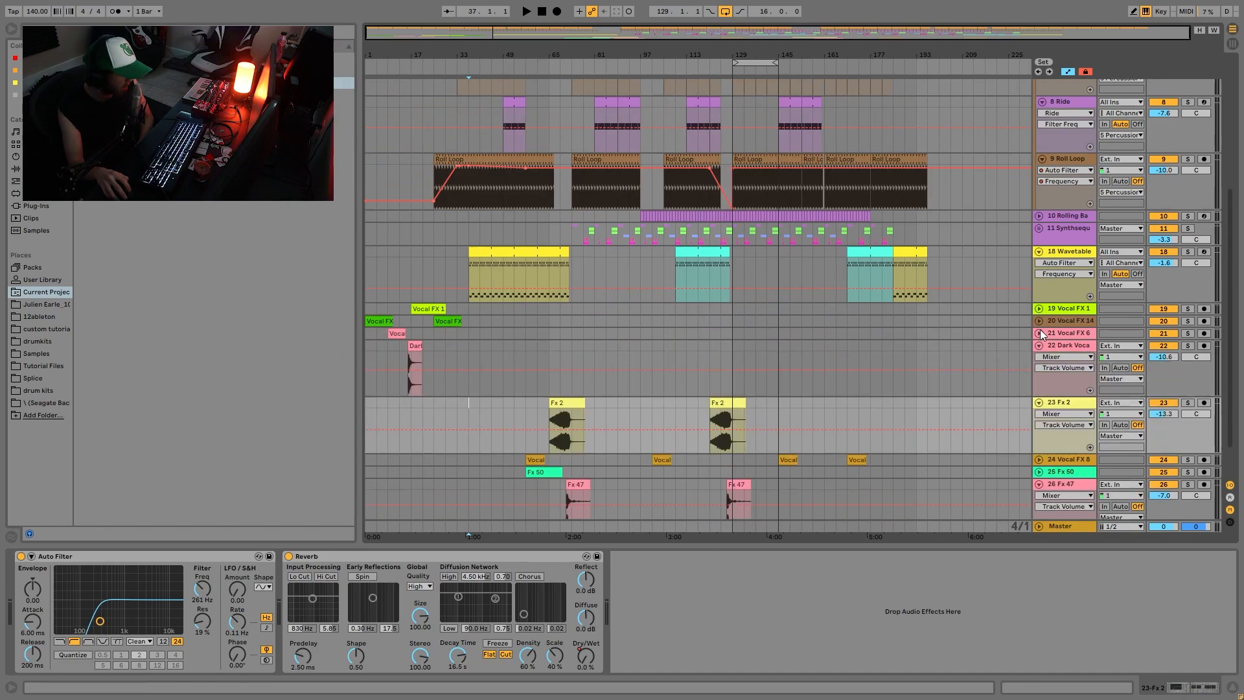
{"action": "left_click", "coordinate": [1039, 333]}
{"action": "left_click", "coordinate": [1040, 322]}
{"action": "scroll", "coordinate": [497, 384], "scroll_direction": "up", "scroll_amount": 6}
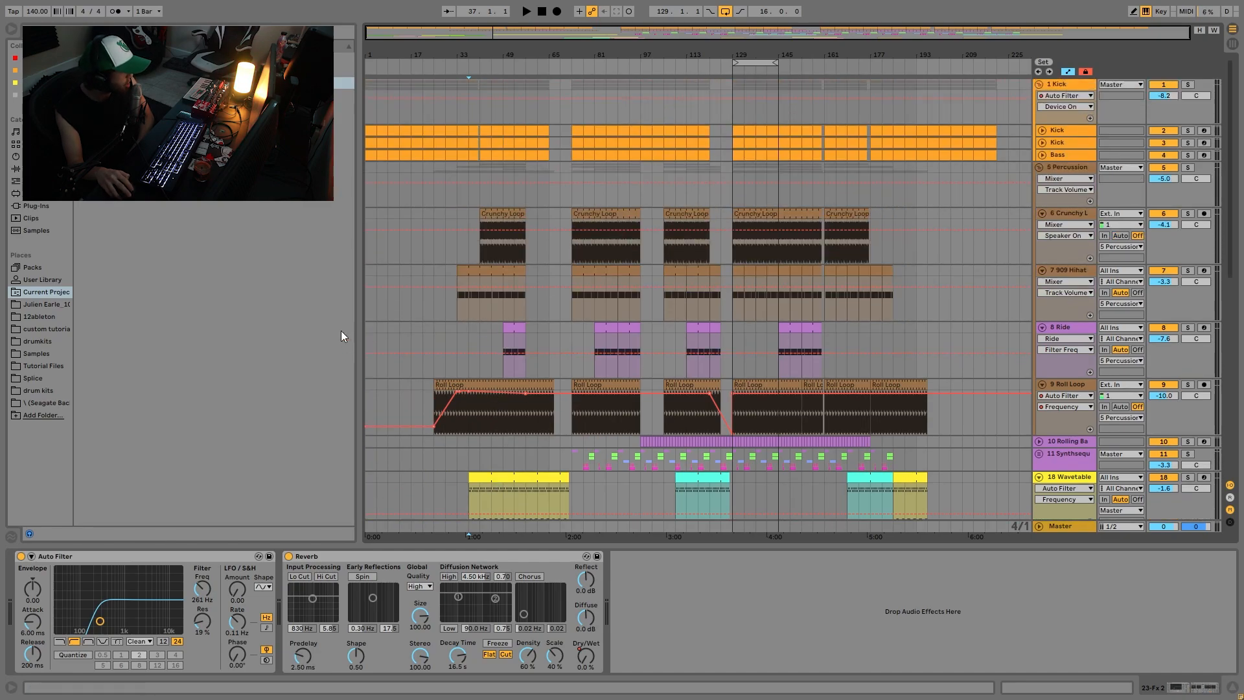
{"action": "scroll", "coordinate": [524, 219], "scroll_direction": "down", "scroll_amount": 8}
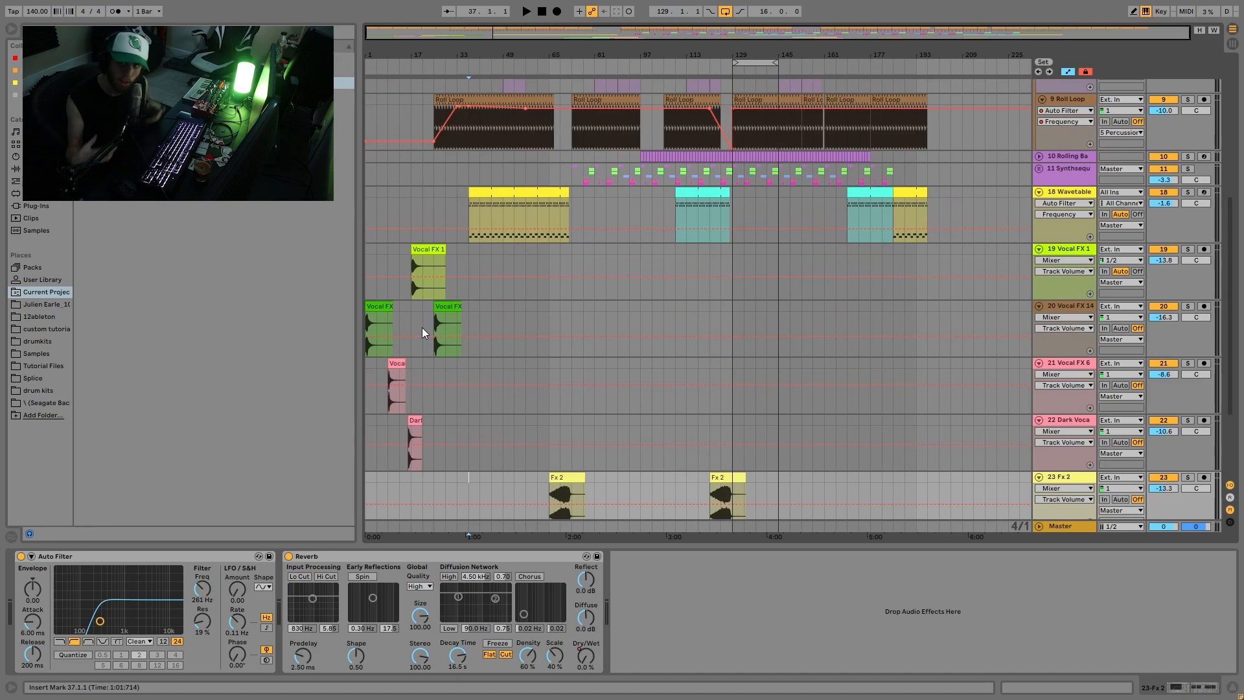
Step: Audition the intro vocals: play from bar 1, then the Vocal FX 6 clip, the Dark Vocal clip and the second Vocal FX 14 clip
{"action": "left_click", "coordinate": [367, 250]}
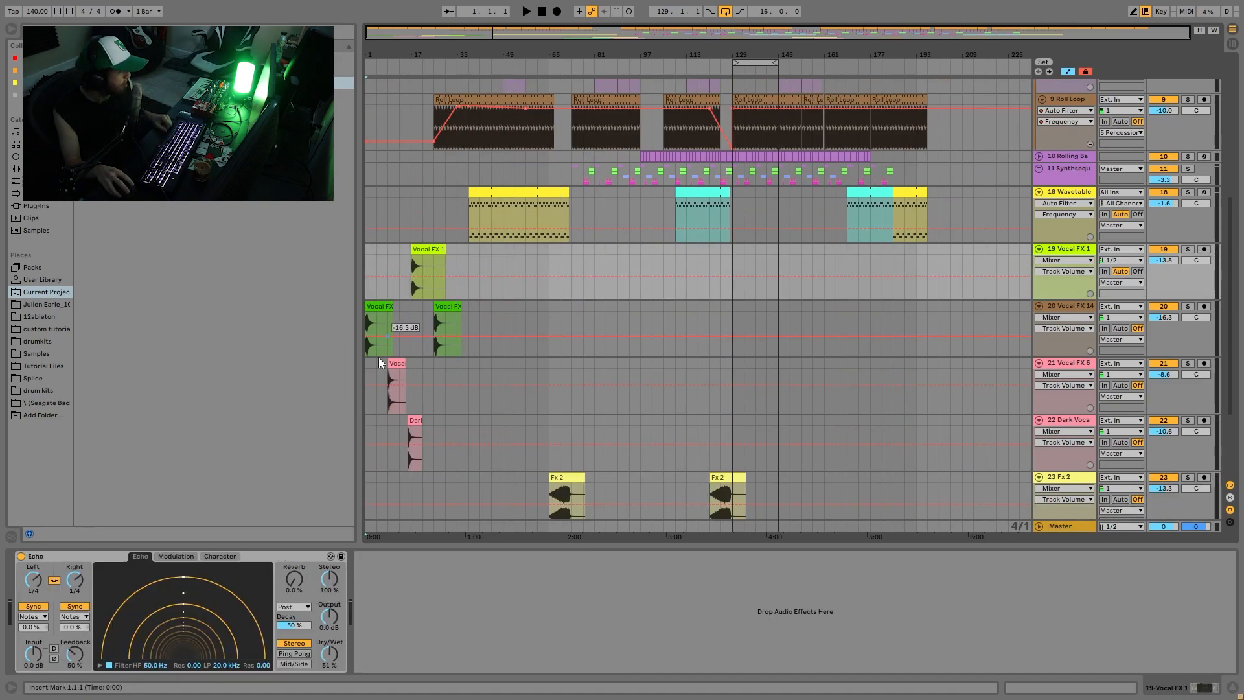
{"action": "key", "text": "space"}
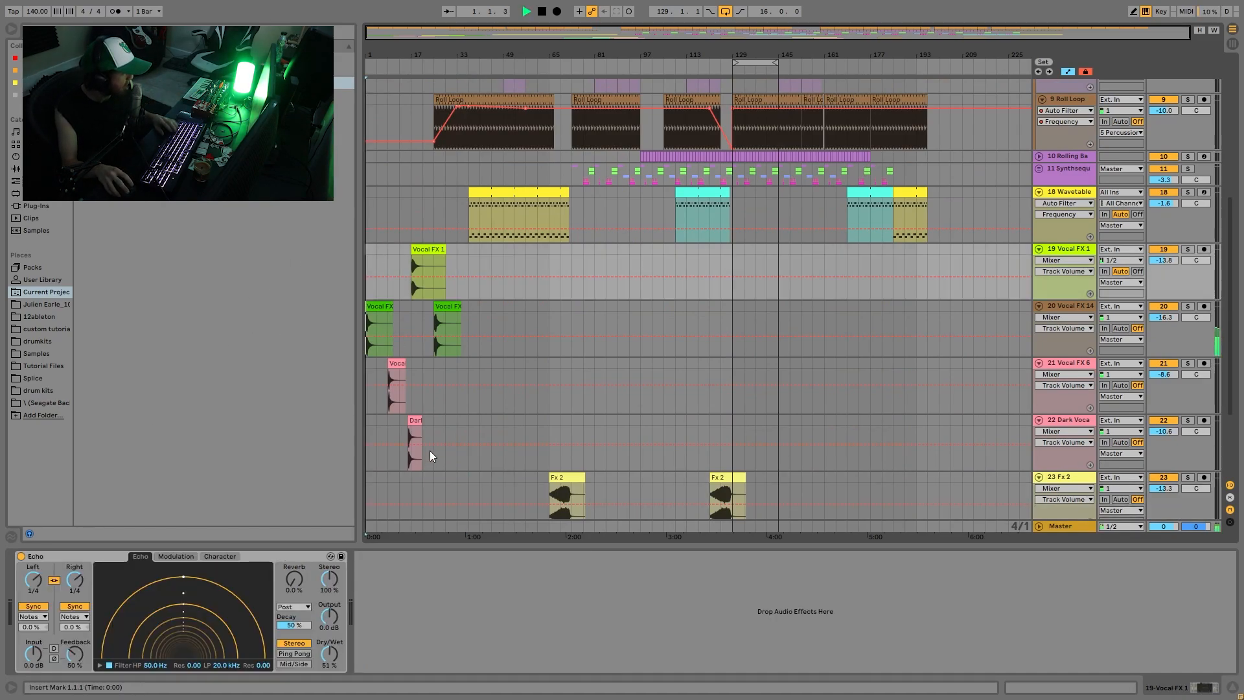
{"action": "left_click", "coordinate": [396, 359]}
{"action": "key", "text": "space"}
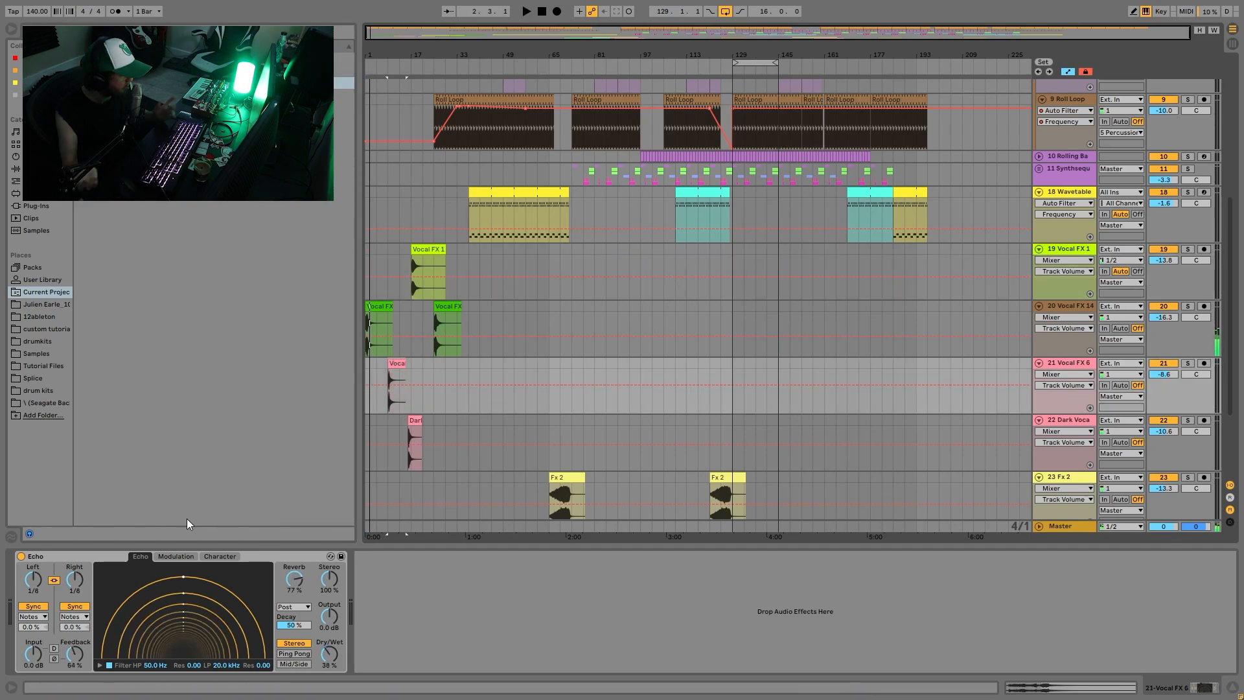
{"action": "key", "text": "space"}
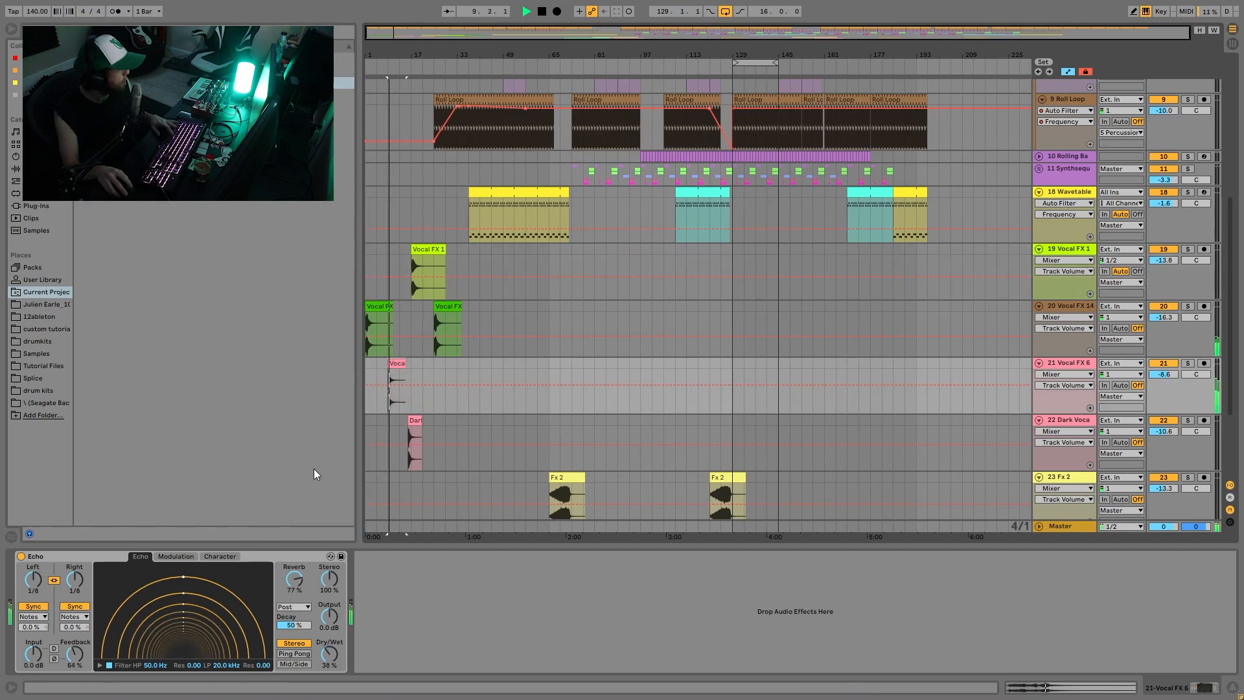
{"action": "left_click", "coordinate": [412, 424]}
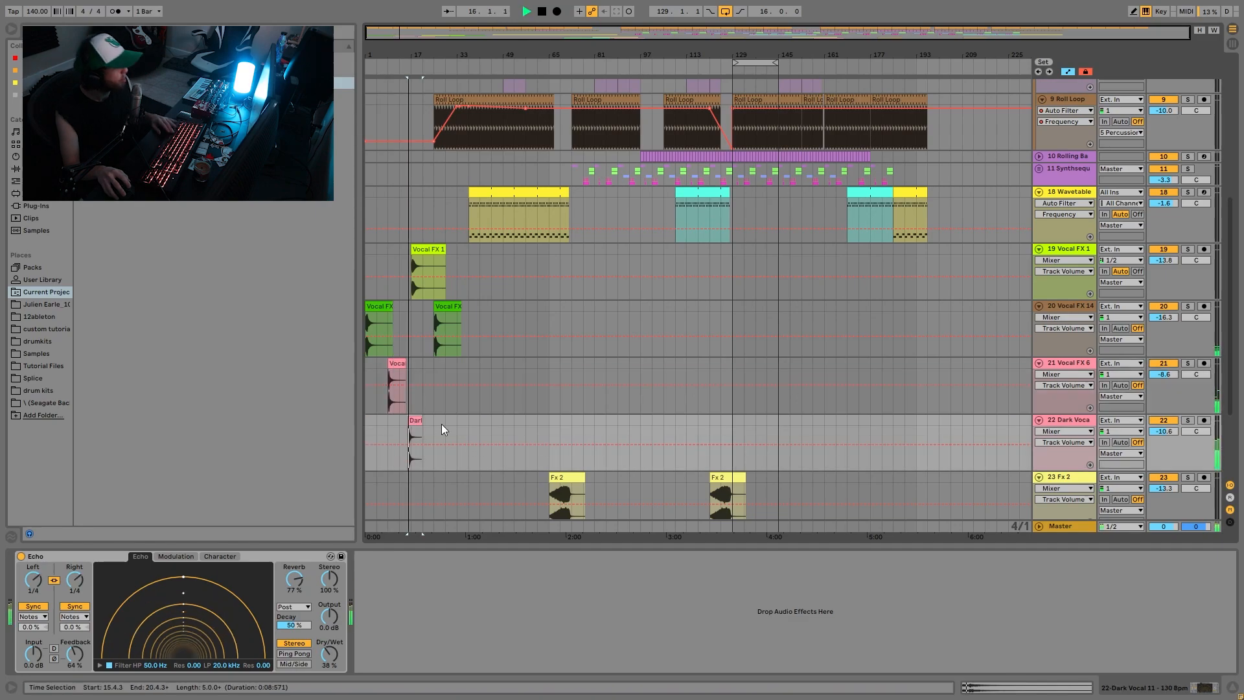
{"action": "left_click", "coordinate": [442, 306]}
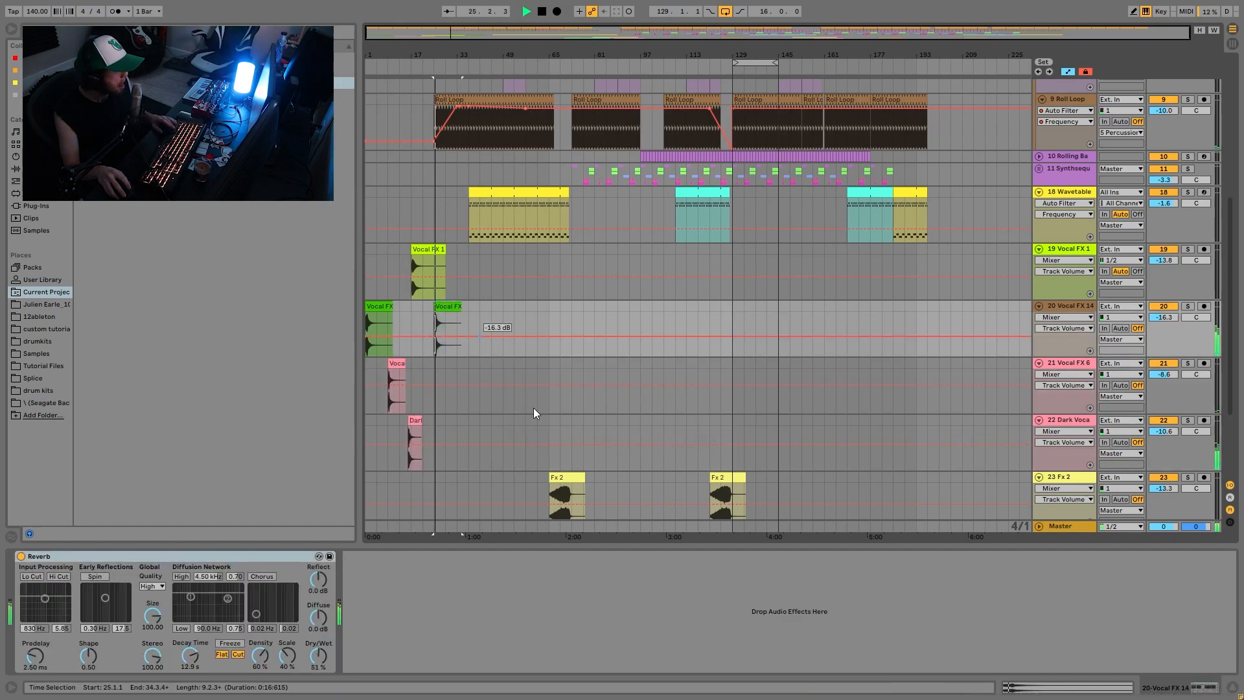
{"action": "key", "text": "space"}
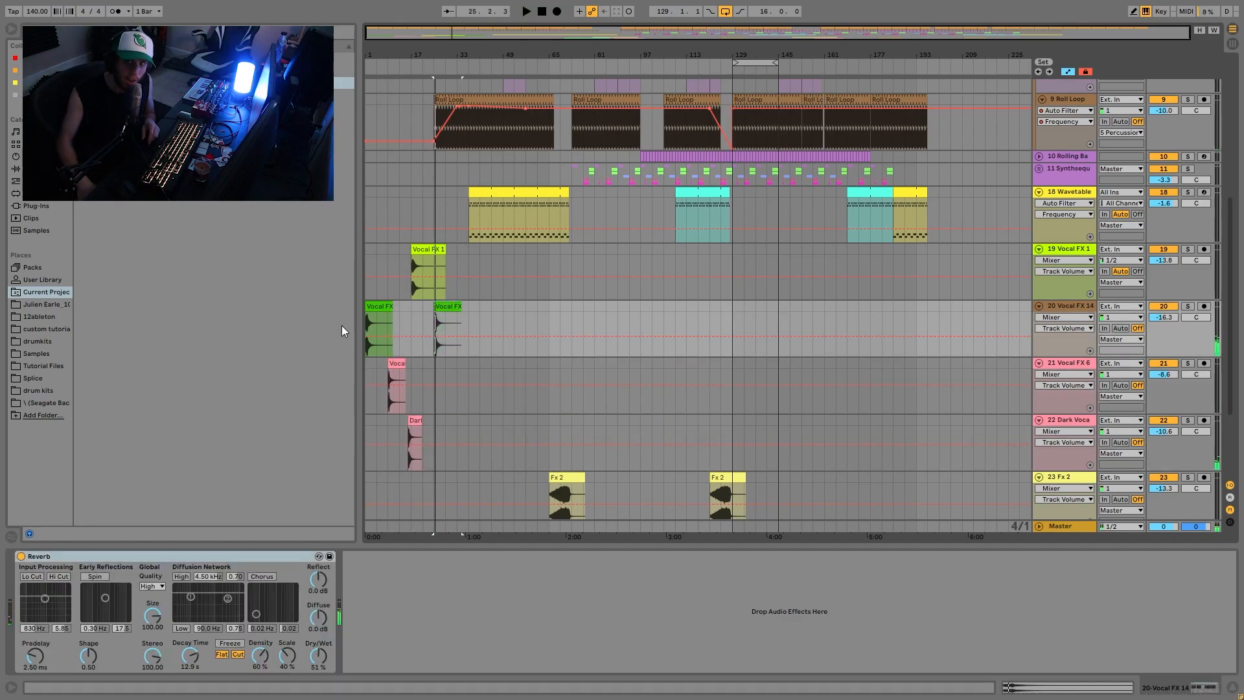
Step: Select all tracks and fold them together to get a compact overview of the arrangement
{"action": "scroll", "coordinate": [507, 206], "scroll_direction": "up", "scroll_amount": 10}
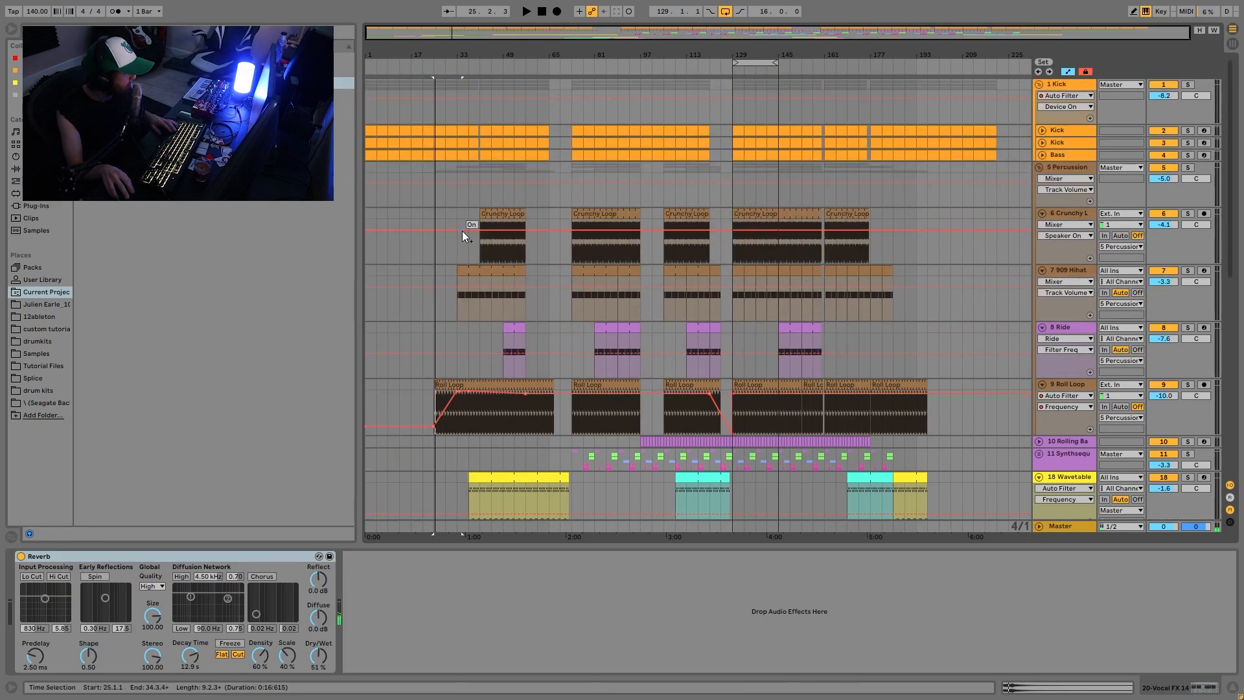
{"action": "left_click", "coordinate": [1081, 156]}
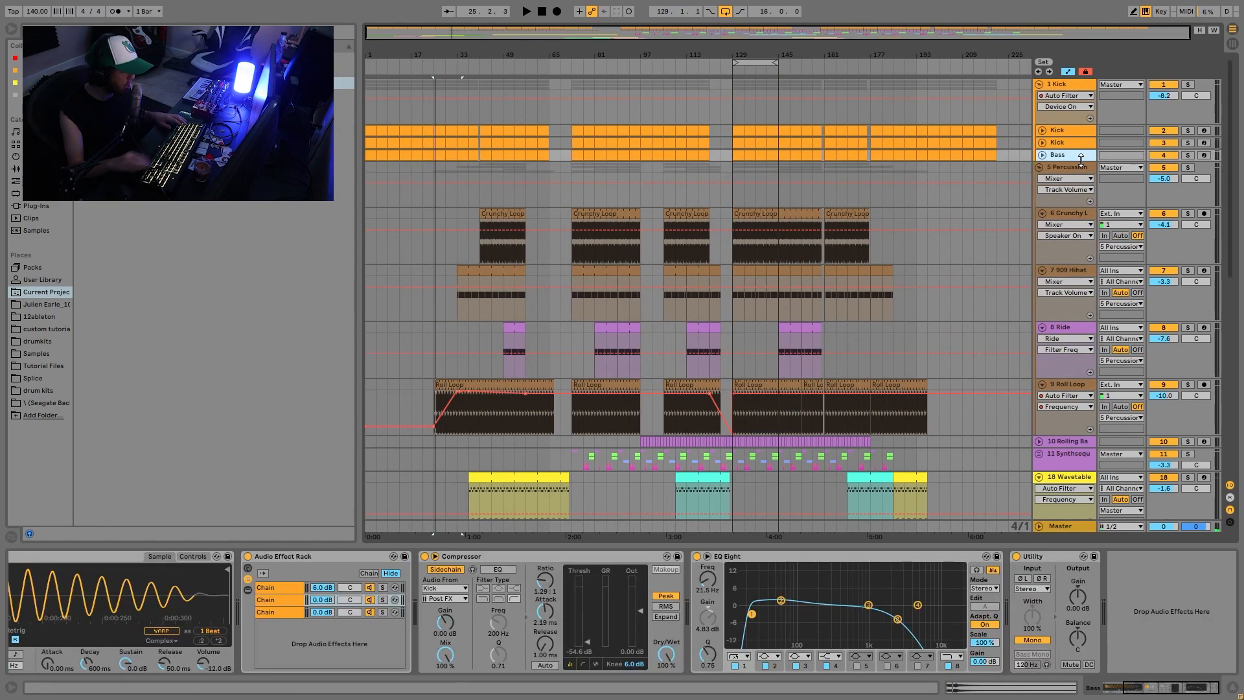
{"action": "key", "text": "ctrl+a"}
{"action": "key", "text": "u"}
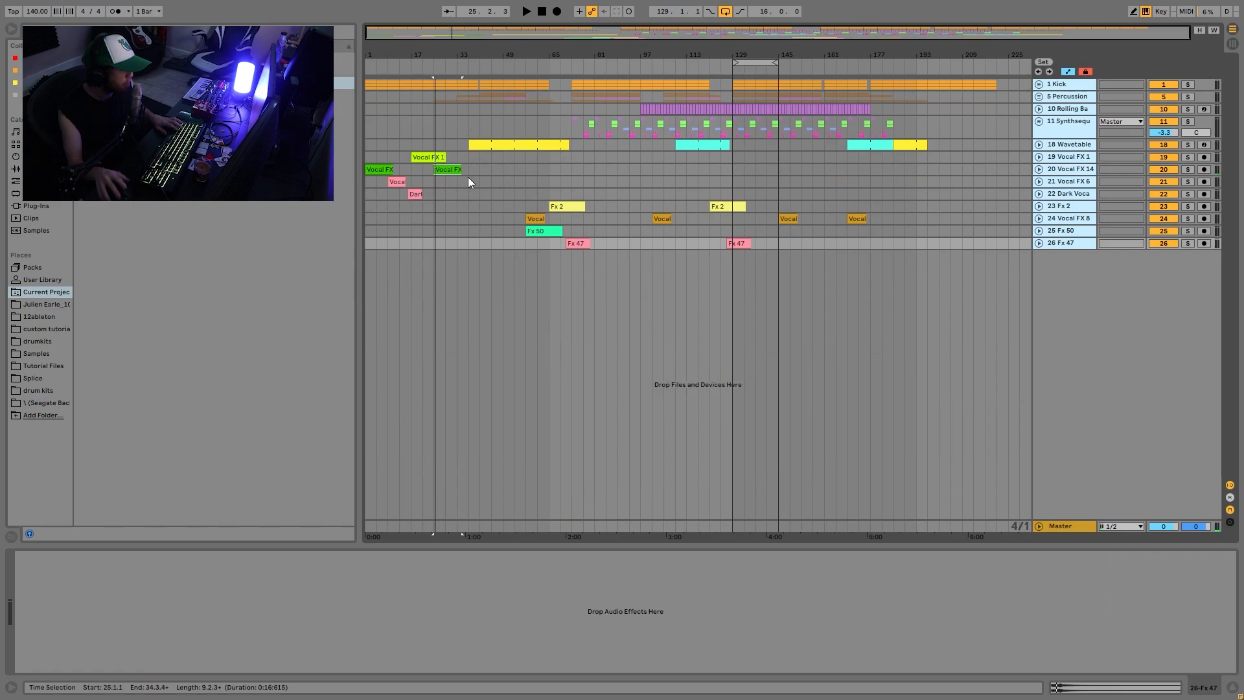
Step: Hide the device chain view below the arrangement and select track 26 Fx 47
{"action": "left_click", "coordinate": [419, 147]}
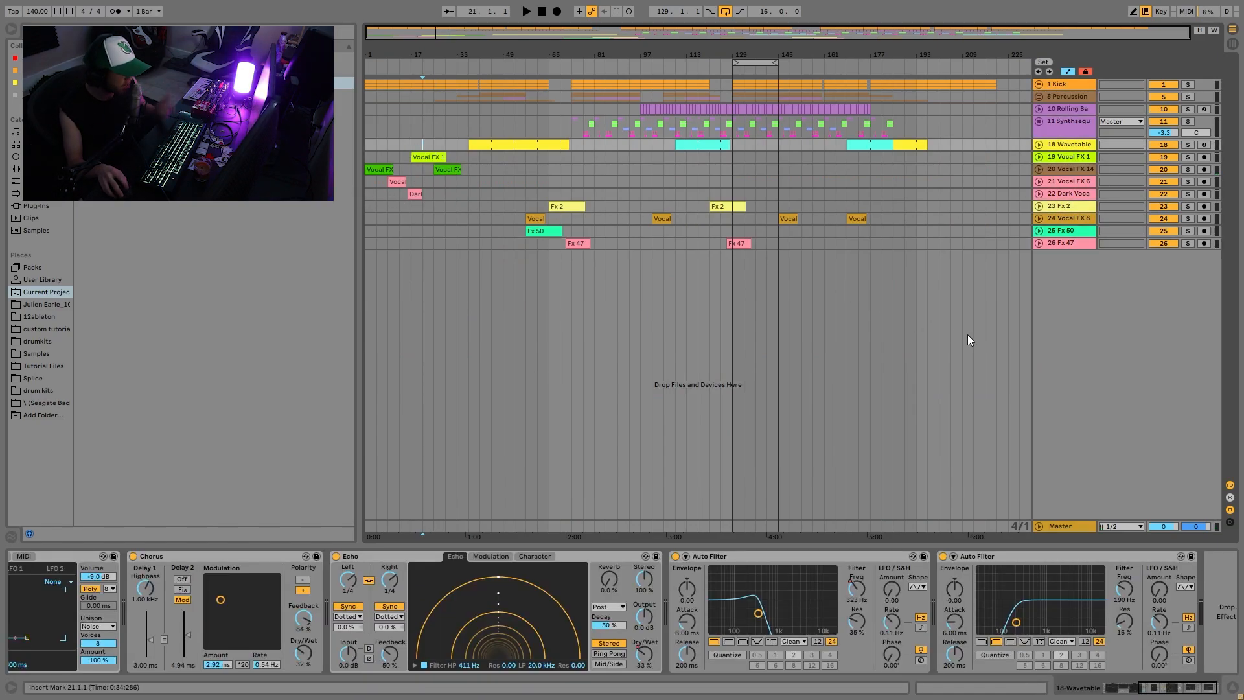
{"action": "left_click", "coordinate": [1233, 689]}
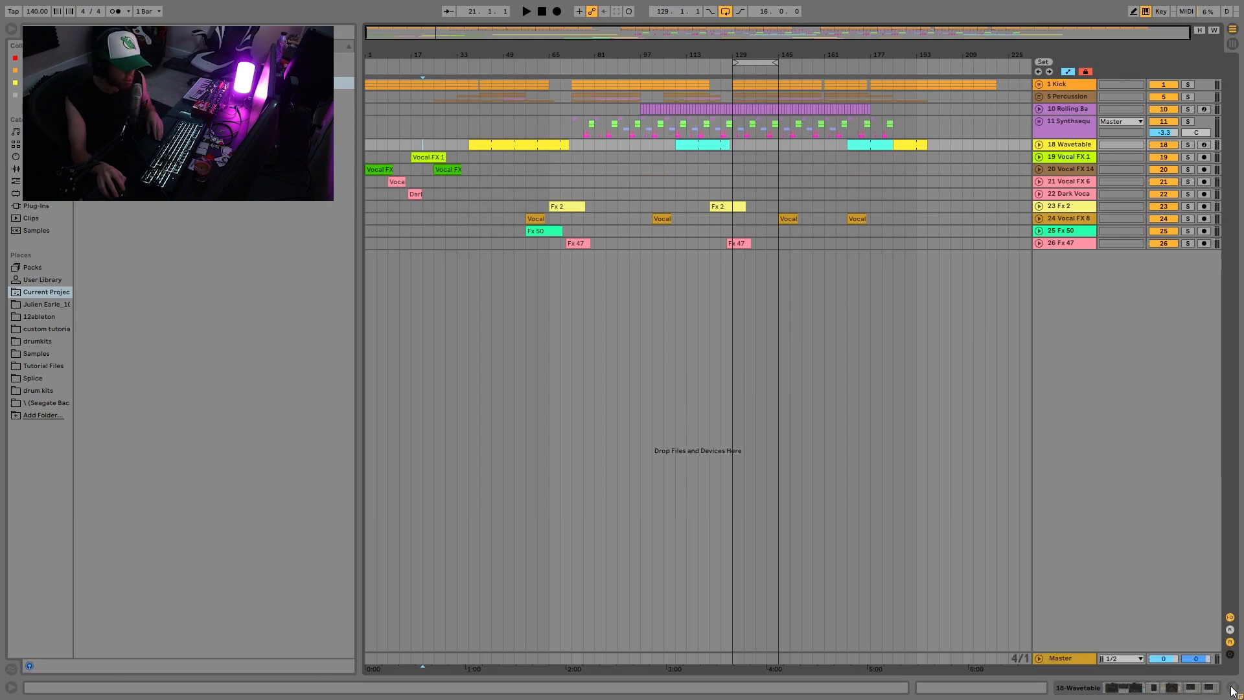
{"action": "left_click", "coordinate": [1081, 243]}
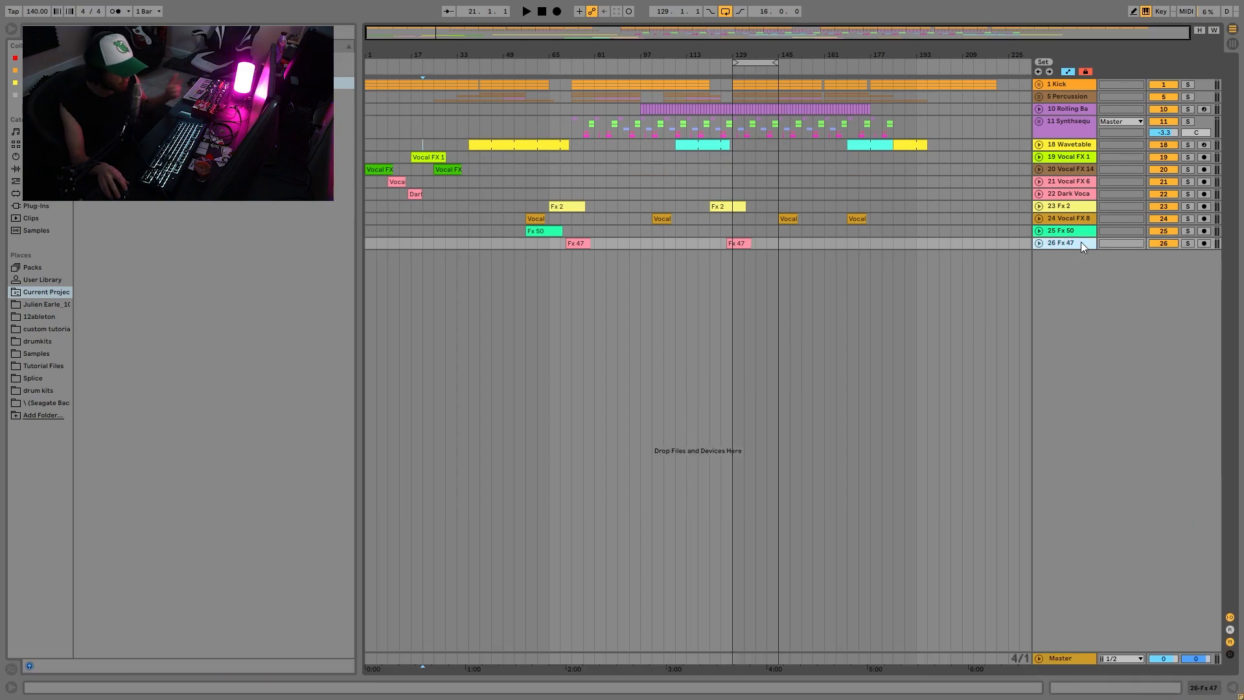